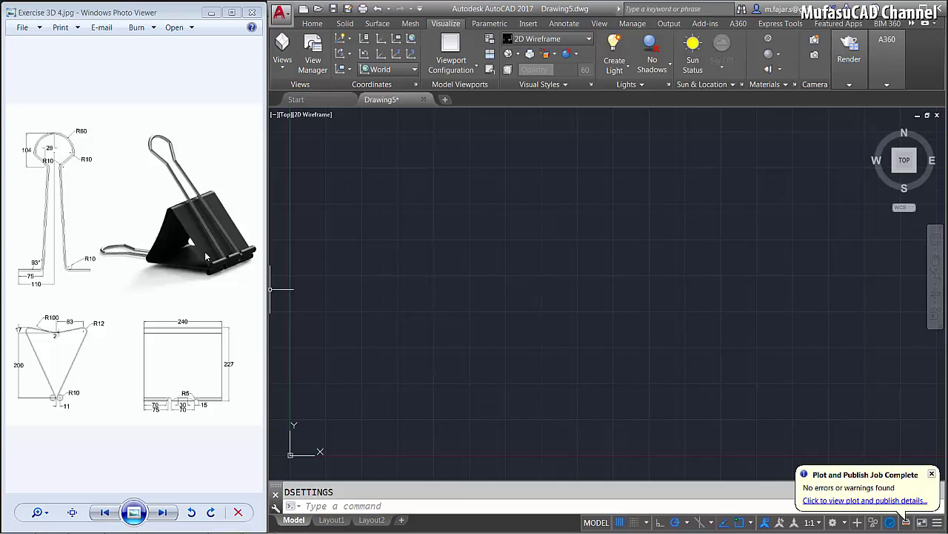
Switch the viewport to the Left preset view
left_click(551, 235)
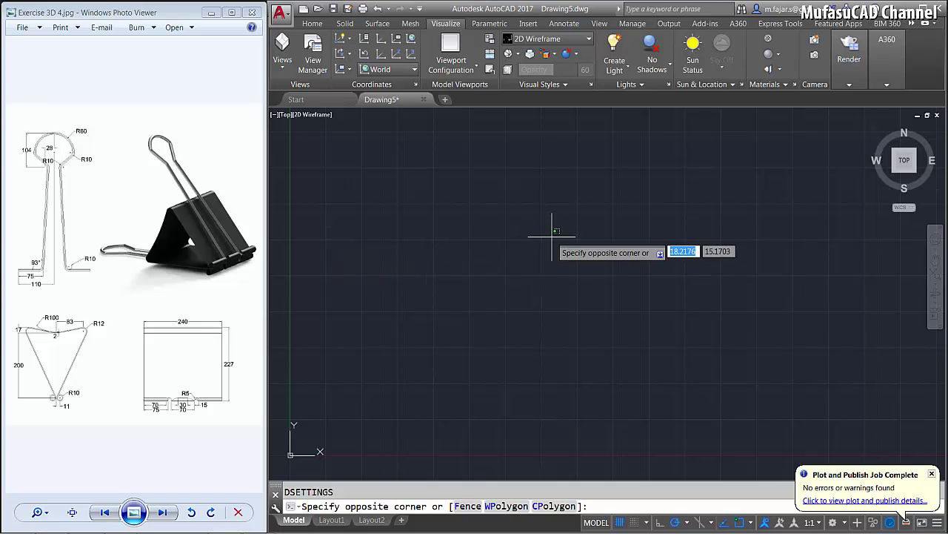
left_click(553, 230)
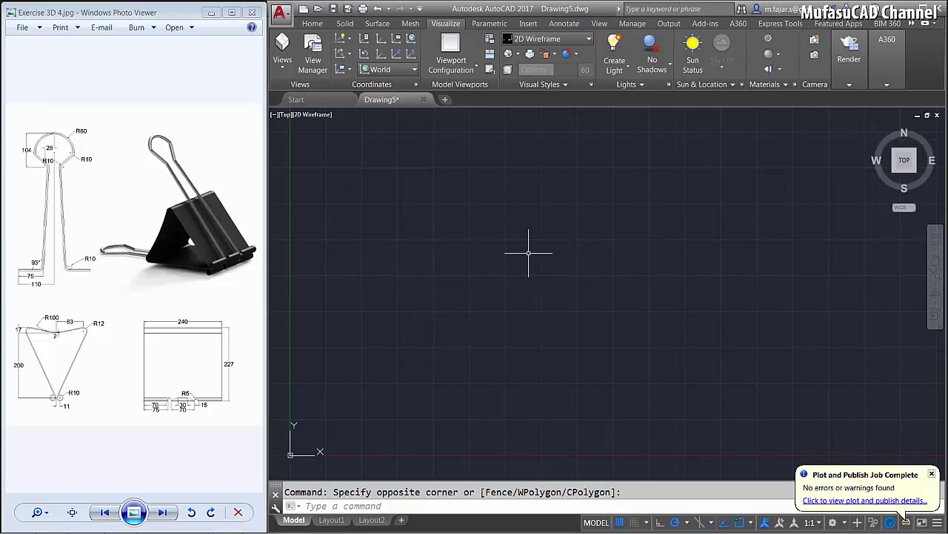
left_click(282, 119)
left_click(319, 165)
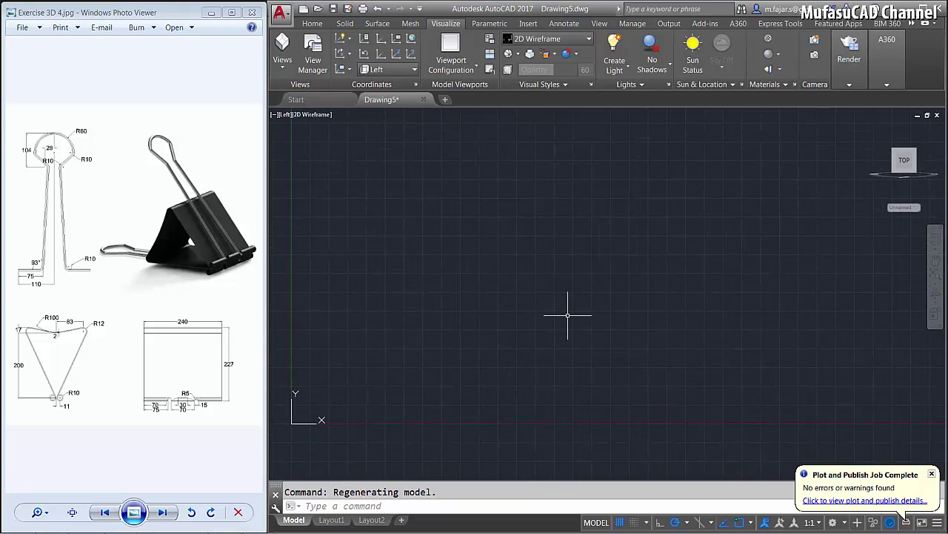
type("c")
Draw a circle of radius 10
key("Return")
left_click(503, 241)
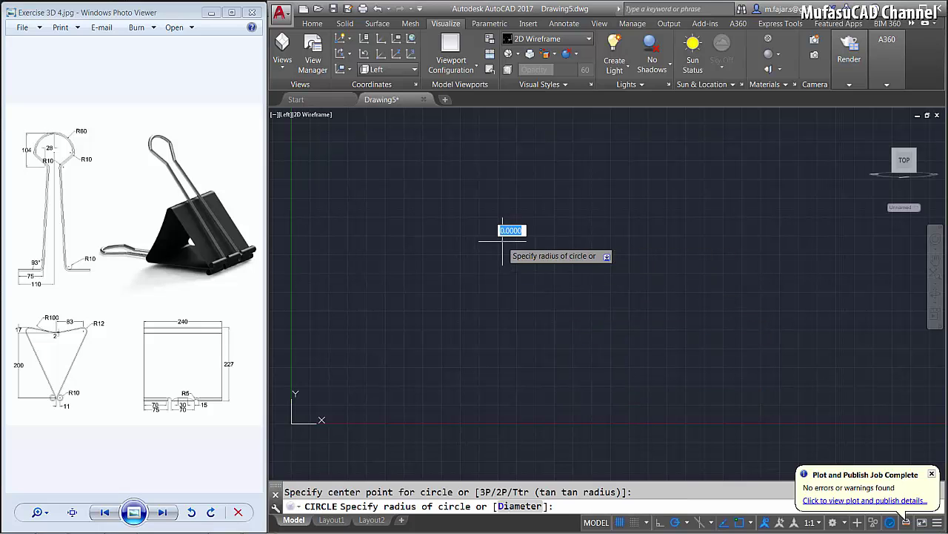
type("10")
key("Return")
scroll(509, 241, "up", 5)
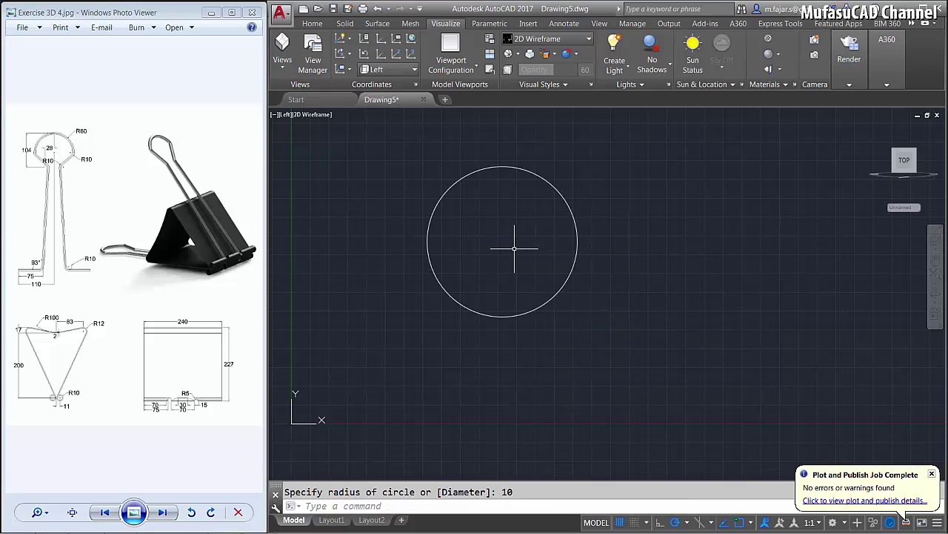
scroll(554, 281, "down", 3)
scroll(548, 275, "down", 2)
scroll(563, 278, "down", 2)
mouse_move(598, 281)
middle_mouse_down()
mouse_move(535, 284)
mouse_move(527, 260)
middle_mouse_up()
Copy the radius-10 circle 166 units to the right
type("o")
key("Return")
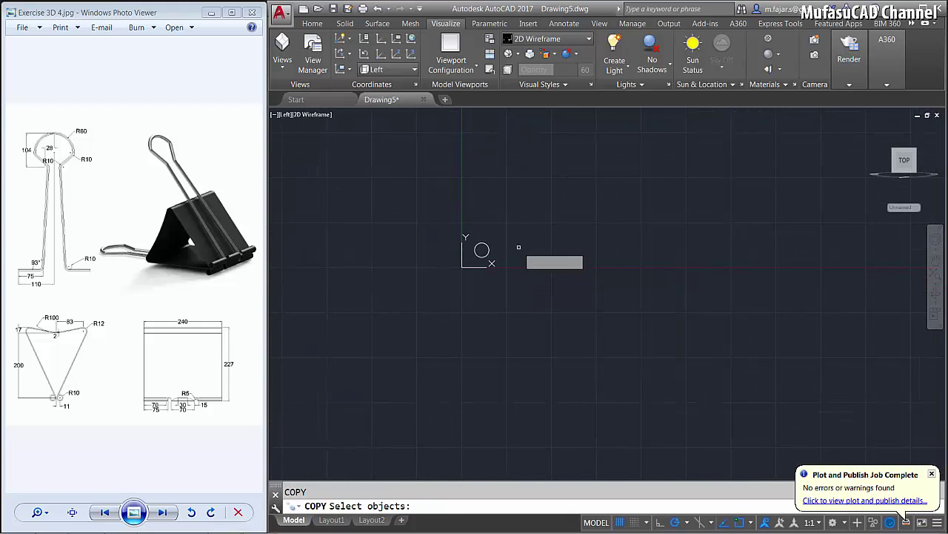
left_click(511, 239)
left_click(478, 256)
left_click(538, 209)
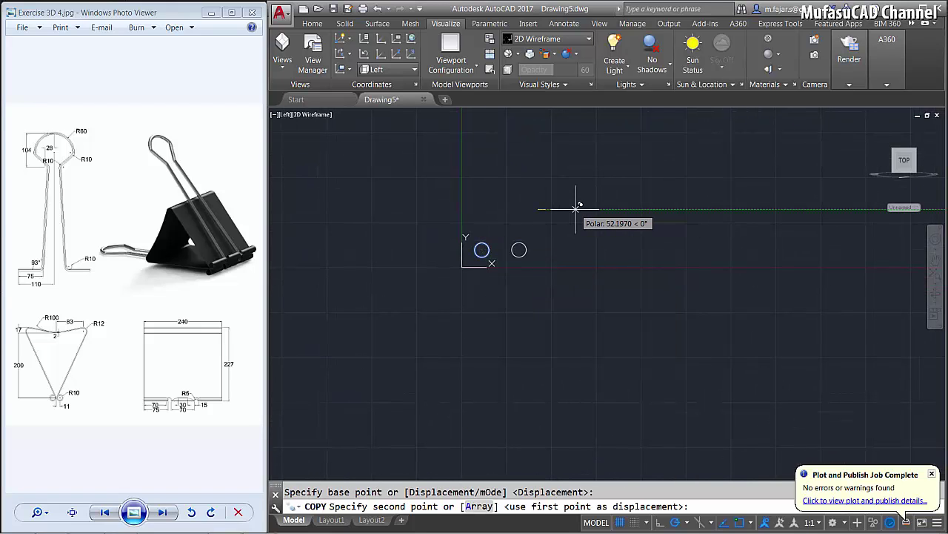
type("166")
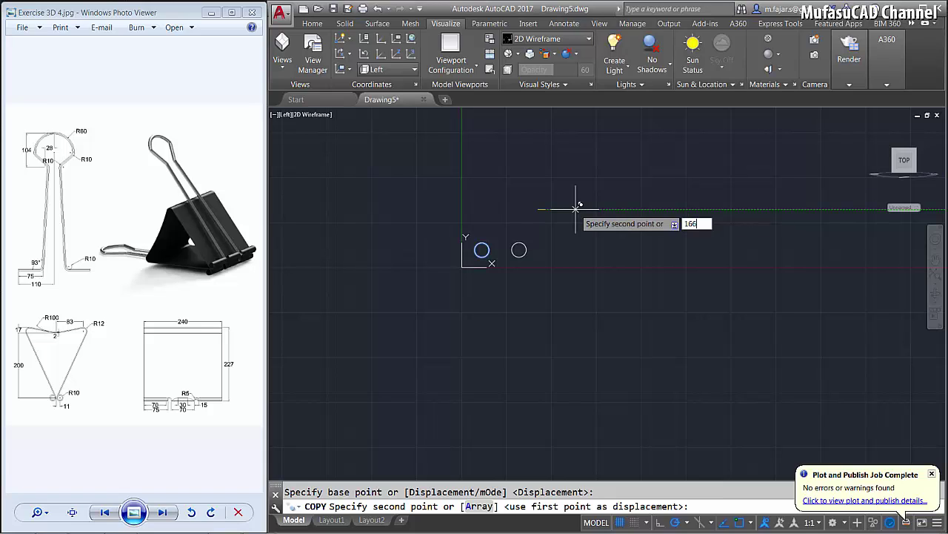
key("Return")
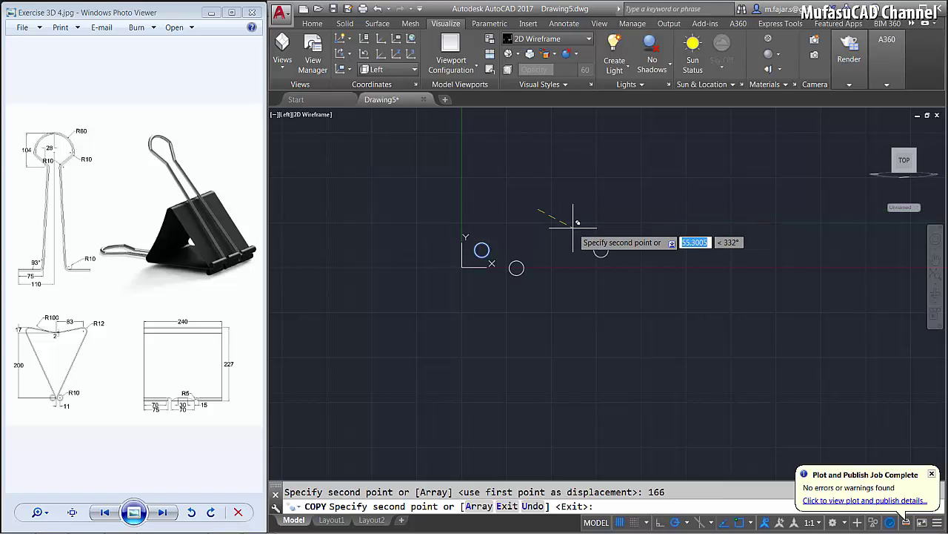
key("Return")
scroll(519, 251, "up", 2)
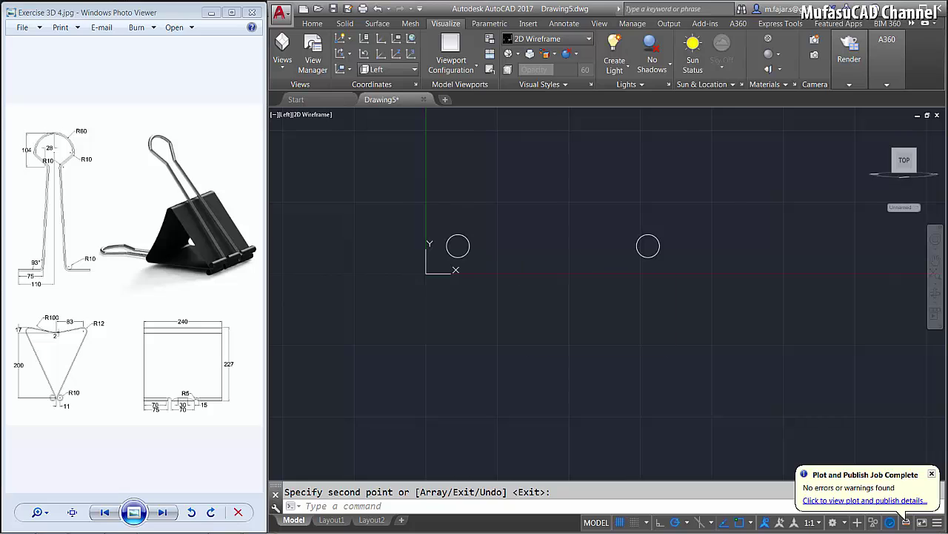
type("l")
key("Return")
Draw a helper line joining the circle tops, plus a 17-unit line down from its midpoint
left_click(458, 246)
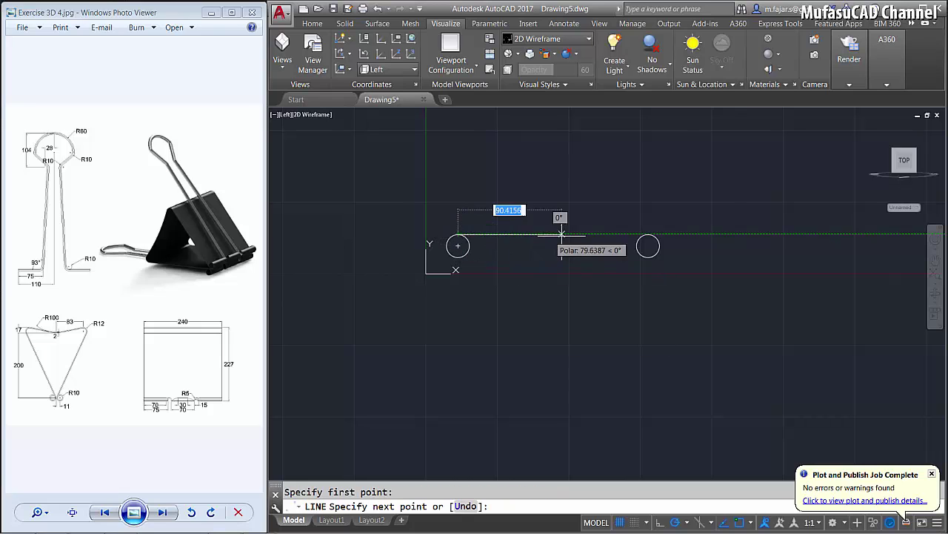
left_click(647, 235)
key("Return")
key("Return")
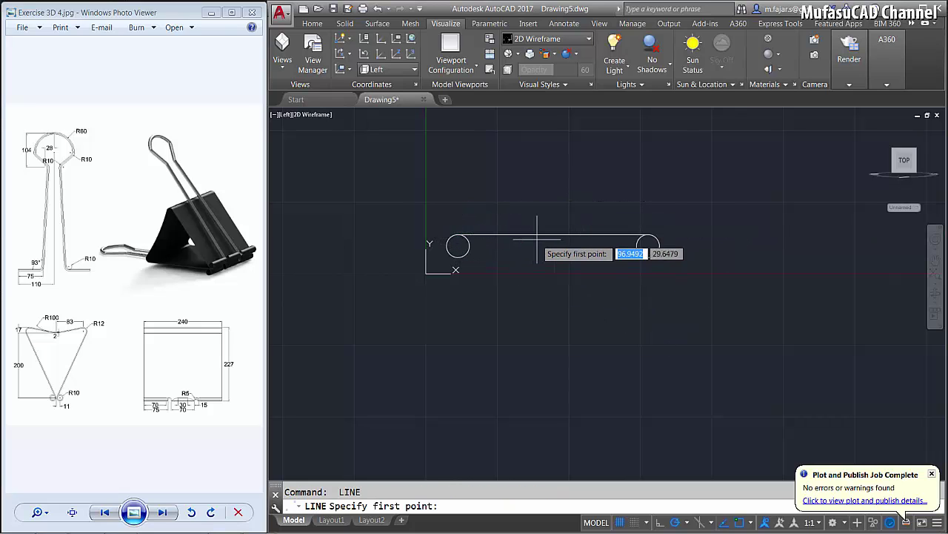
left_click(552, 235)
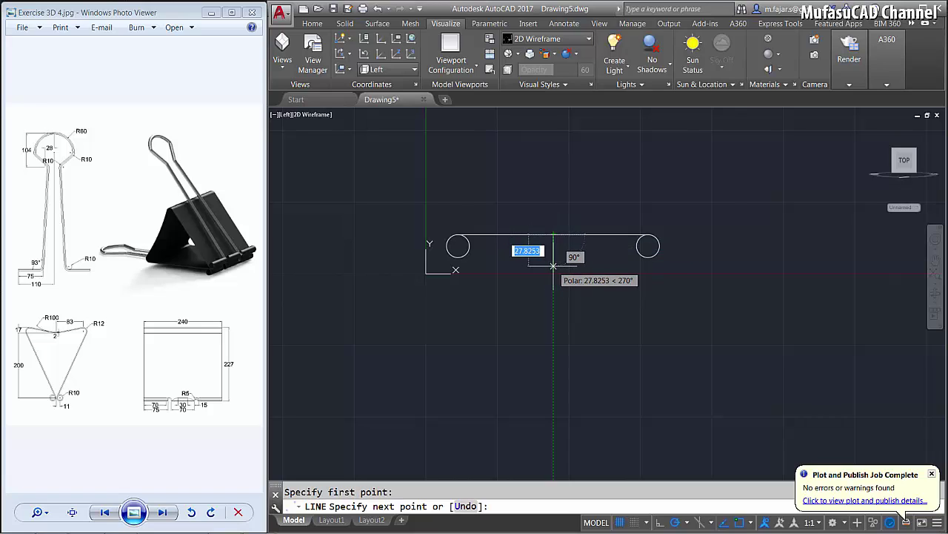
type("17")
key("Return")
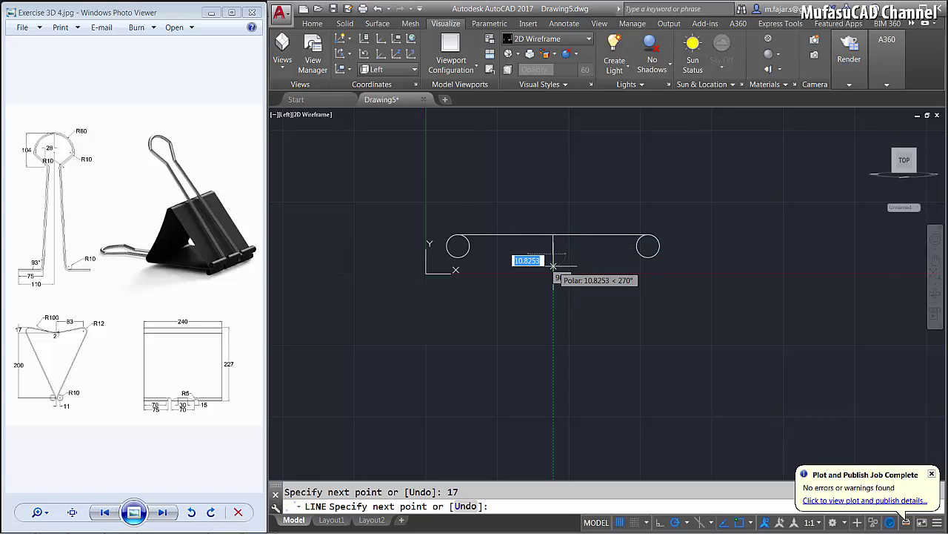
key("Return")
type("c")
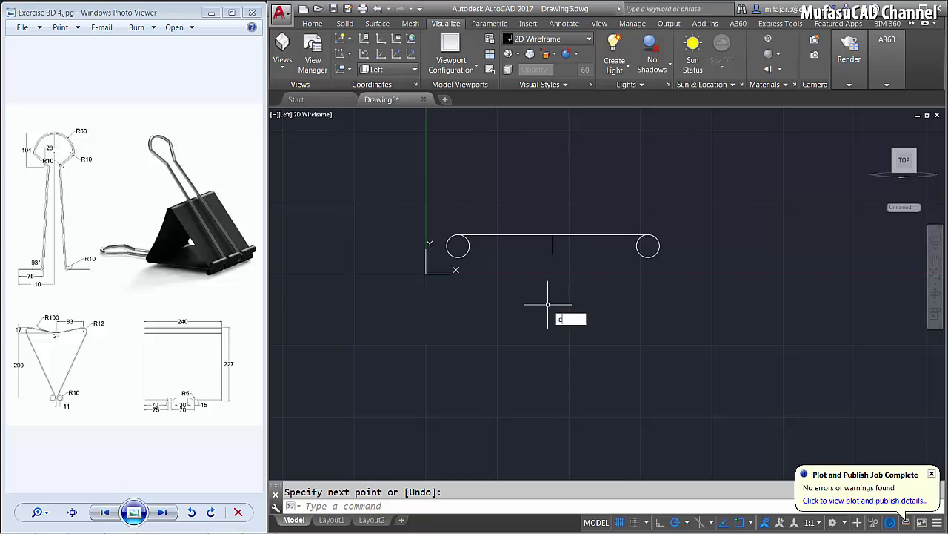
Draw a radius-100 circle and move its bottom point onto the short line's lower end
key("Return")
left_click(563, 190)
type("100")
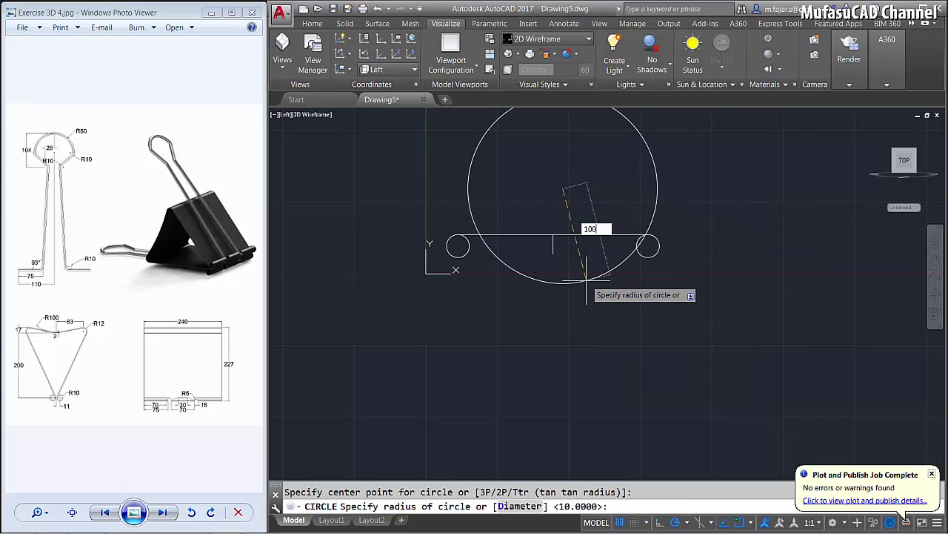
key("Return")
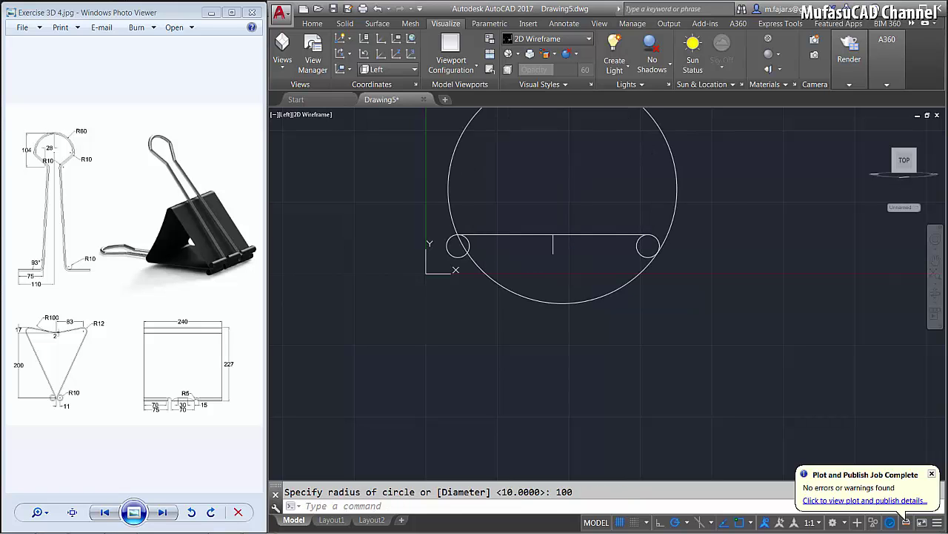
type("m")
key("Return")
left_click(594, 283)
left_click(571, 327)
key("Return")
left_click(562, 302)
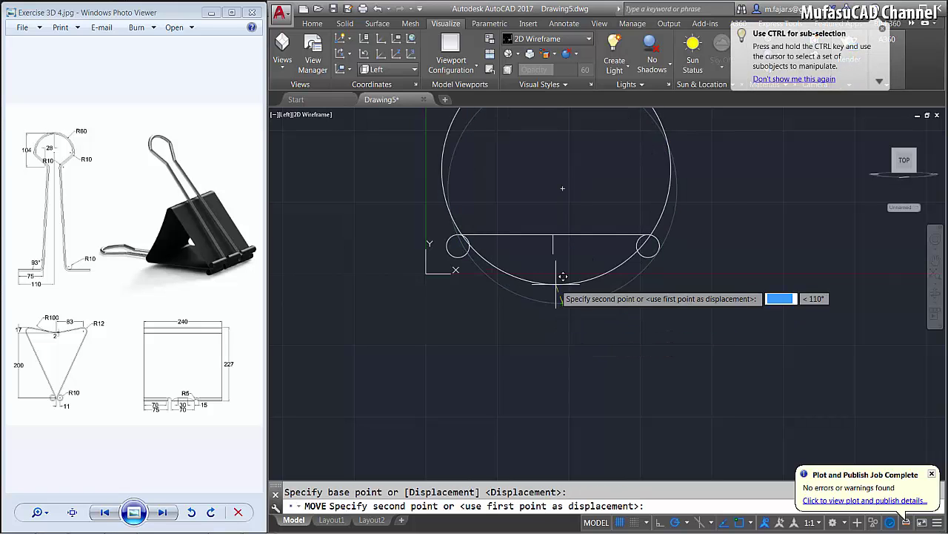
left_click(553, 253)
Erase the two helper lines
scroll(559, 281, "up", 1)
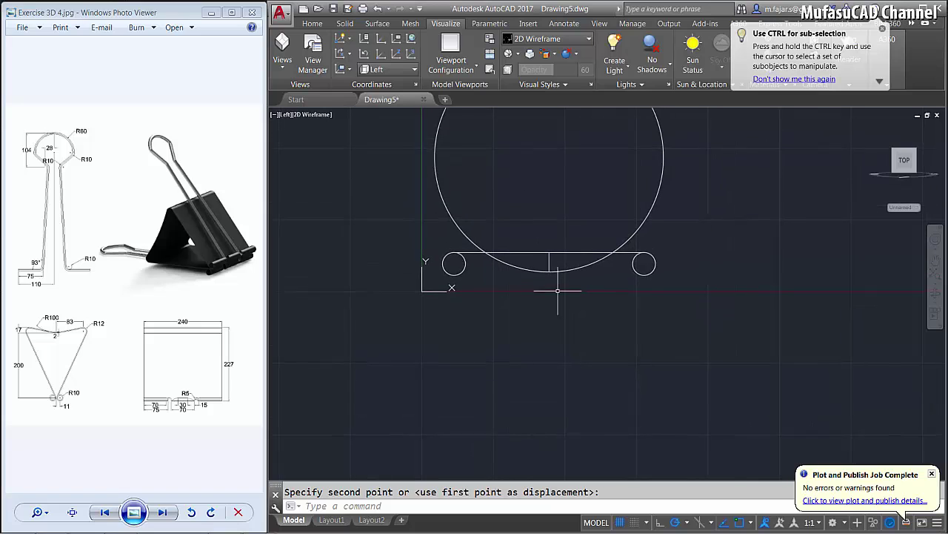
scroll(548, 292, "up", 1)
left_click(568, 202)
left_click(547, 231)
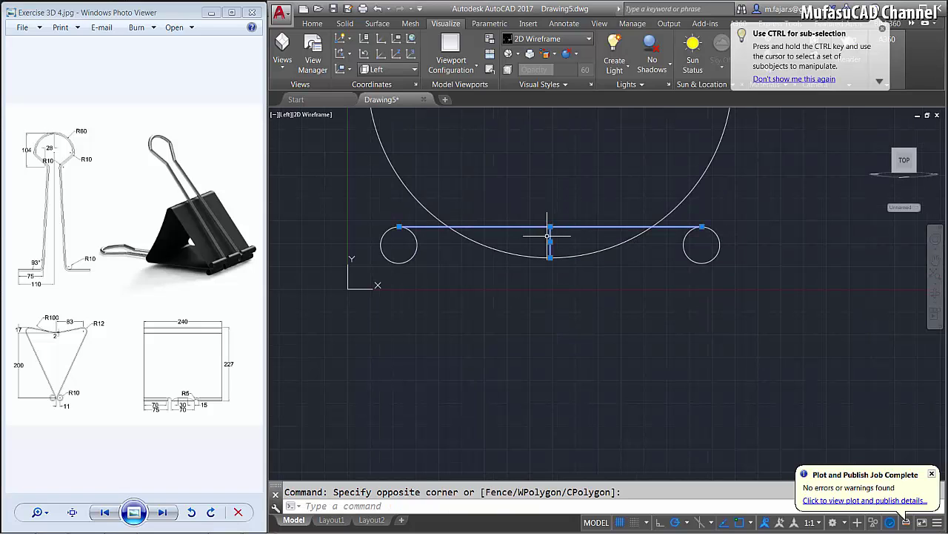
key("Delete")
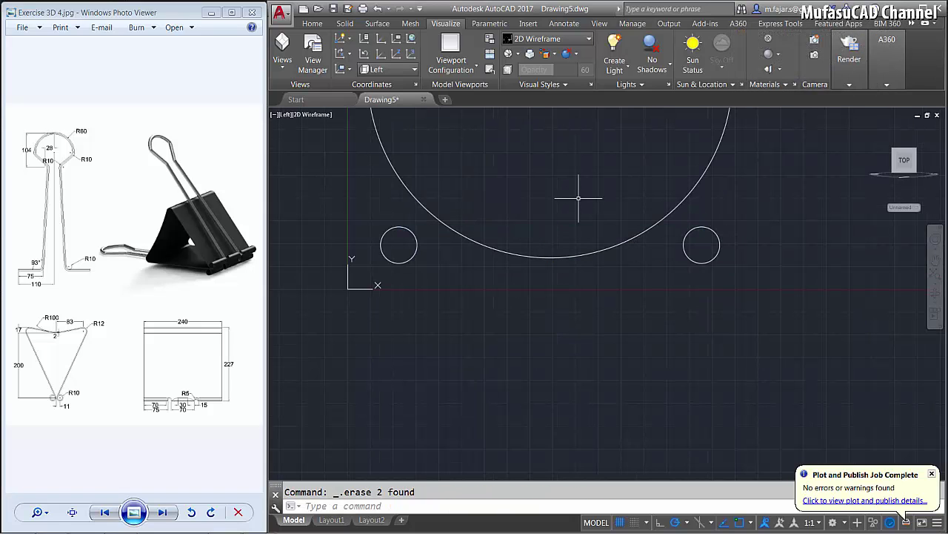
type("l")
Draw a line tangent to the left small circle and the large circle
key("Return")
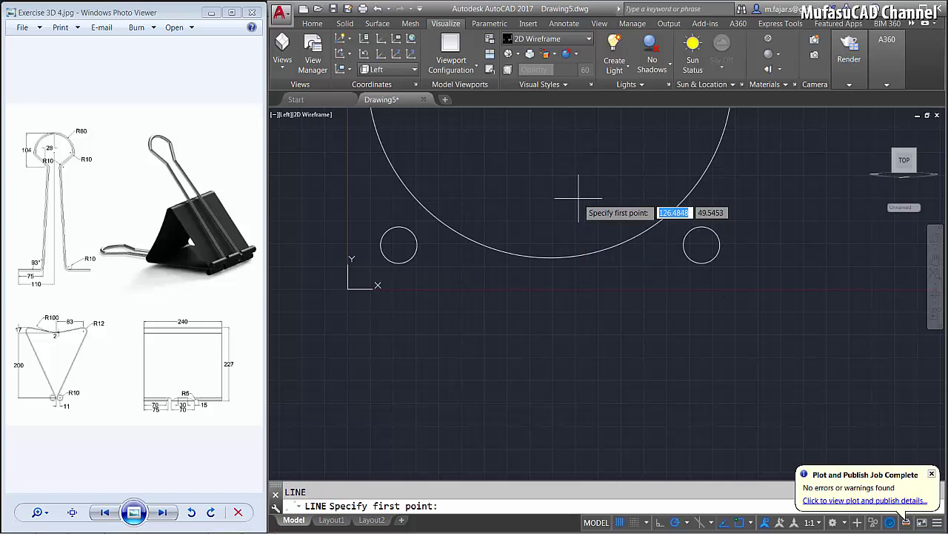
right_click(579, 199, "shift")
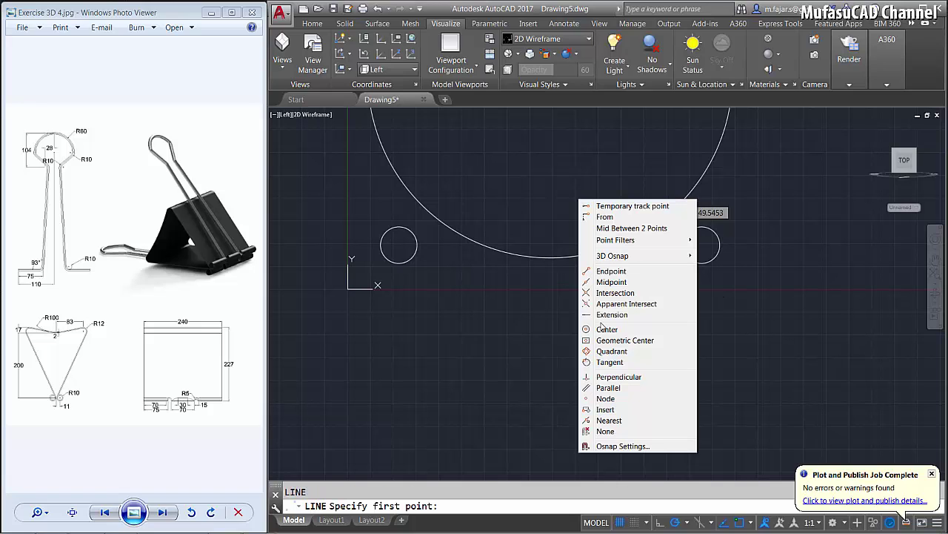
left_click(612, 361)
left_click(401, 239)
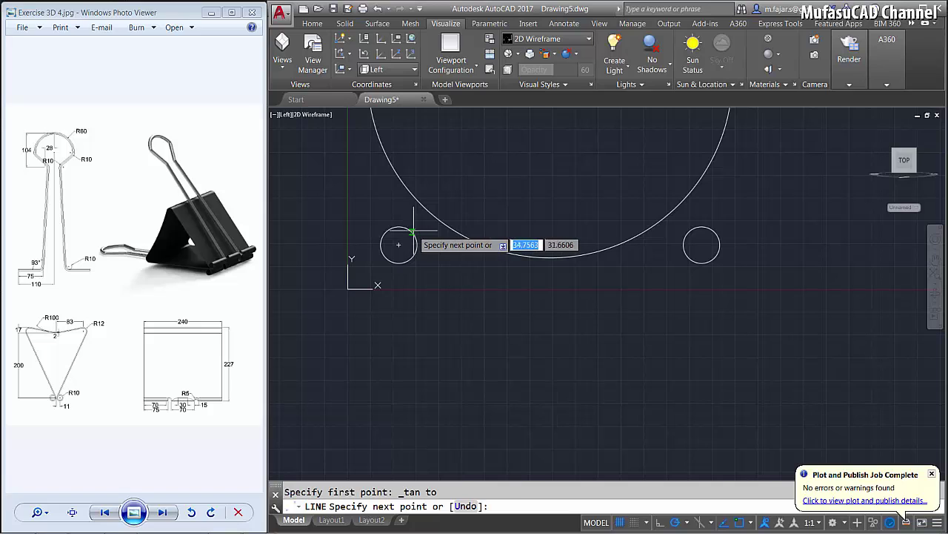
right_click(541, 212, "shift")
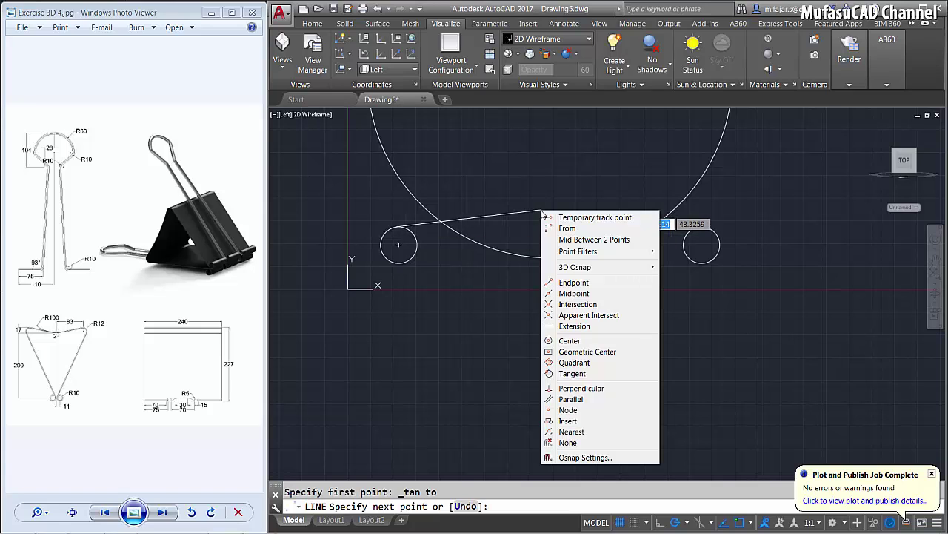
left_click(573, 373)
left_click(521, 250)
key("Return")
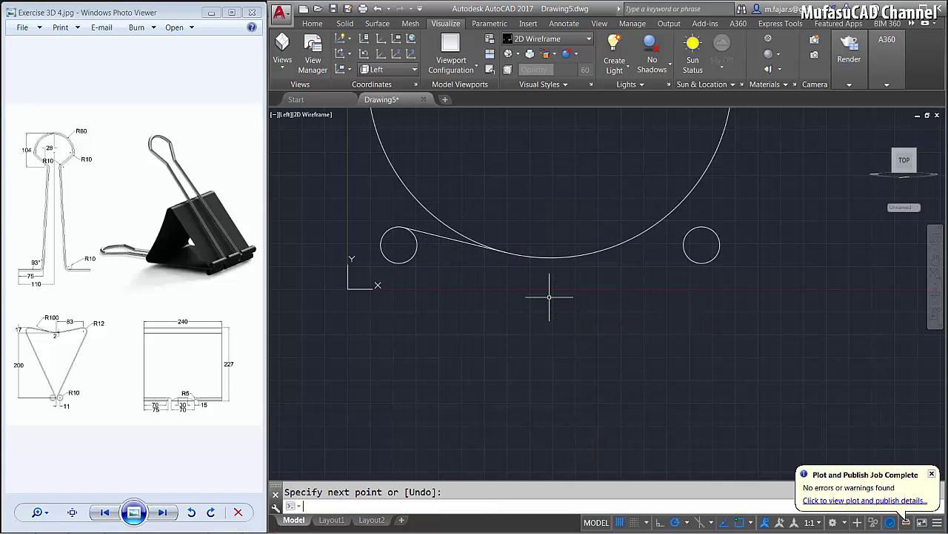
type("mi")
Mirror the tangent line about the vertical axis through the arc's lowest point, keeping the original
key("Return")
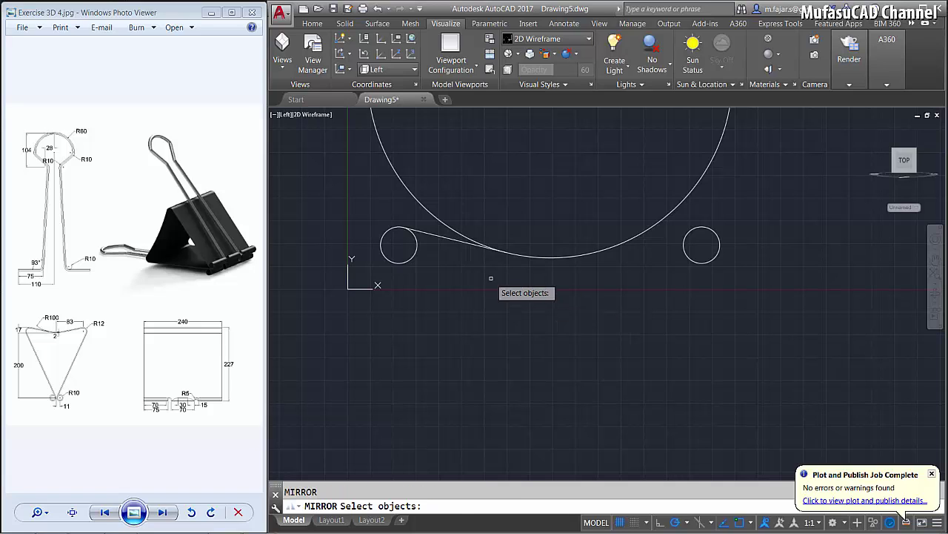
left_click(489, 276)
left_click(434, 241)
key("Return")
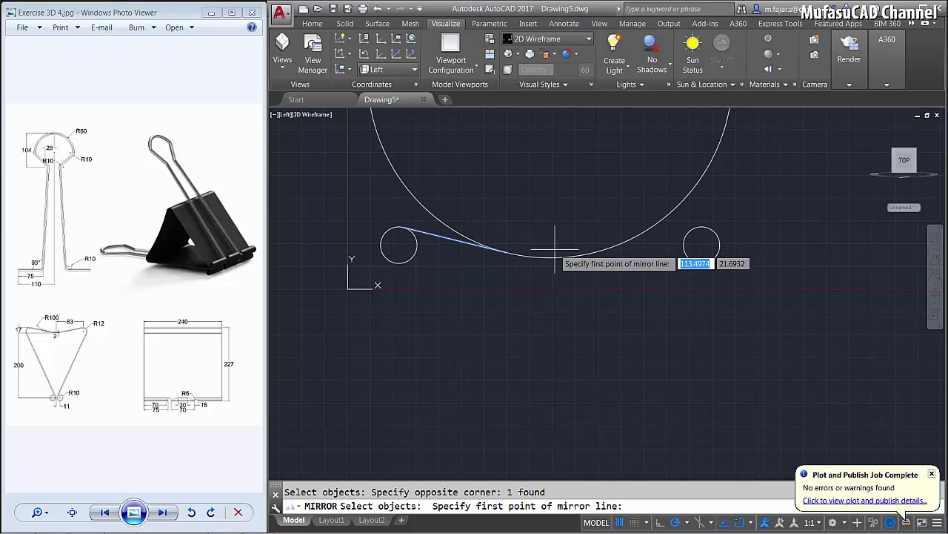
left_click(550, 256)
left_click(549, 235)
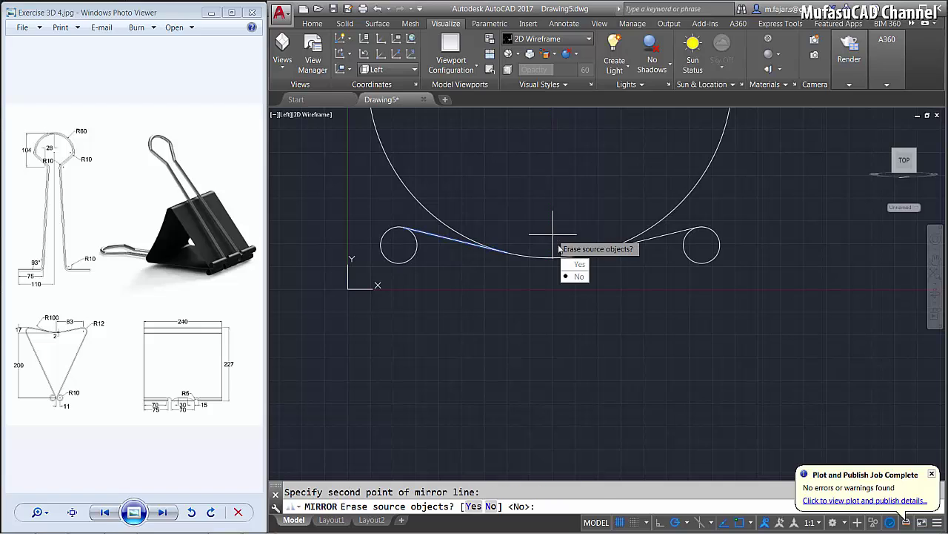
key("Return")
type("TR")
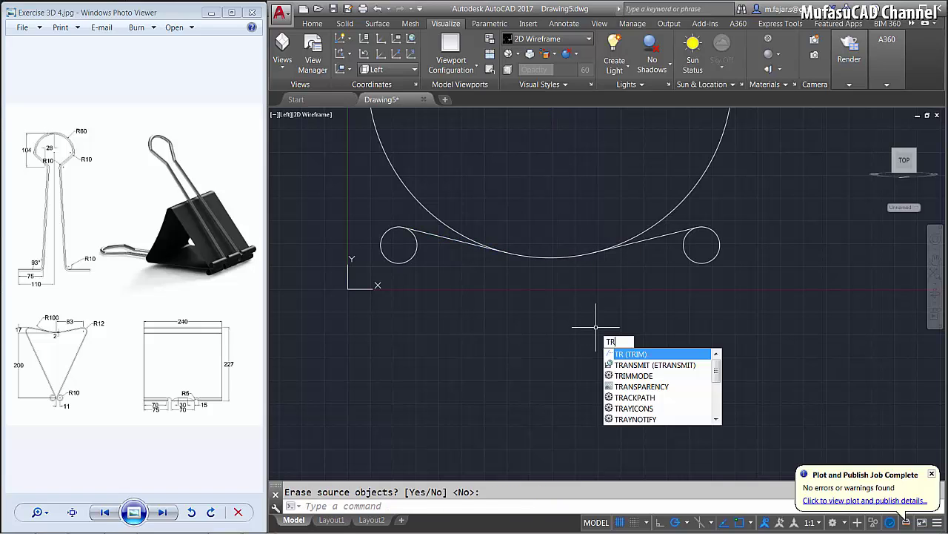
key("Return")
left_click(739, 158)
Trim away the large circle's upper arc, leaving one smooth top curve
left_click(676, 188)
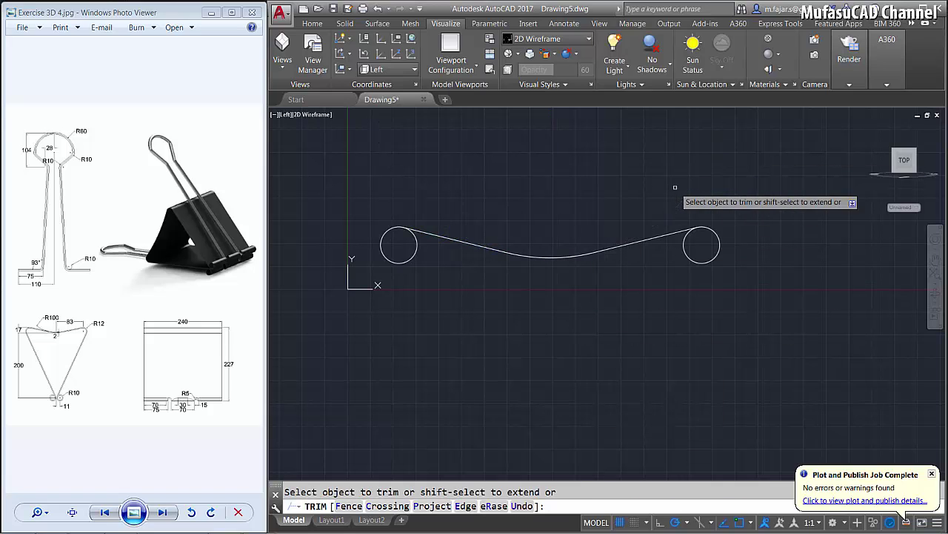
scroll(518, 297, "down", 3)
scroll(541, 269, "down", 1)
key("Return")
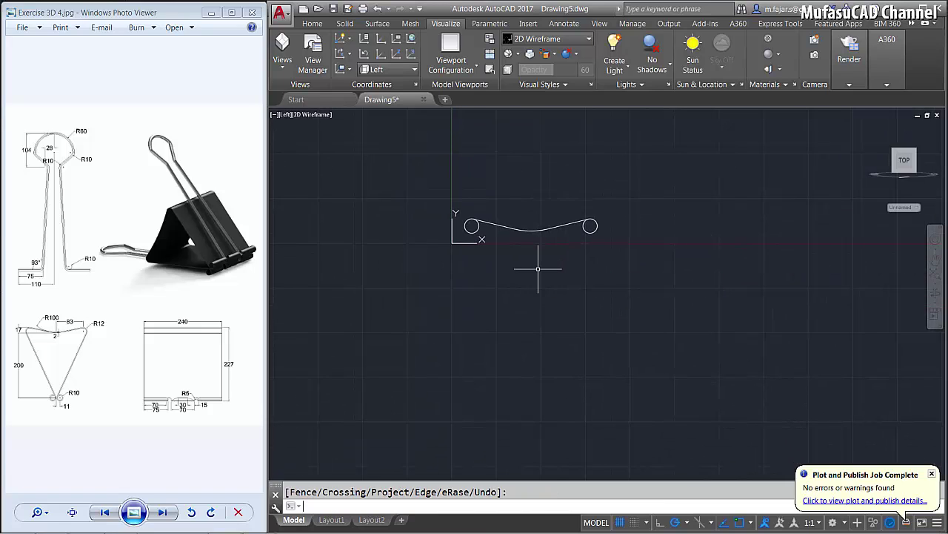
Draw a 200-unit vertical line down from the curve's midpoint
type("l")
key("Return")
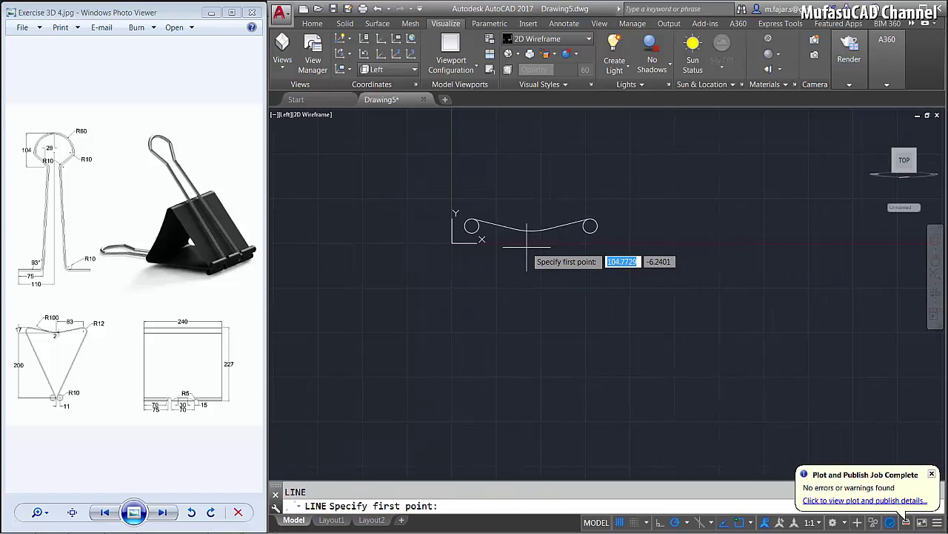
left_click(530, 230)
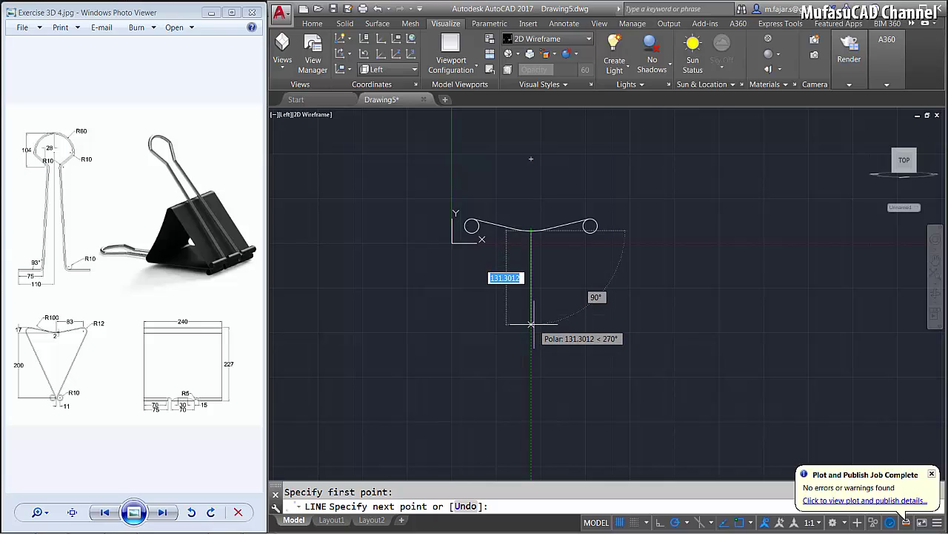
type("200")
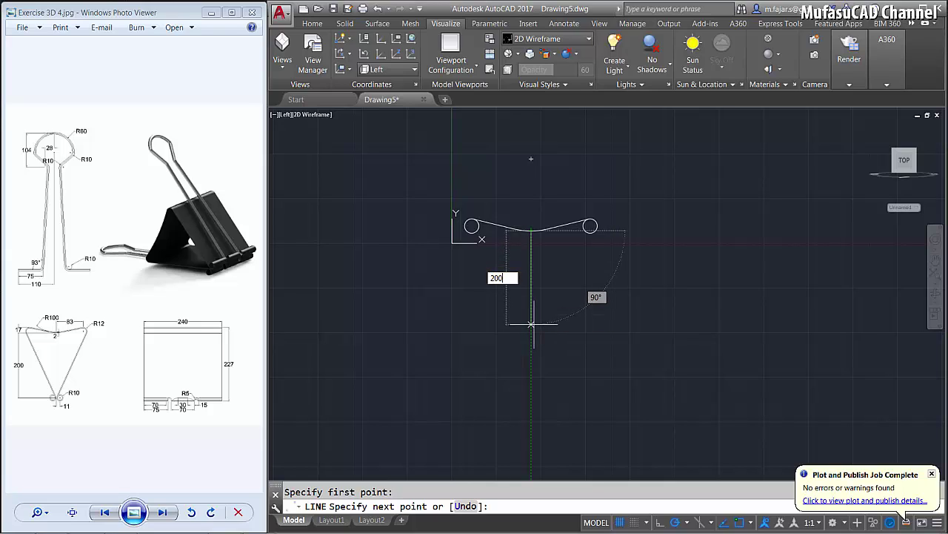
key("Return")
key("Return")
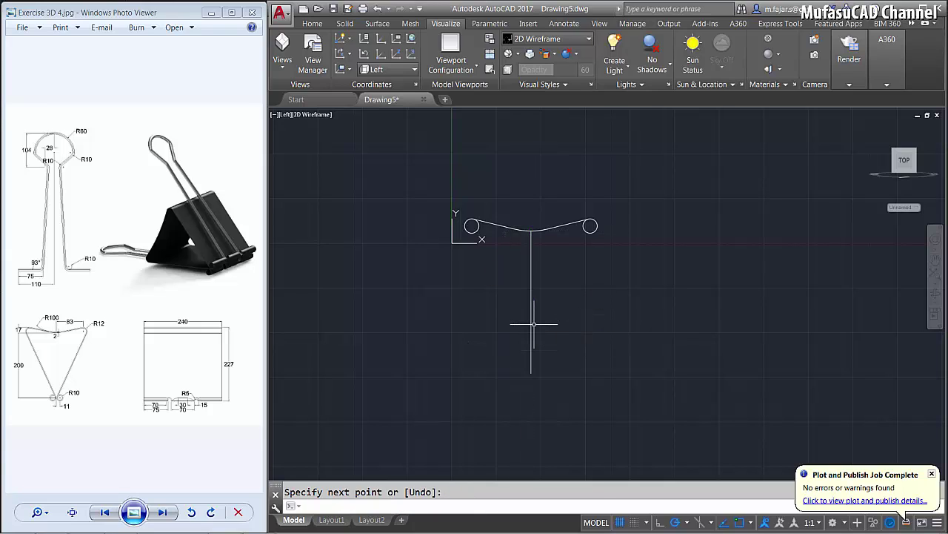
type("co")
Copy the right hinge circle to the vertical line's bottom end
key("Return")
left_click(607, 244)
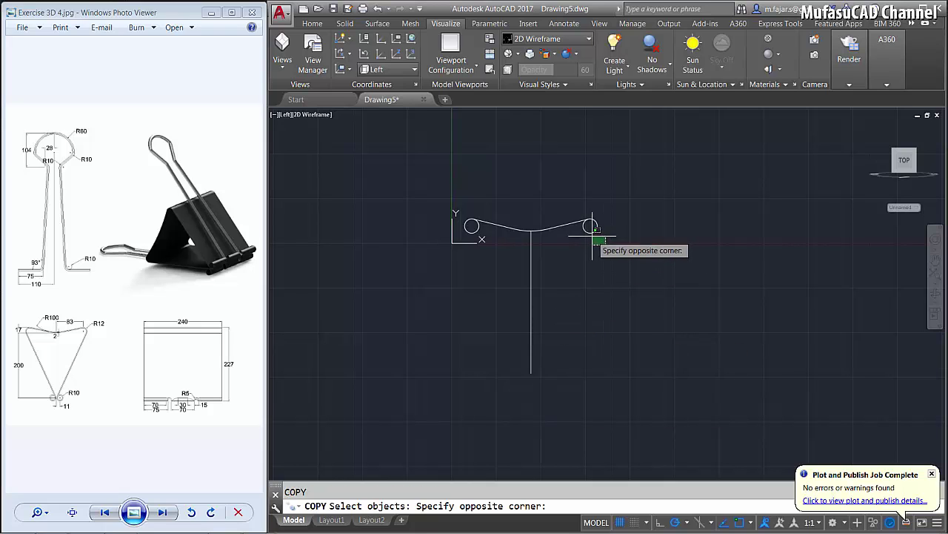
left_click(593, 236)
left_click(590, 229)
key("Return")
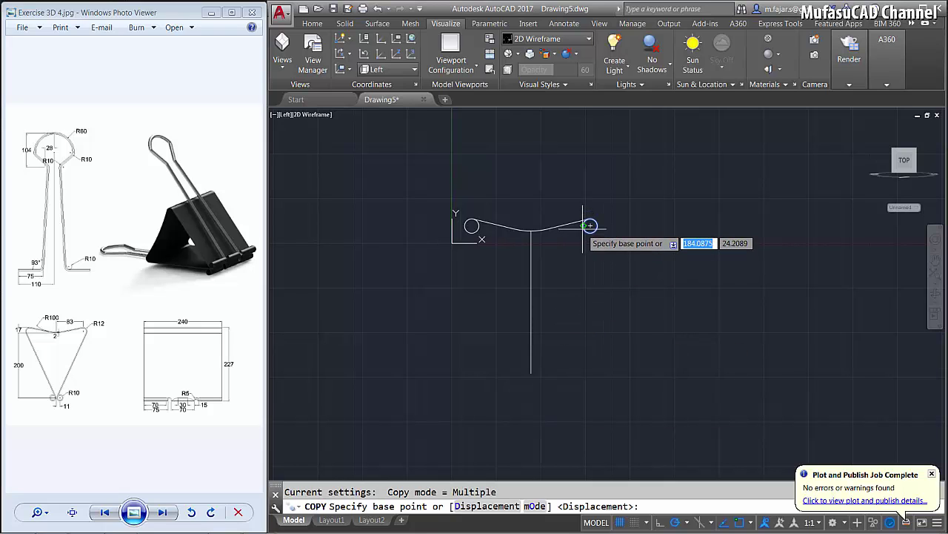
left_click(590, 225)
scroll(556, 370, "up", 3)
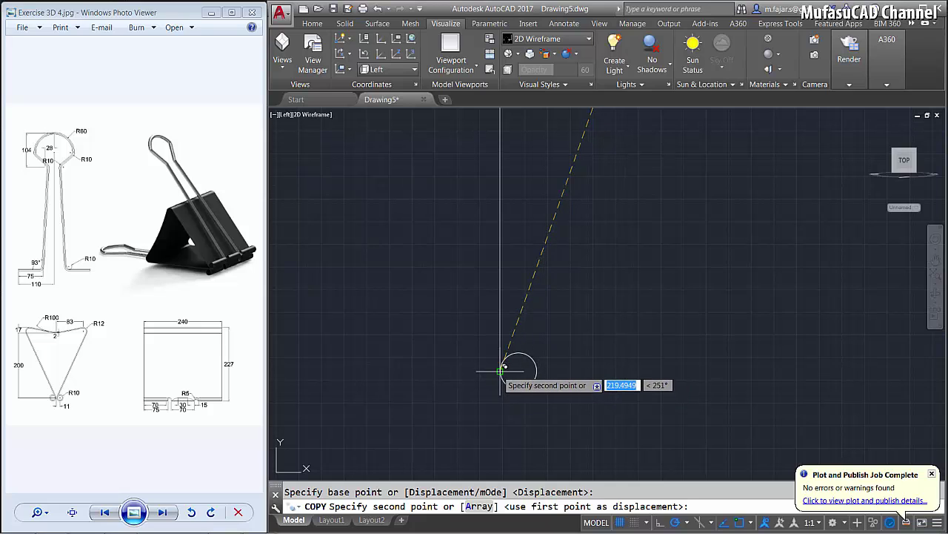
left_click(503, 368)
key("Return")
Move the copied lower circle 1 unit to the right
key("Return")
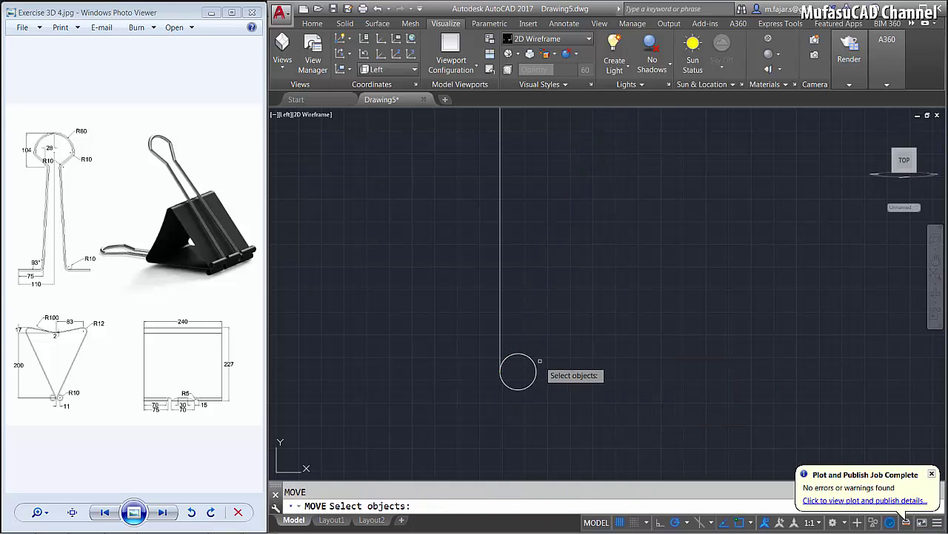
left_click(538, 362)
left_click(519, 380)
key("Return")
left_click(539, 301)
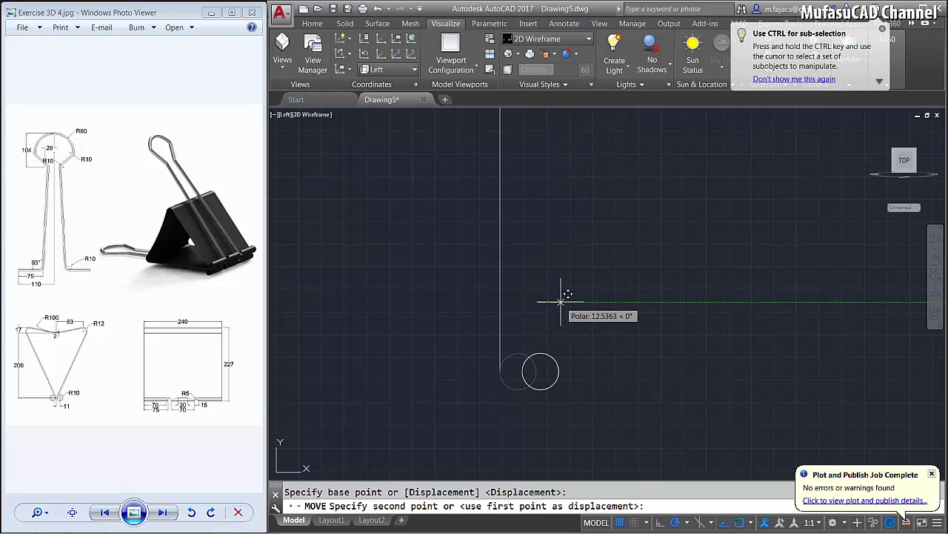
type("1")
key("Return")
scroll(599, 322, "down", 4)
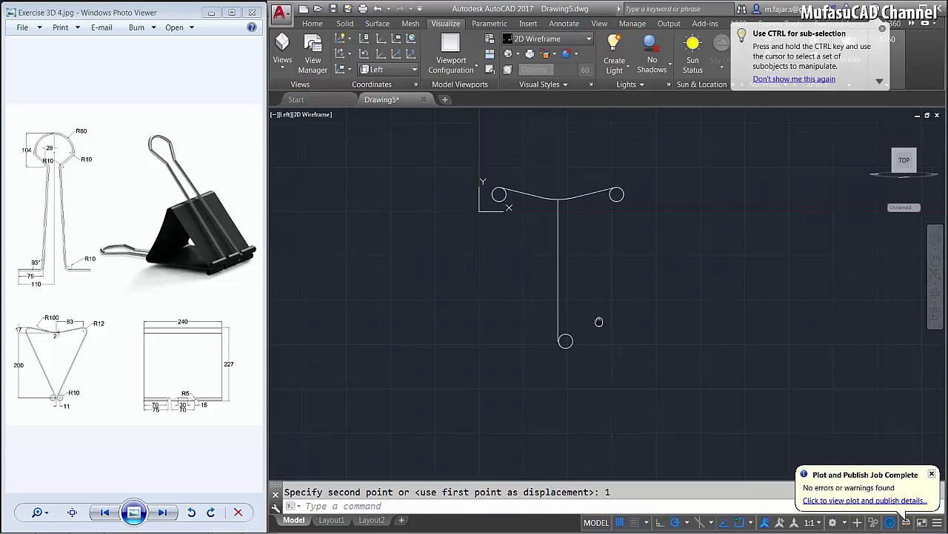
middle_click_drag(598, 321, 583, 318)
key("Return")
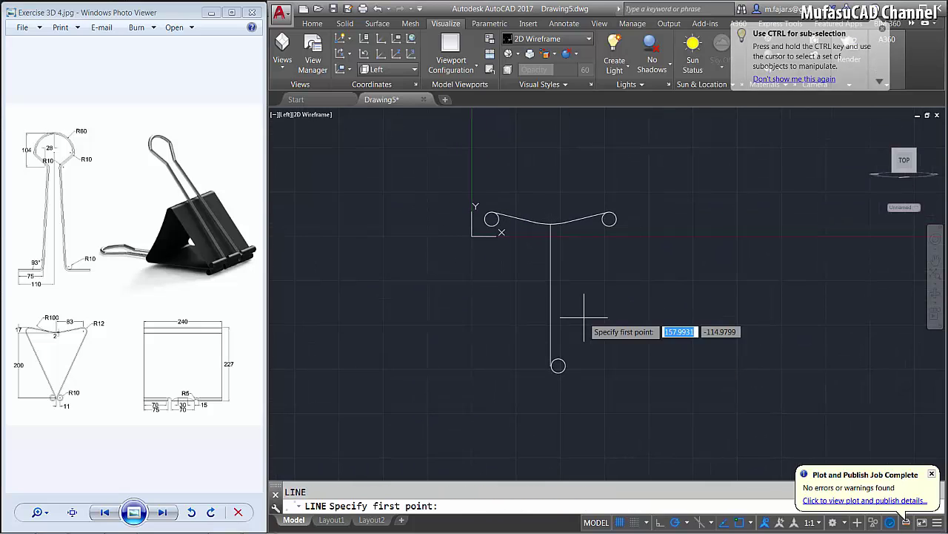
Draw a line tangent to the upper-right hinge circle and the lower circle using Tangent snaps
right_click(584, 317, "shift")
left_click(614, 226)
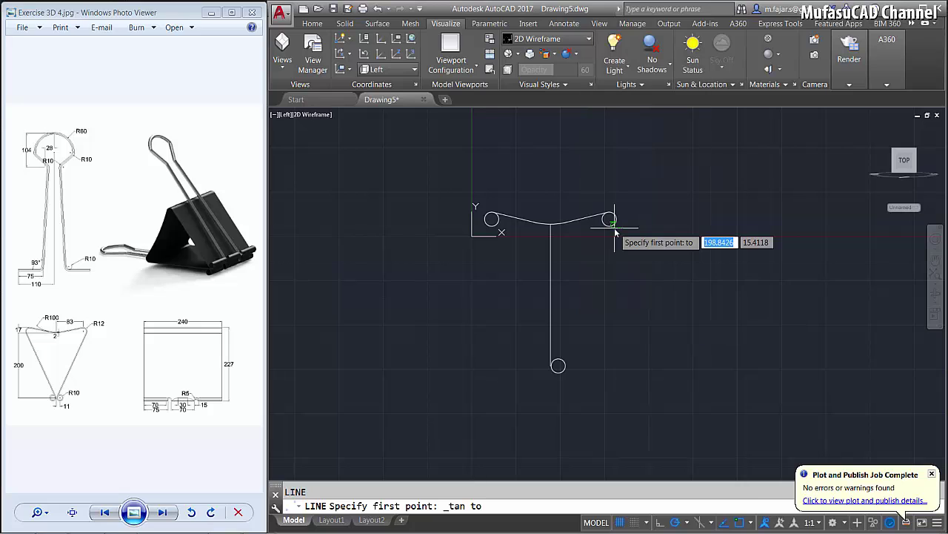
left_click(614, 226)
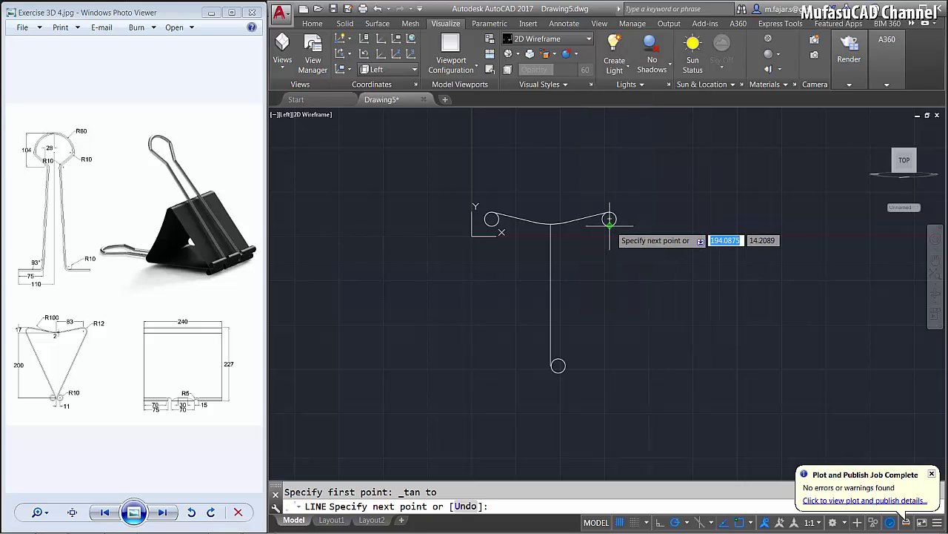
right_click(611, 271, "shift")
left_click(638, 435)
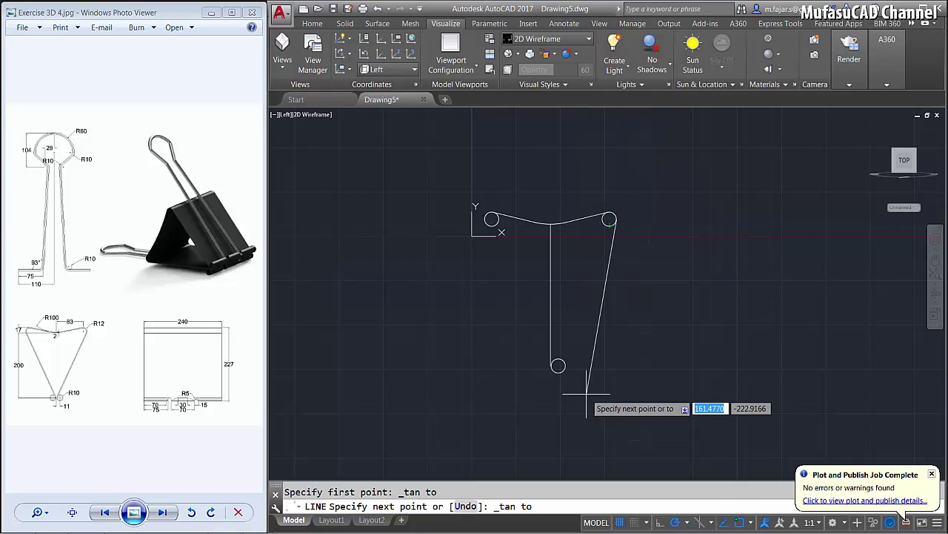
scroll(574, 381, "up", 4)
left_click(528, 324)
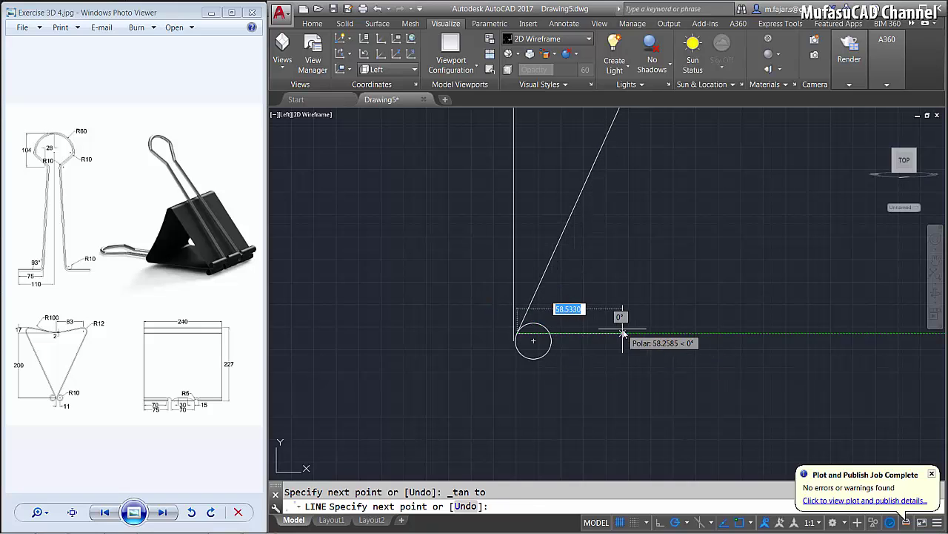
key("Return")
scroll(627, 318, "down", 3)
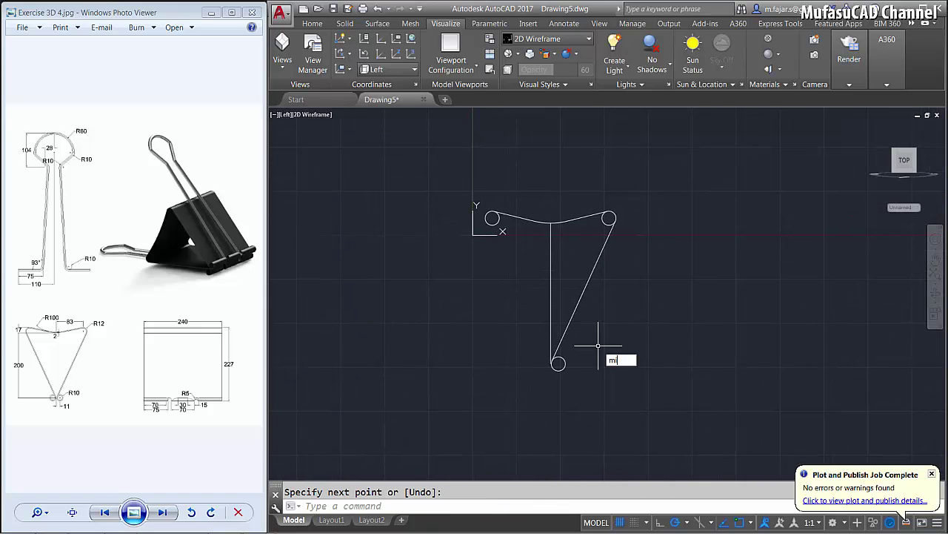
Mirror the slanted line and lower circle about the vertical line to form the left side
key("Return")
left_click(618, 373)
left_click(561, 301)
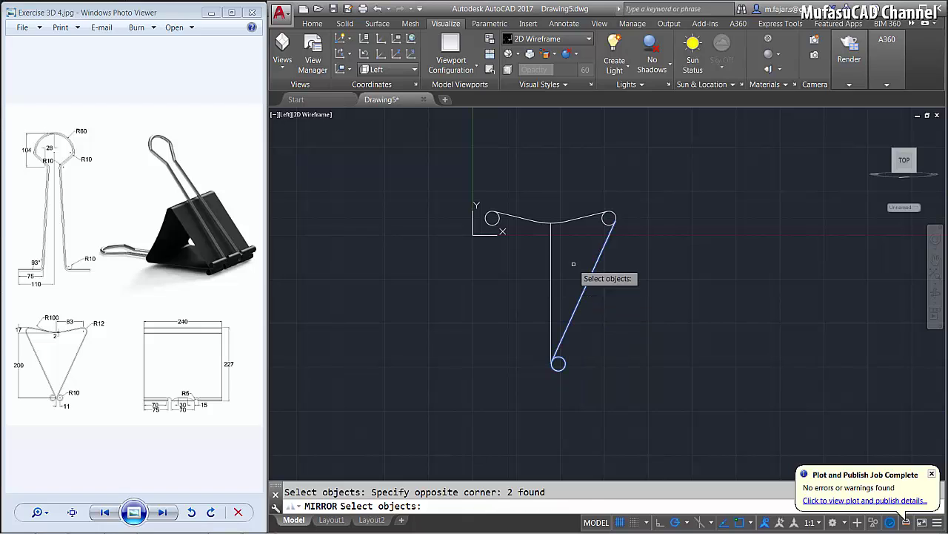
key("Return")
left_click(551, 221)
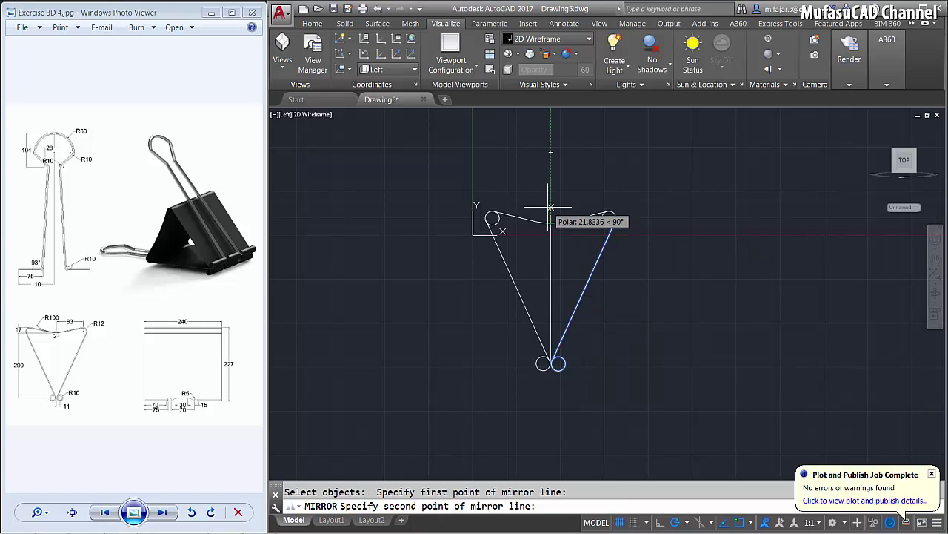
left_click(550, 200)
scroll(569, 256, "up", 2)
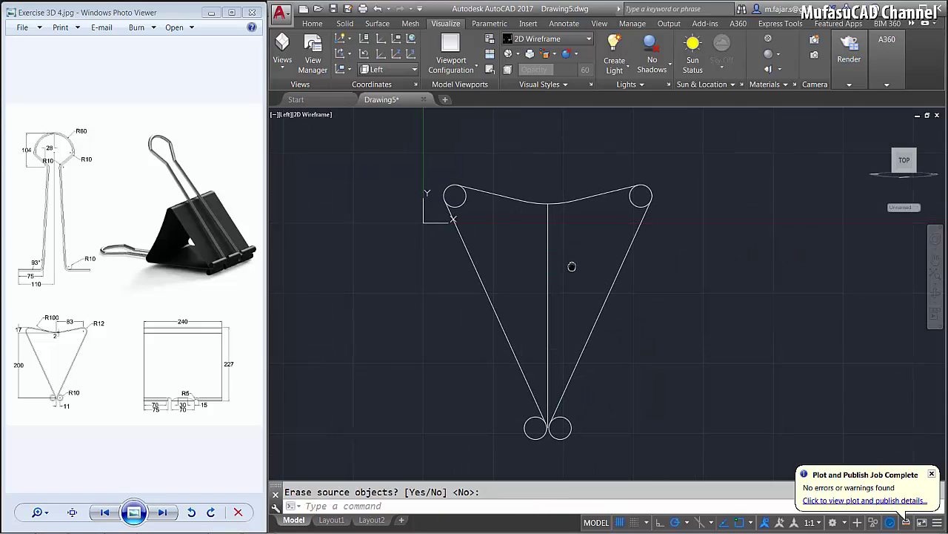
Offset both slanted side lines outward by 3 units
type("offset")
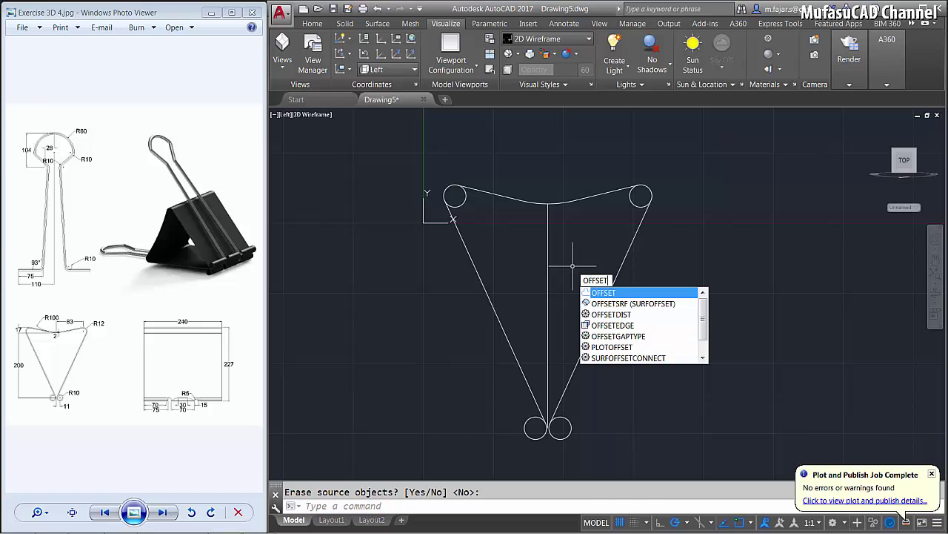
key("Return")
type("3")
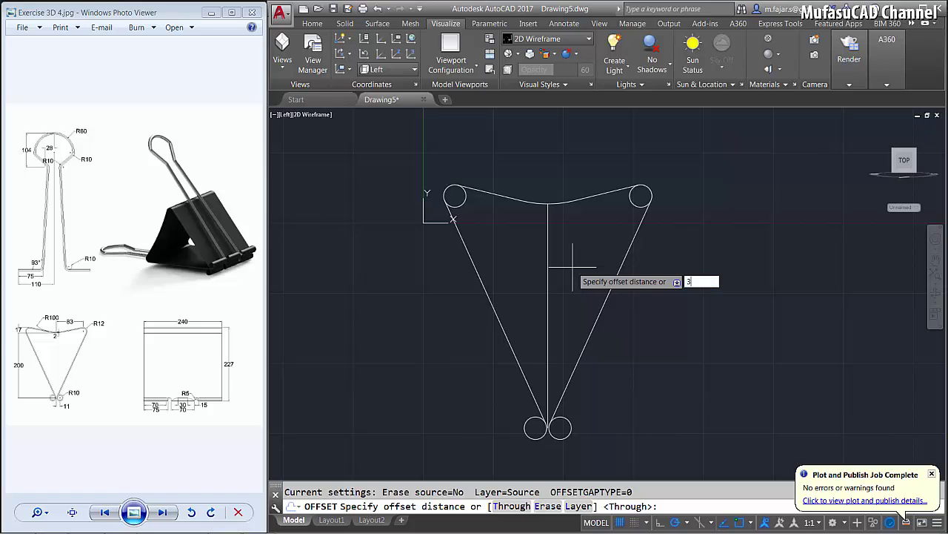
key("Return")
left_click(614, 286)
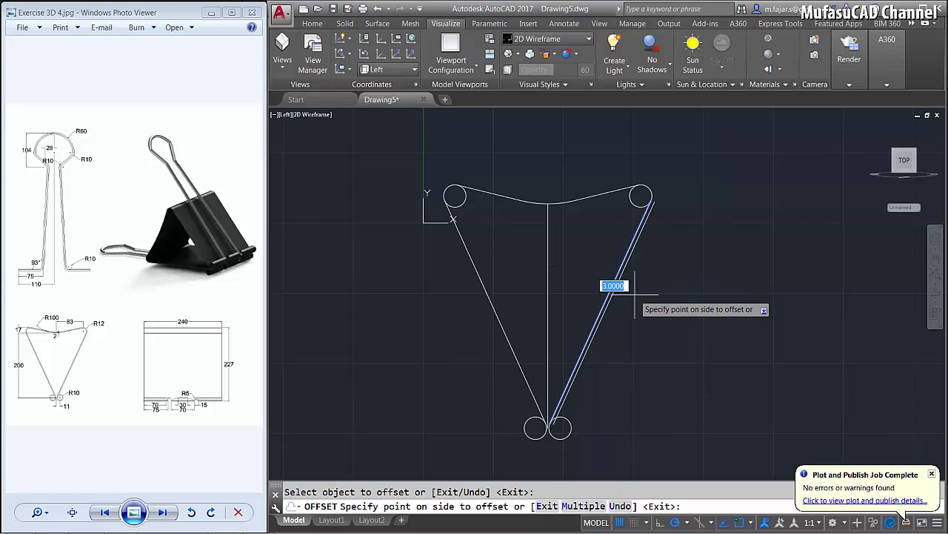
left_click(634, 286)
left_click(511, 347)
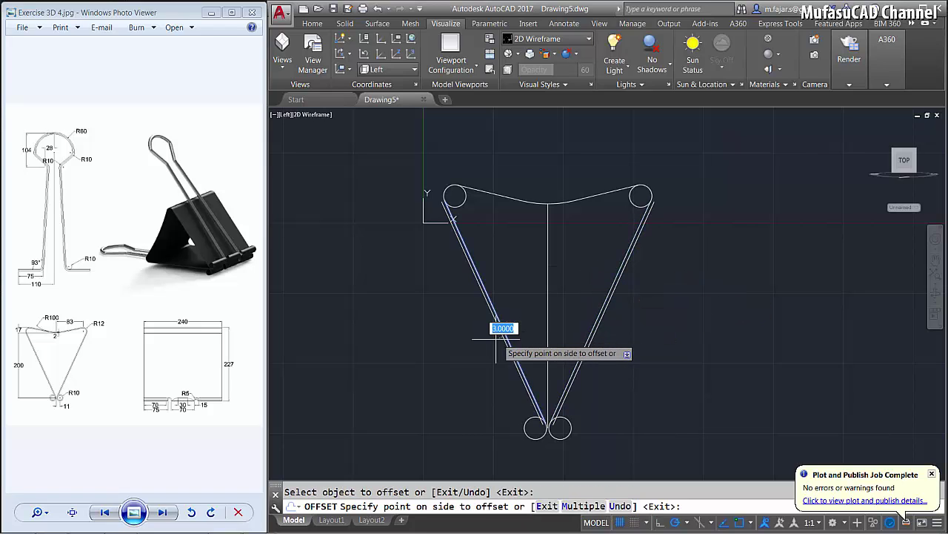
left_click(496, 341)
key("Return")
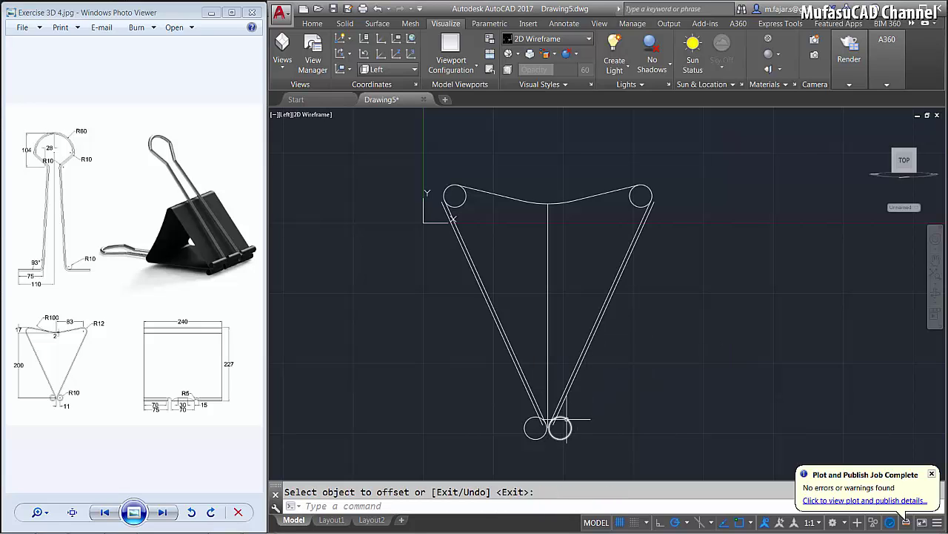
type("TR")
Trim the top-right and top-left circles into rounded corner arcs
key("Return")
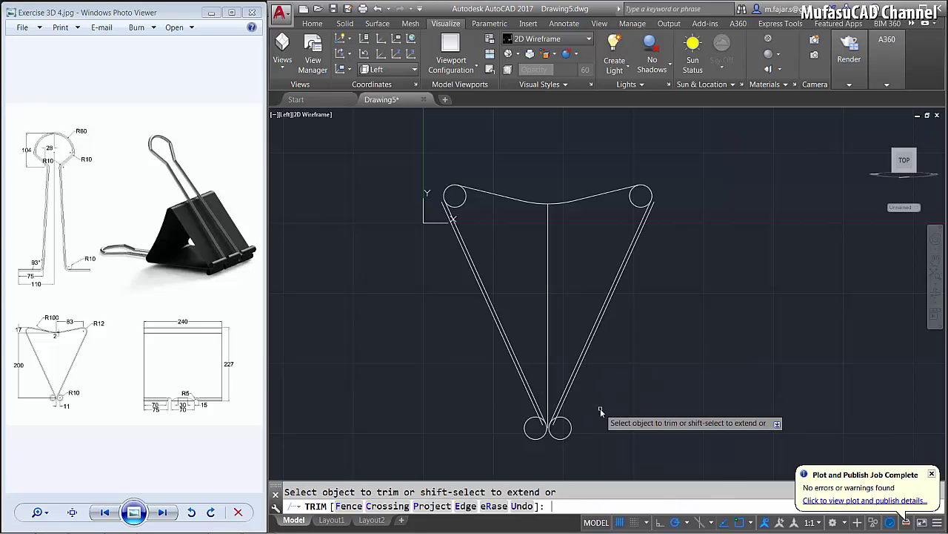
scroll(575, 424, "up", 3)
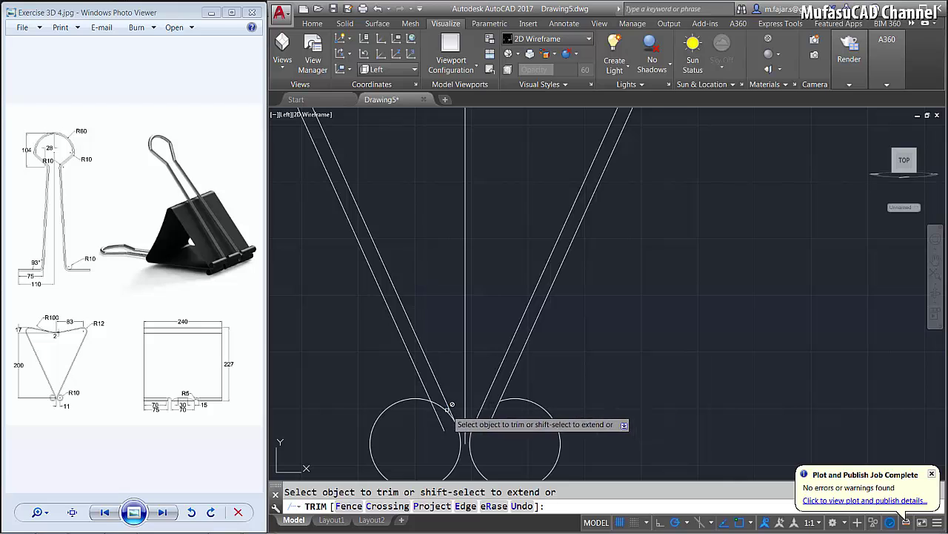
scroll(590, 408, "down", 5)
mouse_move(589, 408)
middle_mouse_down()
mouse_move(582, 342)
mouse_move(602, 384)
middle_mouse_up()
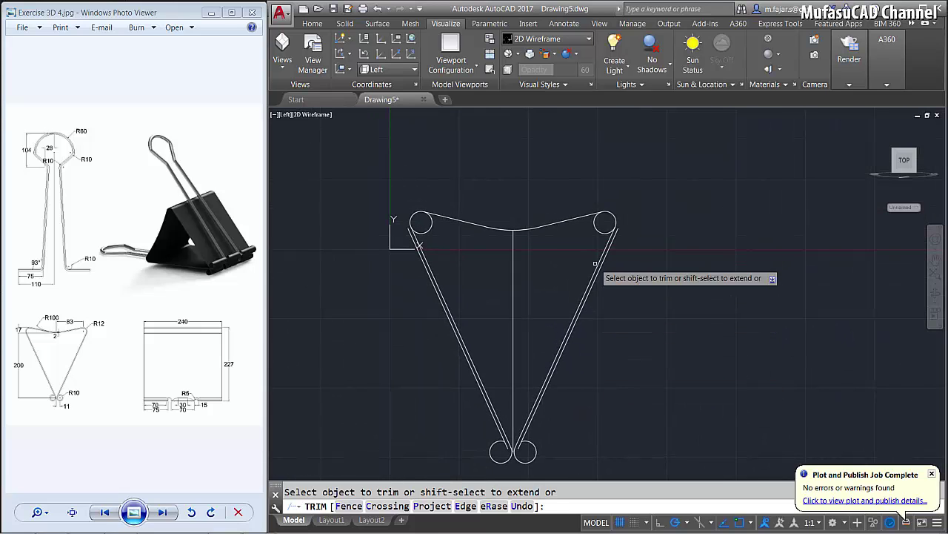
left_click(601, 219)
left_click(443, 234)
left_click(424, 212)
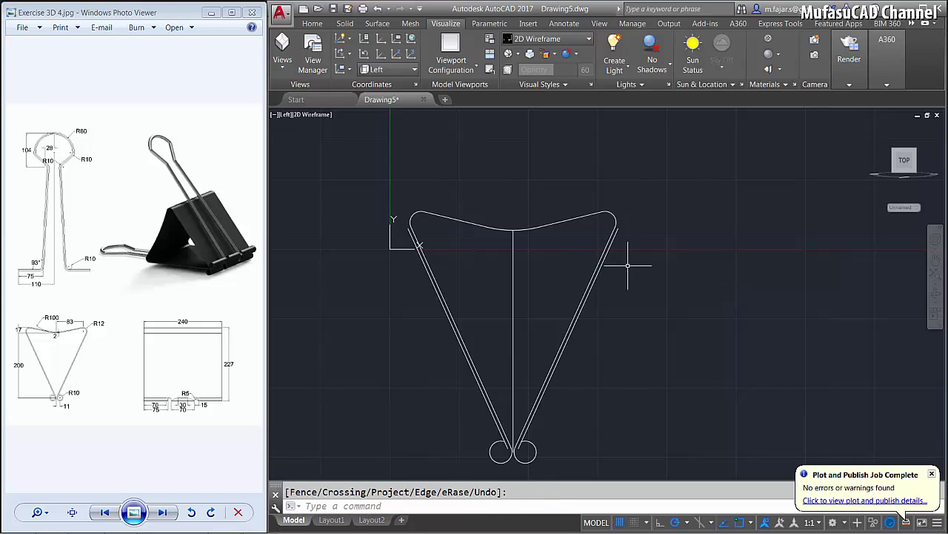
key("Escape")
Delete the two inner slanted lines and the middle vertical line
left_click(612, 243)
left_click(515, 285)
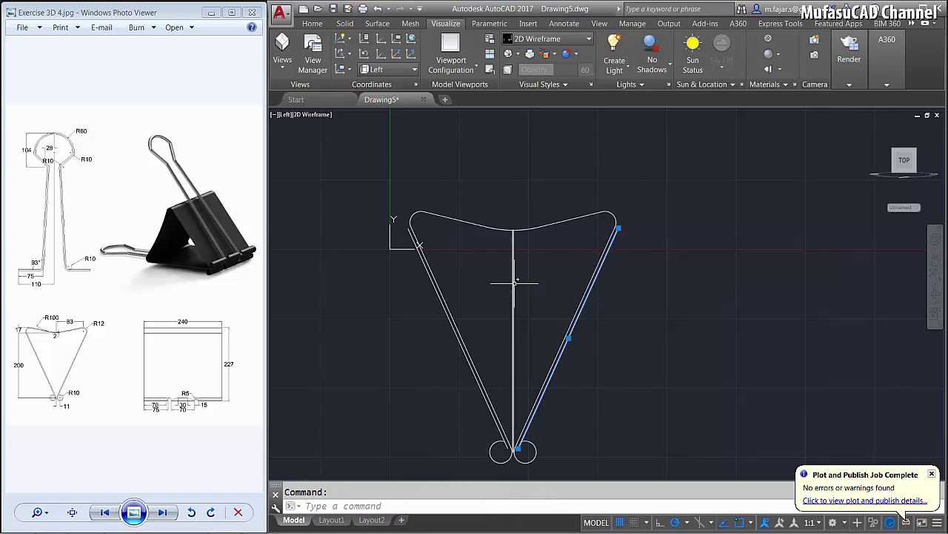
left_click(432, 271)
key("Delete")
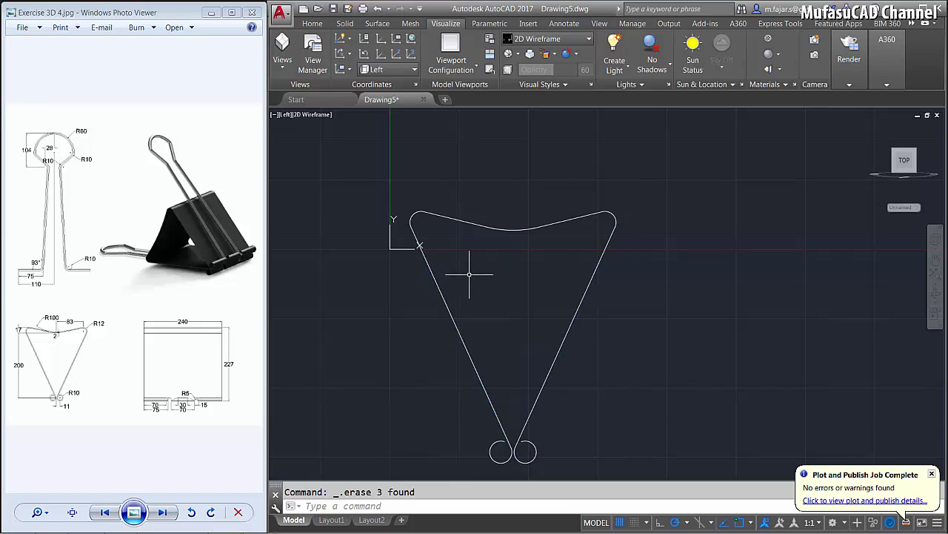
left_click(552, 222)
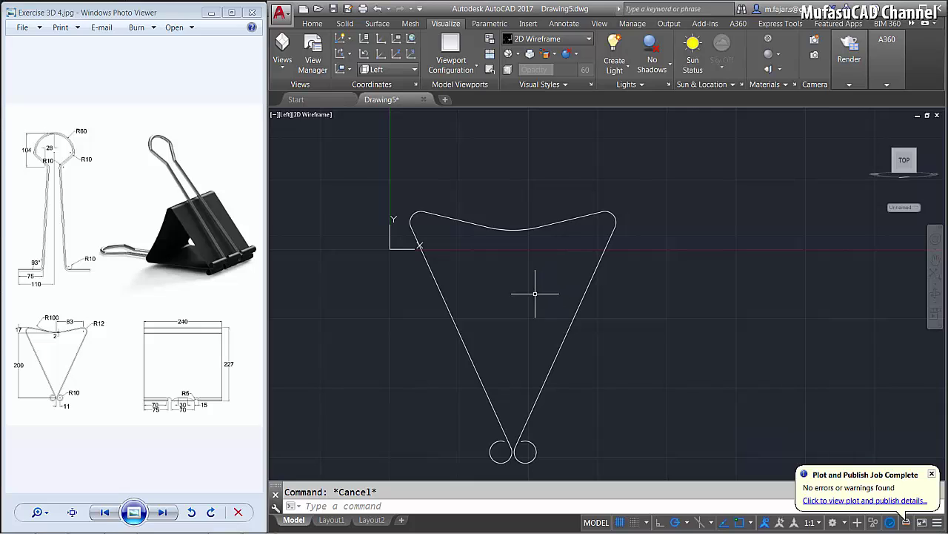
type("J")
Window-select the whole clip outline and JOIN its 7 pieces into one polyline
key("Return")
left_click(653, 173)
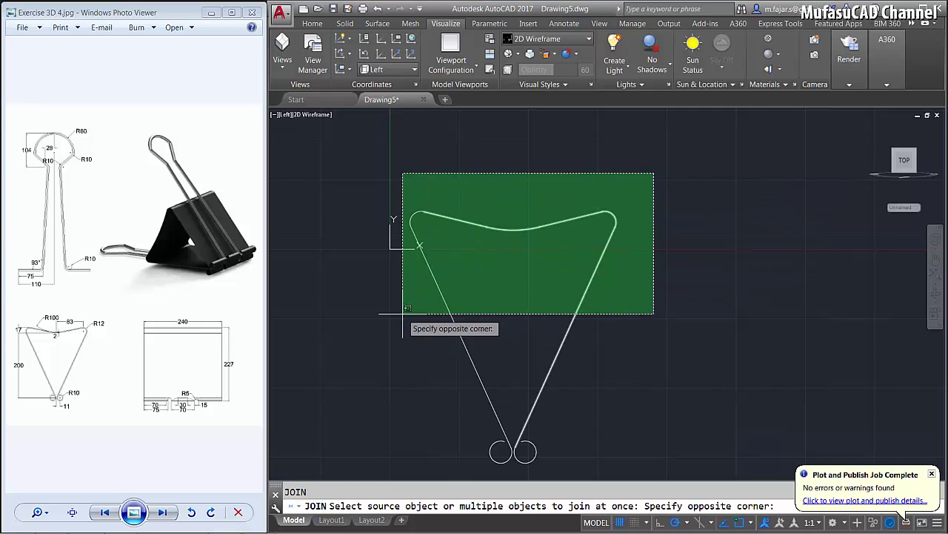
left_click(390, 373)
key("Return")
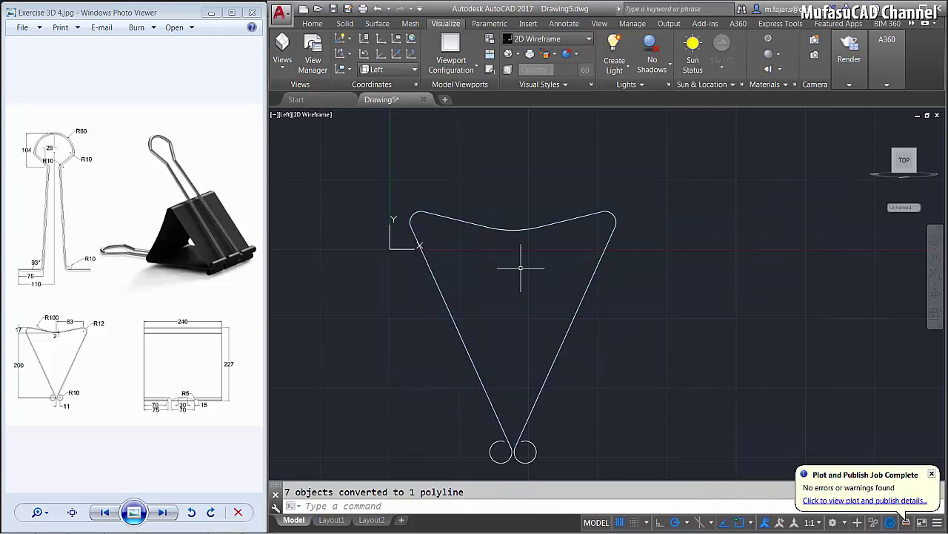
left_click(511, 227)
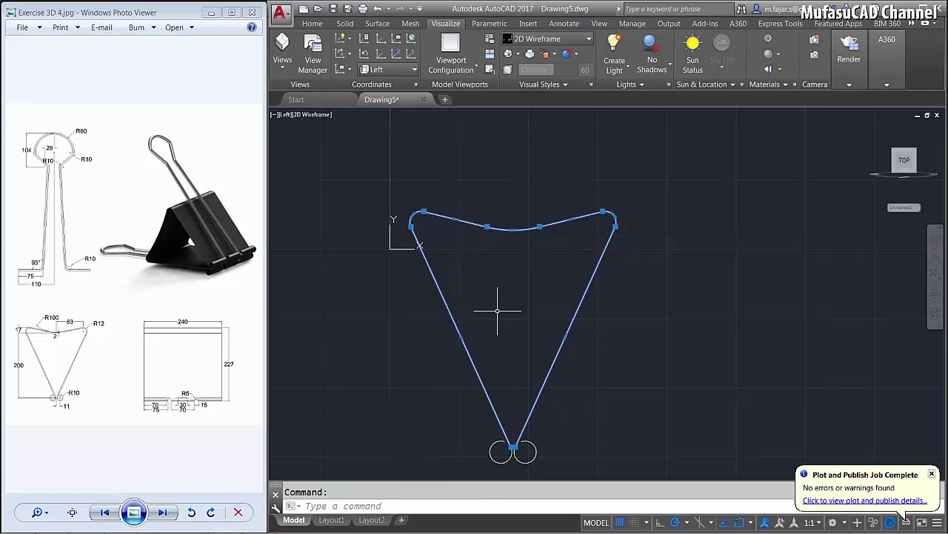
key("Escape")
scroll(596, 296, "down", 1)
Orbit into 3D and copy the bottom hinge circle to a second position
scroll(636, 299, "down", 1)
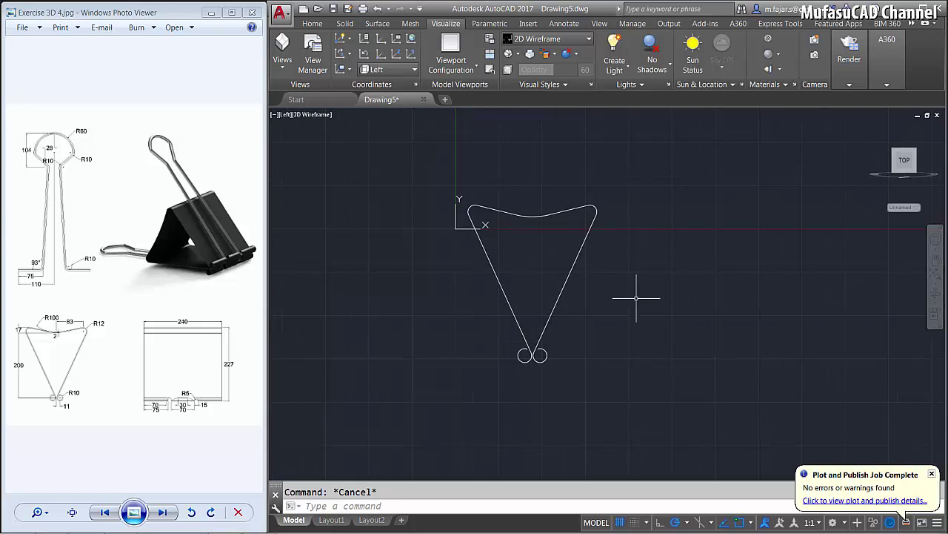
mouse_move(635, 298)
middle_mouse_down("shift")
mouse_move(600, 311)
mouse_move(640, 328)
middle_mouse_up("shift")
type("ct ")
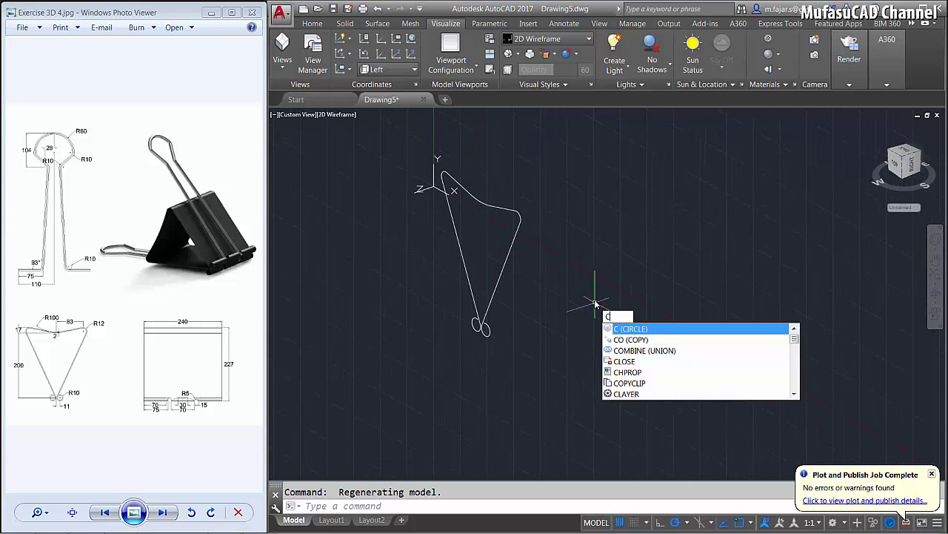
type("o")
key("Return")
left_click(486, 328)
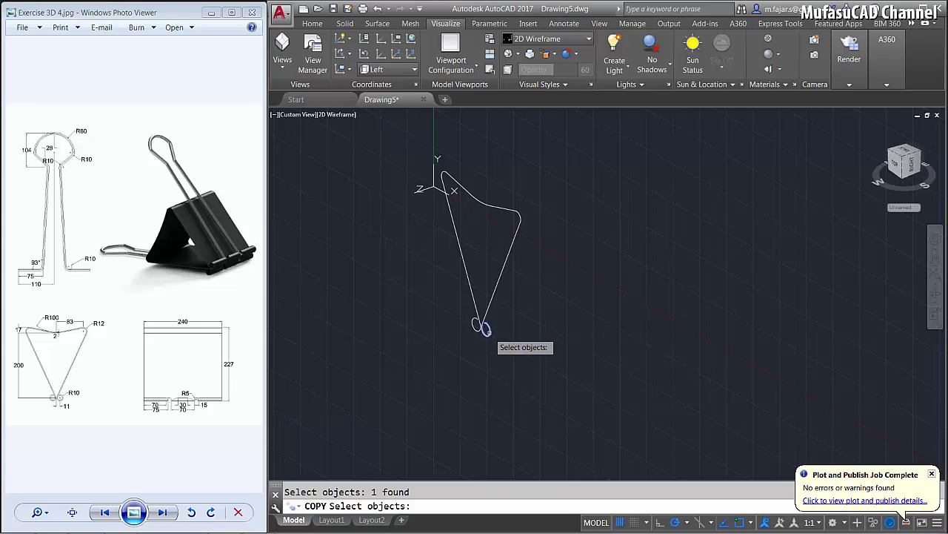
key("Return")
left_click(560, 314)
left_click(601, 337)
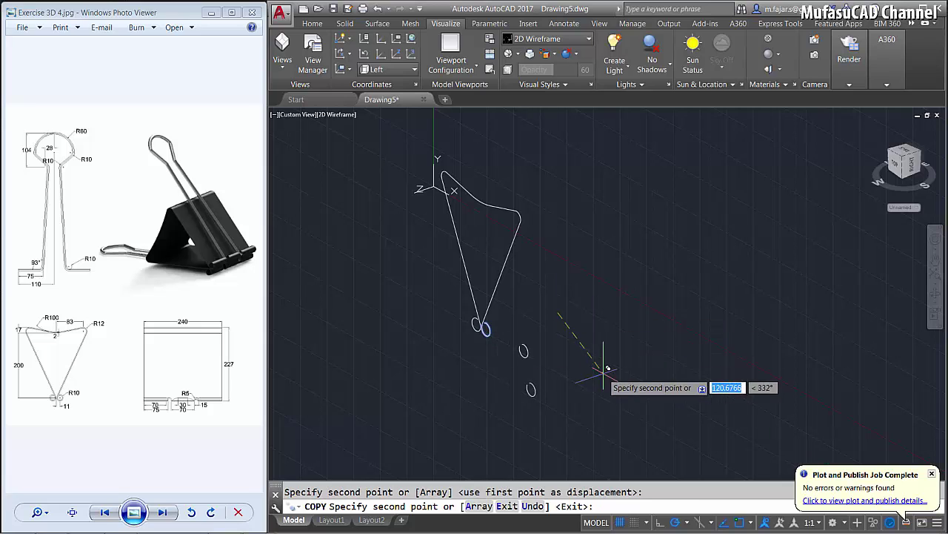
key("Return")
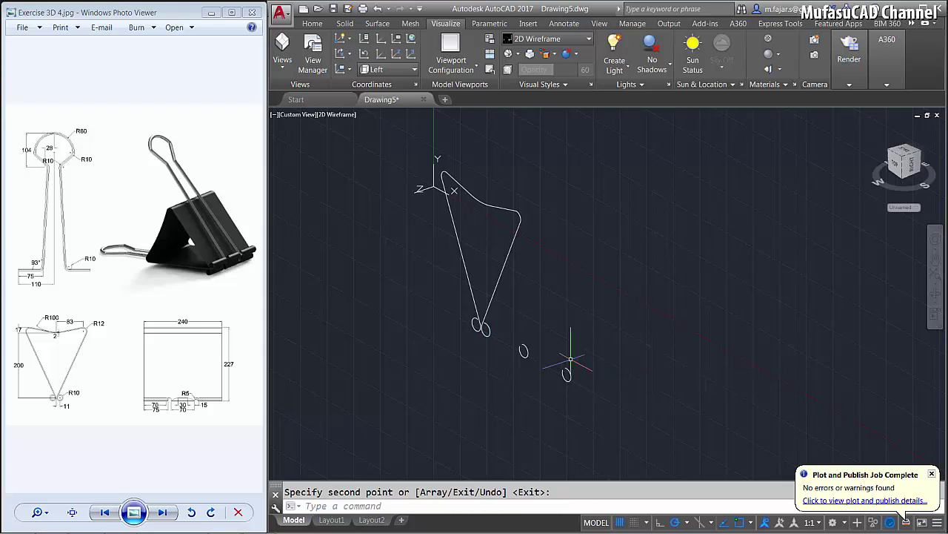
Draw a 70-long line from the hinge circle's top quadrant
scroll(568, 349, "up", 2)
scroll(563, 348, "up", 2)
scroll(548, 349, "up", 2)
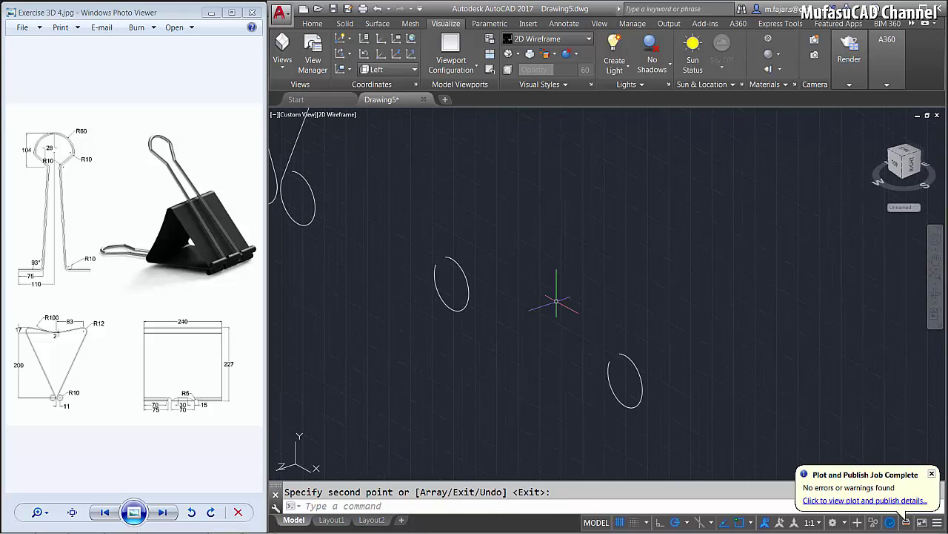
type("L")
key("Return")
left_click(435, 264)
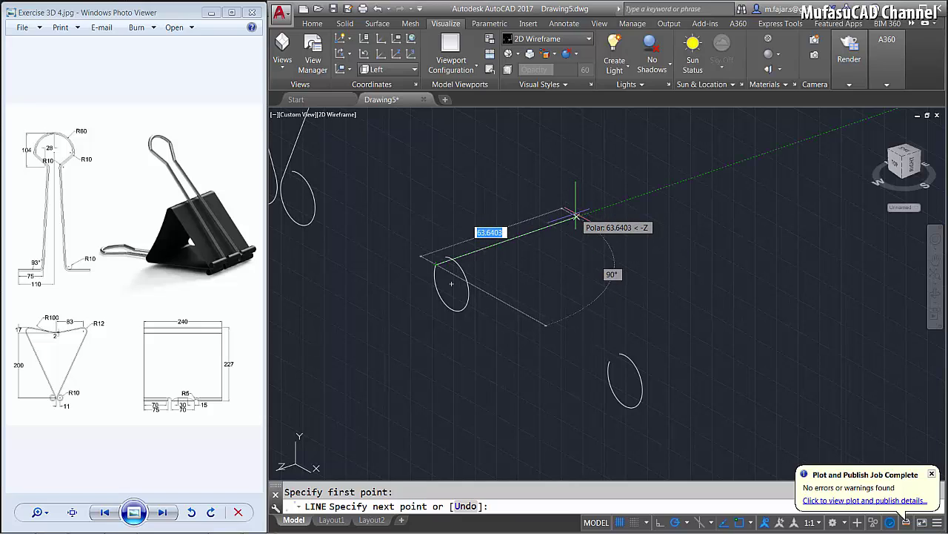
key("Return")
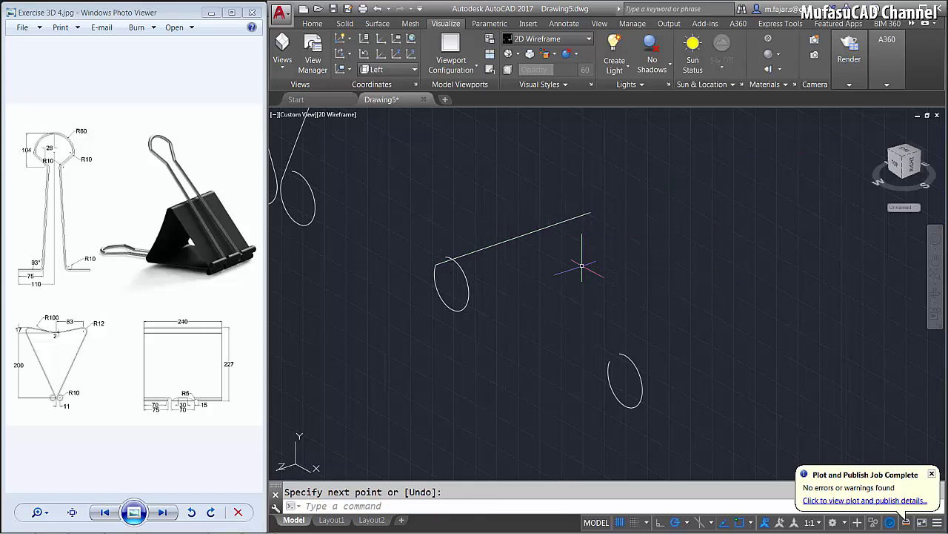
Copy the 70-long line to the first circle's bottom and the second circle's top and bottom
type("co")
key("Return")
left_click(579, 268)
left_click(525, 212)
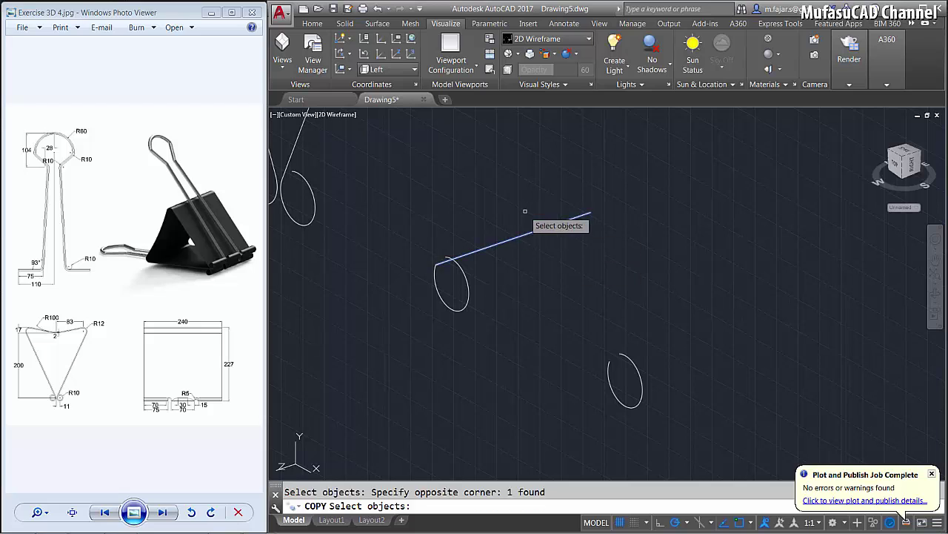
key("Return")
left_click(436, 263)
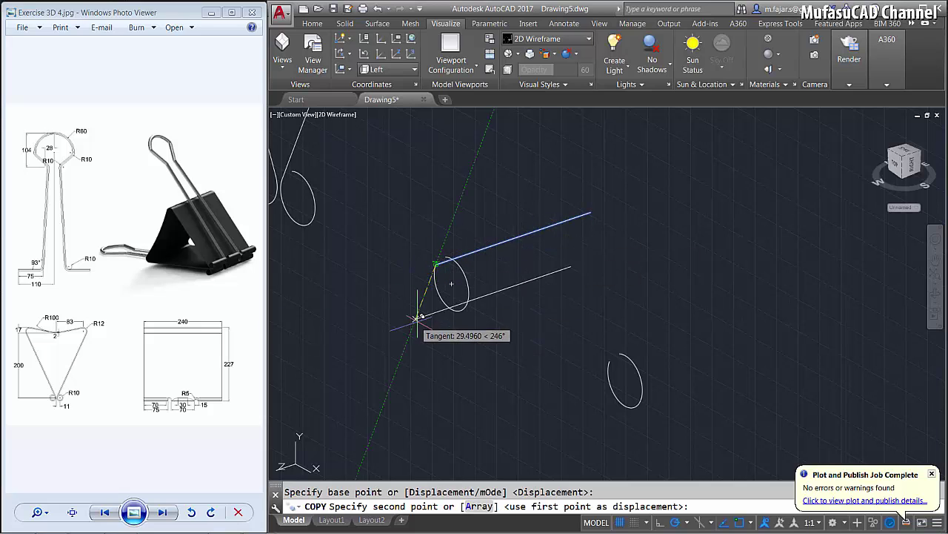
left_click(451, 304)
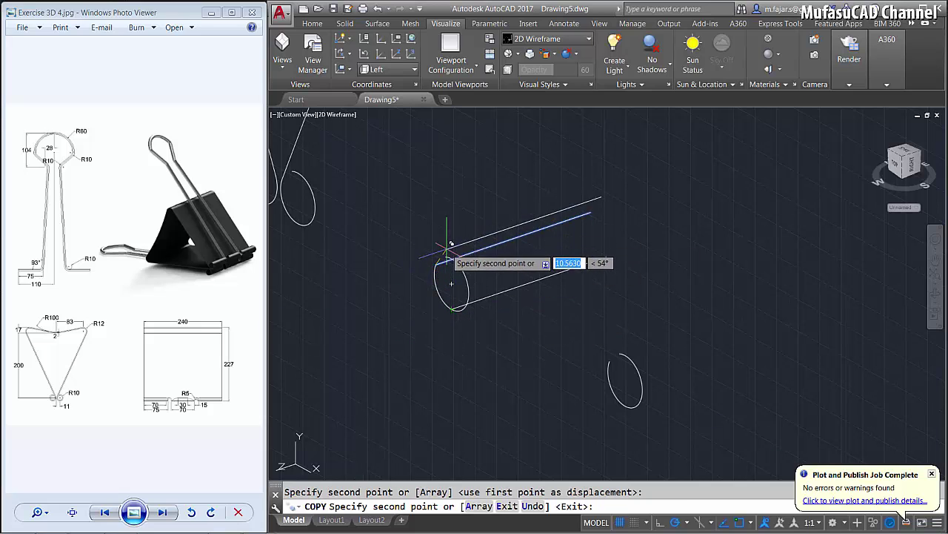
left_click(621, 355)
left_click(625, 404)
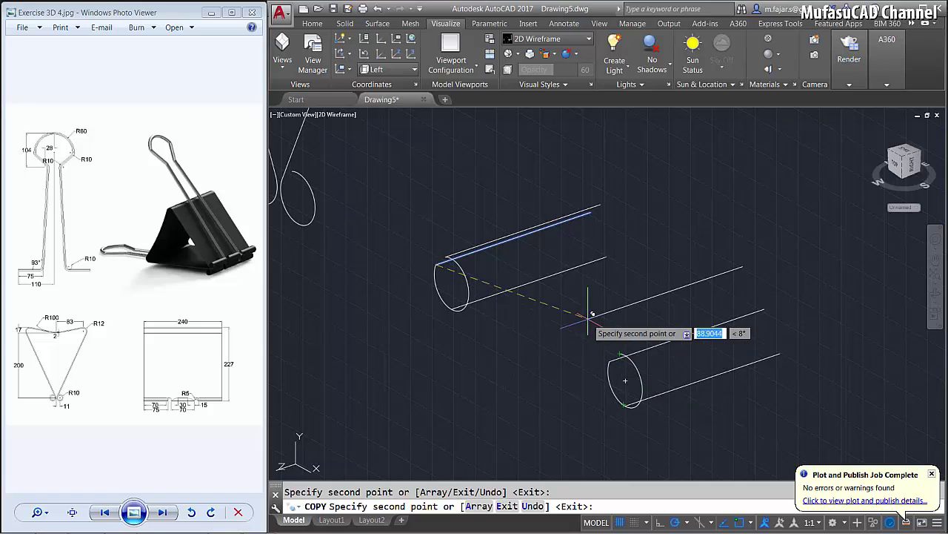
key("Return")
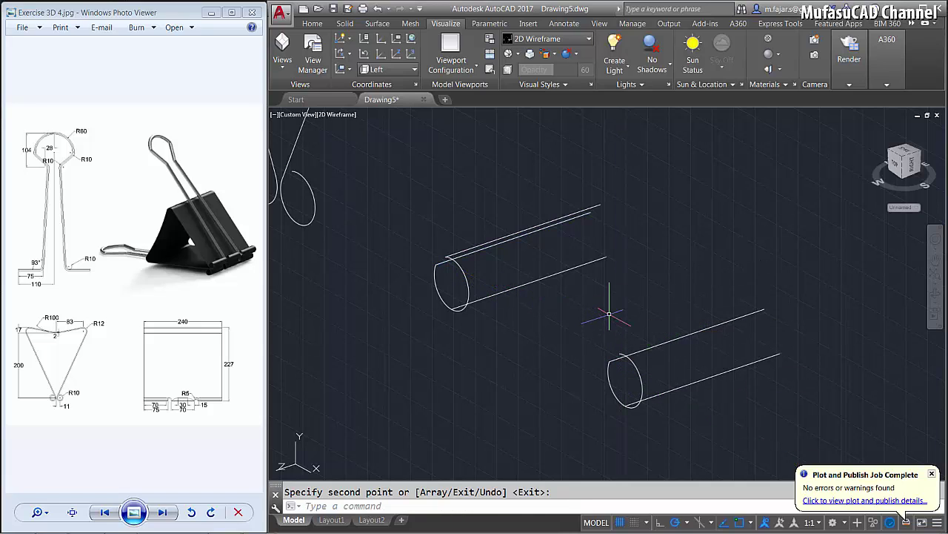
Draw a 75-long line from the left tube's end centre and a 30-long line from the right tube's end
type("l")
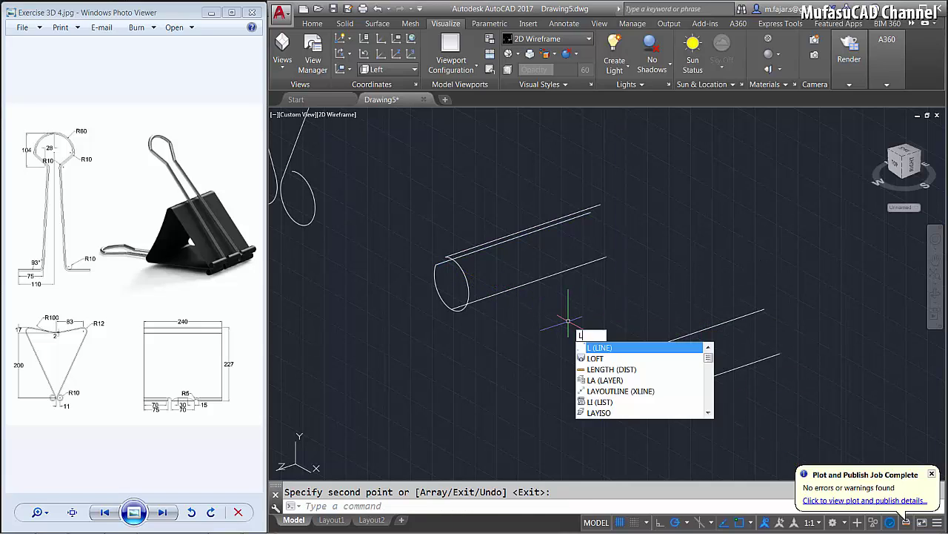
key("Return")
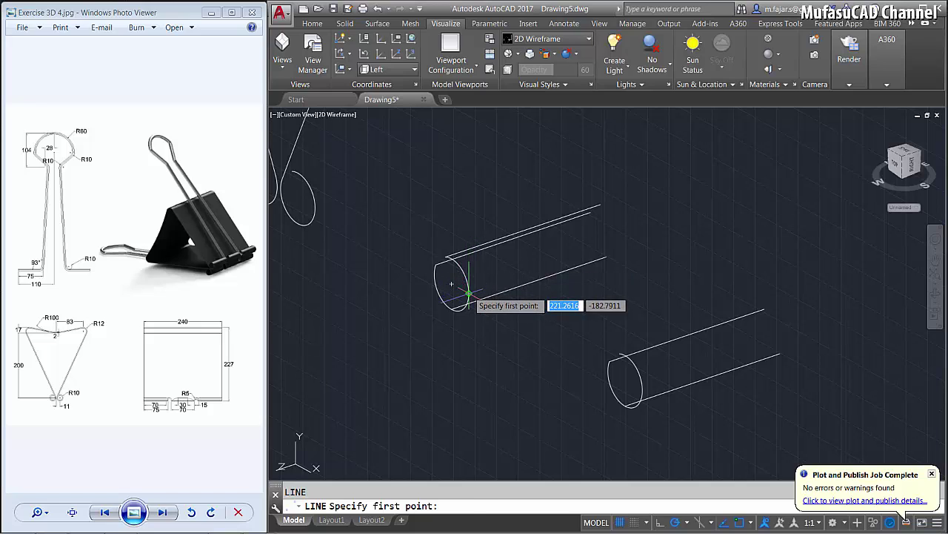
left_click(469, 293)
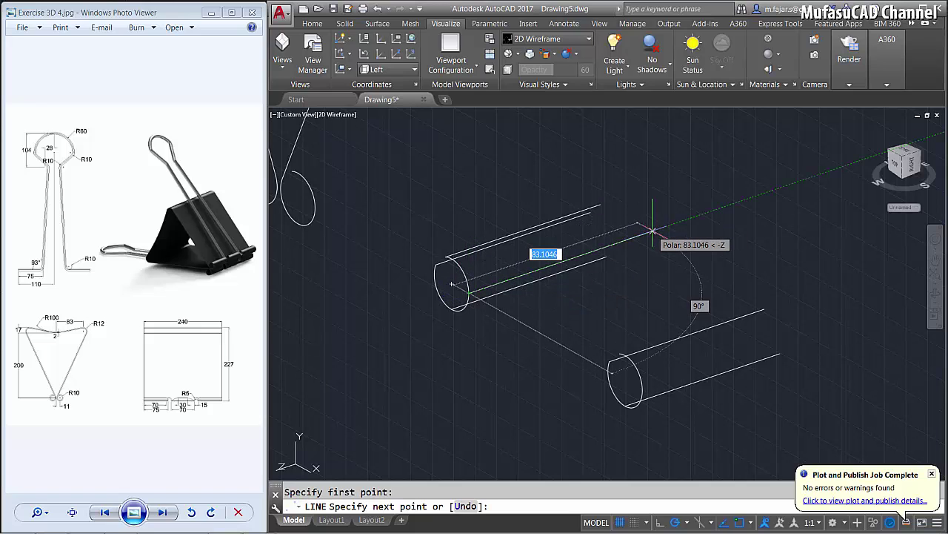
key("Return")
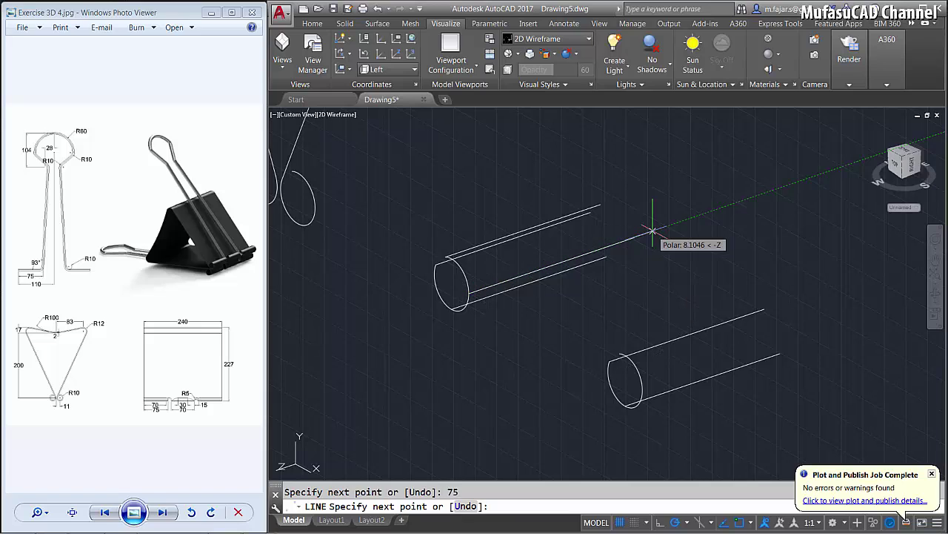
key("Return")
key("Return")
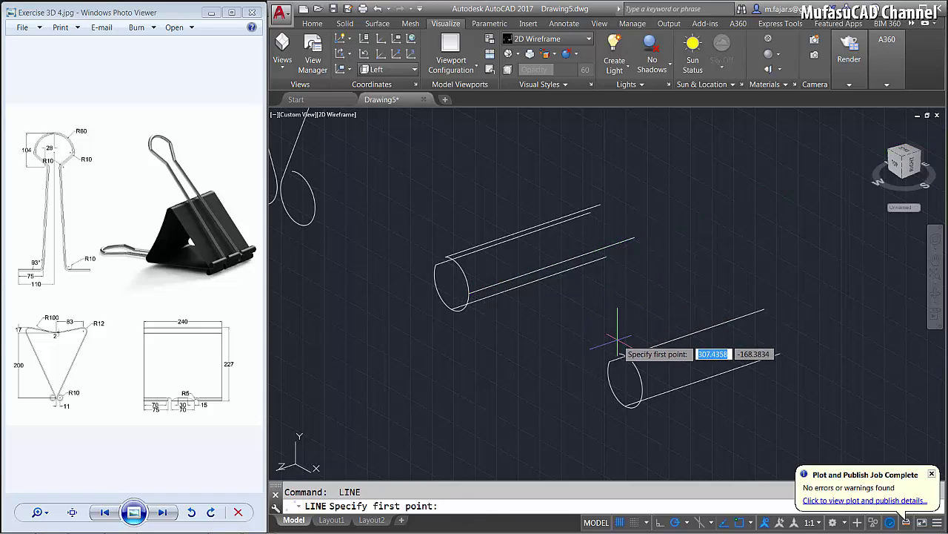
left_click(619, 354)
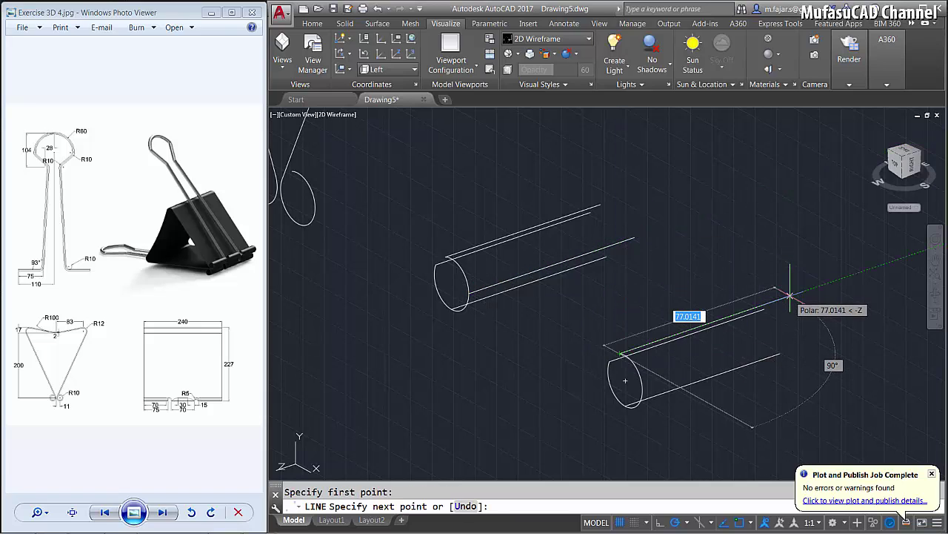
type("30")
key("Return")
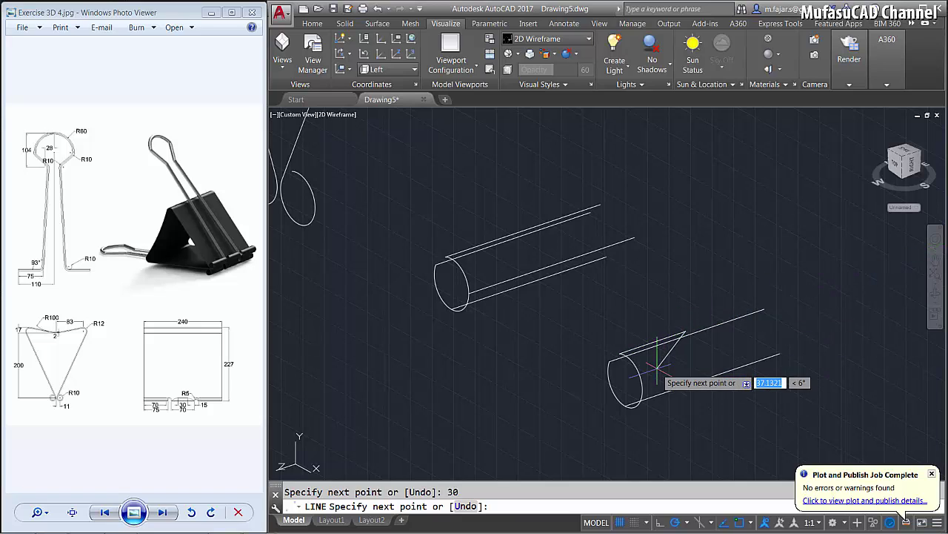
key("Return")
Move the short top line 15 units along the tube
scroll(660, 359, "up", 2)
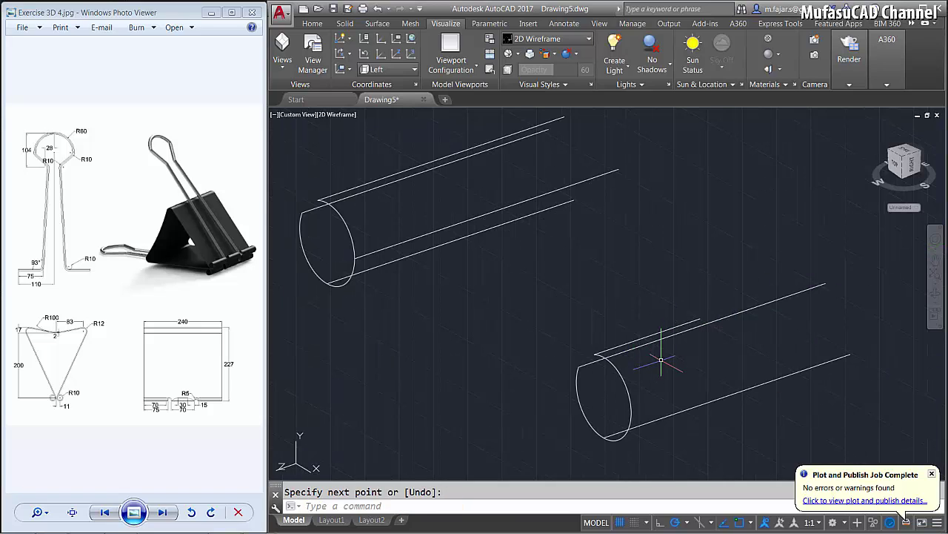
type("m")
key("Return")
left_click(655, 334)
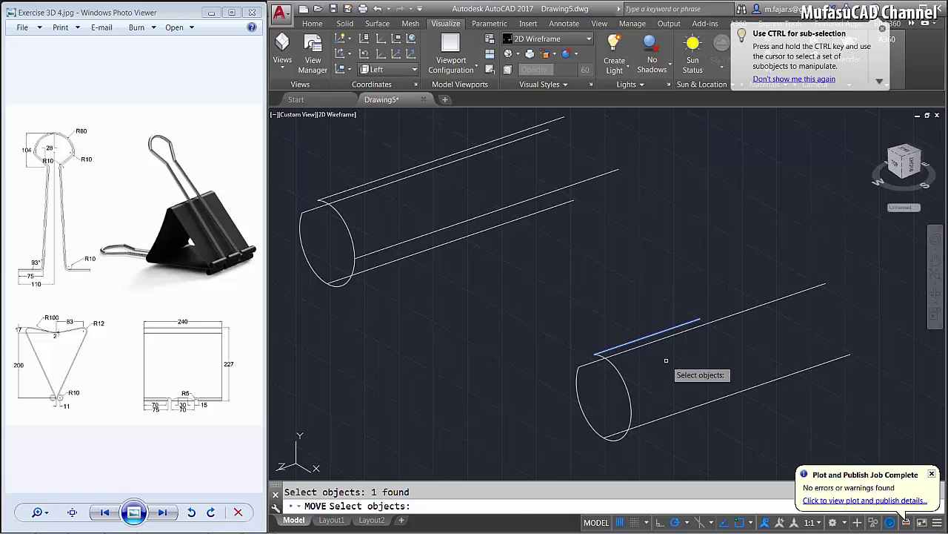
key("Return")
left_click(647, 338)
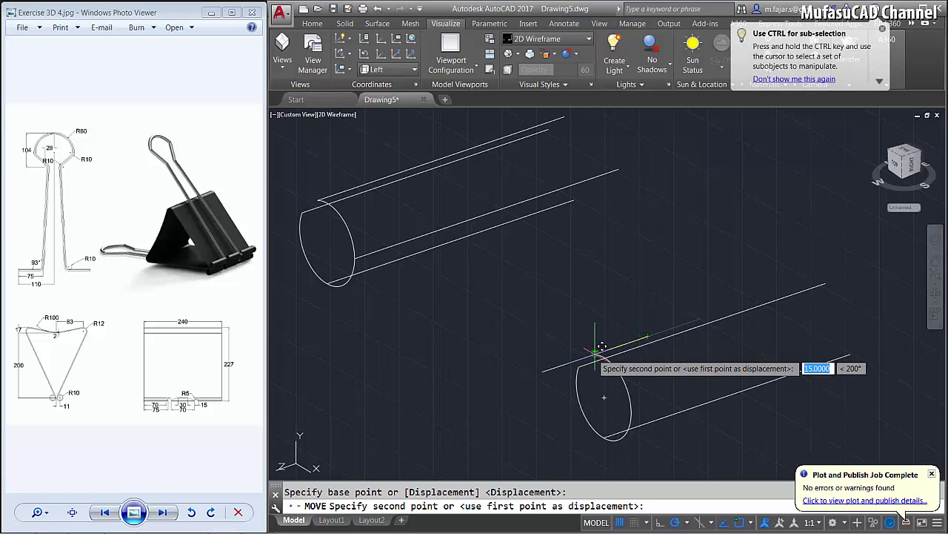
key("Return")
Move another short line from the ellipse bottom further along the tube
key("Return")
left_click(592, 396)
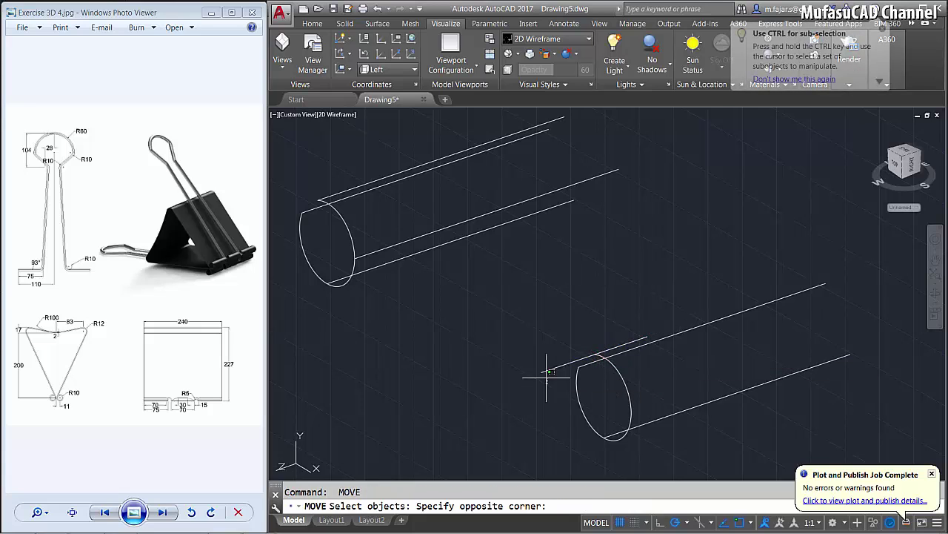
left_click(528, 338)
key("Return")
left_click(608, 437)
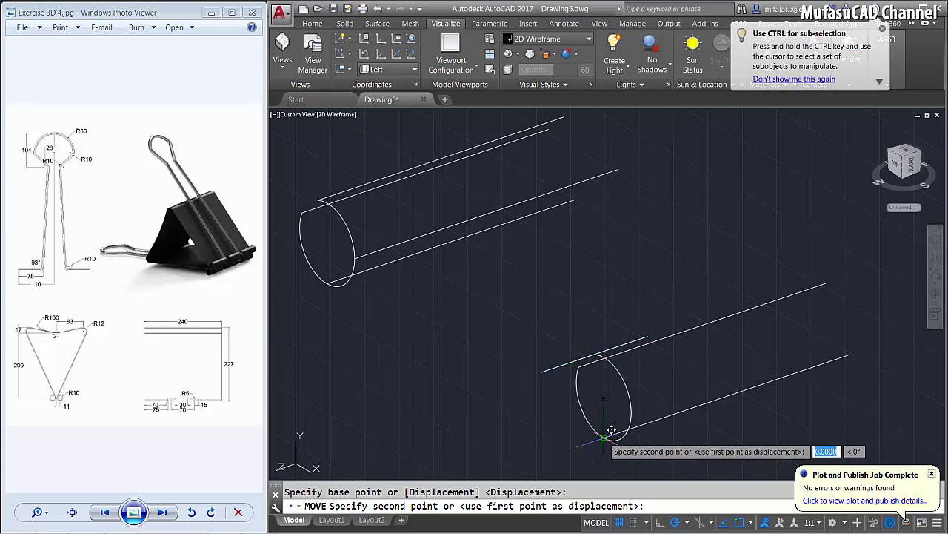
left_click(739, 390)
scroll(748, 367, "down", 3)
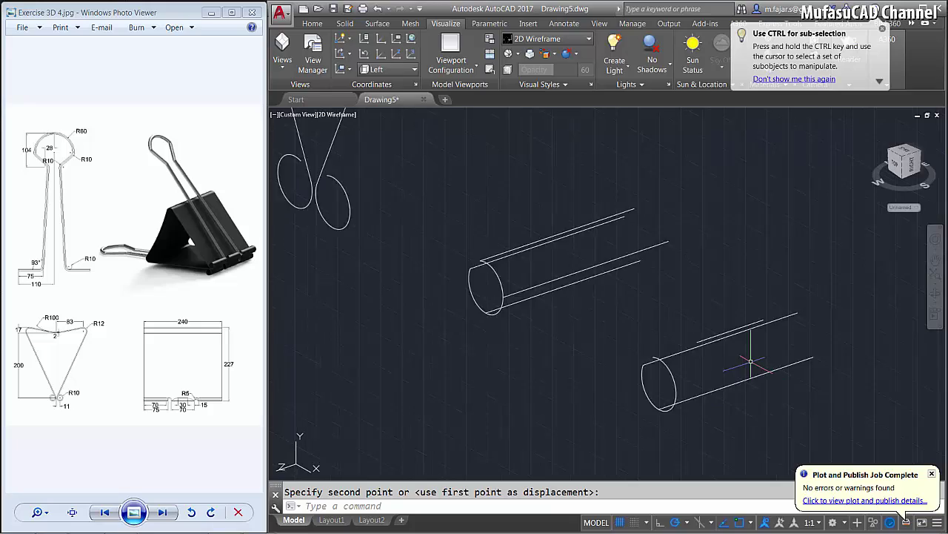
scroll(681, 348, "down", 2)
mouse_move(679, 341)
middle_mouse_down("shift")
mouse_move(572, 256)
mouse_move(770, 337)
middle_mouse_up("shift")
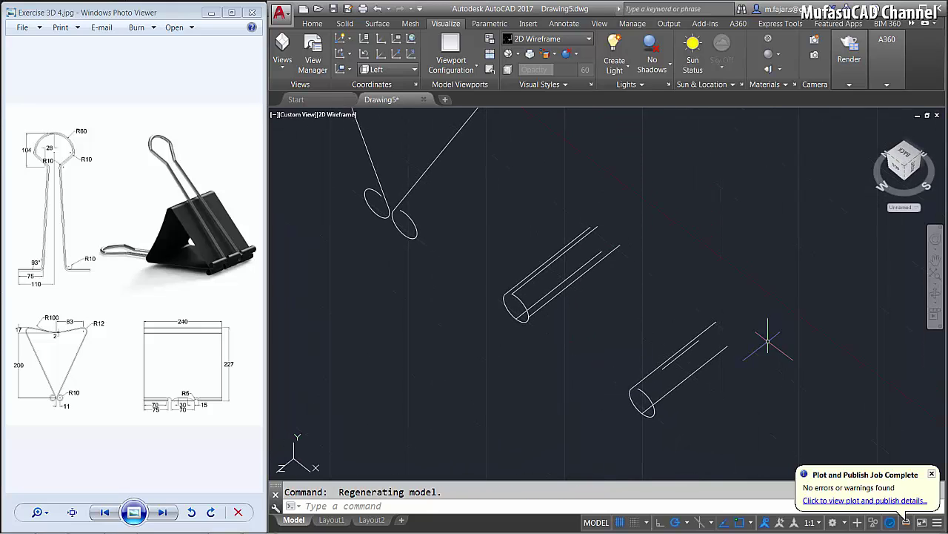
scroll(646, 339, "up", 2)
middle_click_drag(647, 338, 627, 319)
type("lo")
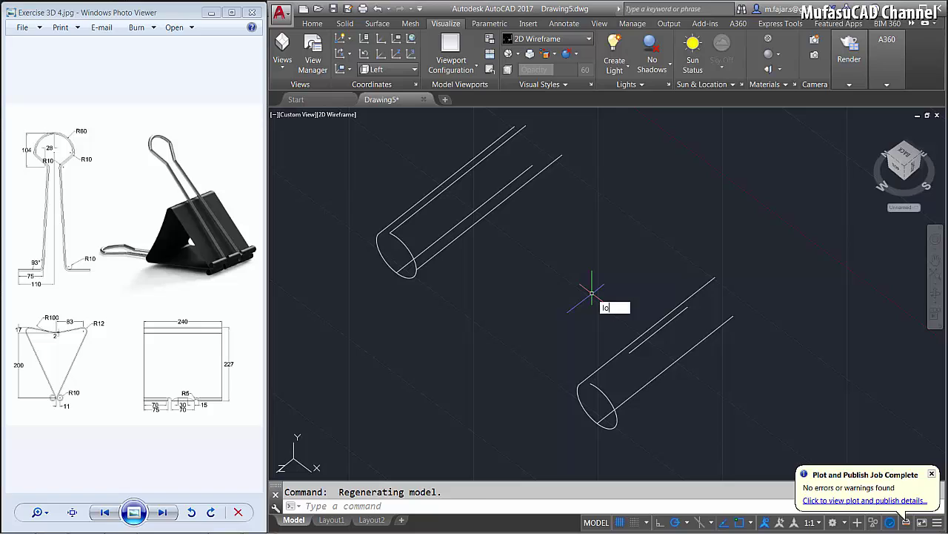
Loft the upper tube's cross sections along its path into a surface
type("ft")
key("Return")
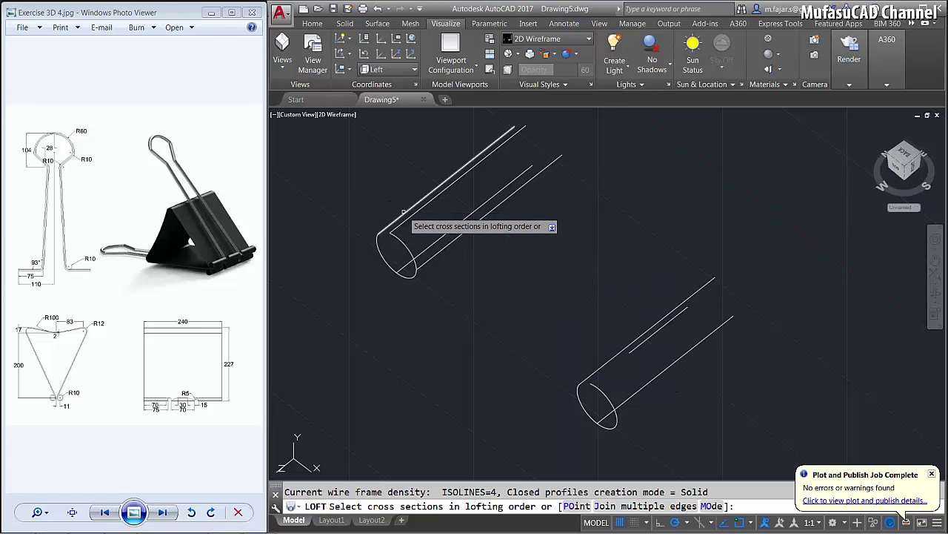
left_click(404, 214)
left_click(437, 238)
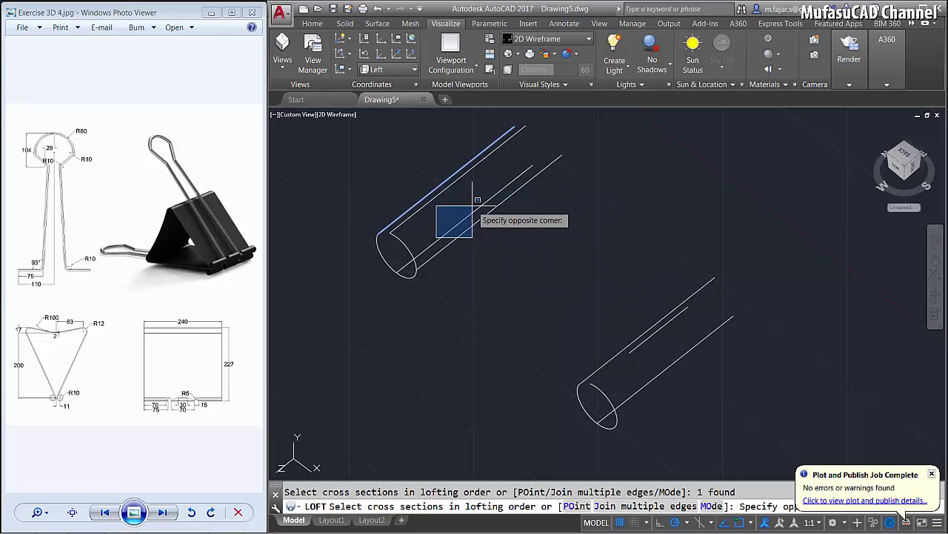
left_click(447, 245)
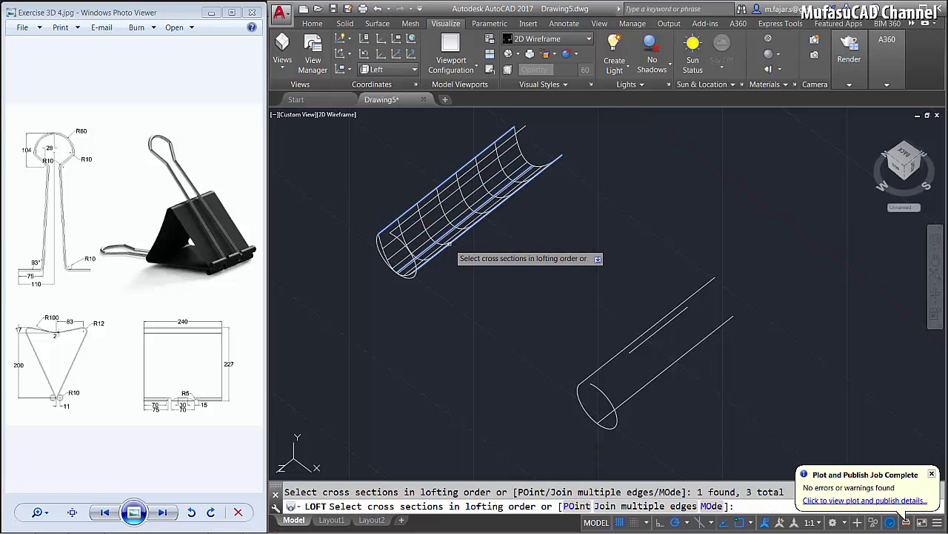
left_click(521, 131)
key("Return")
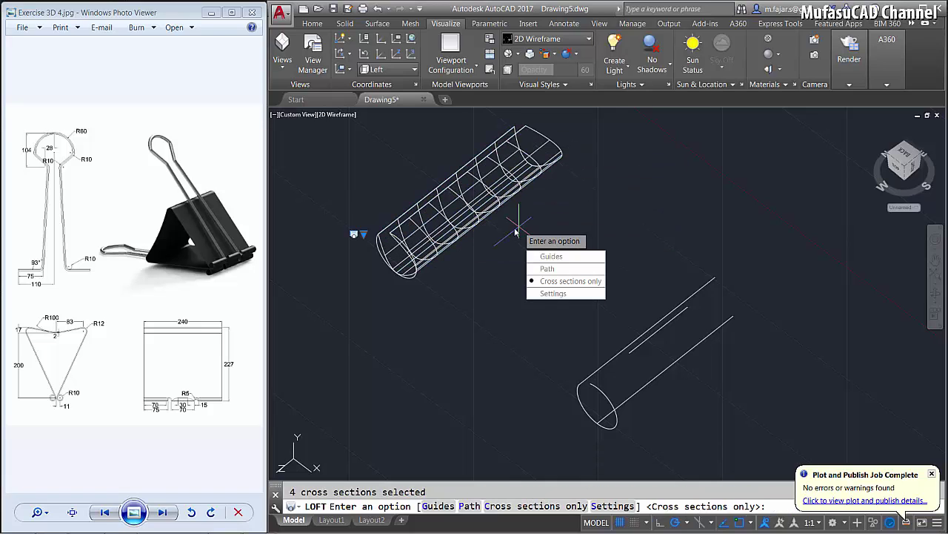
left_click(550, 270)
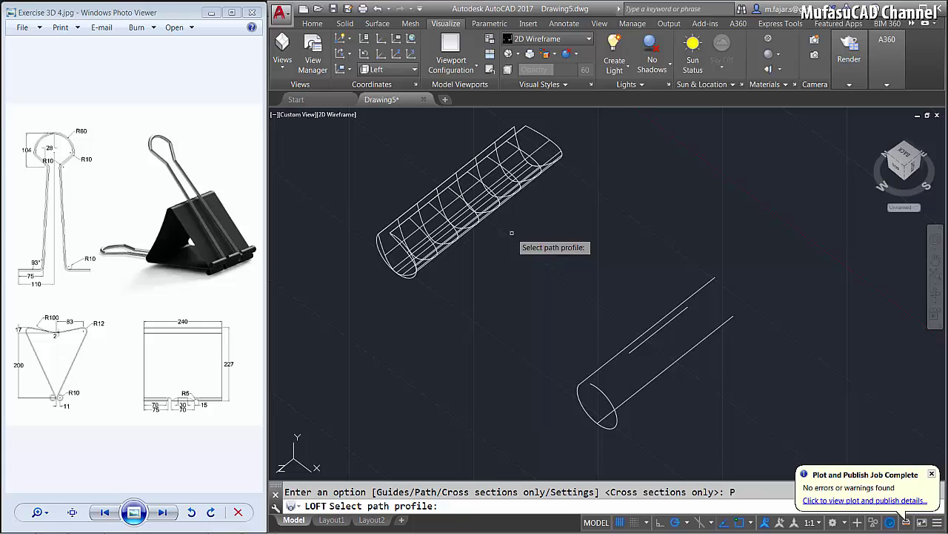
left_click(379, 252)
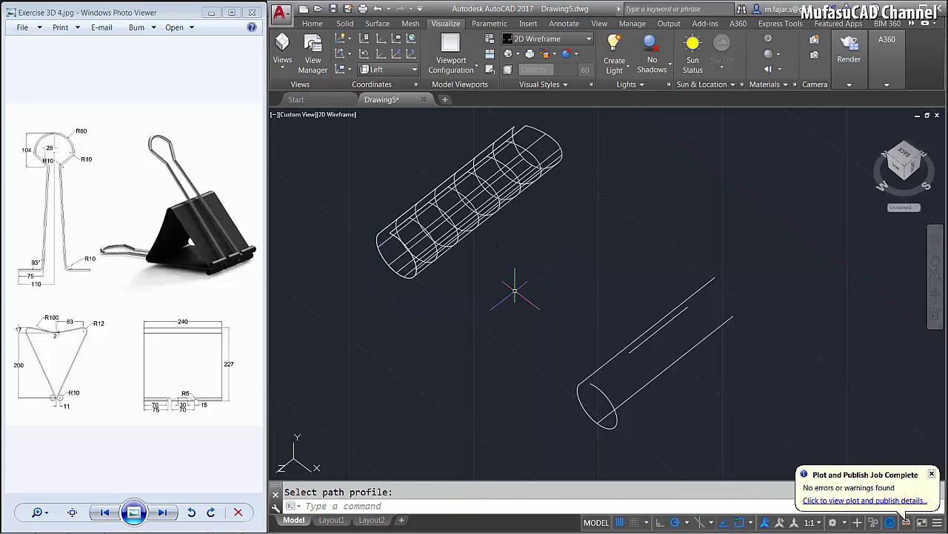
Loft the lower tube's three cross sections along its path into an open surface
key("Return")
left_click(605, 363)
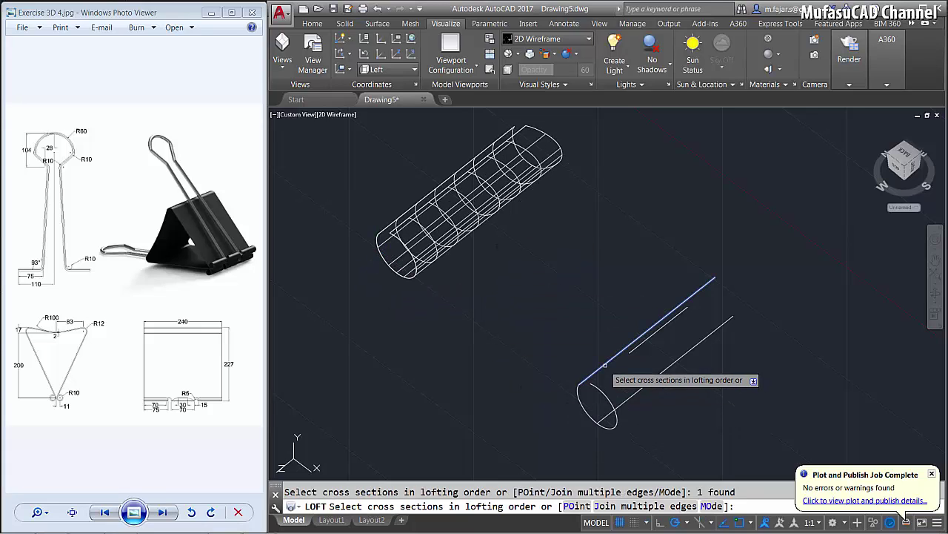
left_click(727, 322)
left_click(672, 318)
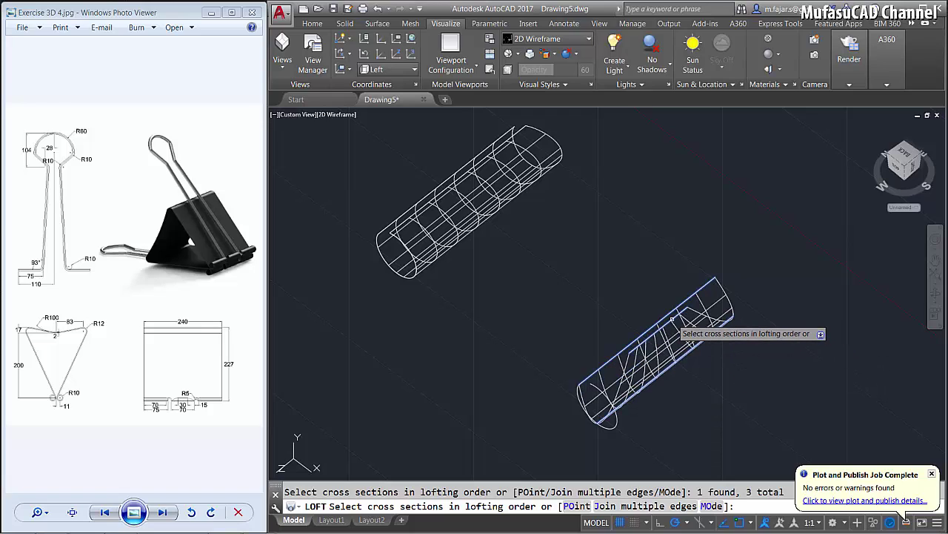
key("Return")
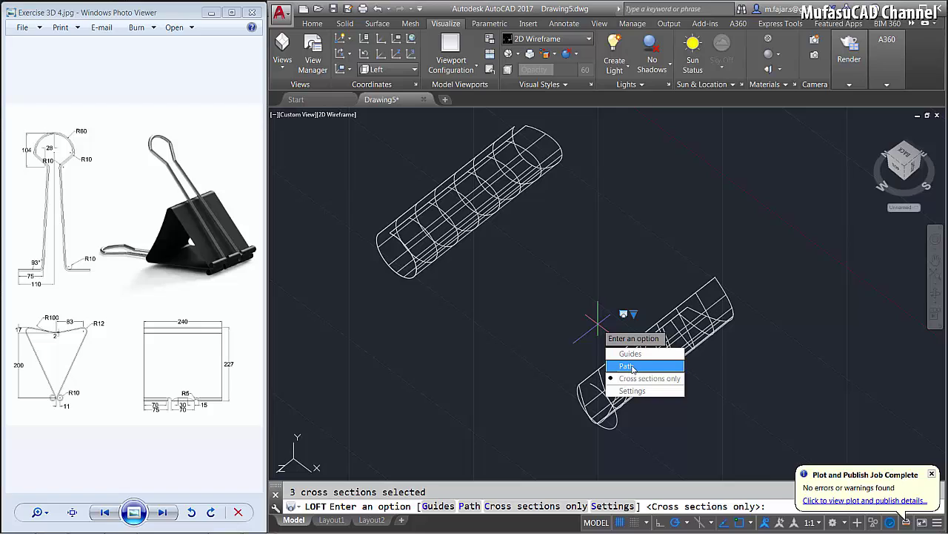
left_click(631, 366)
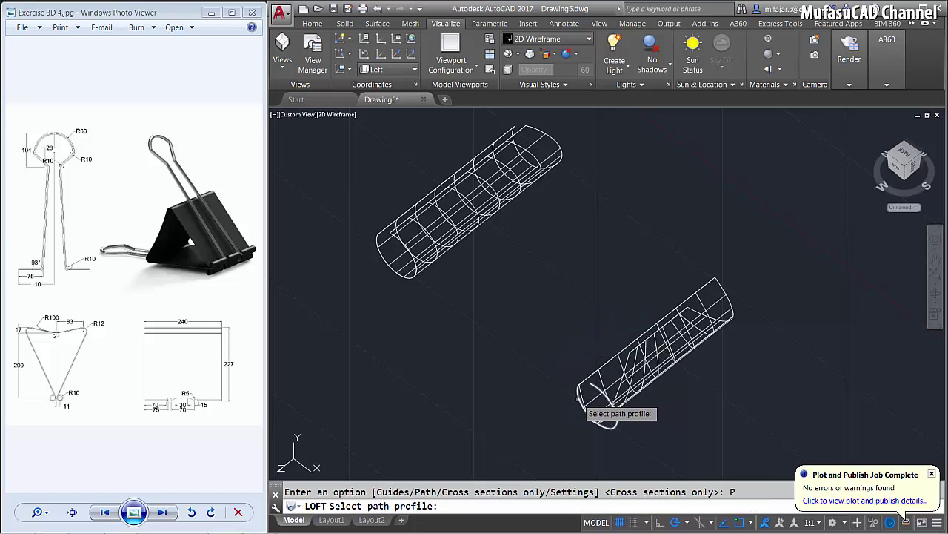
left_click(578, 397)
Preview the lofts in Realistic visual style, then return to 2D Wireframe
scroll(582, 333, "down", 2)
scroll(575, 339, "down", 1)
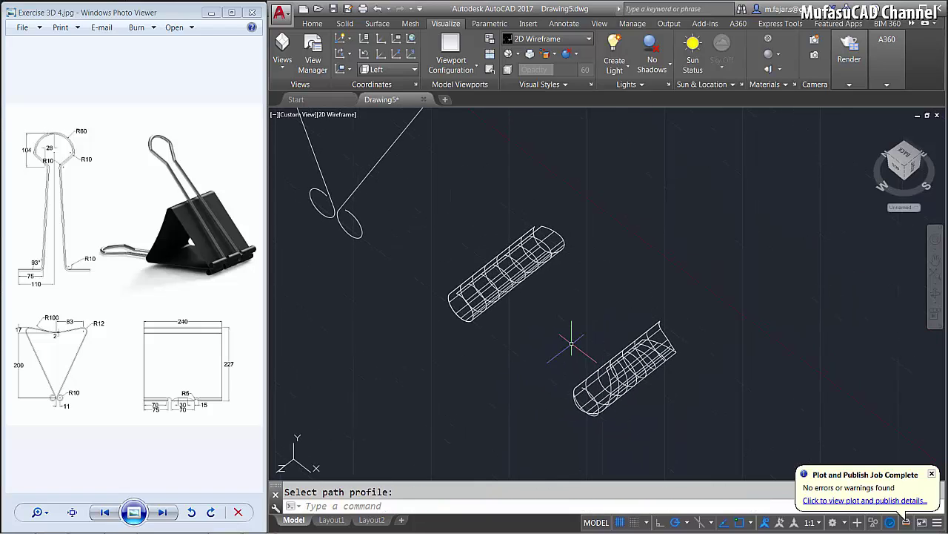
left_click(341, 115)
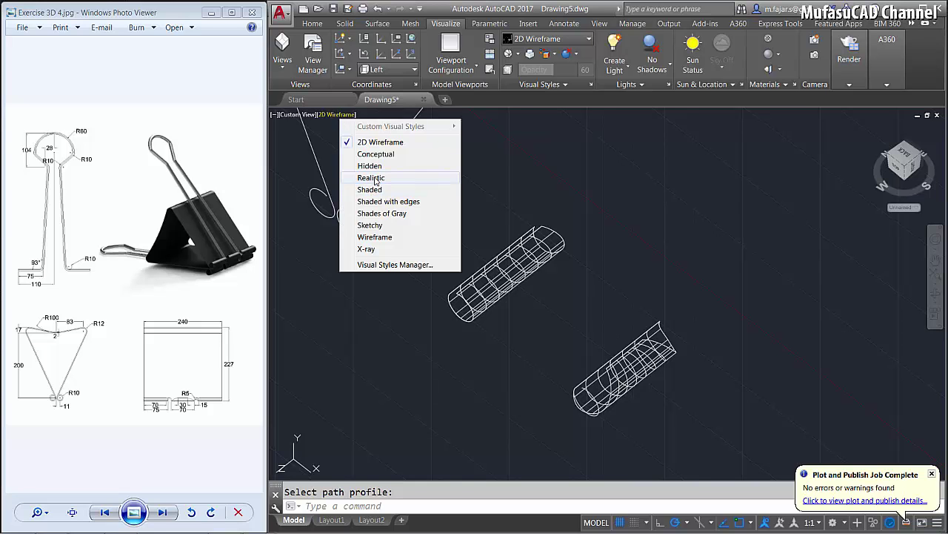
left_click(372, 178)
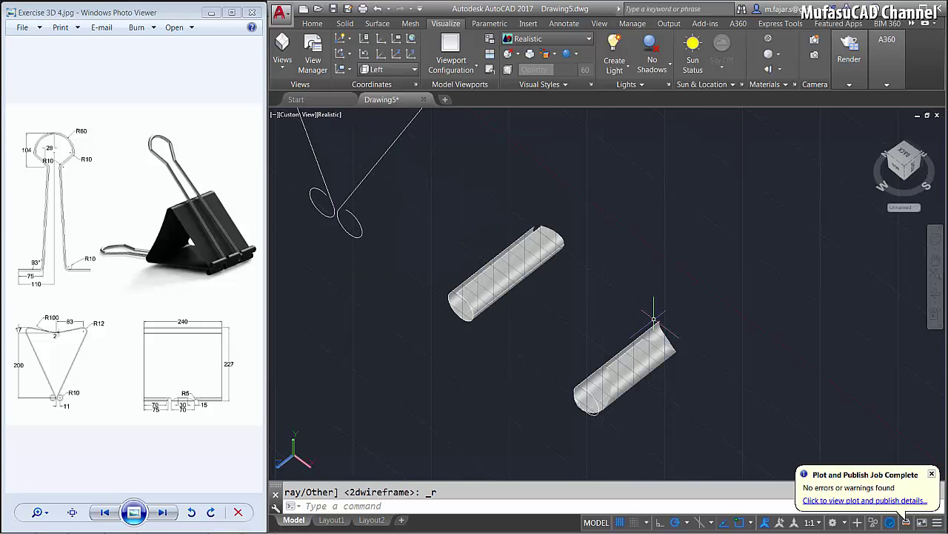
mouse_move(654, 320)
middle_mouse_down("shift")
mouse_move(431, 288)
mouse_move(646, 297)
middle_mouse_up("shift")
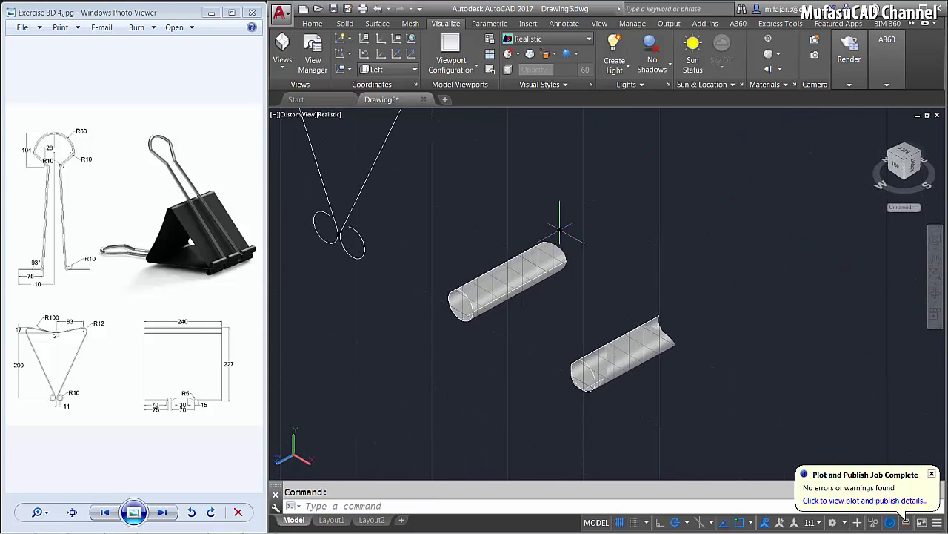
left_click(331, 116)
left_click(367, 143)
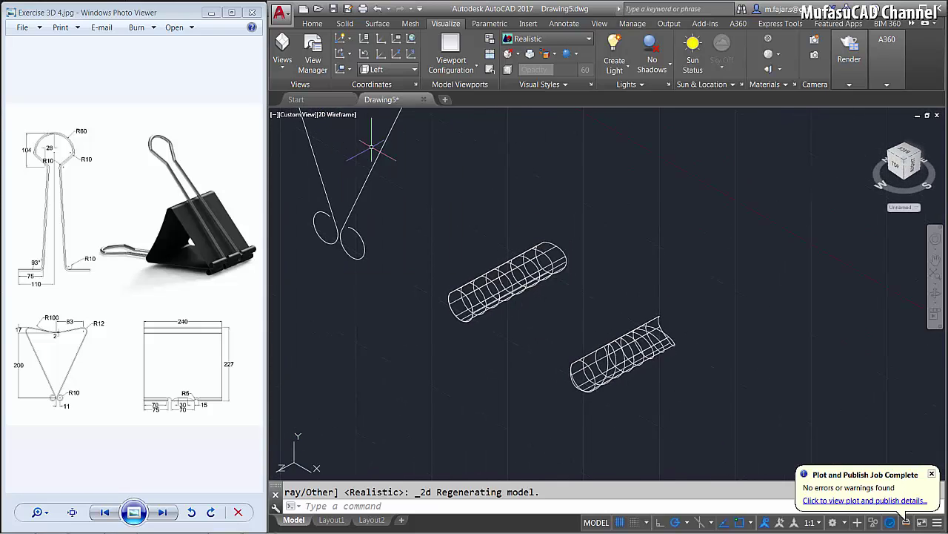
left_click(543, 271)
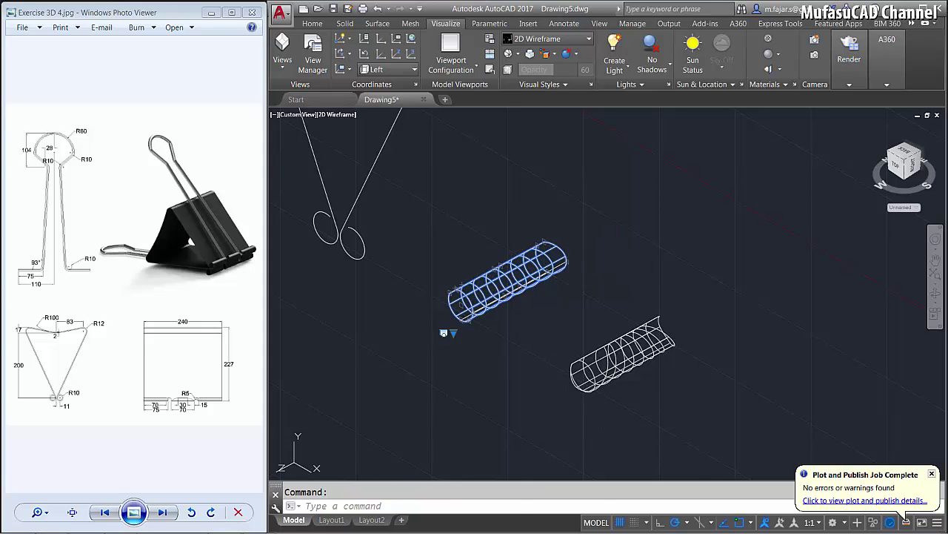
Move the upper lofted tube onto the hinge ellipse, accepting the associativity warning
type("m")
key("Return")
scroll(474, 311, "up", 5)
left_click(483, 293)
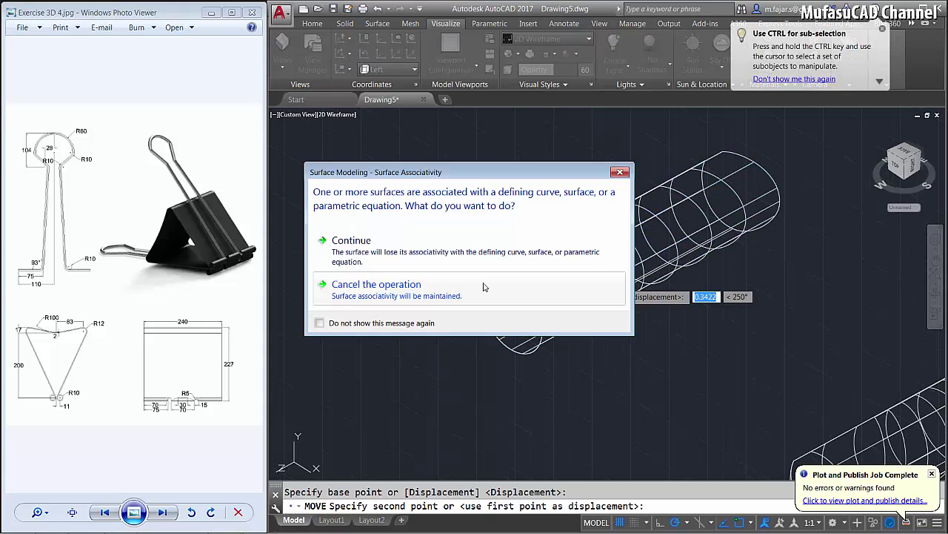
left_click(351, 243)
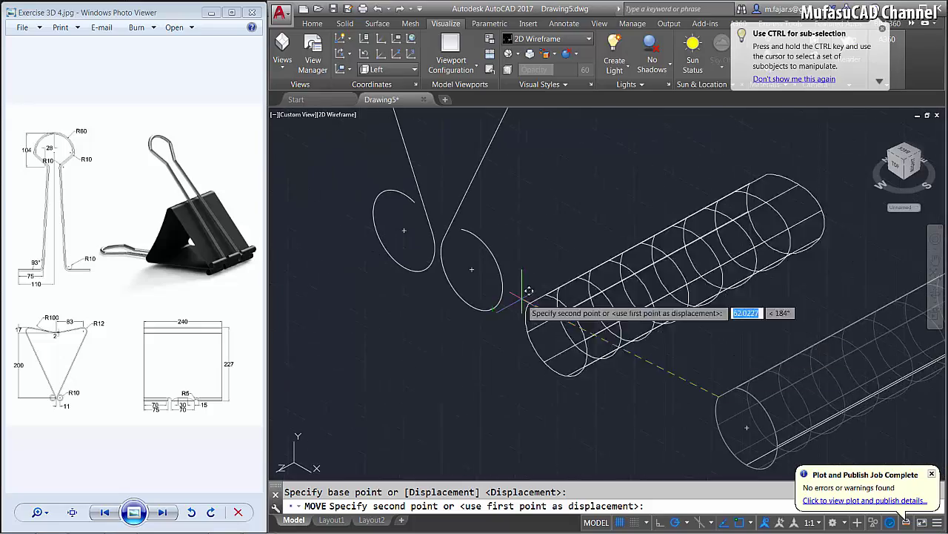
scroll(504, 274, "up", 3)
scroll(445, 222, "up", 3)
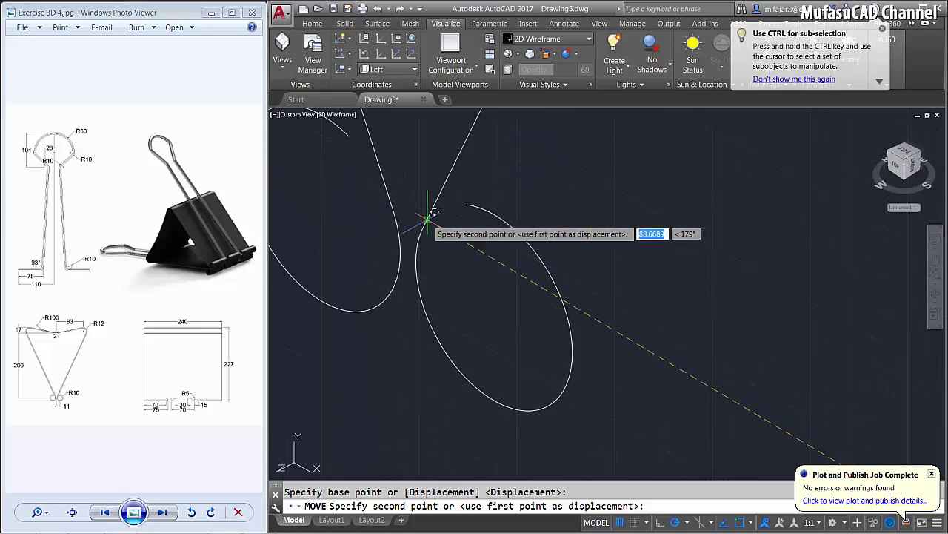
scroll(428, 216, "down", 3)
left_click(423, 213)
scroll(538, 300, "down", 2)
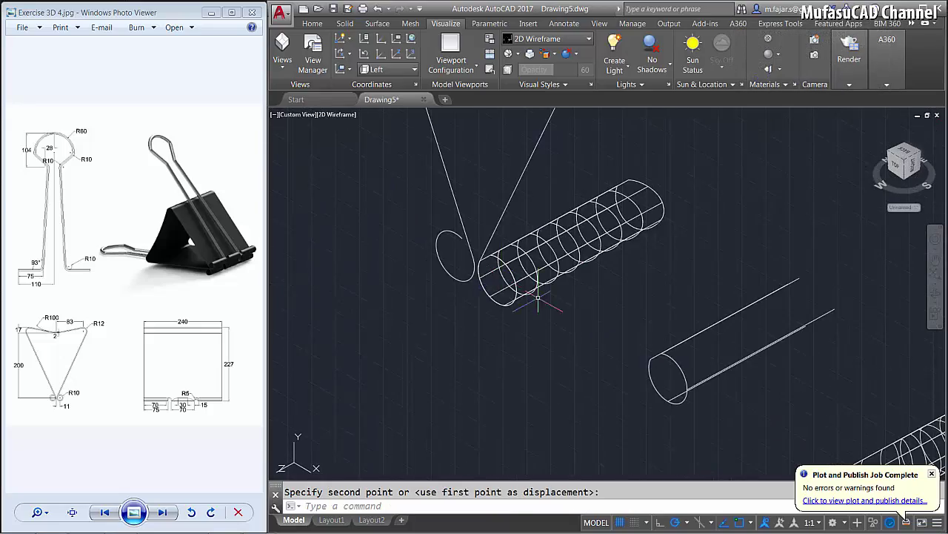
middle_click_drag(538, 300, 392, 216)
Move the lower lofted hinge coil into line with the clip profile's lower loop
key("Return")
left_click(741, 325)
left_click(730, 310)
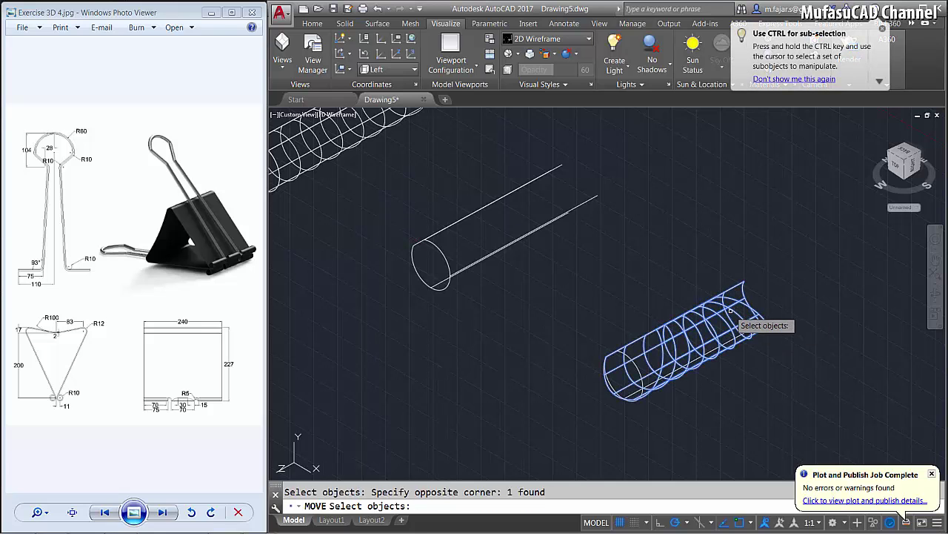
key("Return")
scroll(644, 355, "up", 4)
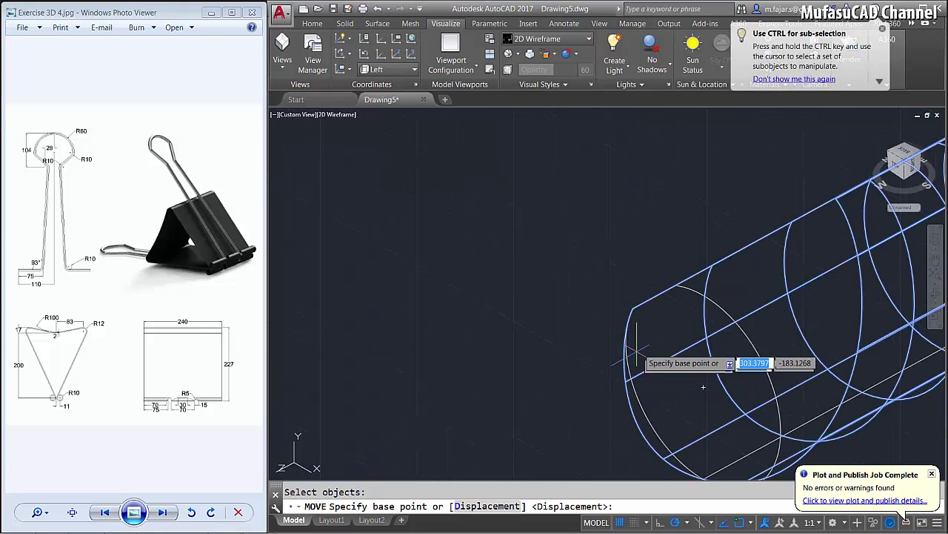
left_click(634, 306)
left_click(361, 238)
scroll(430, 252, "down", 3)
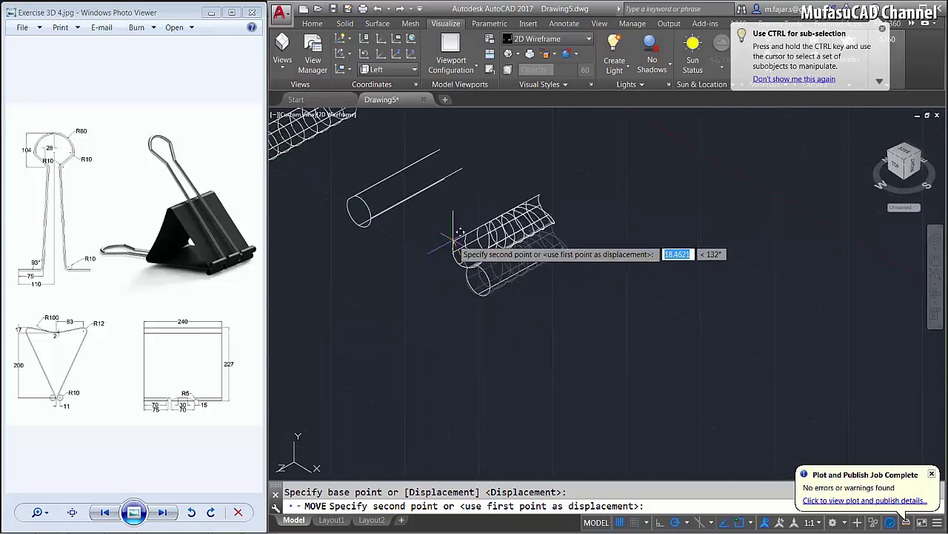
scroll(522, 247, "up", 5)
scroll(522, 247, "up", 3)
scroll(487, 307, "up", 2)
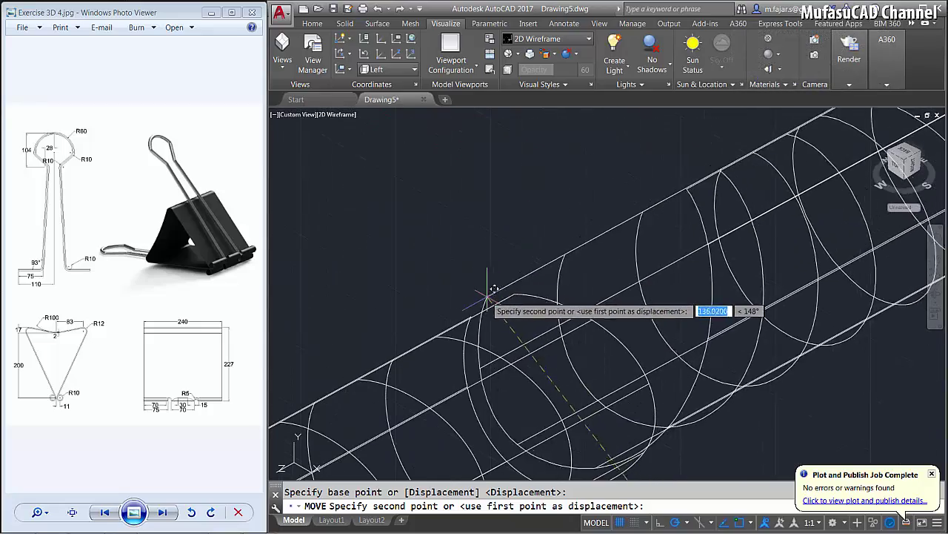
mouse_move(472, 317)
middle_mouse_down("shift")
mouse_move(647, 339)
mouse_move(637, 333)
middle_mouse_up("shift")
scroll(634, 329, "down", 3)
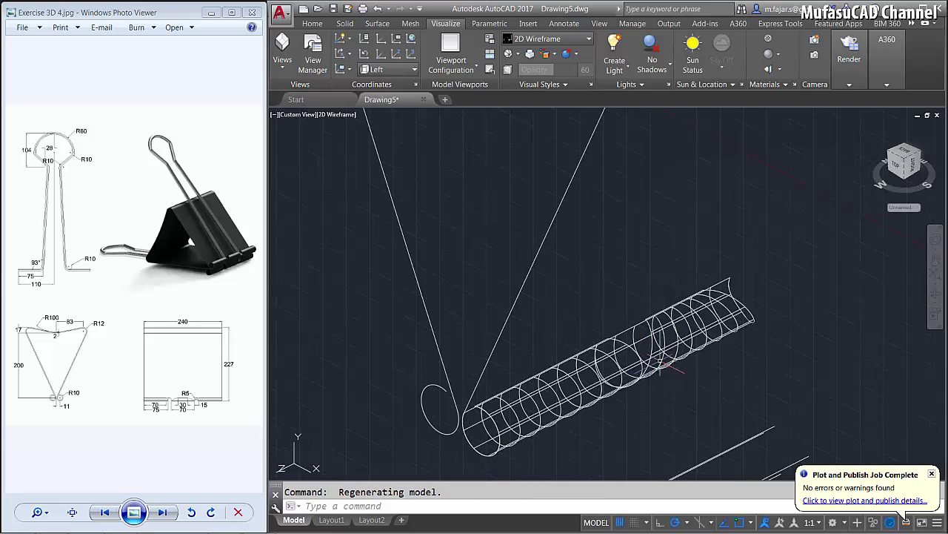
Shift the hinge coil a further 15 units
type("m")
key("Return")
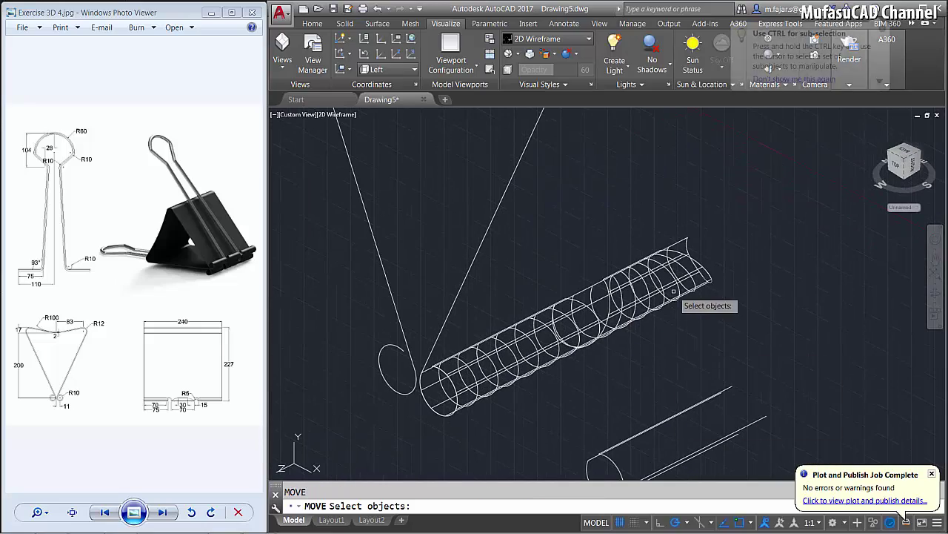
left_click(673, 289)
key("Return")
left_click(632, 363)
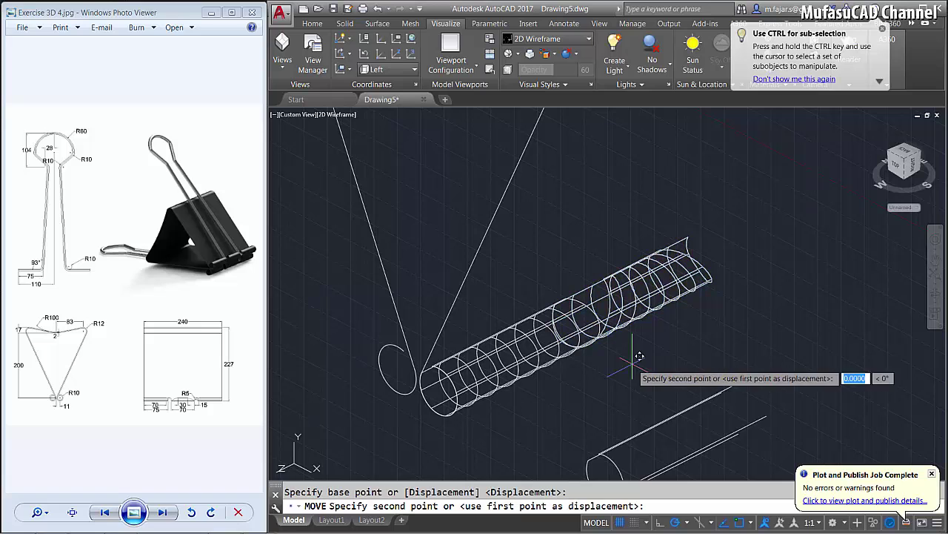
type("15")
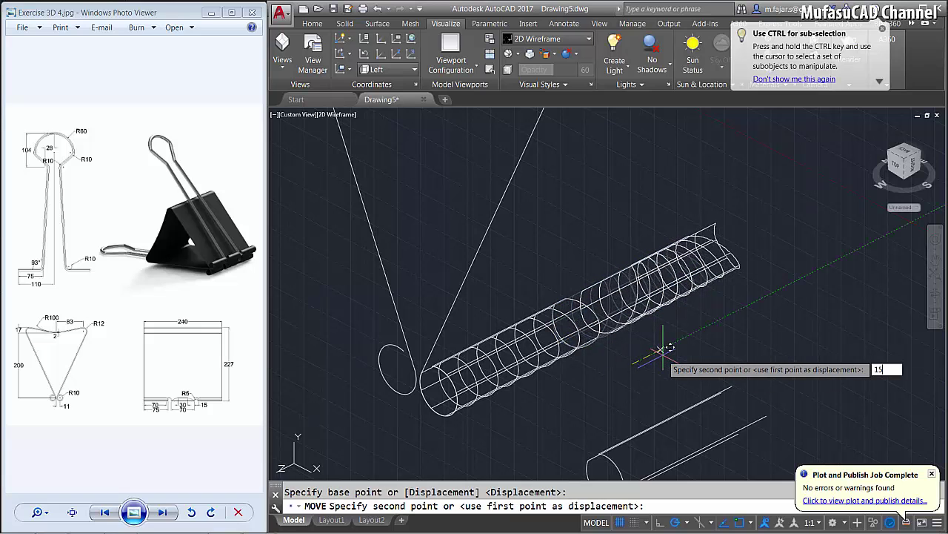
key("Return")
Window-select and erase the two loose tube pieces
scroll(633, 285, "down", 3)
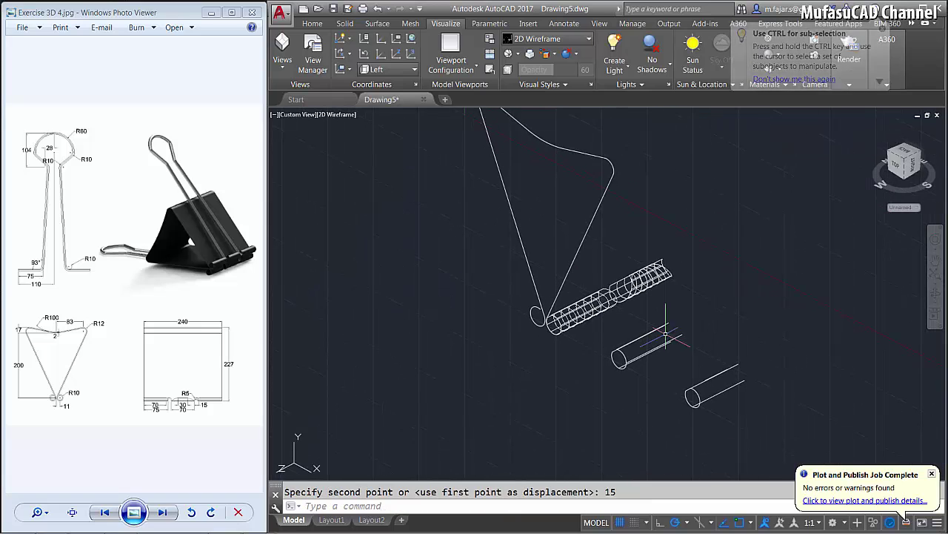
left_click(728, 424)
left_click(612, 342)
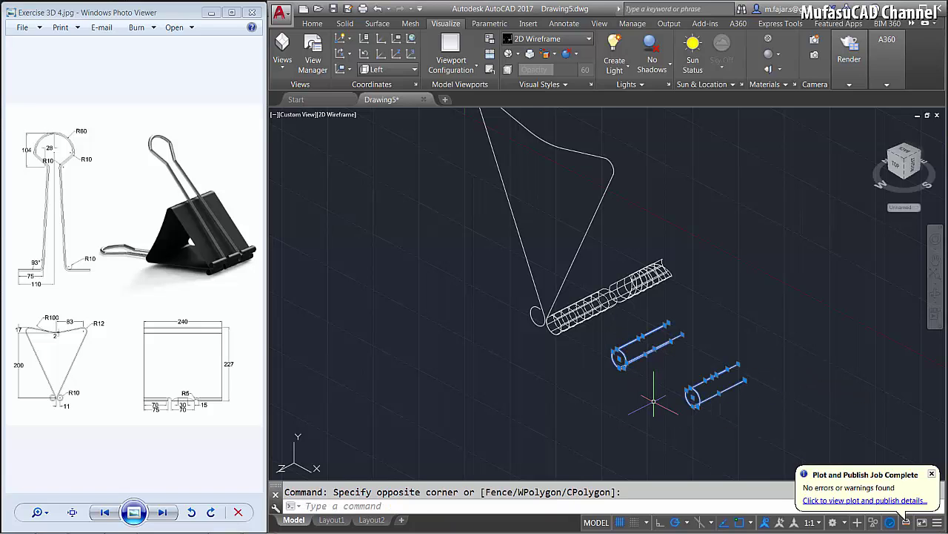
middle_click_drag(632, 263, 630, 358)
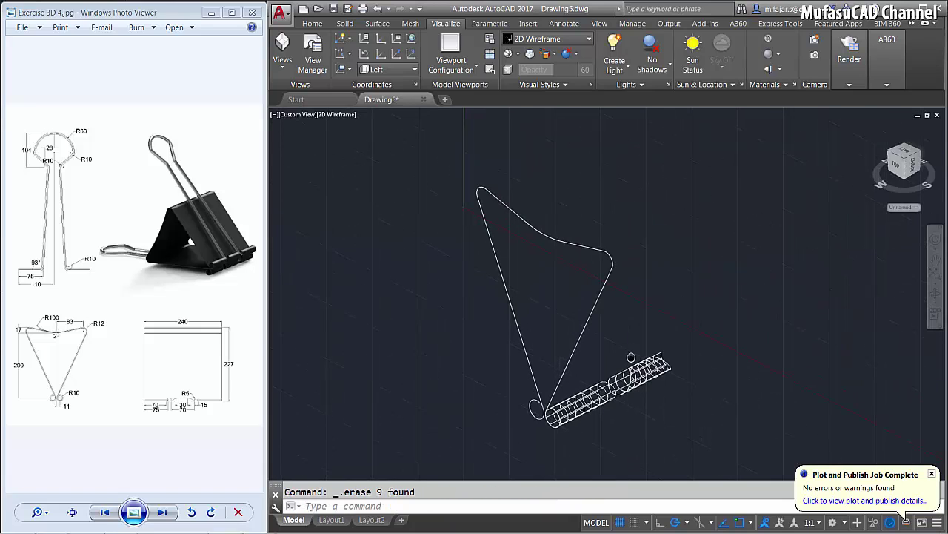
Extrude the clip profile 120 units and switch to the Front view
type("ext")
key("Return")
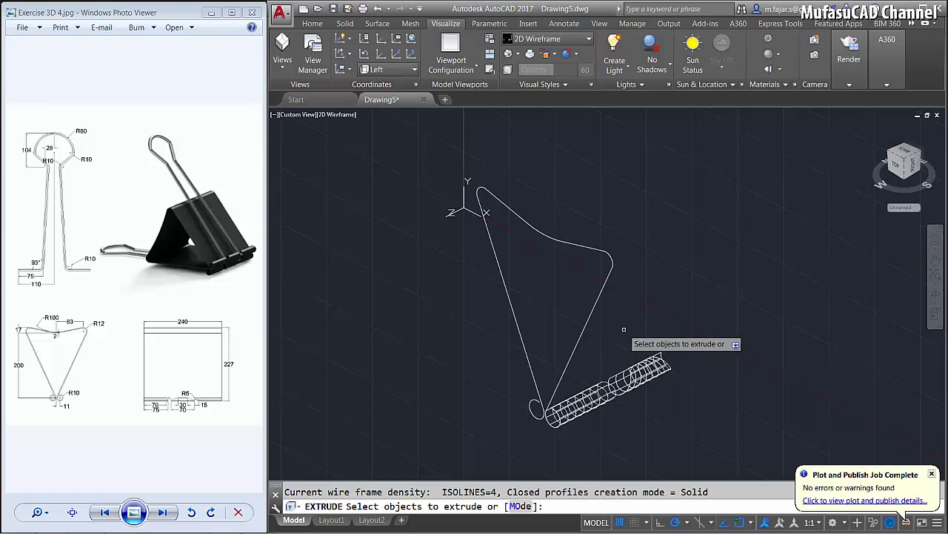
left_click(590, 320)
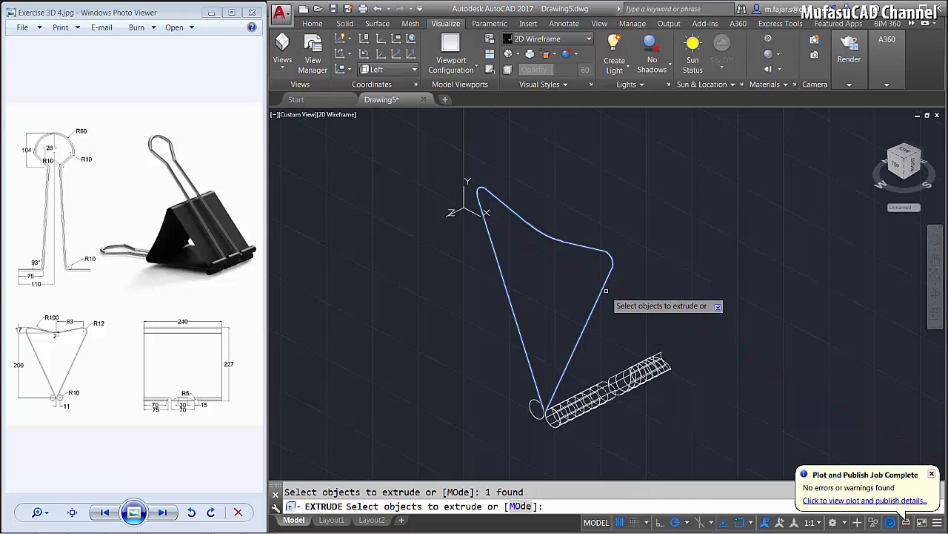
key("Return")
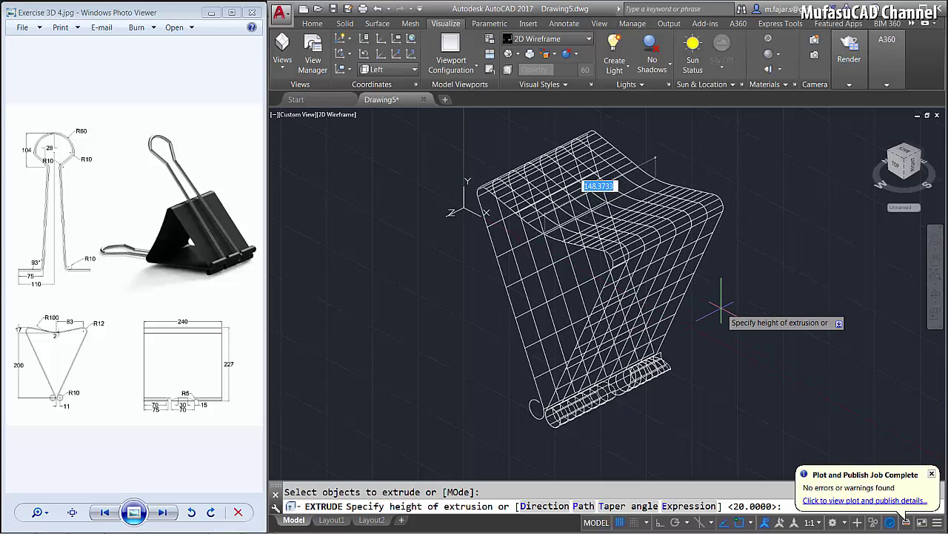
key("Return")
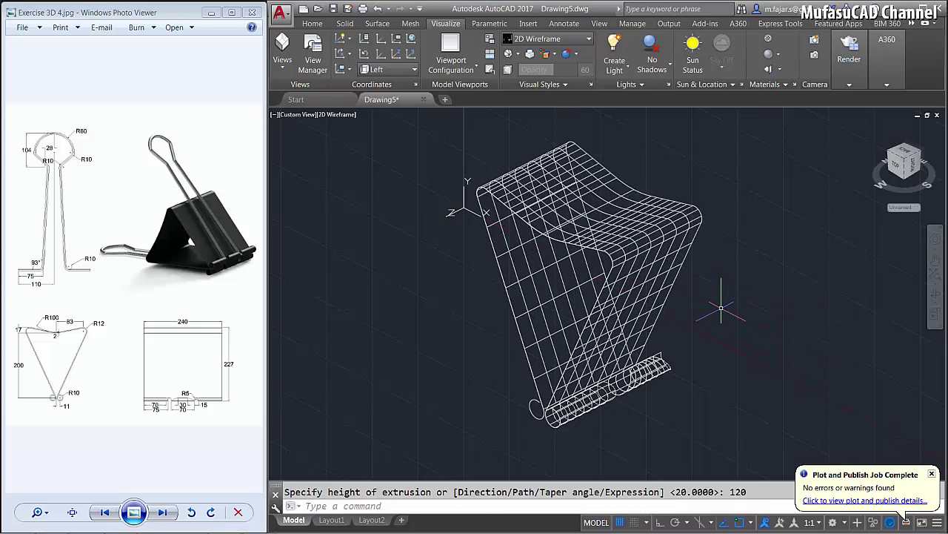
left_click(298, 115)
left_click(323, 189)
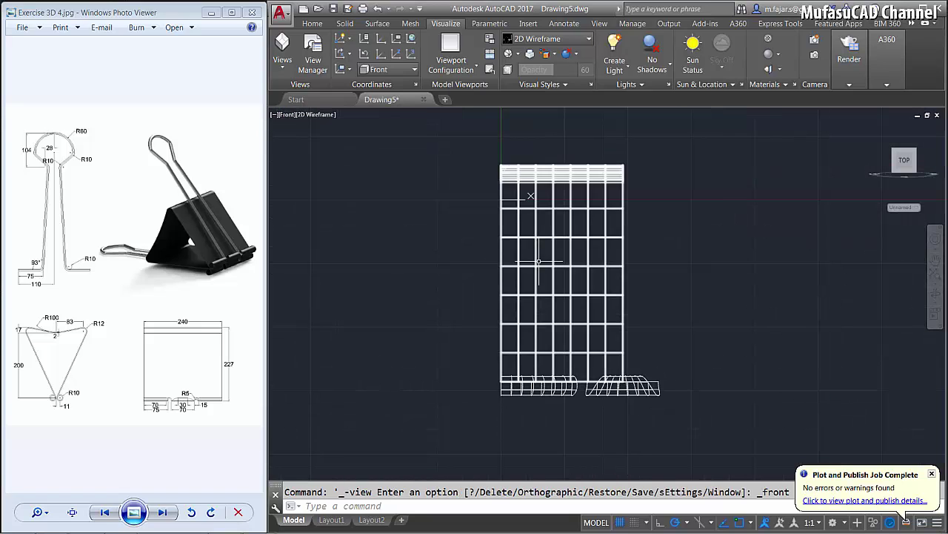
type("MI")
Mirror the extruded clip body about its right edge, keeping the original
key("Return")
left_click(637, 252)
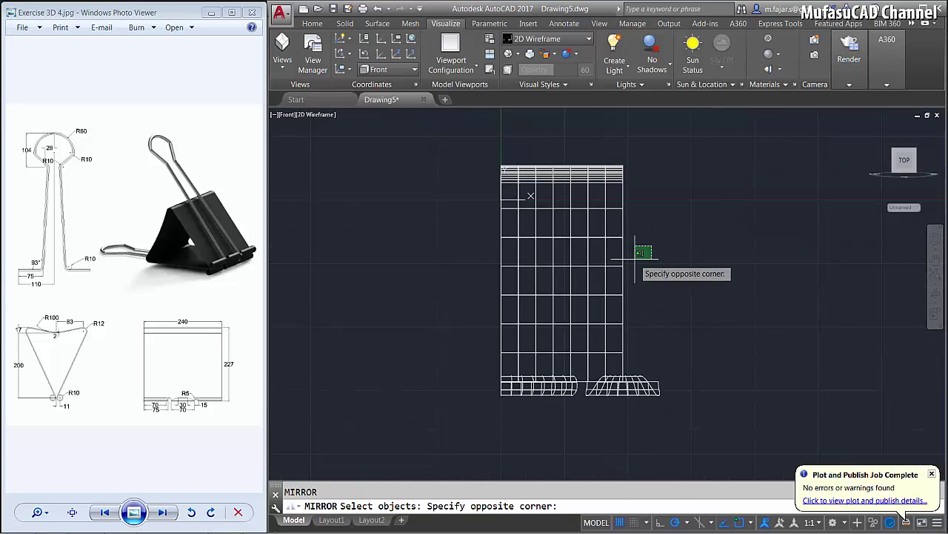
left_click(560, 337)
key("Return")
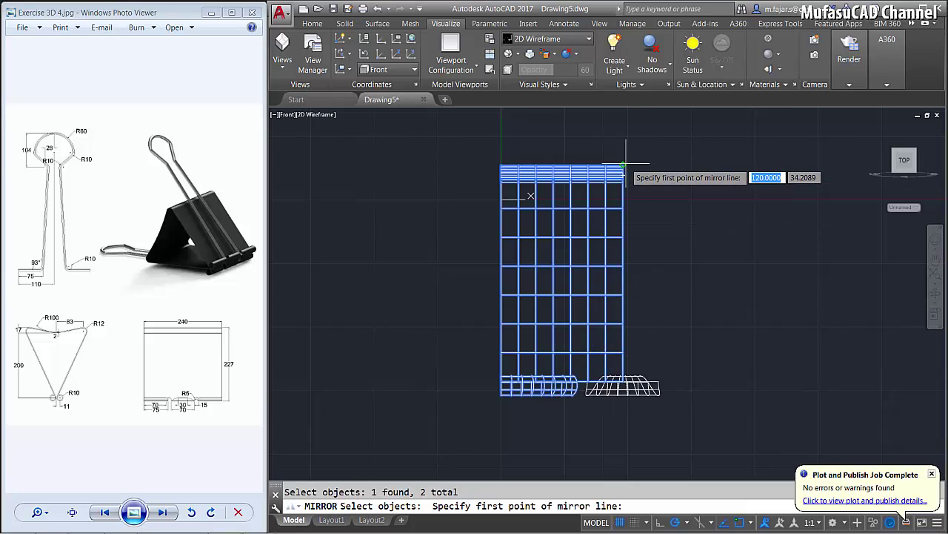
left_click(622, 166)
left_click(622, 152)
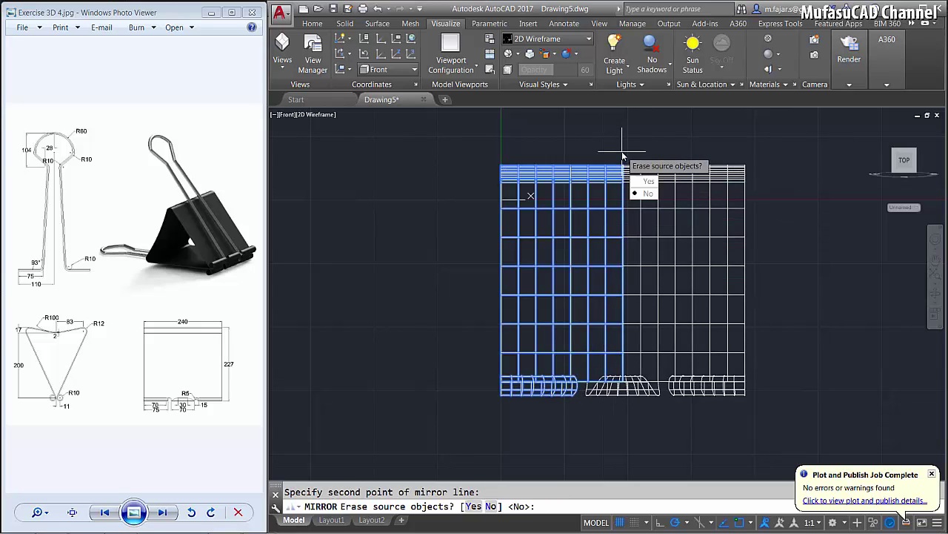
key("Return")
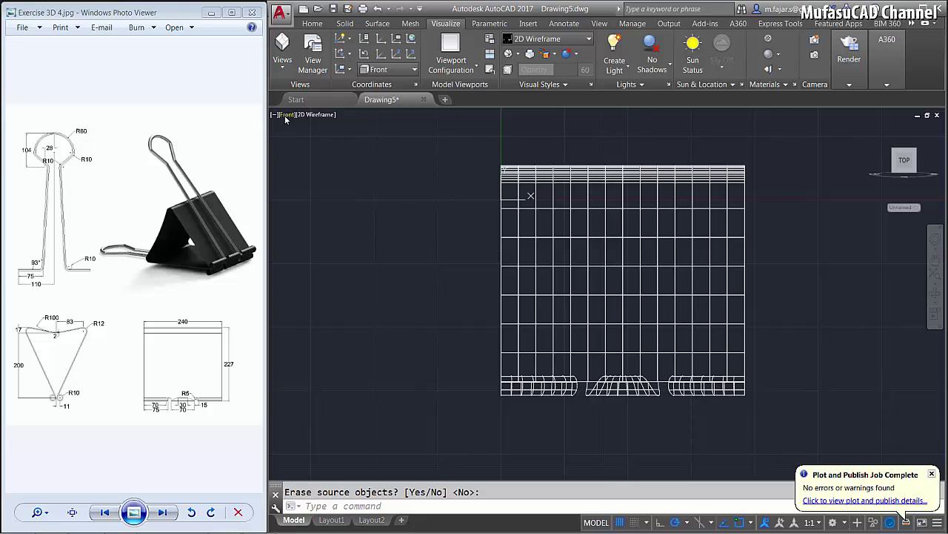
In Left view, mirror the profile's hinge loop about its vertical centre line
left_click(286, 116)
left_click(316, 166)
middle_click_drag(525, 331, 615, 329)
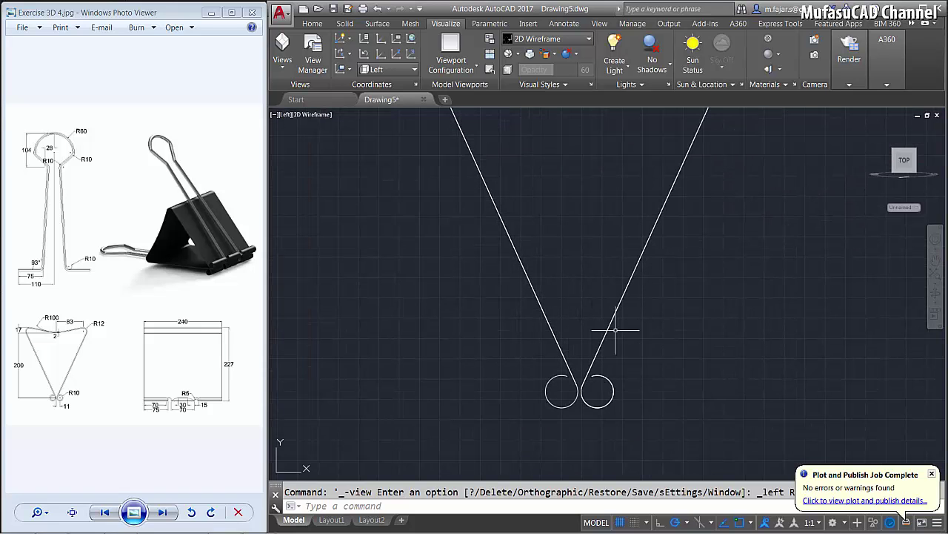
type("mi")
key("Return")
left_click(636, 375)
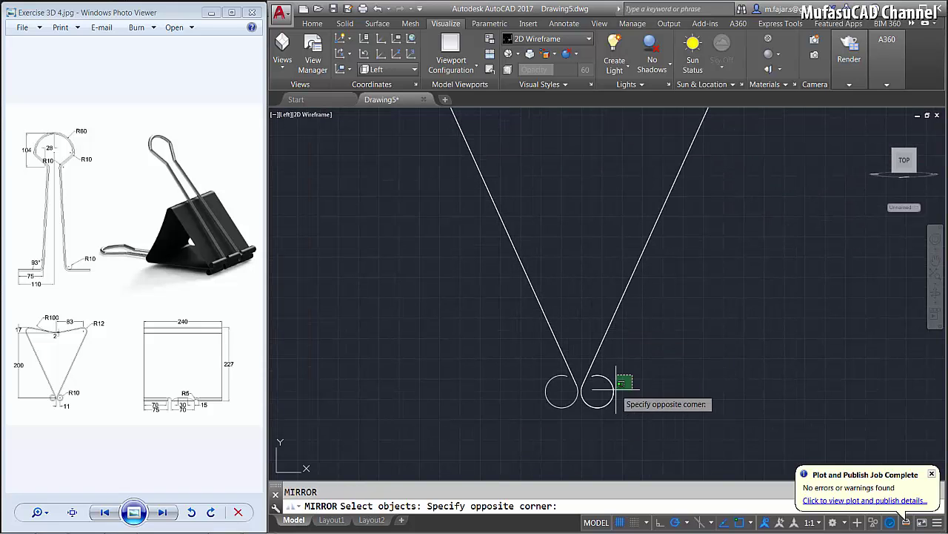
left_click(612, 395)
scroll(642, 385, "down", 3)
mouse_move(642, 385)
middle_mouse_down()
mouse_move(652, 362)
mouse_move(644, 389)
middle_mouse_up()
key("Return")
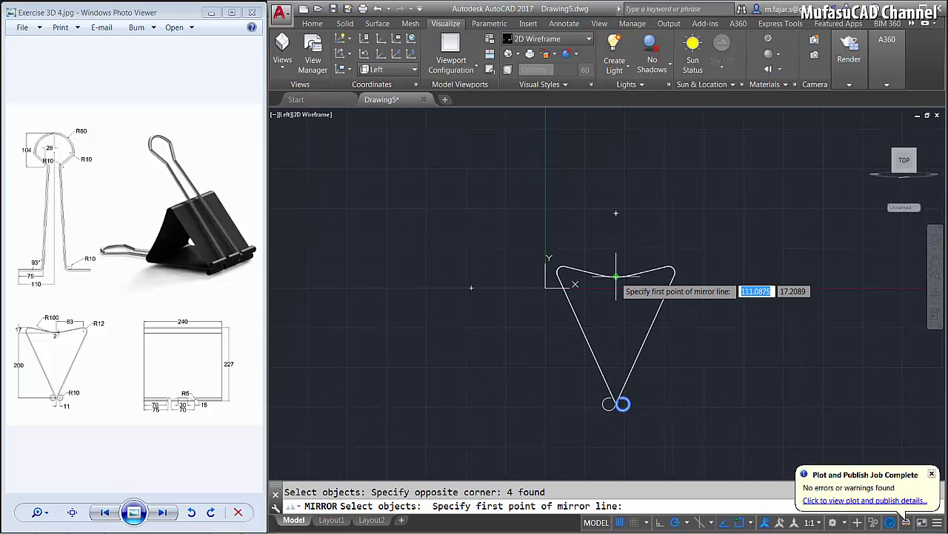
left_click(616, 276)
left_click(616, 297)
Keep the mirrored hinge loop, orbit into 3D, and shade the model Realistic
key("Return")
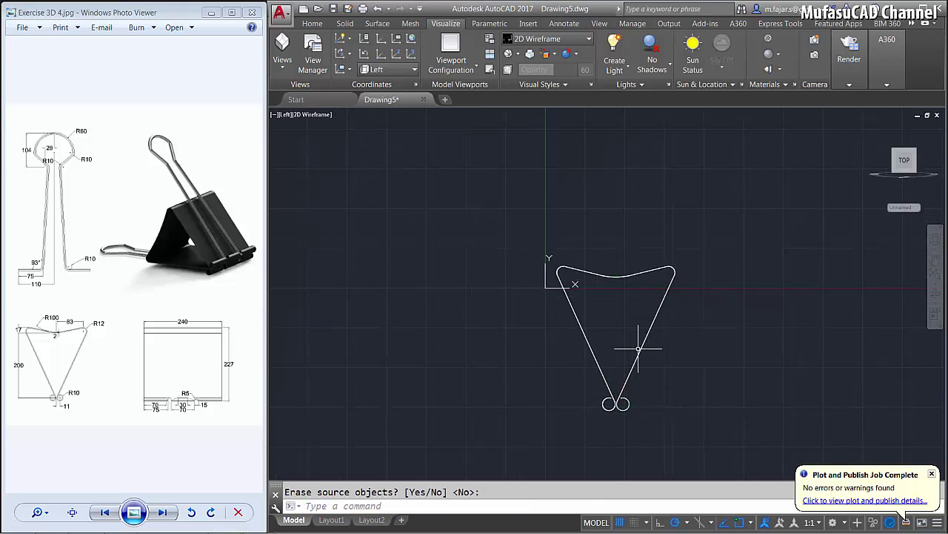
middle_click_drag(636, 349, 603, 322)
middle_click_drag(673, 303, 371, 165, "shift")
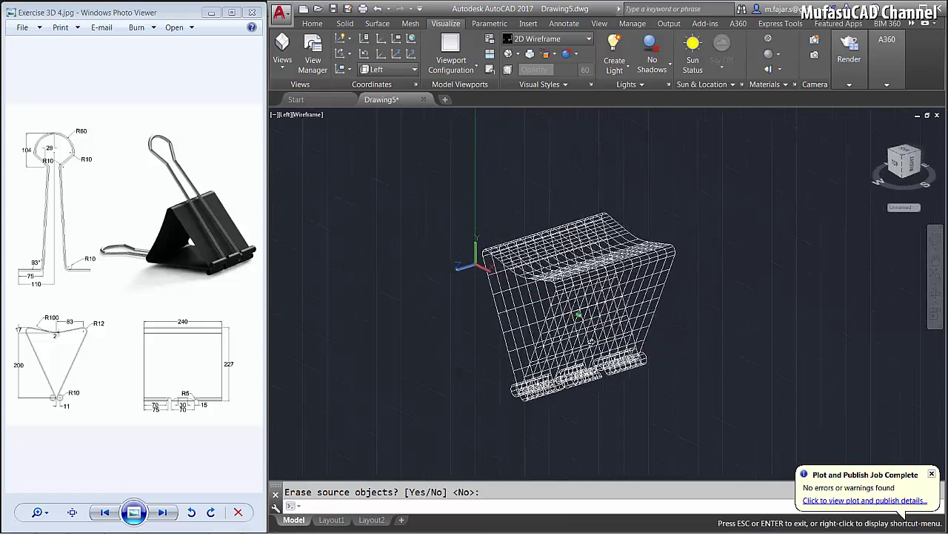
left_click(339, 115)
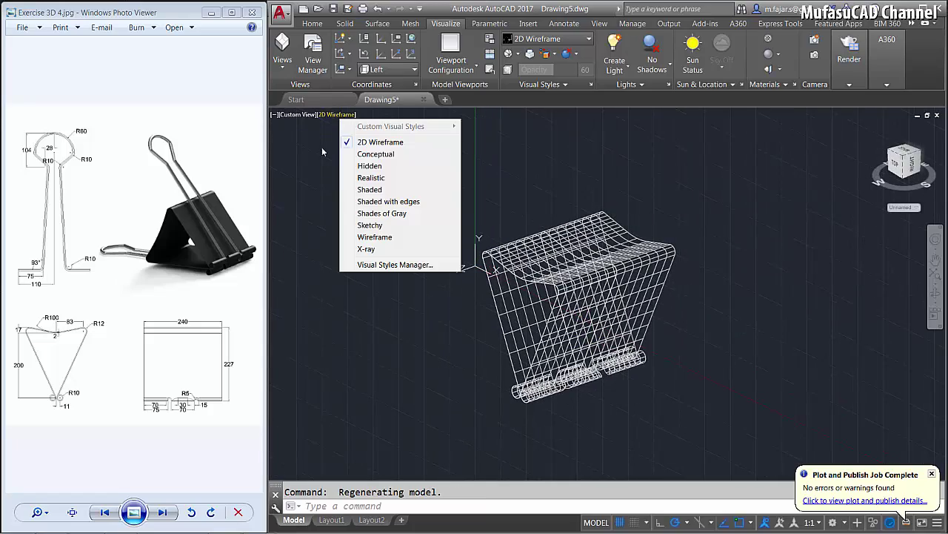
left_click(384, 178)
mouse_move(609, 368)
middle_mouse_down("shift")
mouse_move(672, 273)
mouse_move(536, 329)
mouse_move(598, 298)
middle_mouse_up("shift")
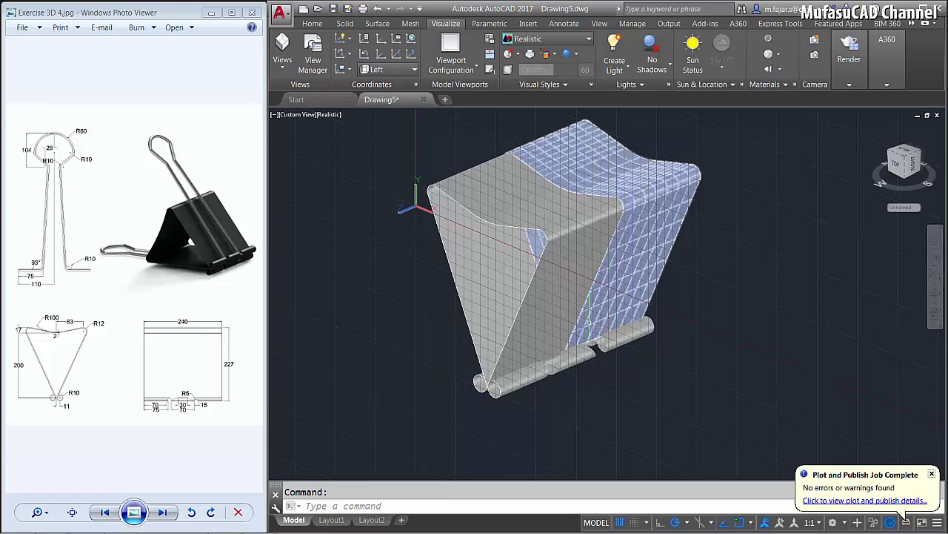
left_click(292, 116)
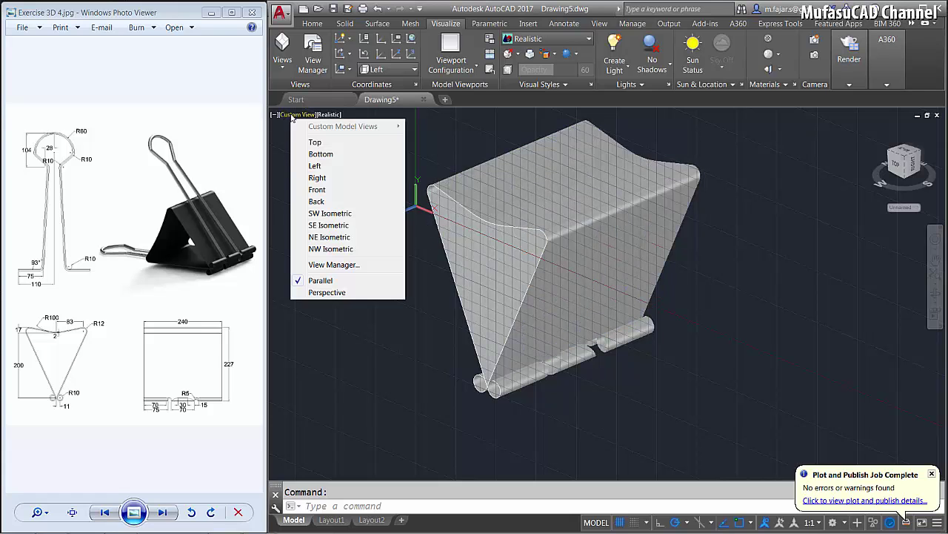
Set the Front view with the 2D Wireframe visual style and recentre the model
left_click(317, 191)
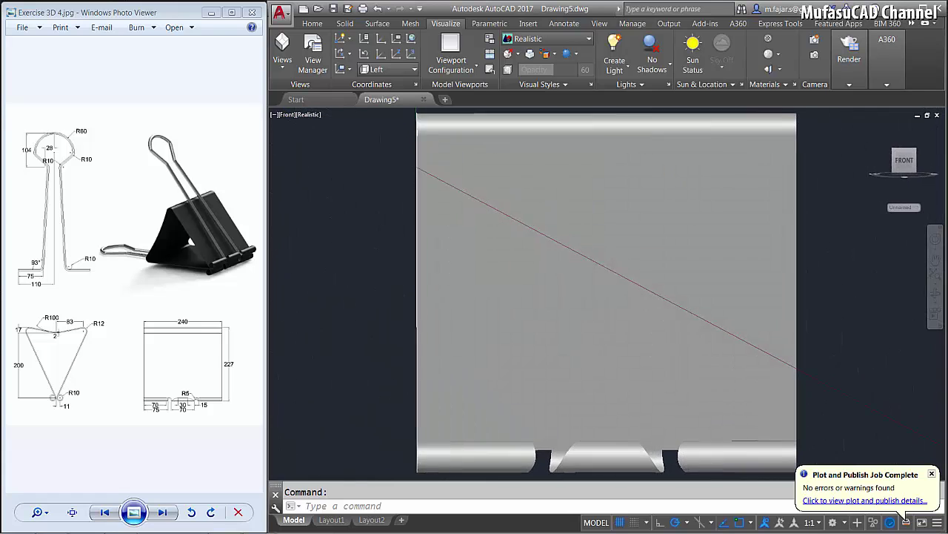
left_click(309, 116)
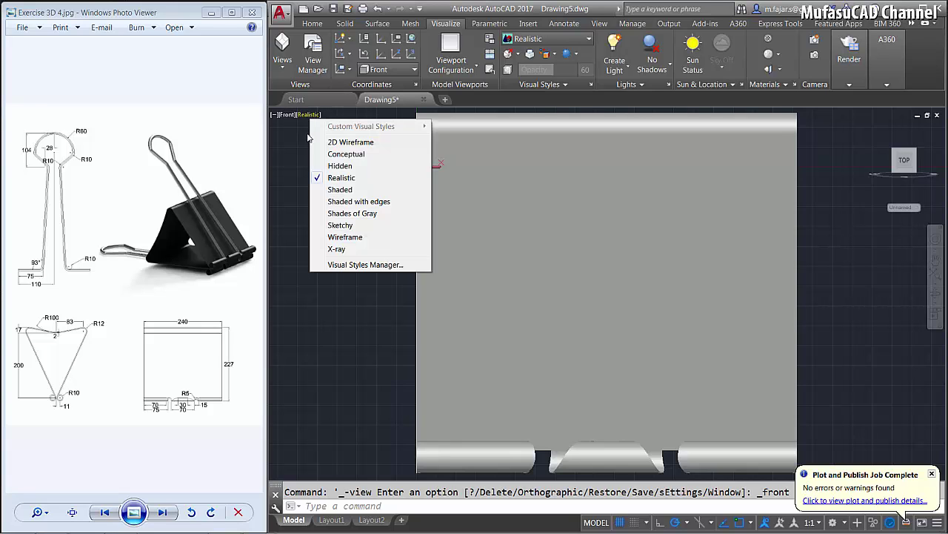
left_click(343, 143)
scroll(519, 282, "down", 2)
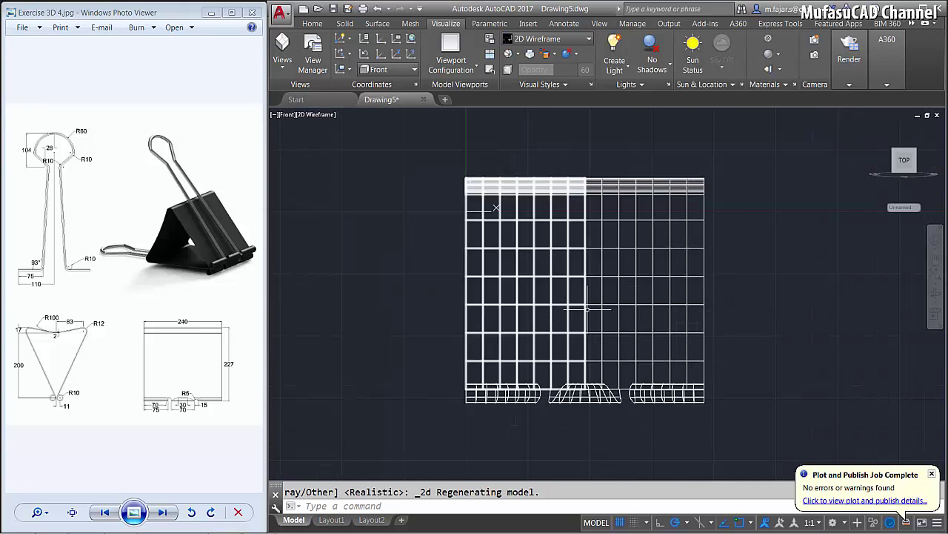
scroll(512, 305, "down", 1)
scroll(548, 318, "down", 1)
middle_click_drag(627, 304, 625, 308)
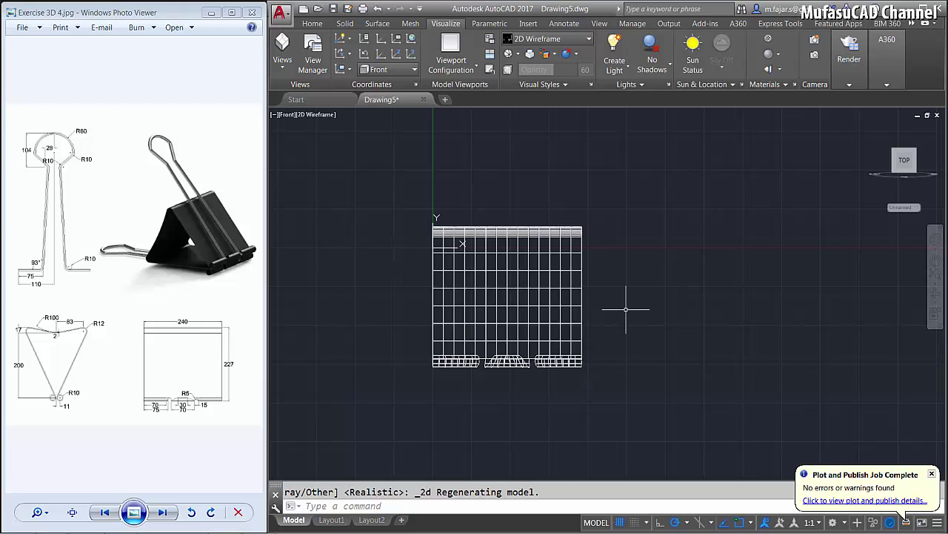
Copy the whole binder clip model to the right of the original
type("o")
key("Return")
left_click(615, 206)
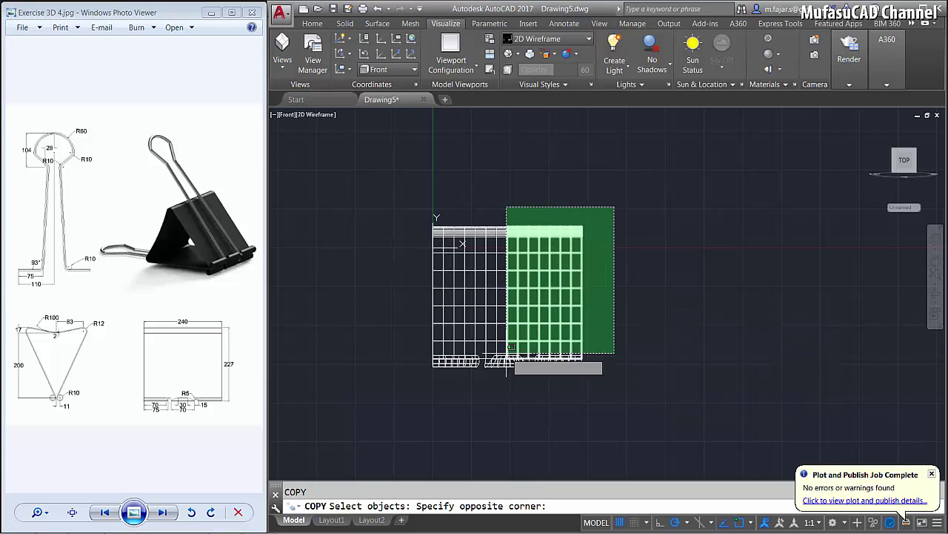
left_click(419, 388)
key("Return")
left_click(575, 184)
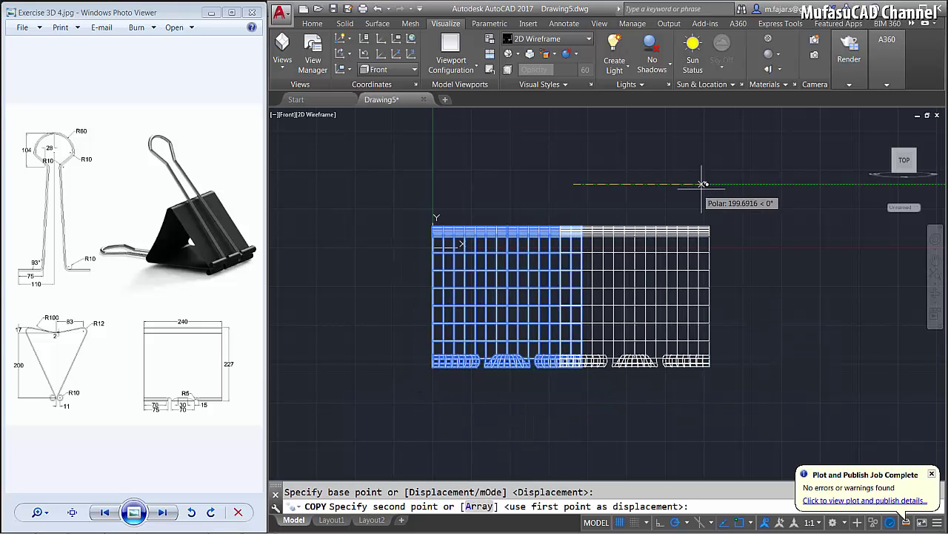
left_click(784, 184)
key("Return")
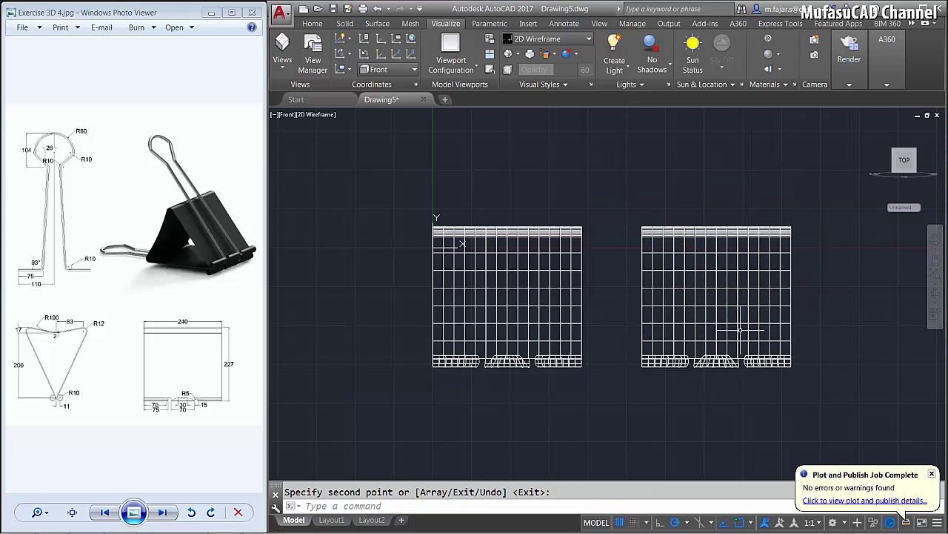
middle_click_drag(741, 330, 668, 321)
type("F")
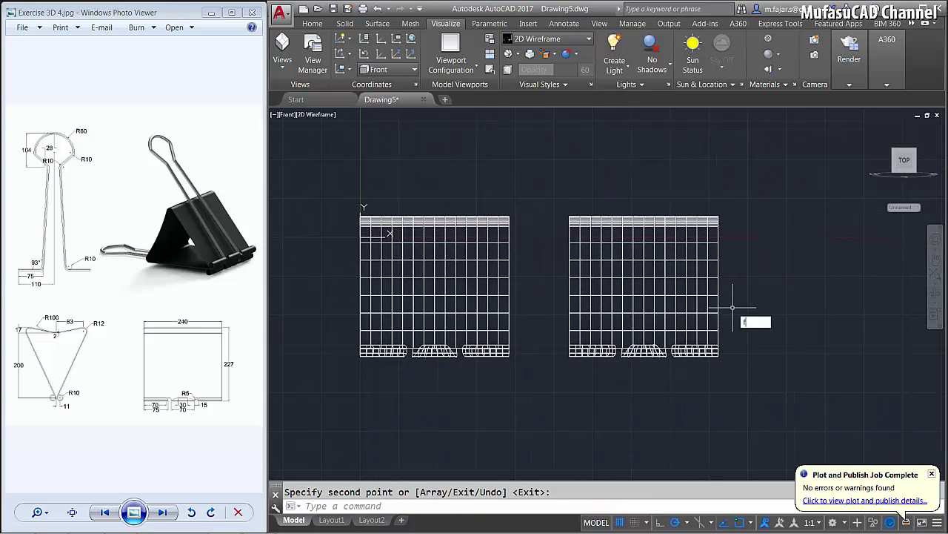
Flatten the right-hand copy into a 2D line drawing, accepting the hidden-lines default
type("l")
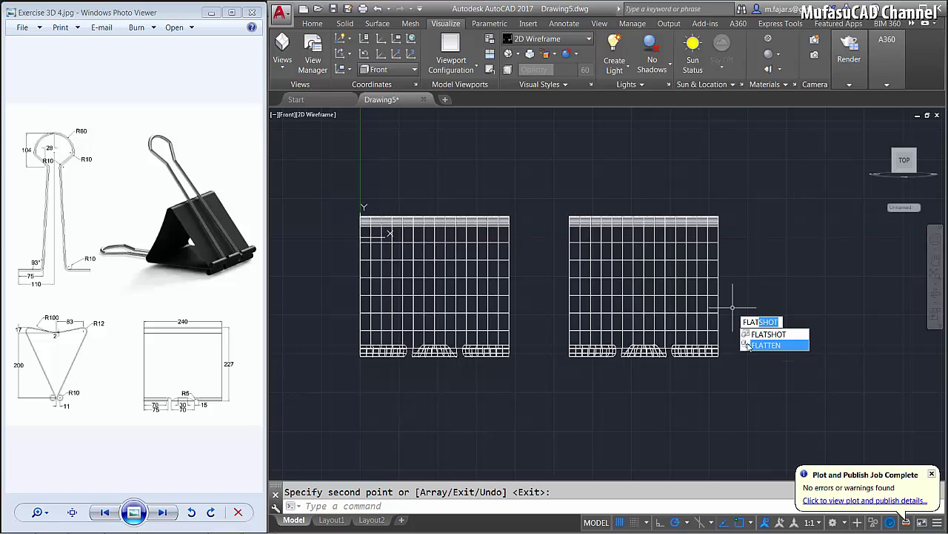
left_click(767, 349)
left_click(751, 206)
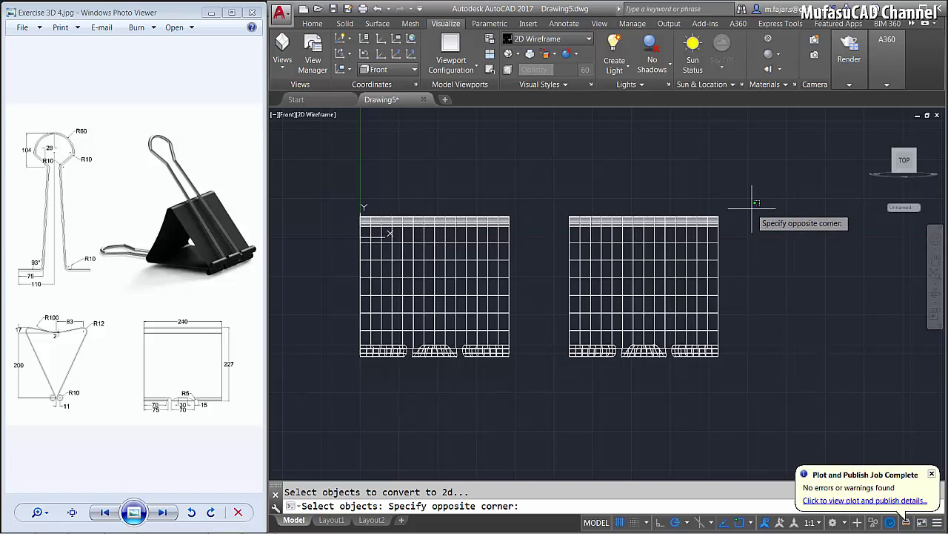
left_click(549, 384)
key("Return")
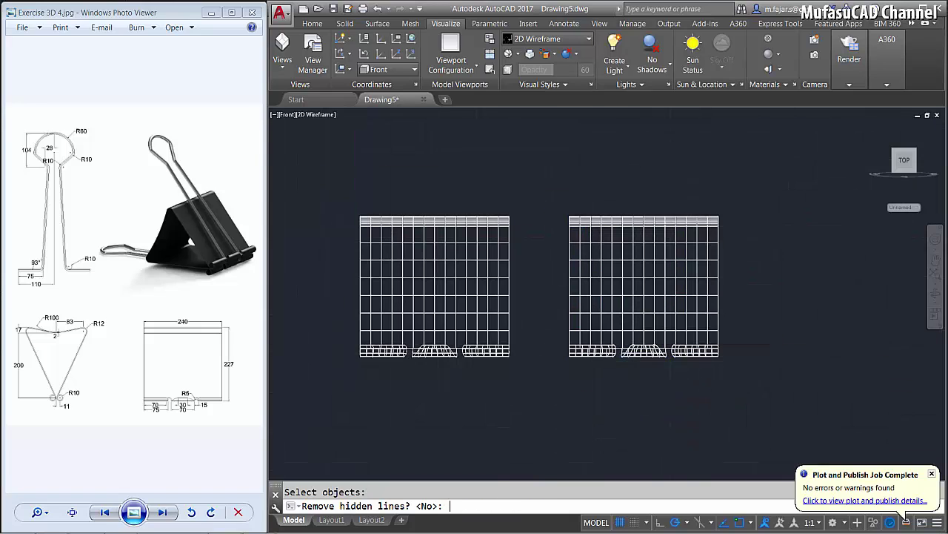
key("Return")
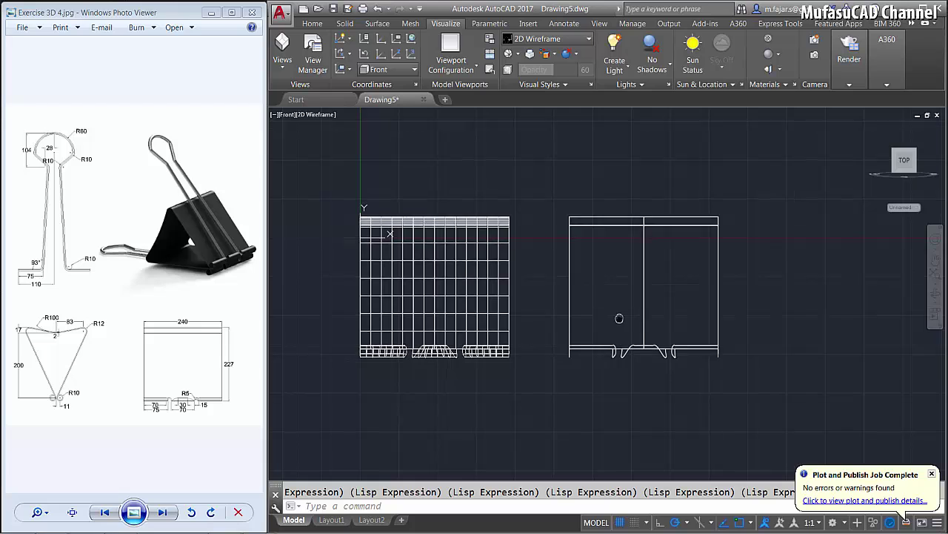
scroll(622, 319, "up", 5)
scroll(599, 323, "up", 2)
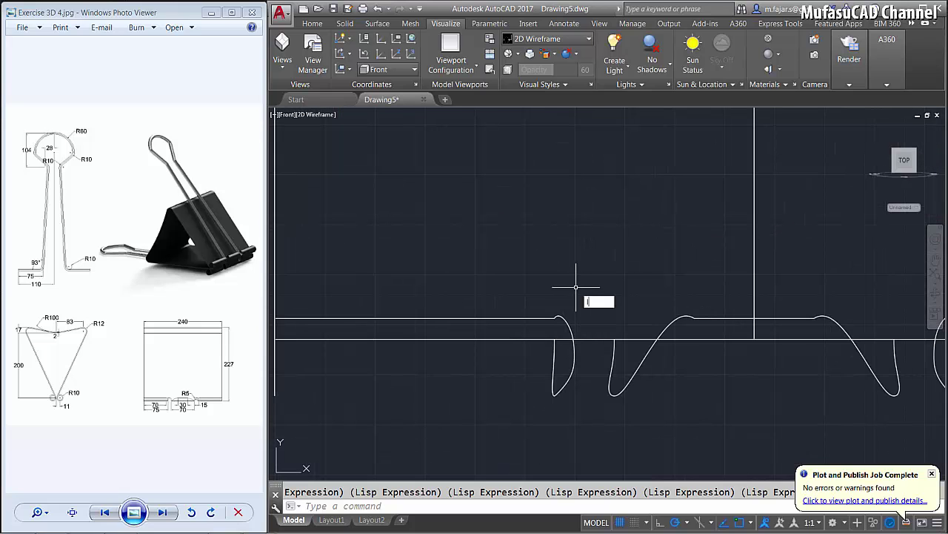
Draw lines from the notch curve end: 5 up, 15 across, then down
key("Return")
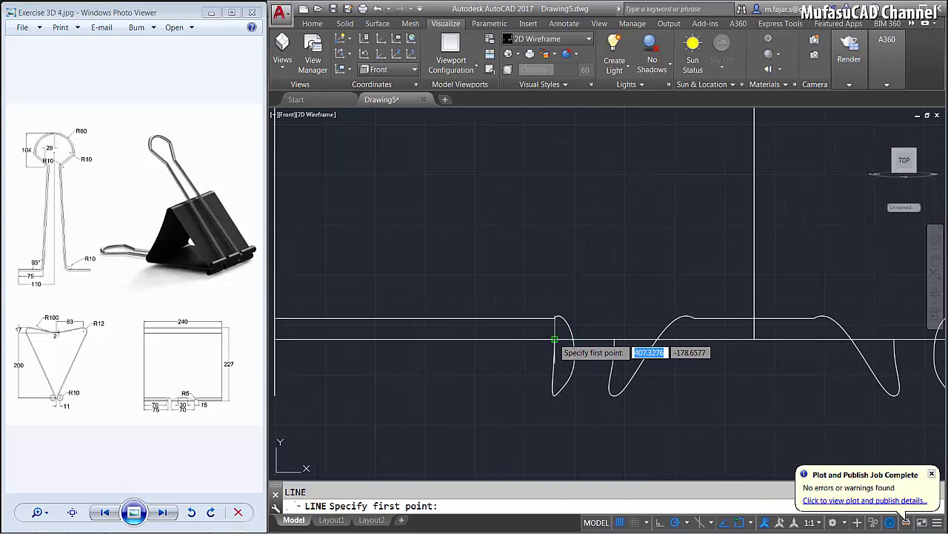
left_click(554, 339)
type("5")
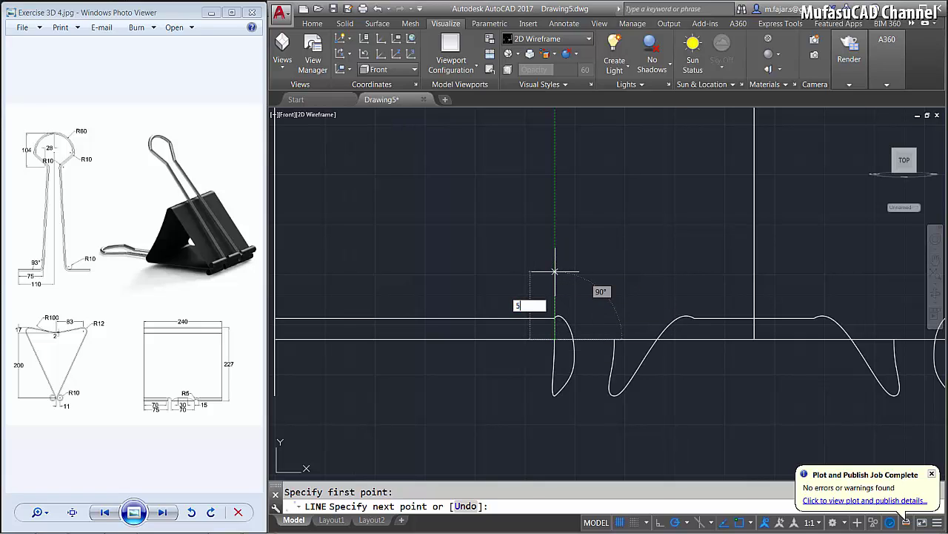
key("Return")
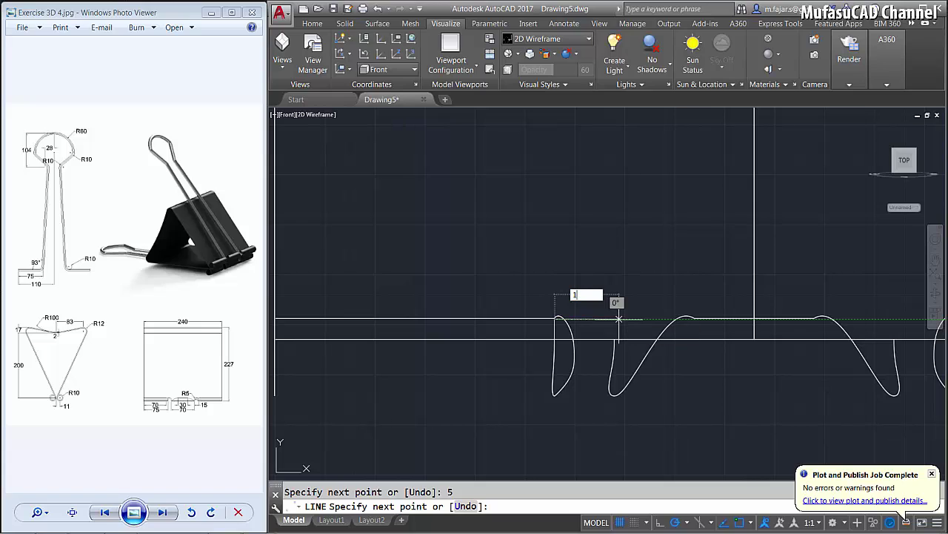
key("Return")
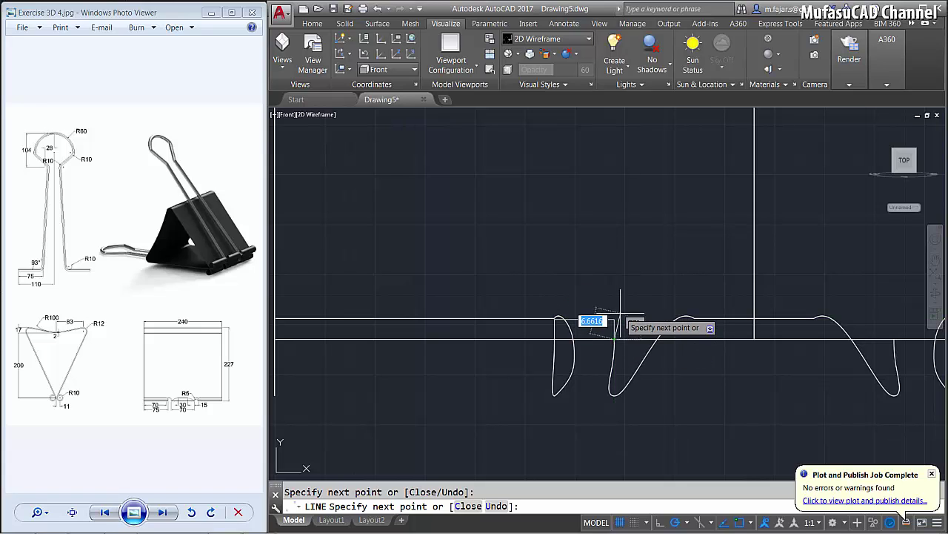
key("Return")
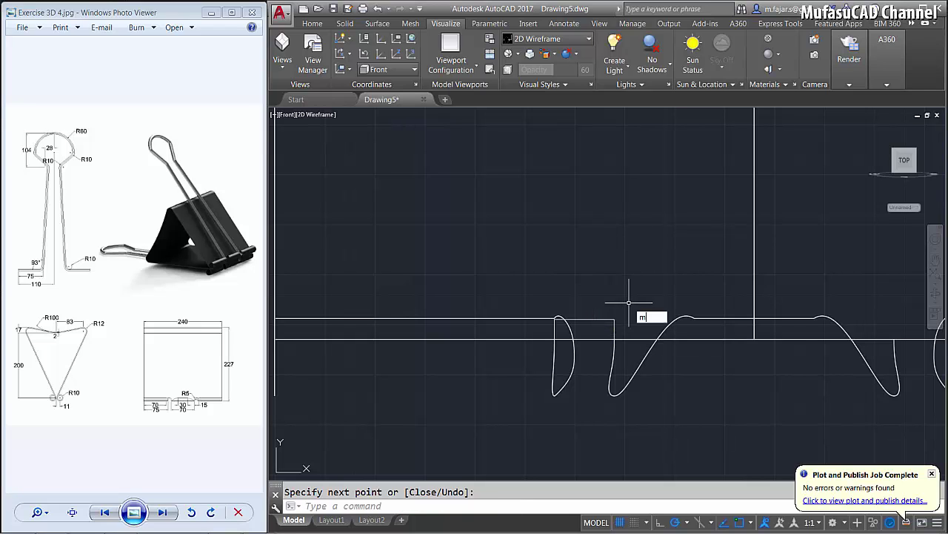
Move the new line segments left into empty space beside the flattened clip
key("Return")
left_click(619, 314)
left_click(561, 335)
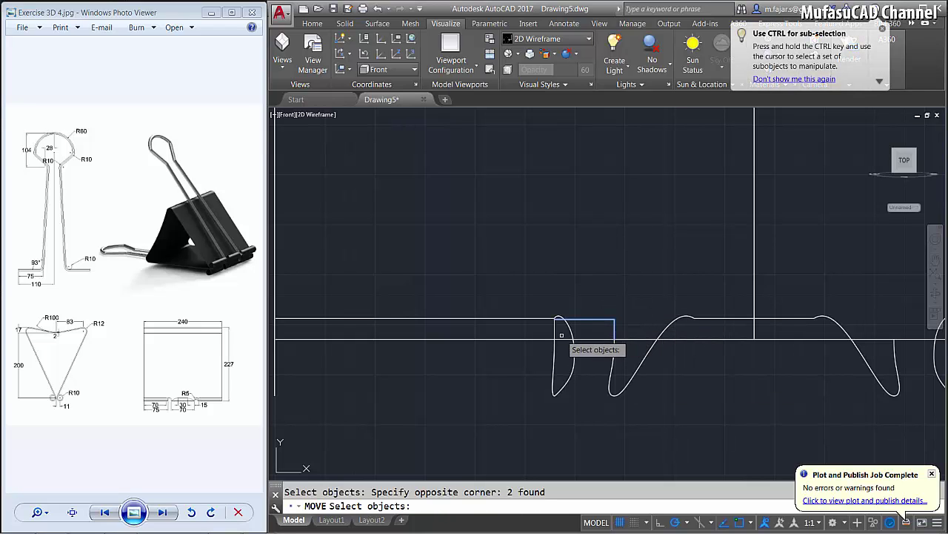
key("Return")
left_click(603, 314)
scroll(600, 297, "down", 2)
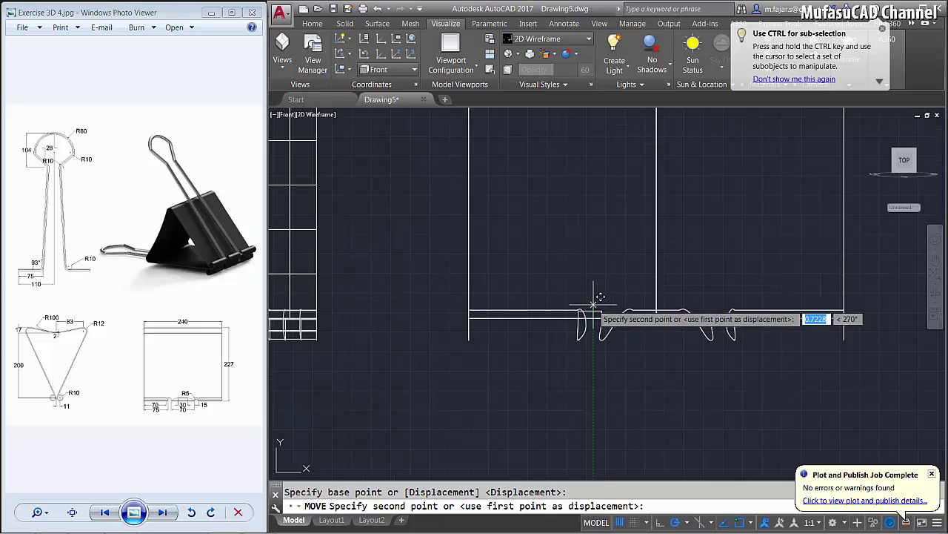
scroll(564, 300, "down", 1)
left_click(477, 302)
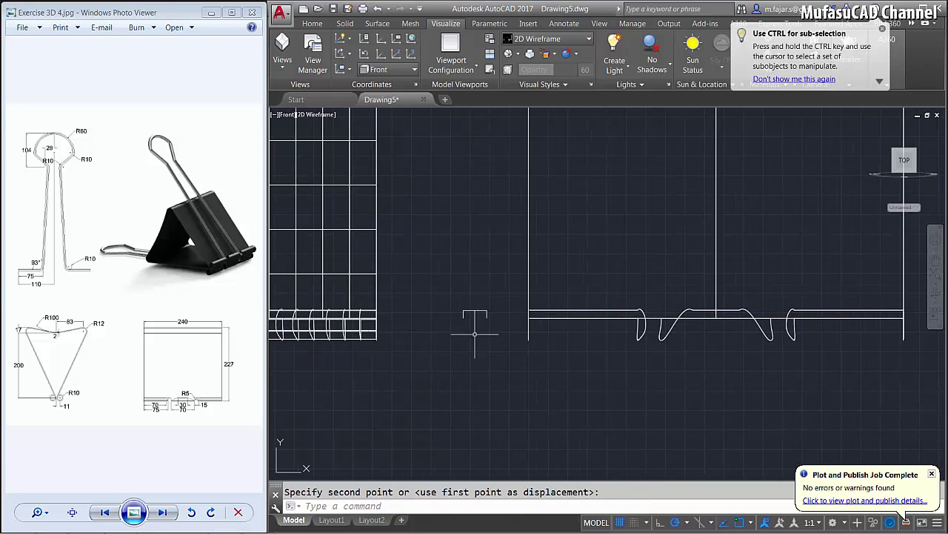
key("Return")
scroll(512, 322, "up", 2)
scroll(509, 327, "up", 2)
scroll(500, 314, "up", 2)
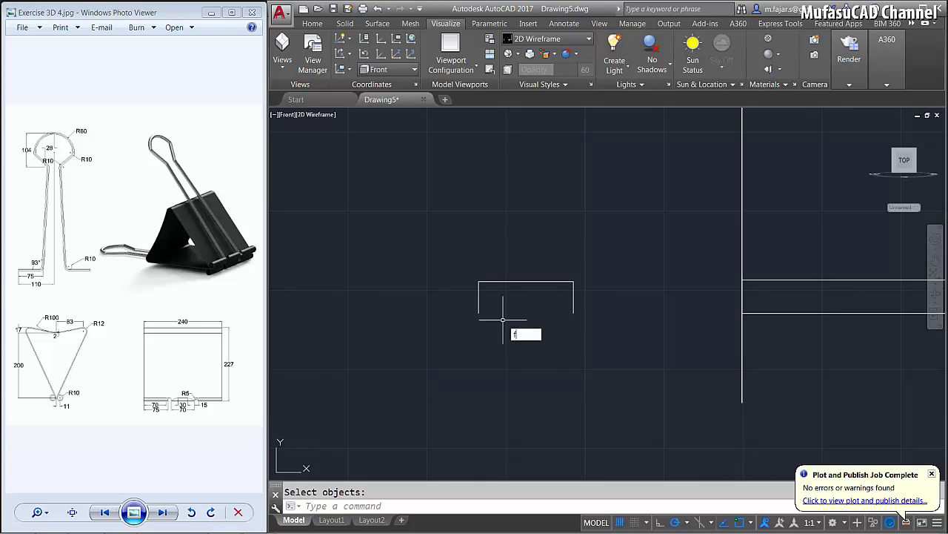
Fillet both top corners of the small outline with radius 5
type("i")
key("Down")
key("Return")
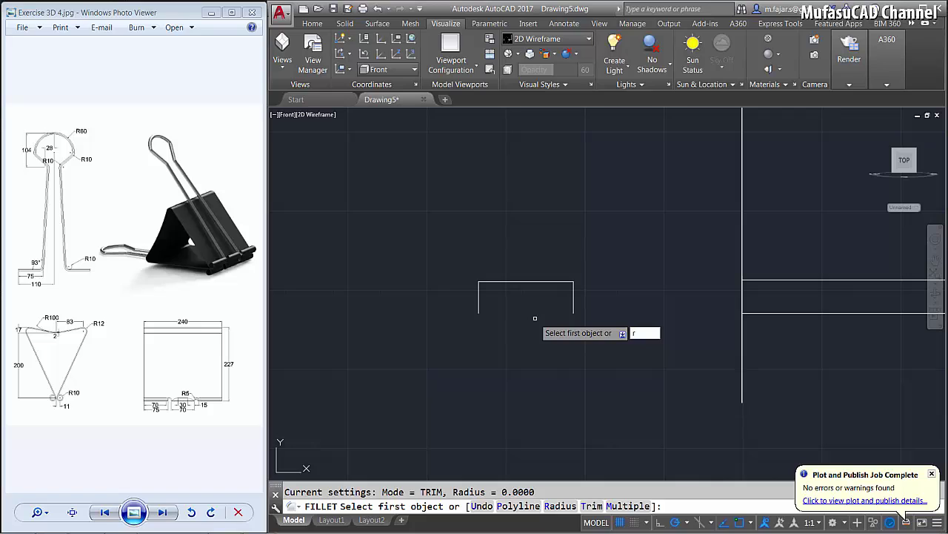
key("Return")
key("Return")
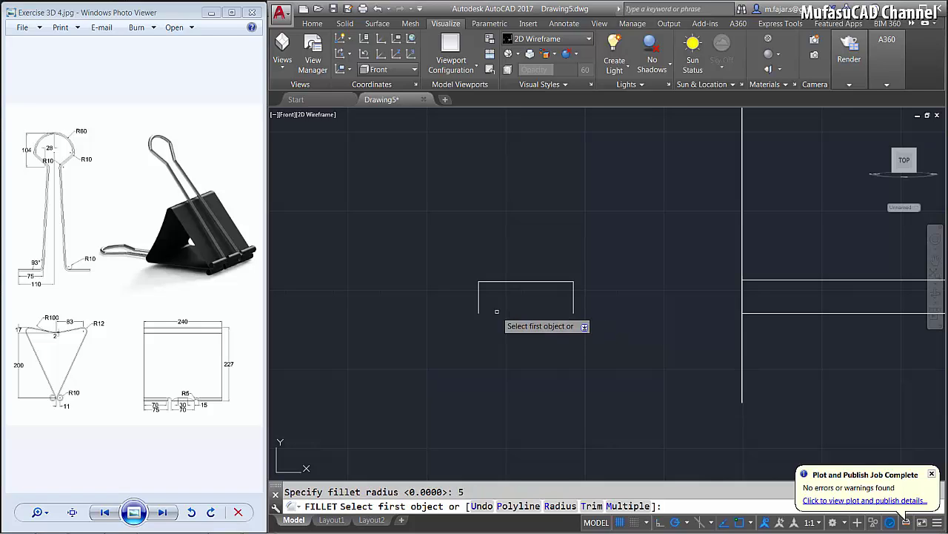
left_click(480, 301)
left_click(501, 281)
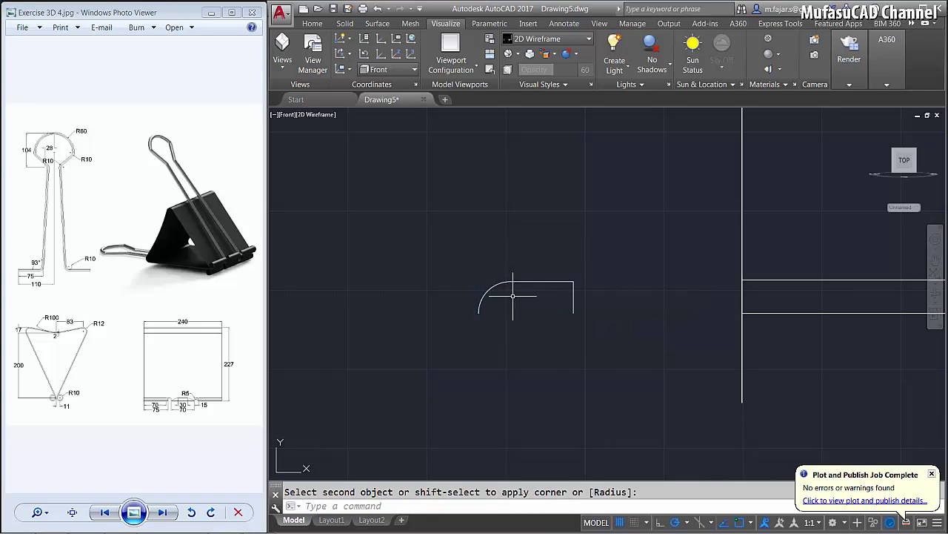
key("Return")
left_click(561, 281)
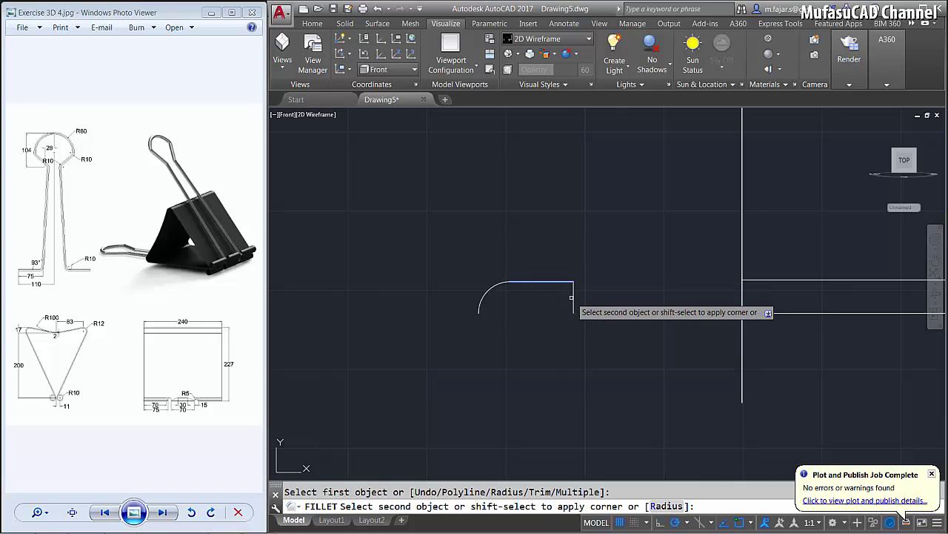
left_click(575, 298)
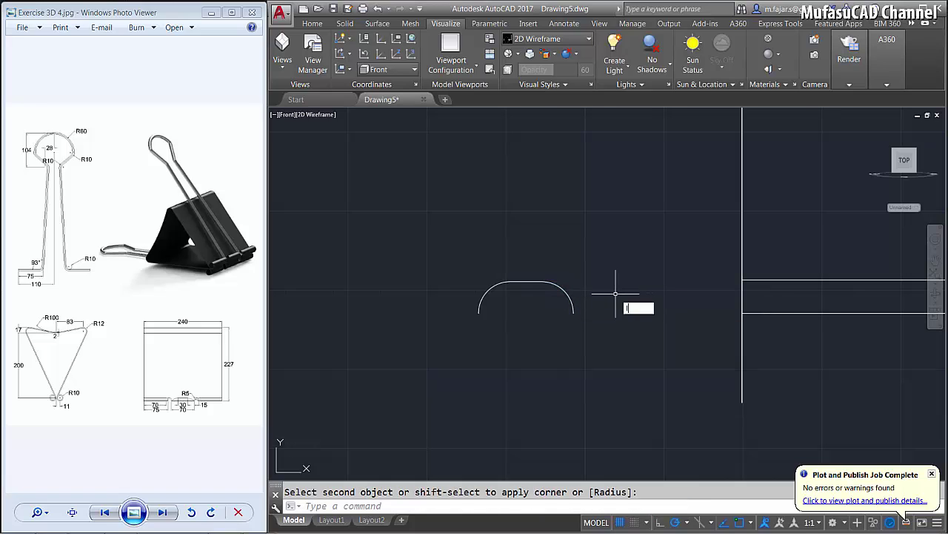
type("L")
Draw the left side, bottom edge and right side to close the arched outline
key("Return")
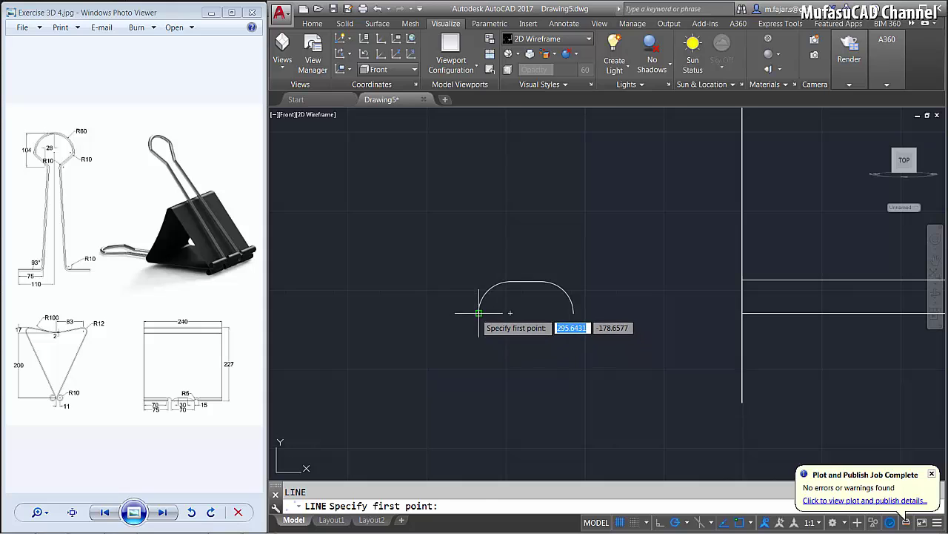
left_click(479, 312)
left_click(479, 397)
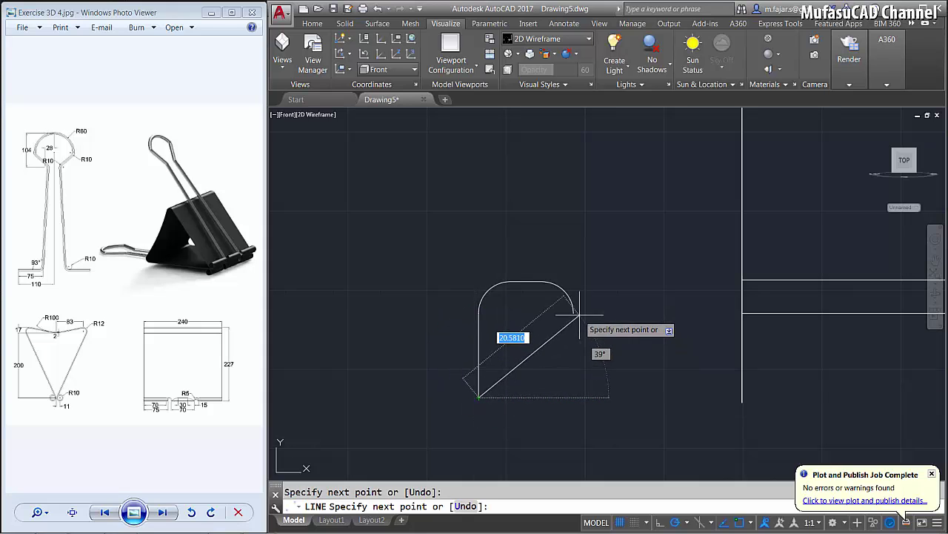
left_click(573, 397)
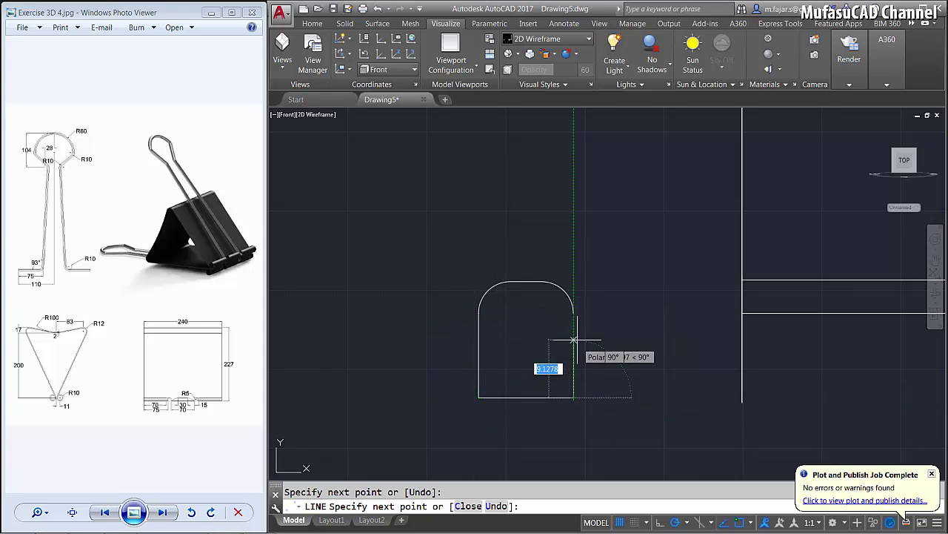
left_click(573, 312)
key("Return")
Join the outline's arcs and lines into one polyline with J
type("j")
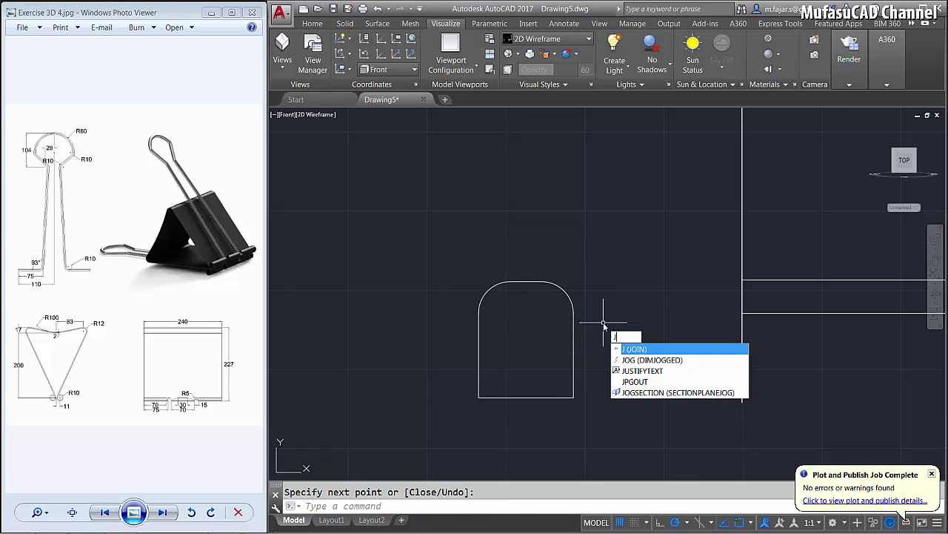
key("Return")
left_click(616, 255)
left_click(468, 420)
key("Return")
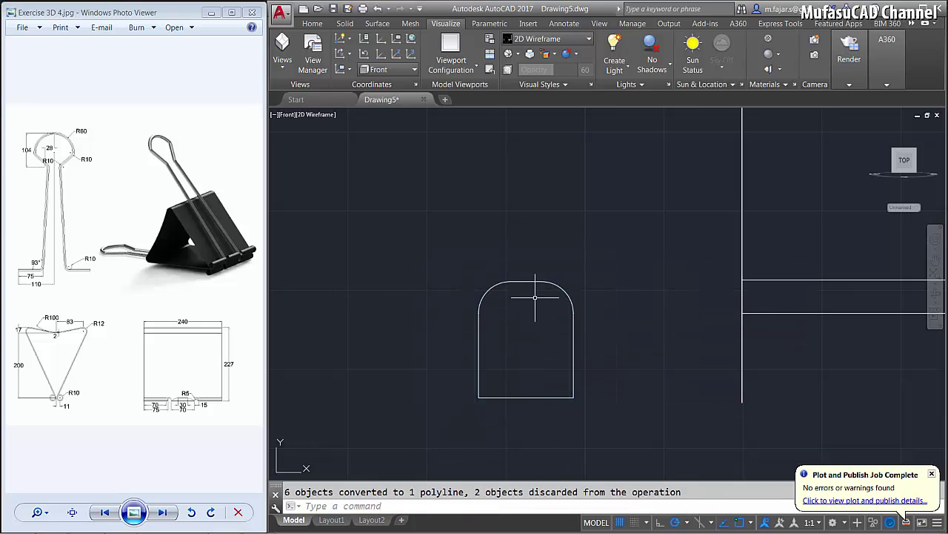
Window-select the joined notch outline, then clear the selection
left_click(529, 264)
left_click(555, 303)
scroll(550, 332, "down", 3)
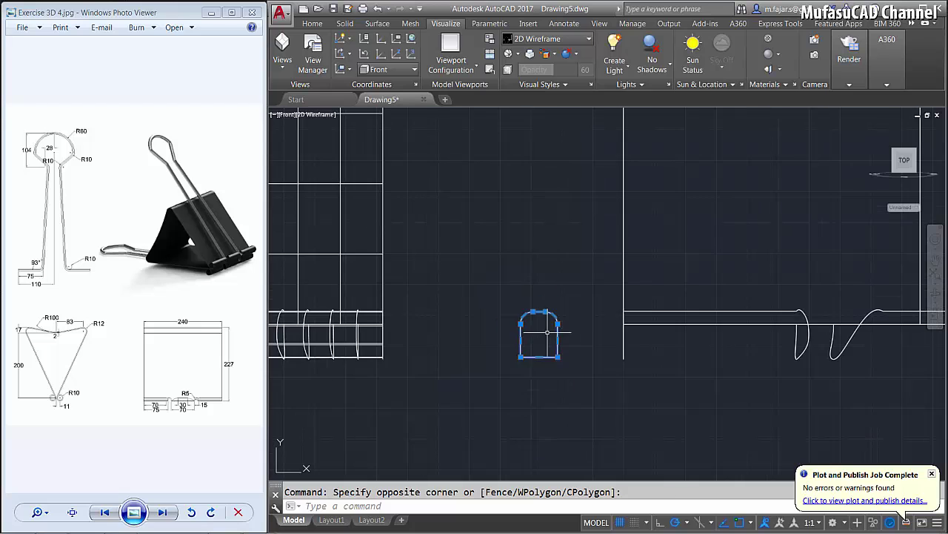
scroll(535, 341, "down", 2)
key("Escape")
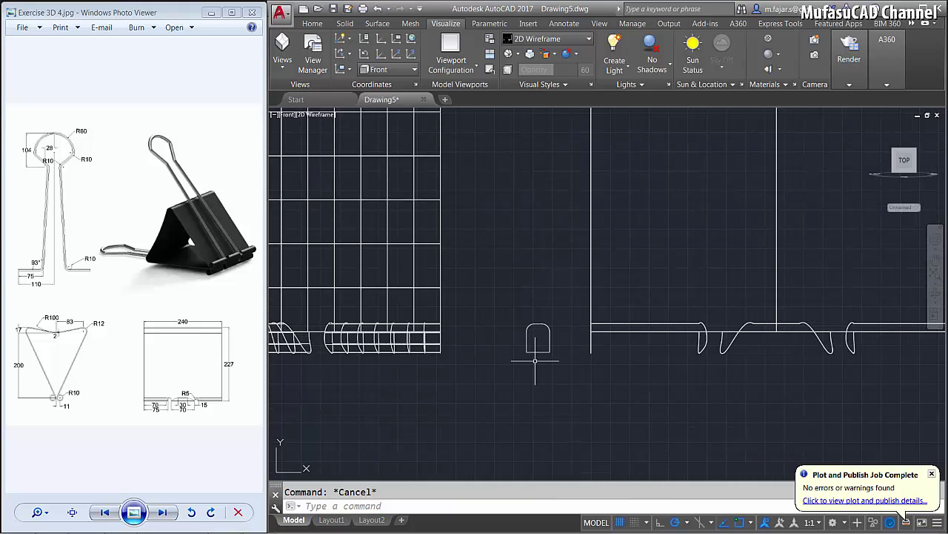
type("M")
Move the notch outline onto the hinge tube edge
key("Return")
left_click(563, 312)
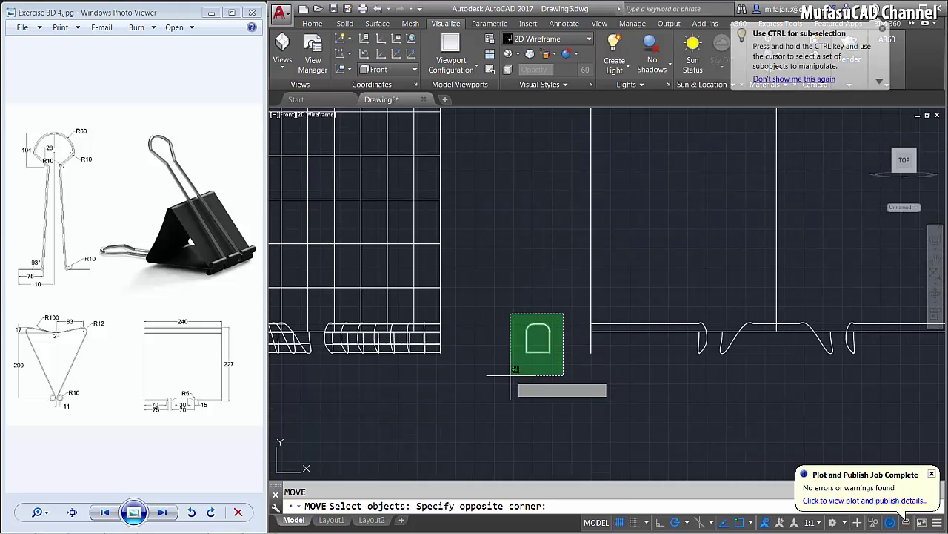
left_click(510, 376)
key("Return")
scroll(518, 367, "up", 5)
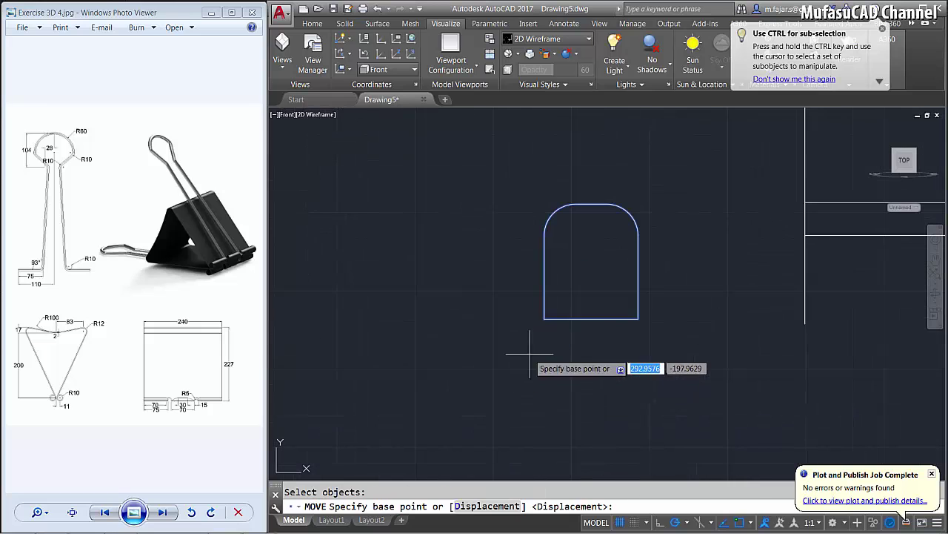
left_click(552, 236)
scroll(615, 278, "down", 3)
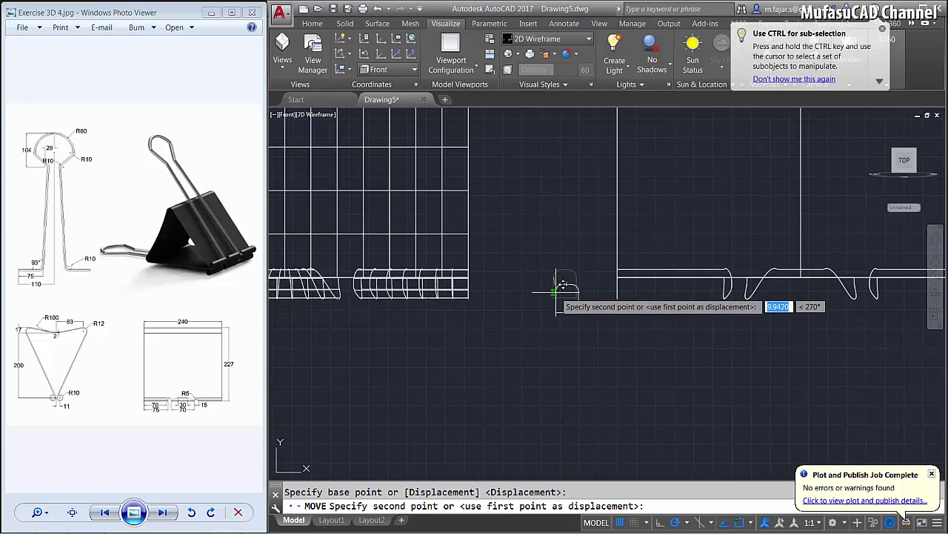
middle_click_drag(504, 296, 529, 318)
scroll(504, 320, "up", 2)
scroll(492, 315, "up", 2)
scroll(485, 300, "up", 2)
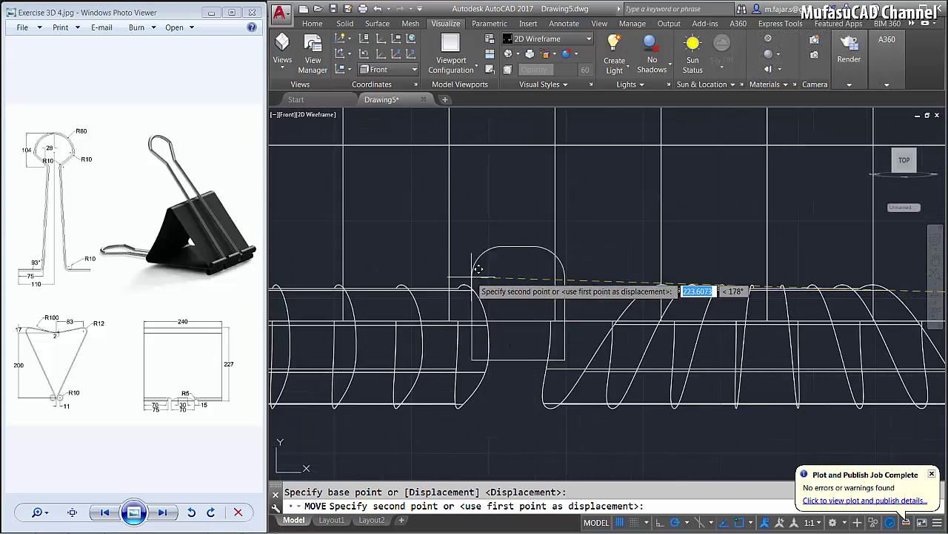
scroll(477, 308, "up", 1)
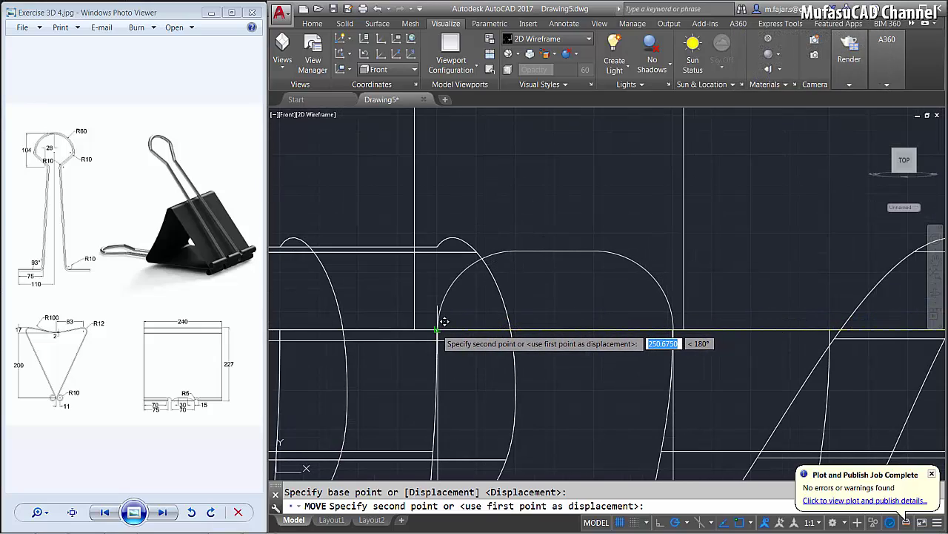
left_click(444, 321)
In a 3D orbit view, move the outline in front of the hinge tubes
scroll(481, 296, "down", 3)
scroll(512, 274, "down", 2)
scroll(528, 258, "down", 1)
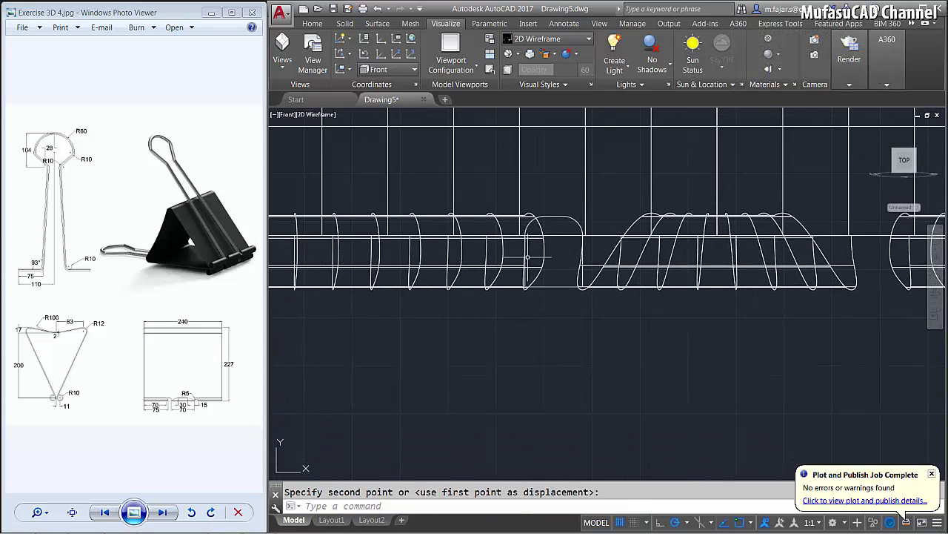
mouse_move(527, 257)
middle_mouse_down("shift")
mouse_move(682, 333)
mouse_move(642, 325)
middle_mouse_up("shift")
key("Return")
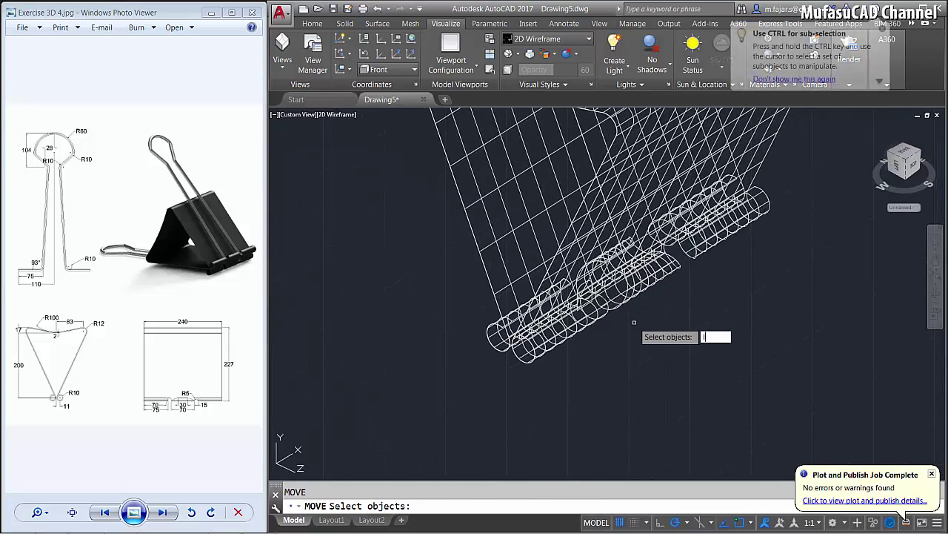
key("Return")
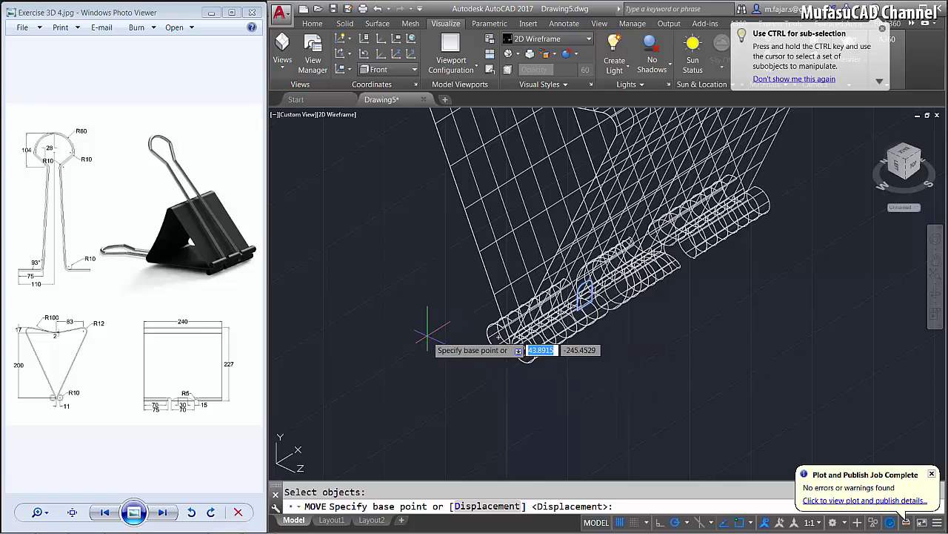
left_click(431, 327)
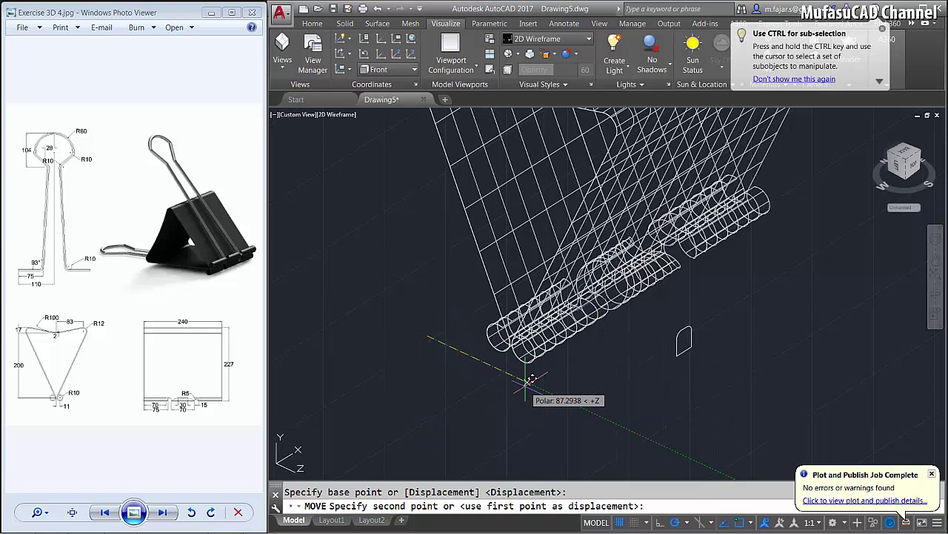
left_click(529, 380)
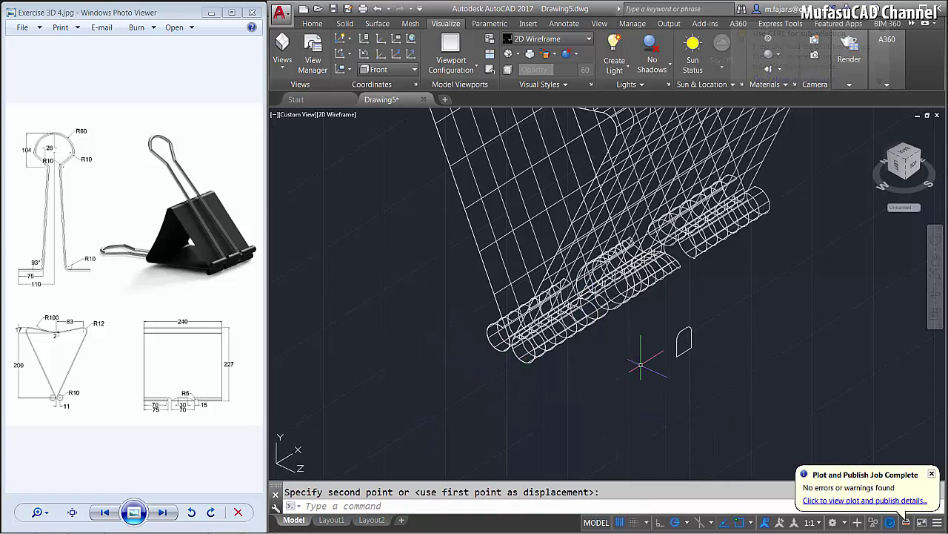
Show the clip in Realistic shading and orbit to see the whole model
left_click(342, 115)
left_click(373, 178)
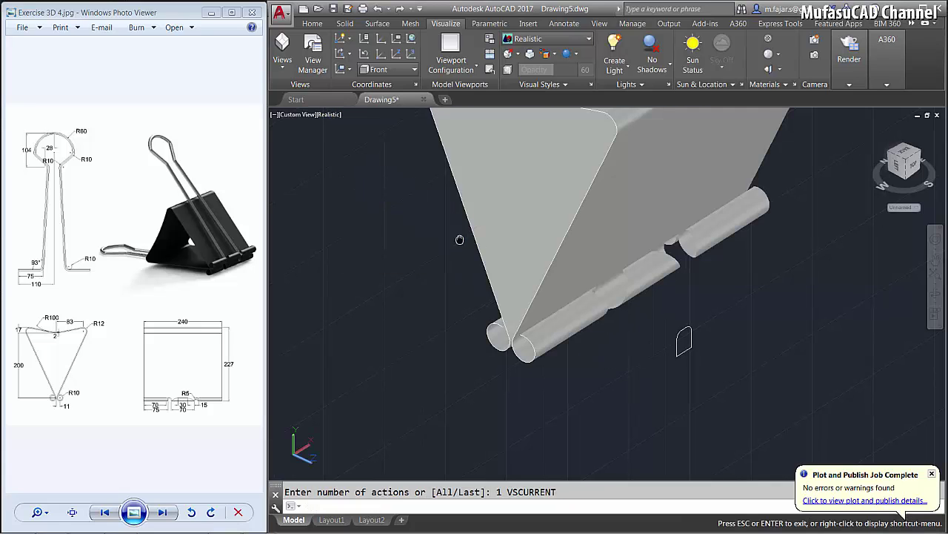
scroll(459, 237, "up", 2)
scroll(602, 278, "up", 2)
scroll(602, 278, "down", 2)
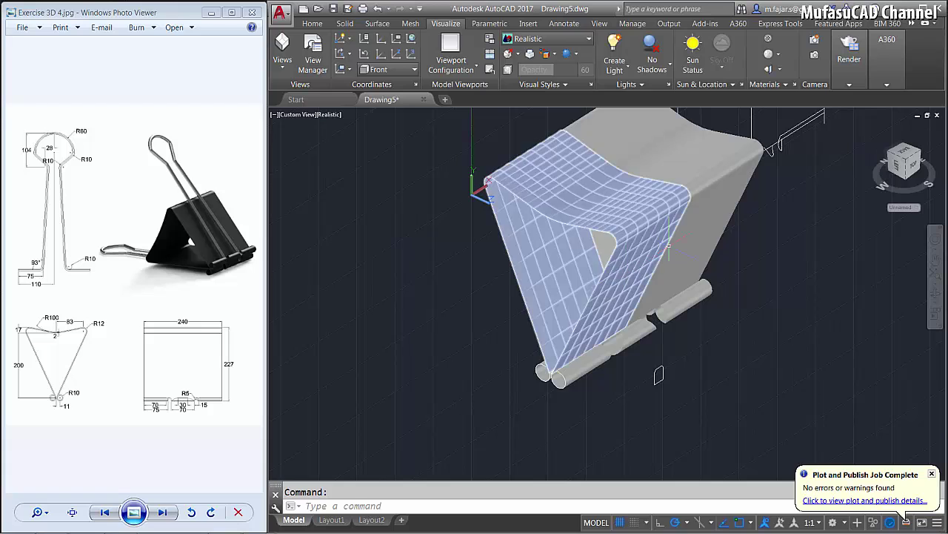
middle_click_drag(644, 254, 616, 281)
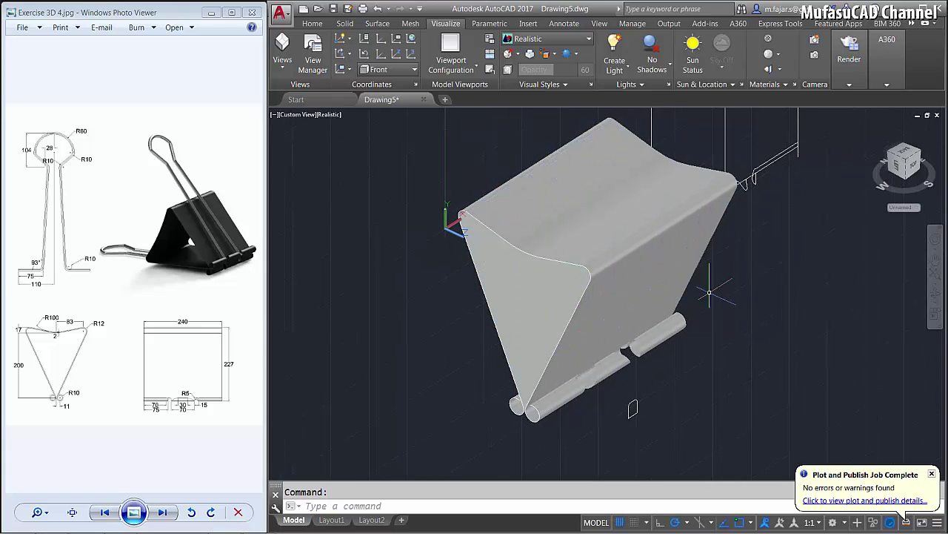
Thicken the clip body's front and top surfaces by 2
type("thi")
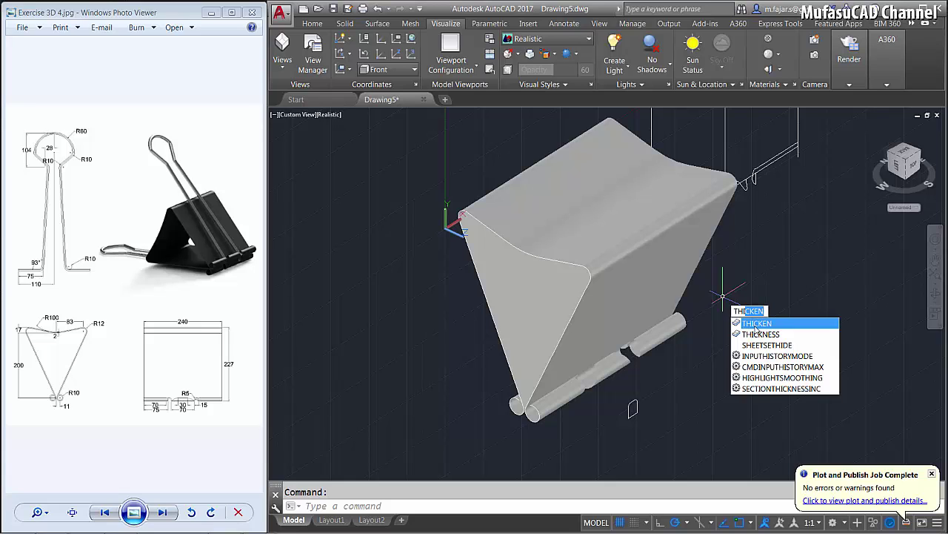
key("Return")
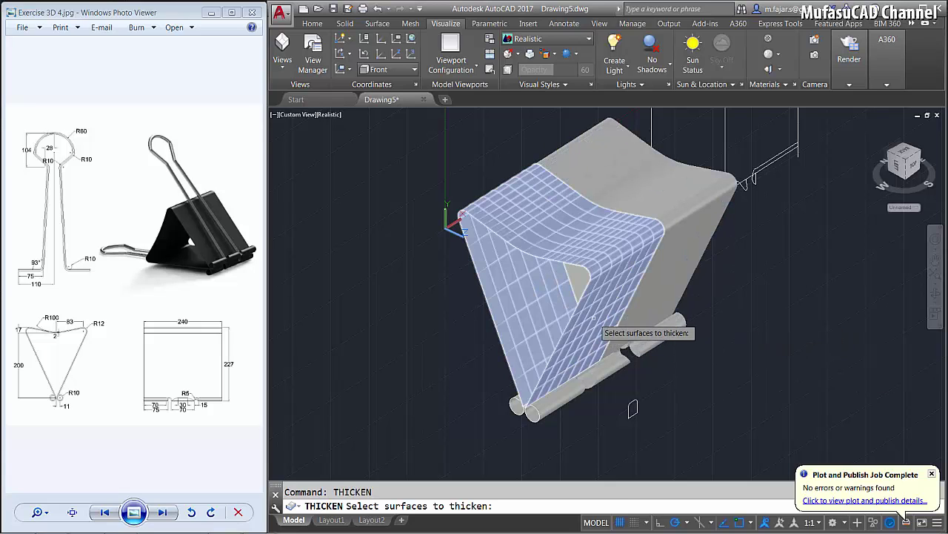
left_click(594, 317)
left_click(676, 289)
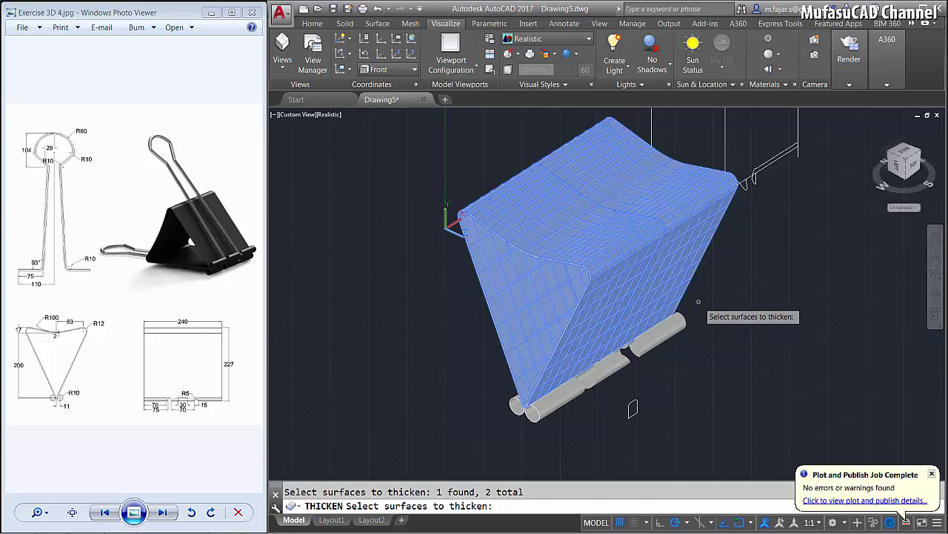
key("Return")
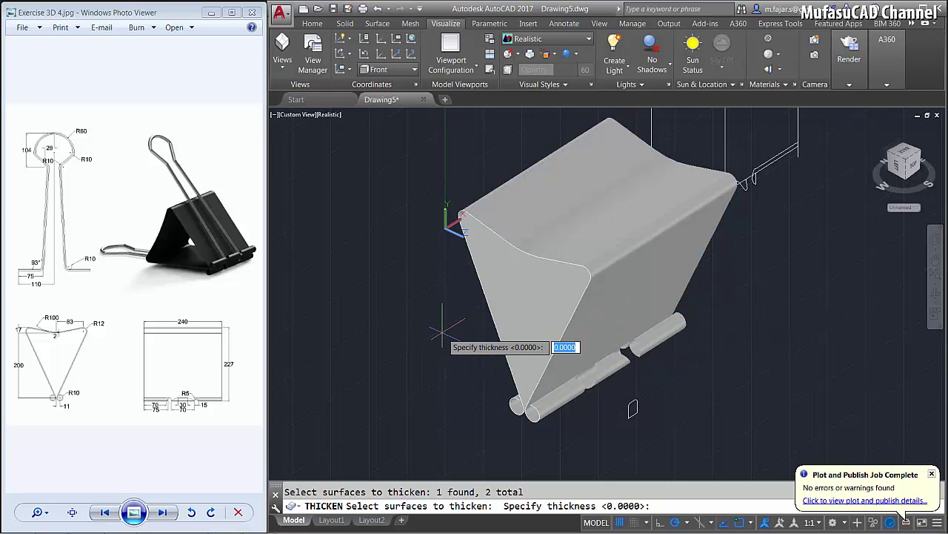
type("2")
key("Return")
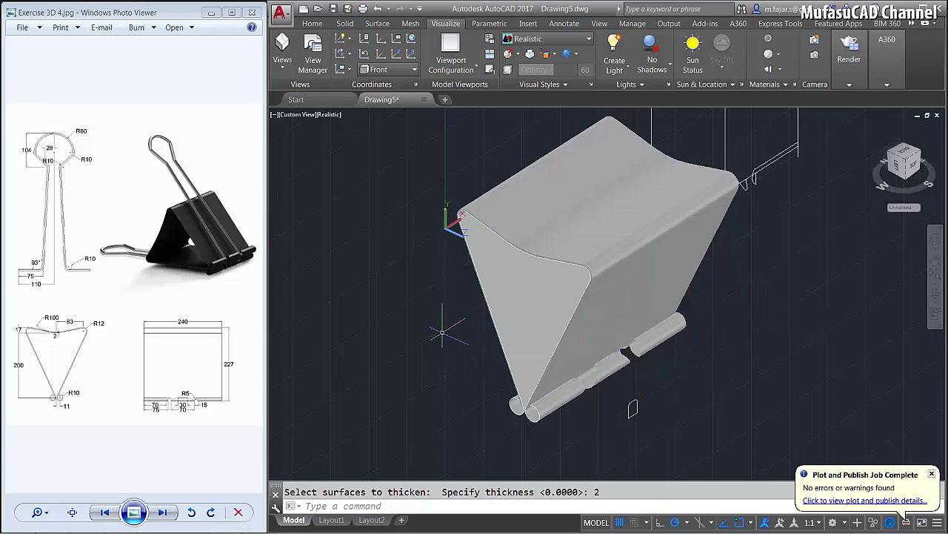
Thicken the four hinge cylinder surfaces by -2 into hollow tubes
key("Return")
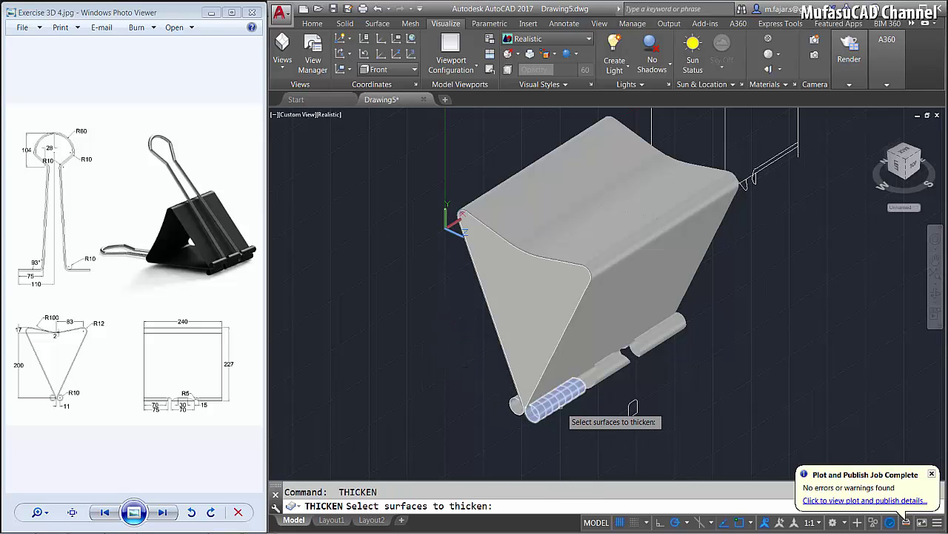
left_click(558, 406)
left_click(615, 370)
left_click(656, 347)
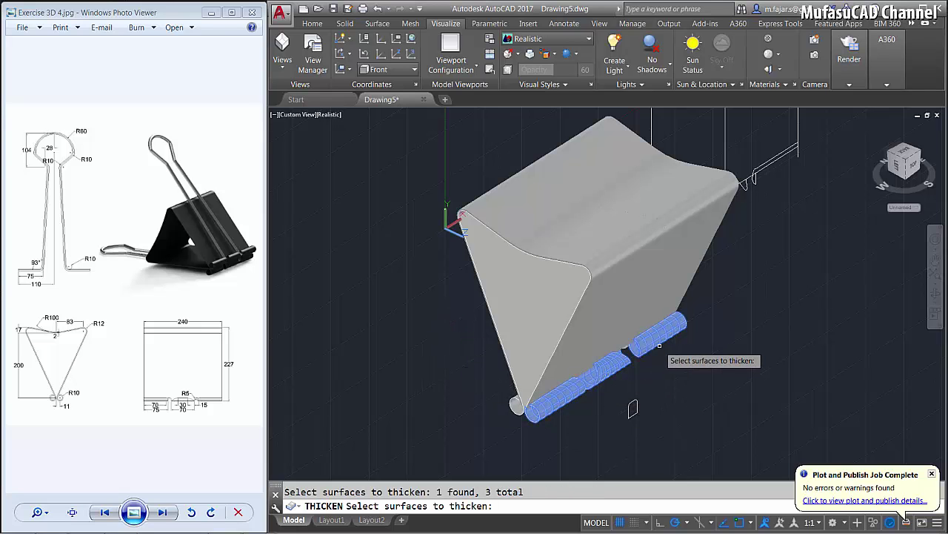
middle_click_drag(520, 394, 552, 371, "shift")
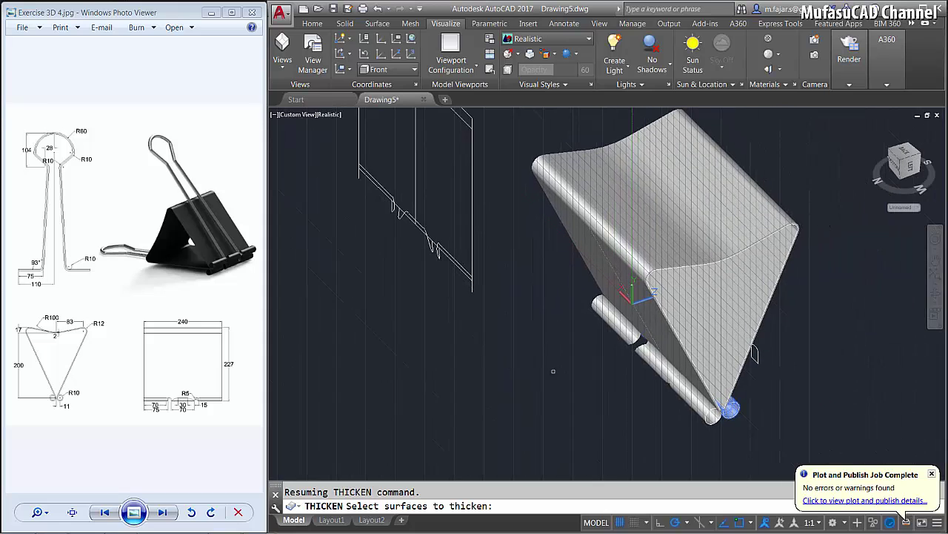
left_click(626, 329)
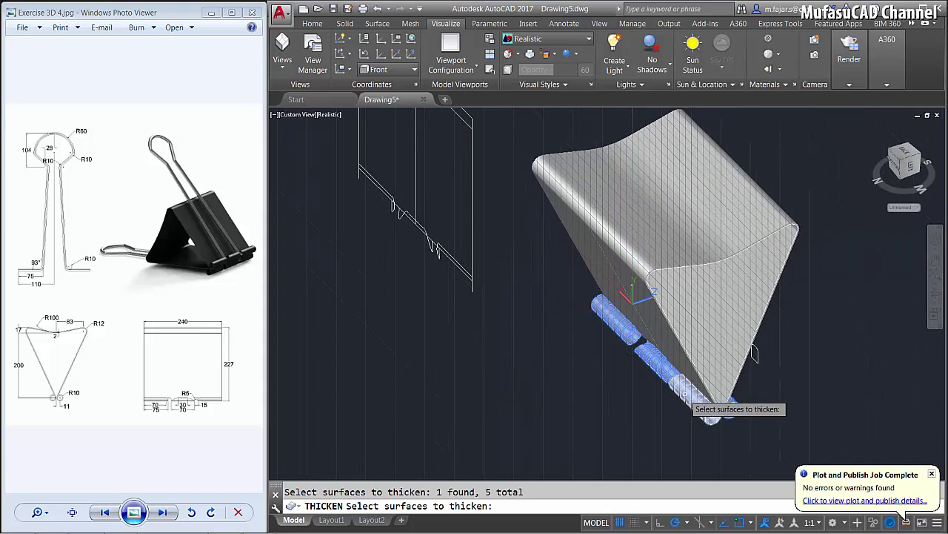
scroll(764, 430, "up", 5)
key("Return")
type("-2")
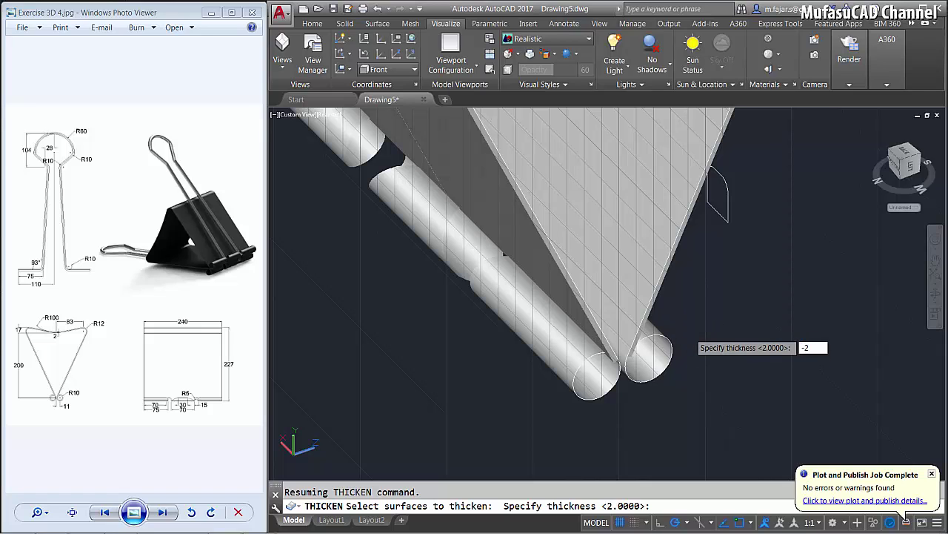
key("Return")
scroll(688, 337, "down", 3)
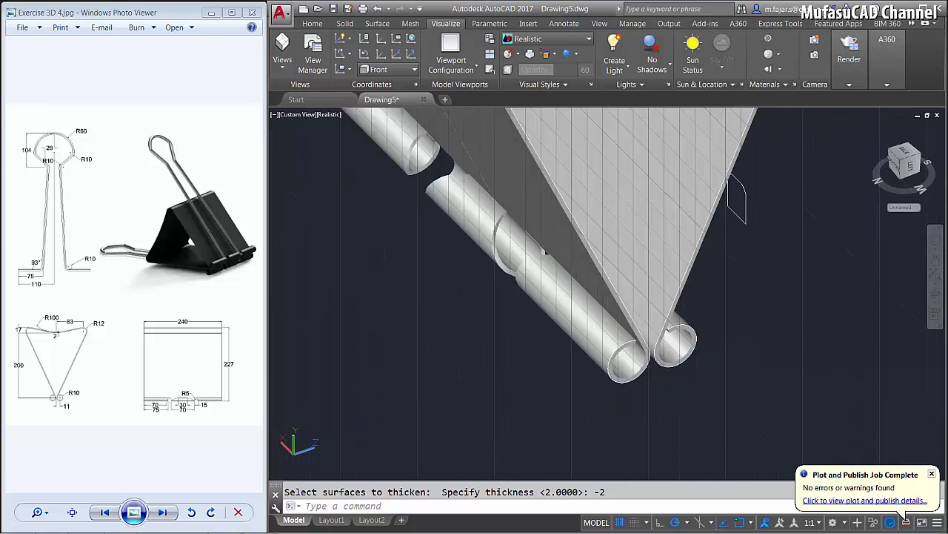
mouse_move(687, 337)
middle_mouse_down("shift")
mouse_move(734, 321)
mouse_move(599, 306)
mouse_move(643, 312)
mouse_move(622, 320)
middle_mouse_up("shift")
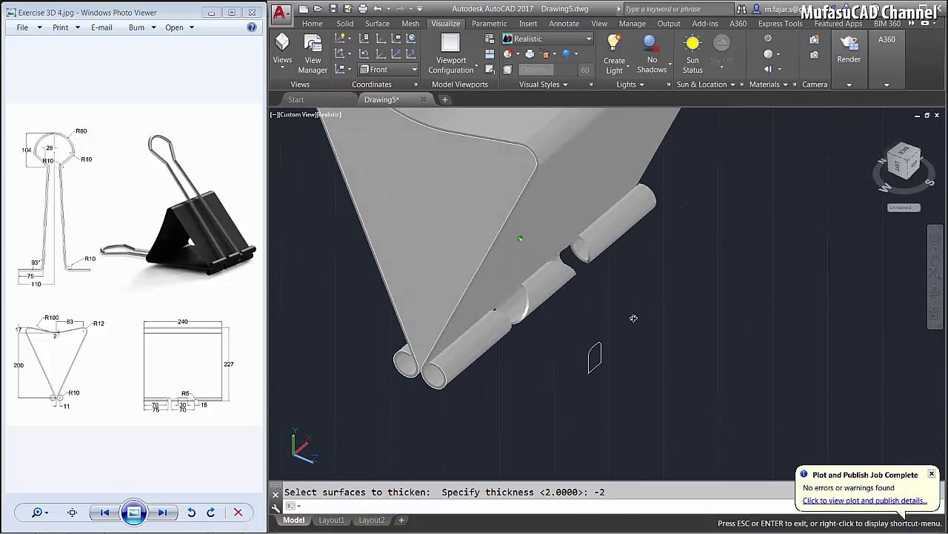
Set the Front view with the 2D Wireframe visual style
left_click(296, 116)
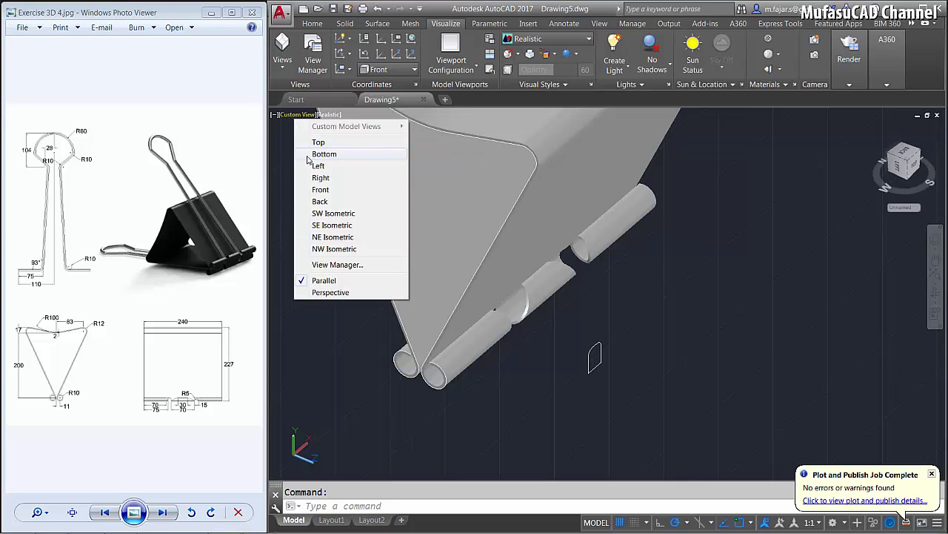
left_click(318, 190)
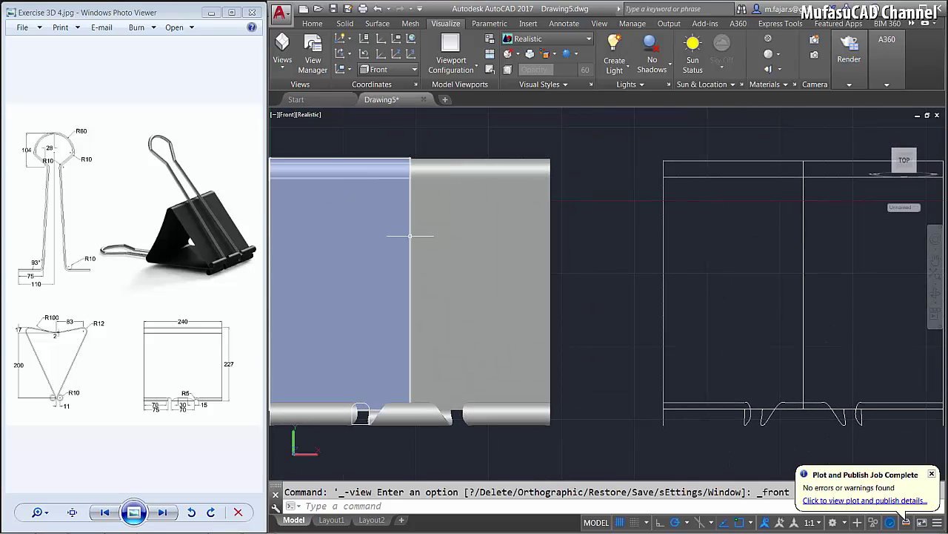
left_click(309, 116)
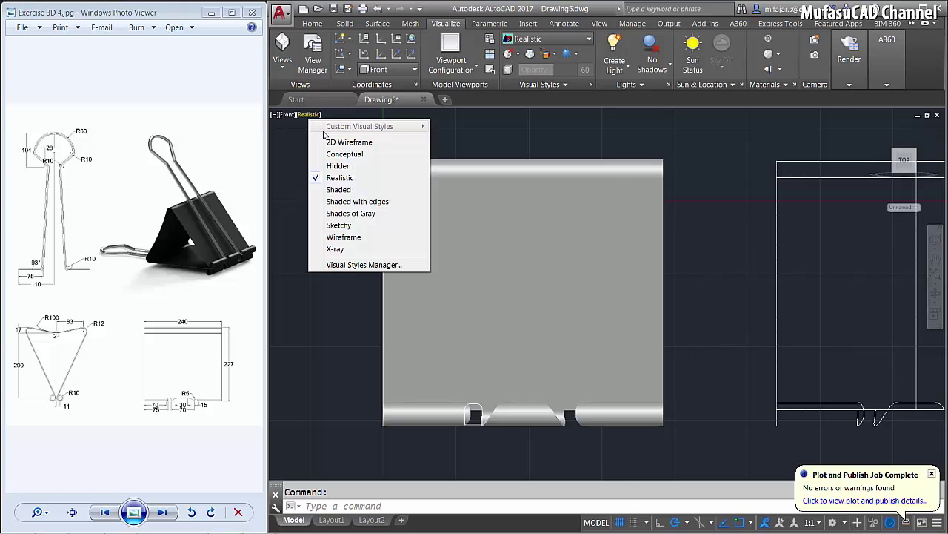
left_click(338, 147)
scroll(445, 222, "down", 2)
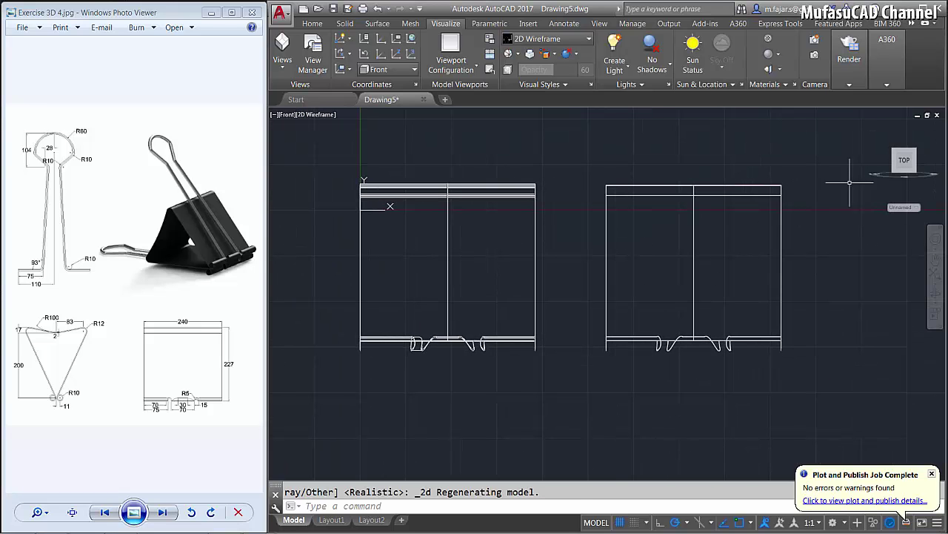
Crossing-select and erase the flattened right-hand copy of the clip
left_click(817, 167)
left_click(598, 372)
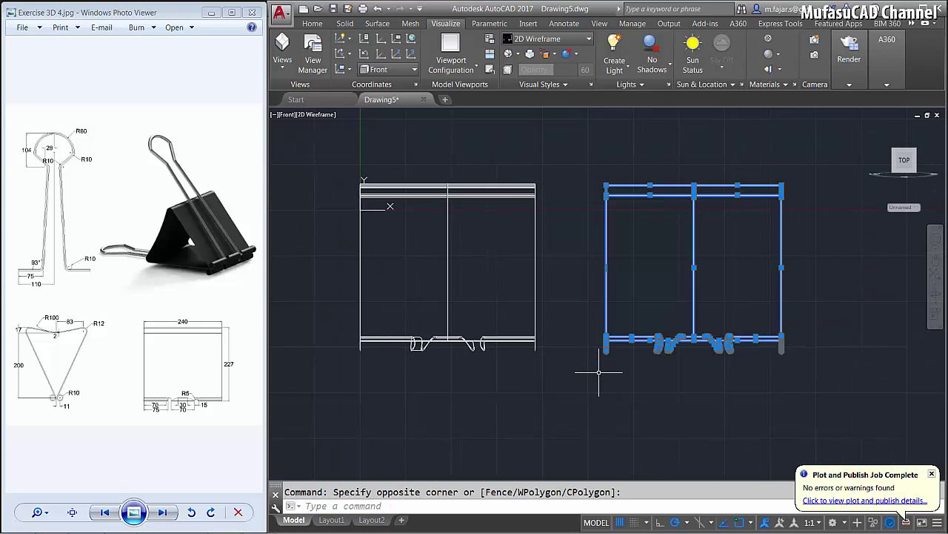
key("Delete")
middle_click_drag(454, 366, 493, 371)
type("mi")
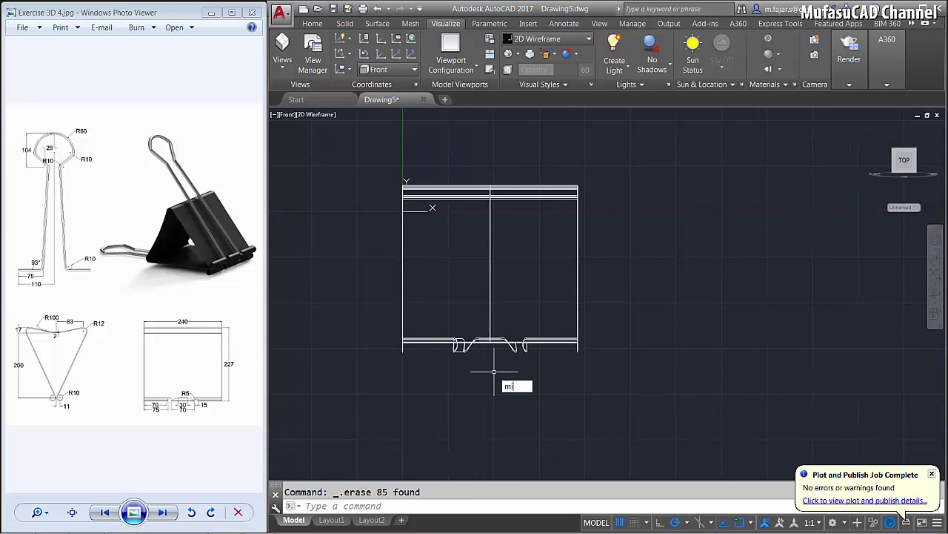
Mirror the notch profile about the clip's vertical centre line
key("Return")
scroll(470, 358, "up", 5)
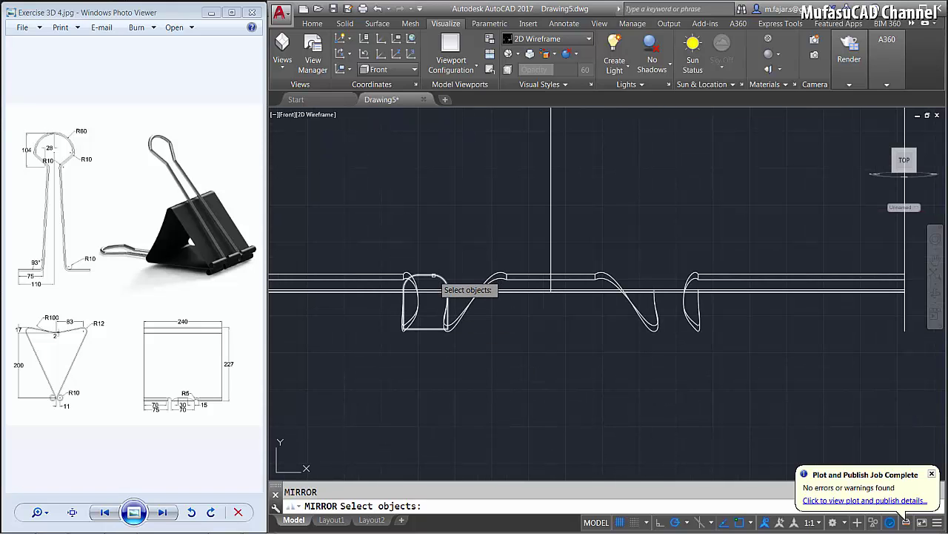
left_click(437, 280)
key("Return")
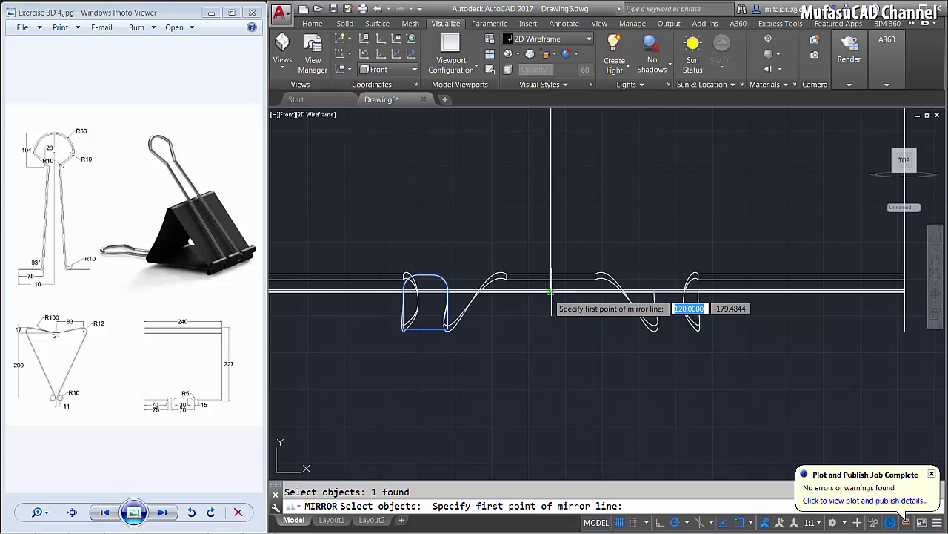
left_click(551, 291)
left_click(550, 316)
mouse_move(551, 319)
middle_mouse_down("shift")
mouse_move(567, 339)
mouse_move(546, 299)
mouse_move(525, 322)
mouse_move(642, 327)
middle_mouse_up("shift")
Keep the mirror source and extrude both notch profiles 120 units through the hinge tubes
key("Return")
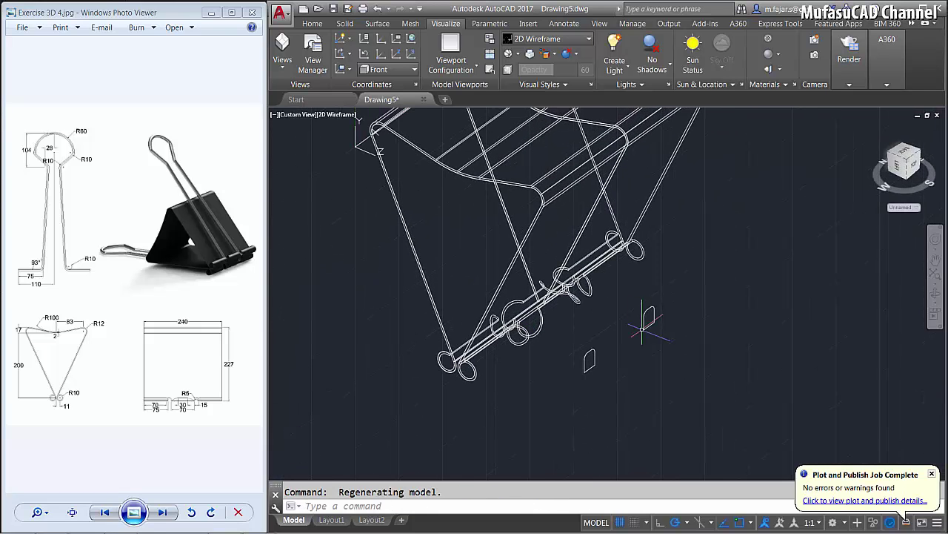
type("EXT")
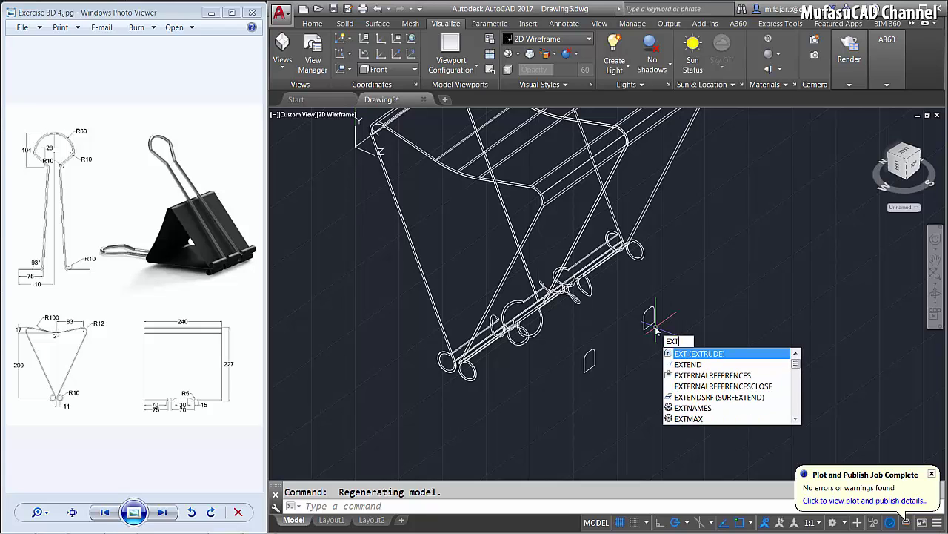
key("Return")
left_click_drag(664, 307, 565, 379)
key("Return")
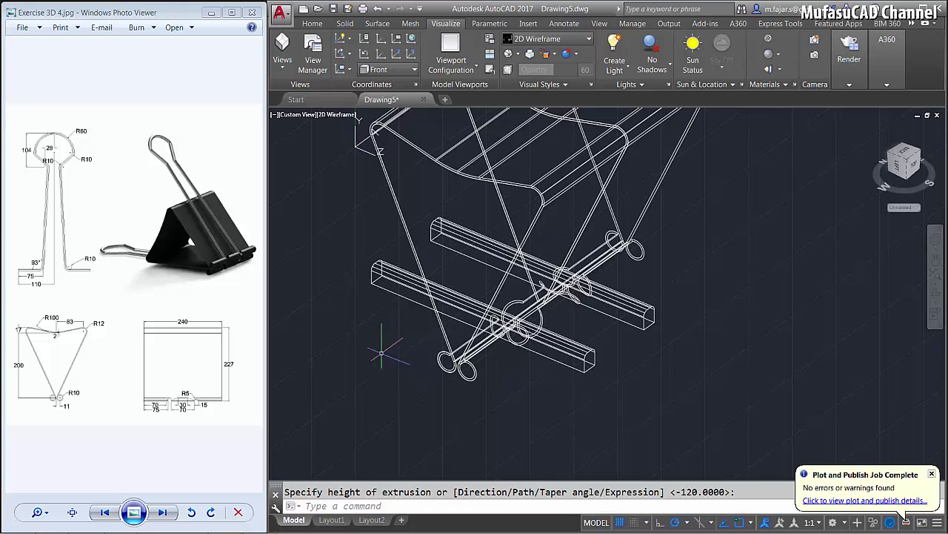
Switch to Realistic shading and orbit to view the hinge blocks
left_click(336, 114)
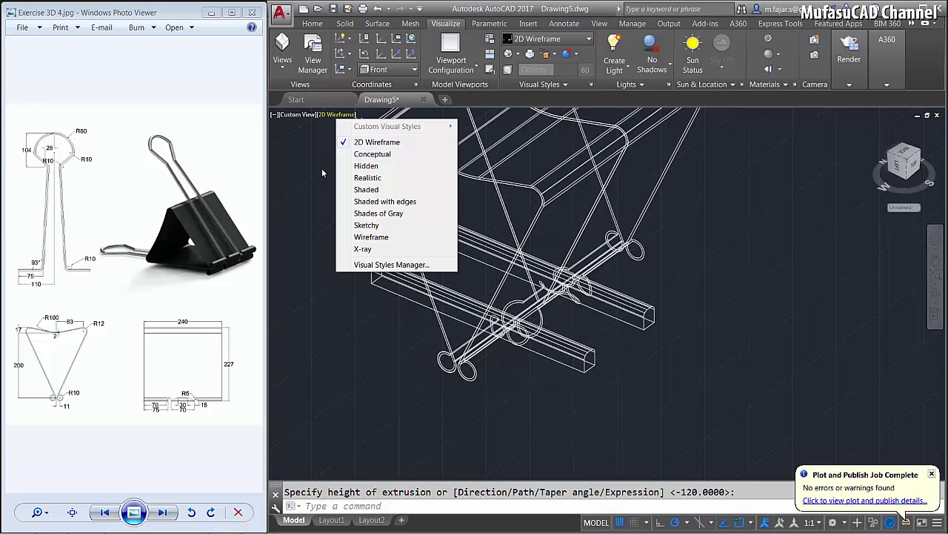
left_click(369, 181)
mouse_move(369, 181)
middle_mouse_down("shift")
mouse_move(469, 246)
mouse_move(449, 267)
middle_mouse_up("shift")
type("s")
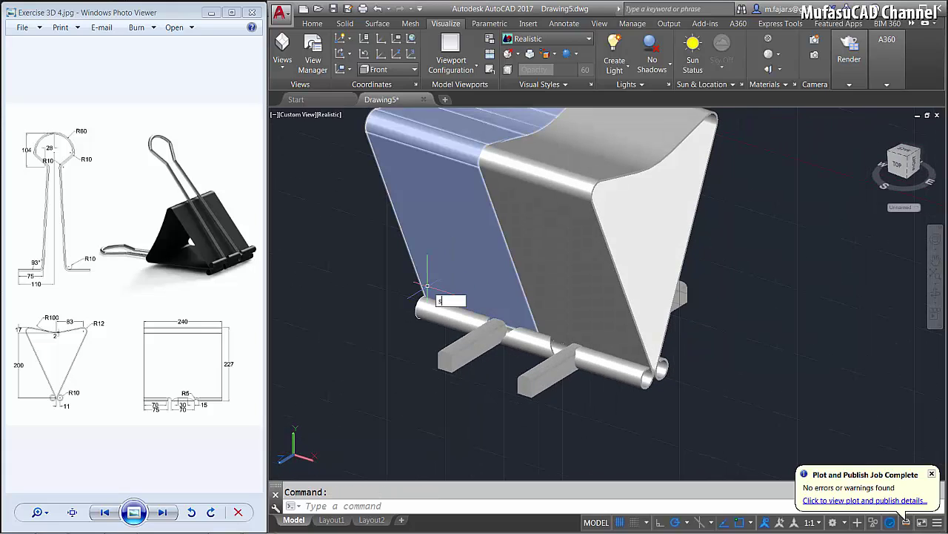
Subtract both extruded blocks from the two clip panels, notching the hinge tubes, and orbit to inspect
type("u")
key("Return")
left_click(549, 229)
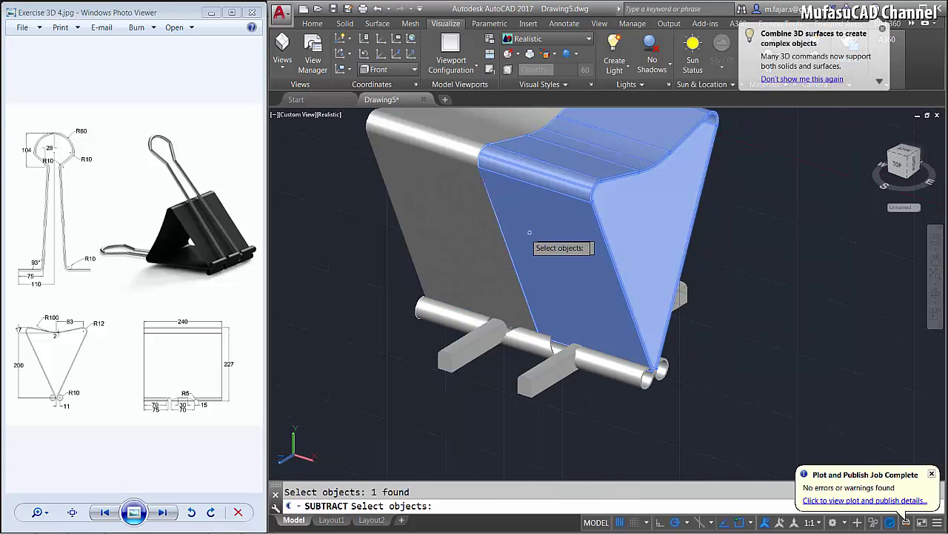
left_click(461, 208)
key("Return")
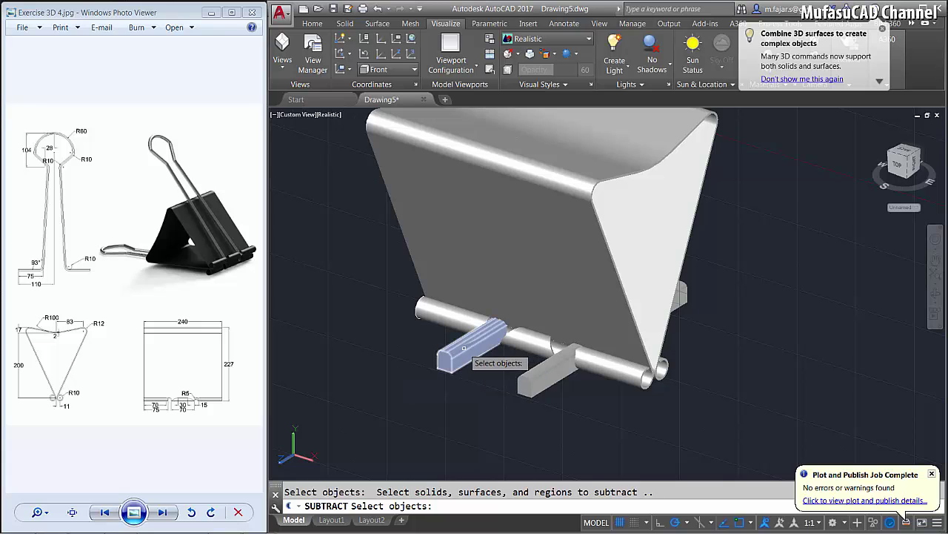
left_click(463, 349)
left_click(542, 376)
key("Return")
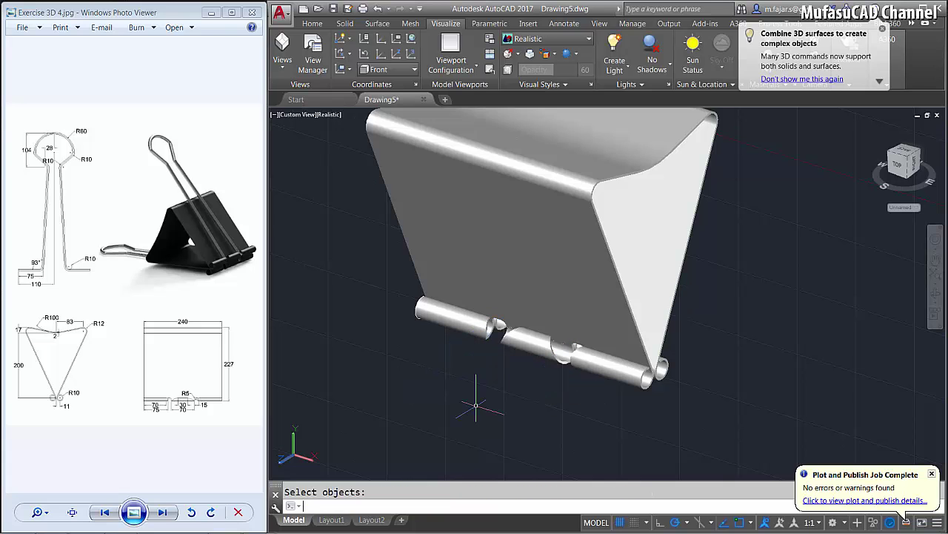
middle_click_drag(524, 383, 609, 331, "shift")
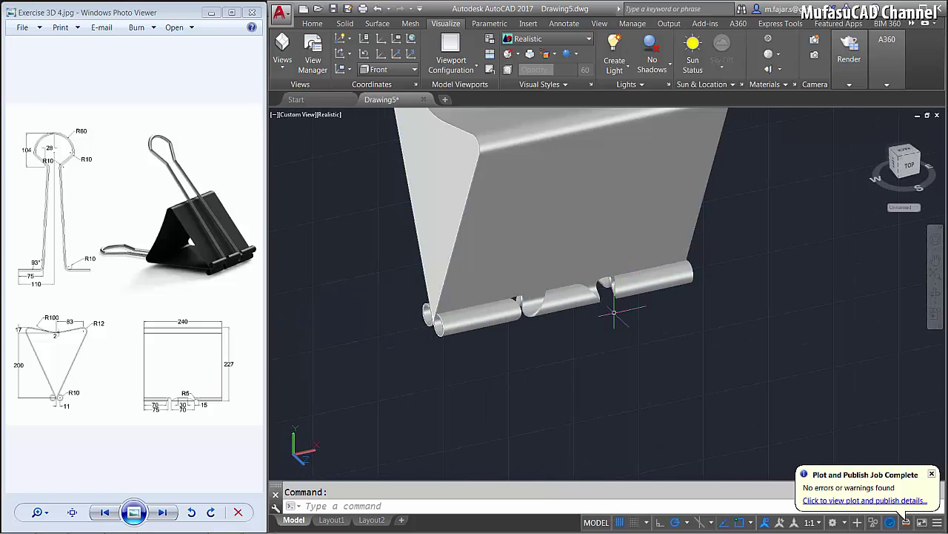
mouse_move(615, 313)
middle_mouse_down("shift")
mouse_move(611, 327)
mouse_move(609, 243)
middle_mouse_up("shift")
type("UNI")
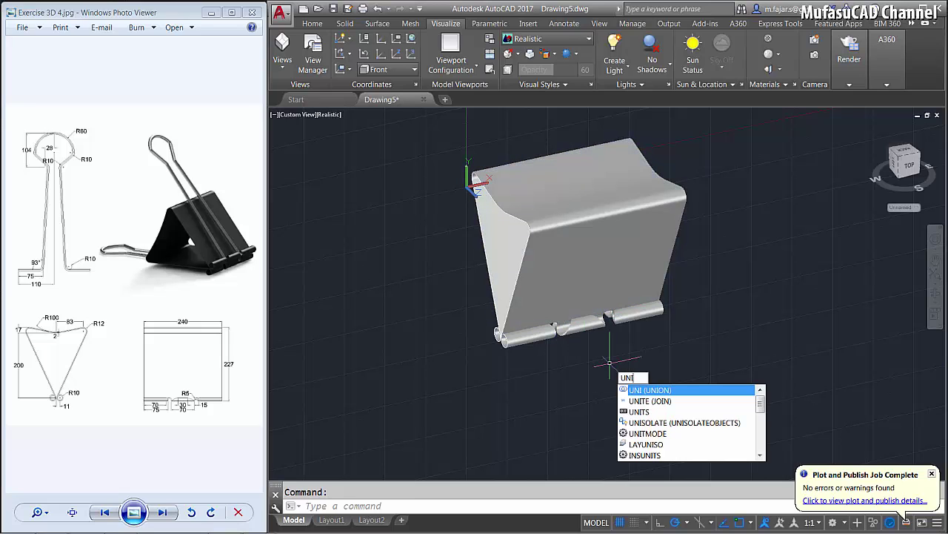
Union the clip body and notched hinge tubes into one solid and orbit to inspect it
key("Return")
left_click(642, 283)
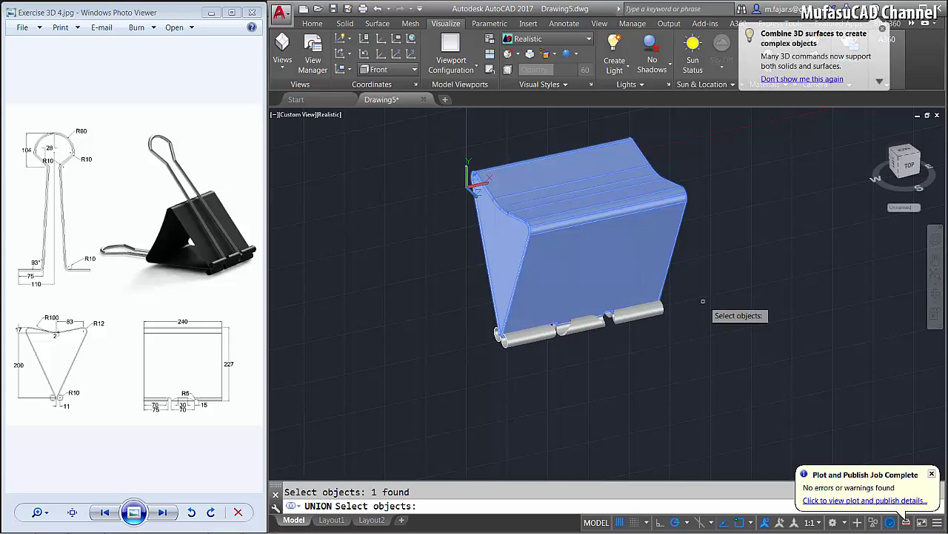
left_click(738, 246)
left_click(511, 382)
key("Return")
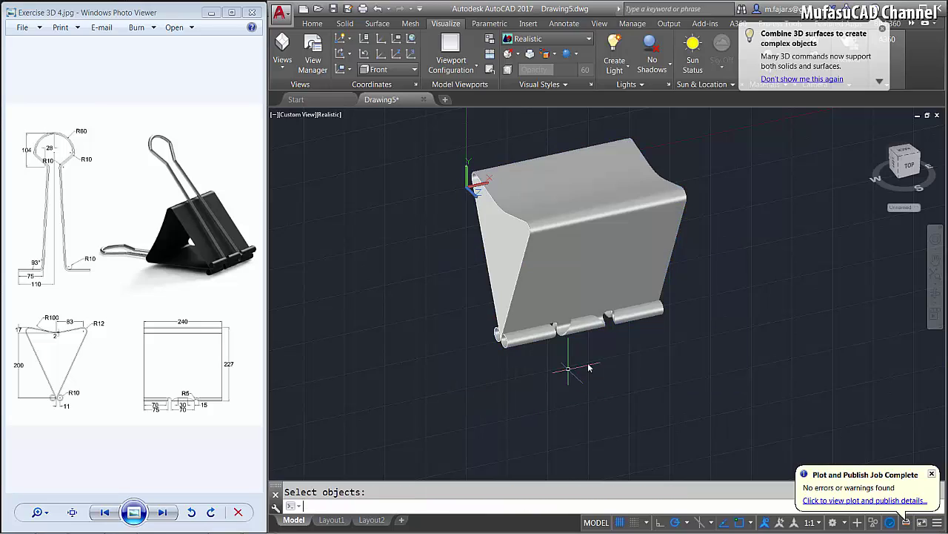
left_click(607, 258)
mouse_move(594, 354)
middle_mouse_down("shift")
mouse_move(511, 353)
mouse_move(578, 318)
mouse_move(621, 325)
middle_mouse_up("shift")
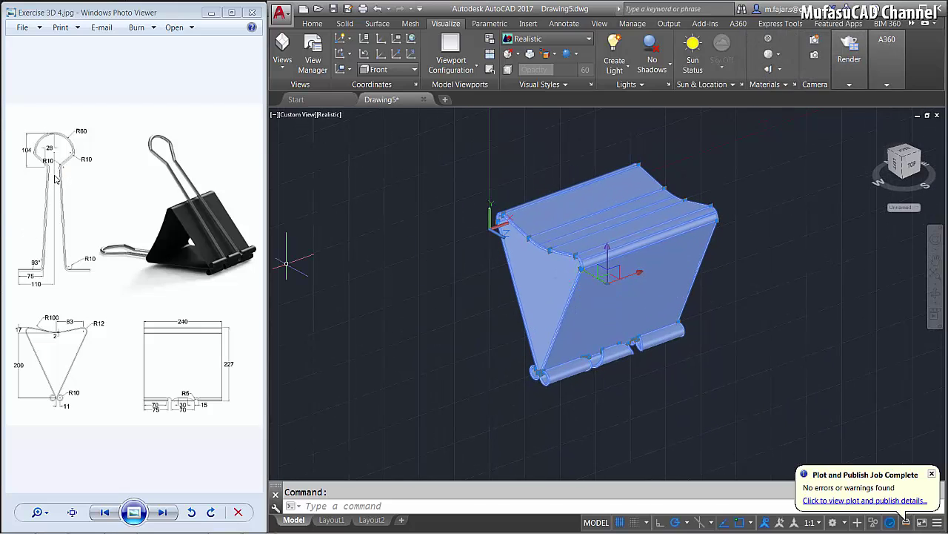
Switch the viewport to the Front view with the 2D Wireframe visual style
left_click(297, 115)
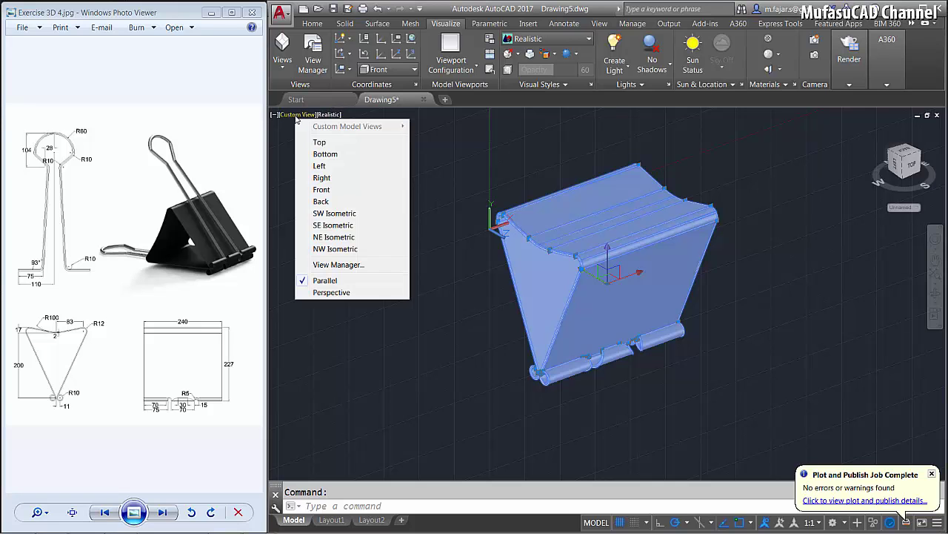
left_click(320, 190)
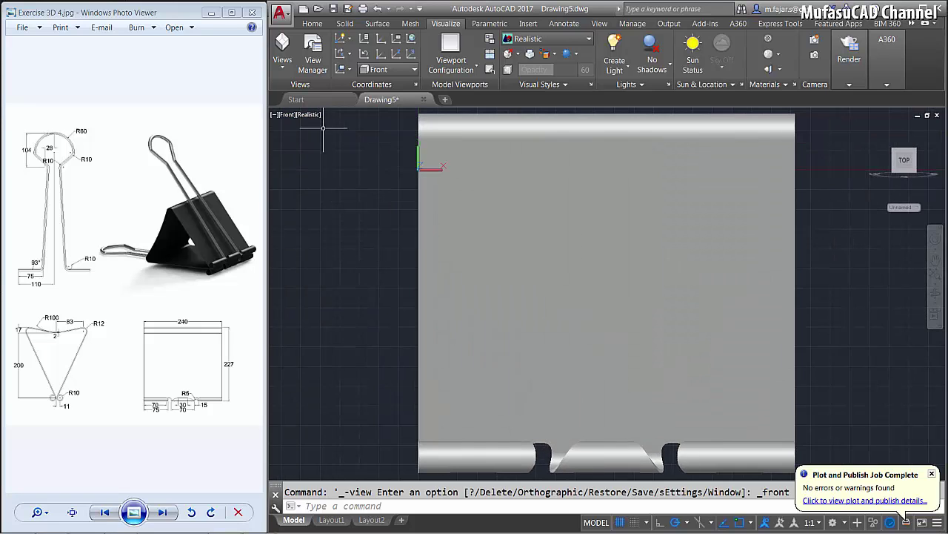
left_click(310, 115)
left_click(351, 141)
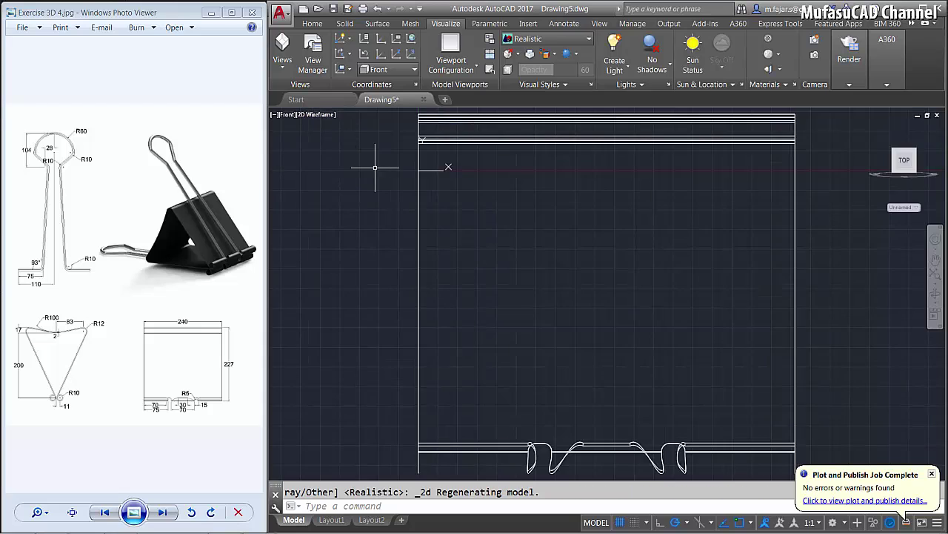
Zoom out and start a new line at a point in empty space right of the clip
scroll(542, 248, "down", 3)
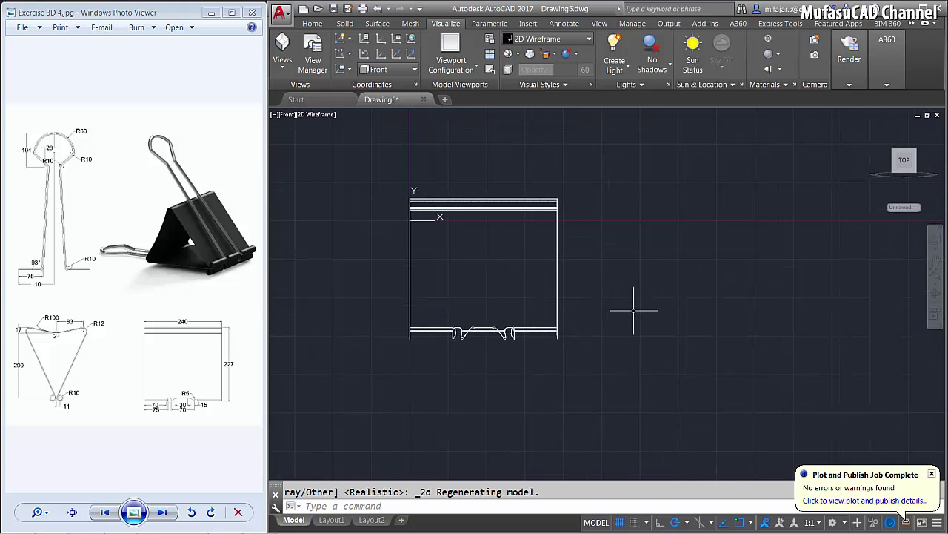
type("L")
key("Return")
left_click(617, 332)
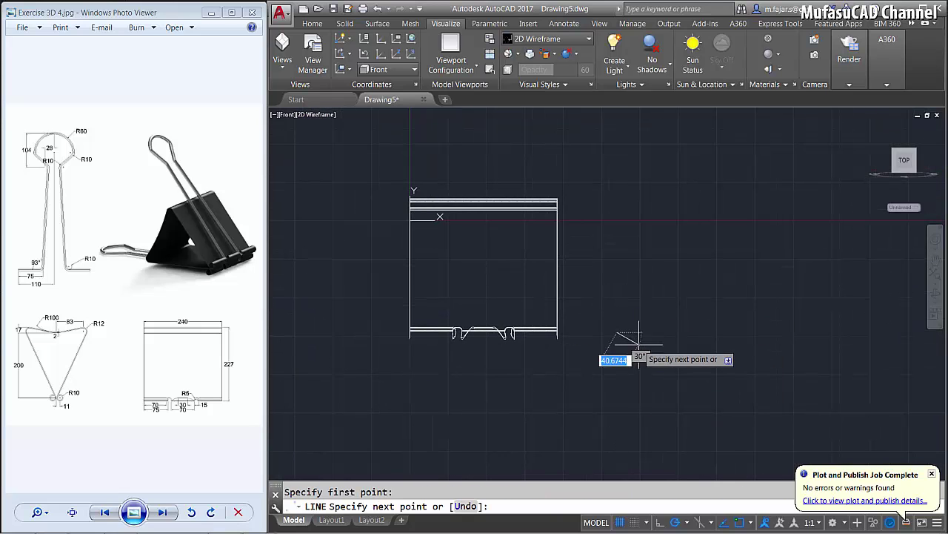
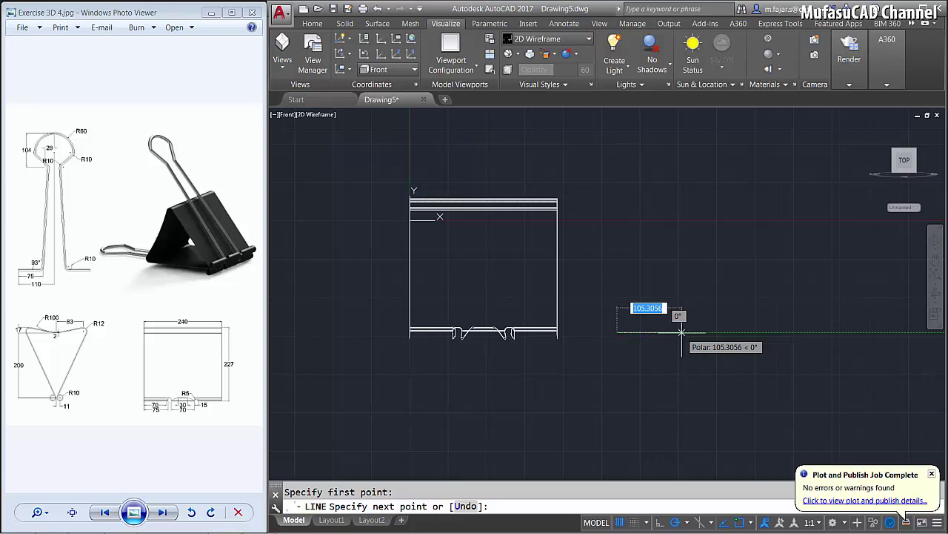
Draw the handle's 75-unit horizontal base and 420-unit vertical upright lines
key("Return")
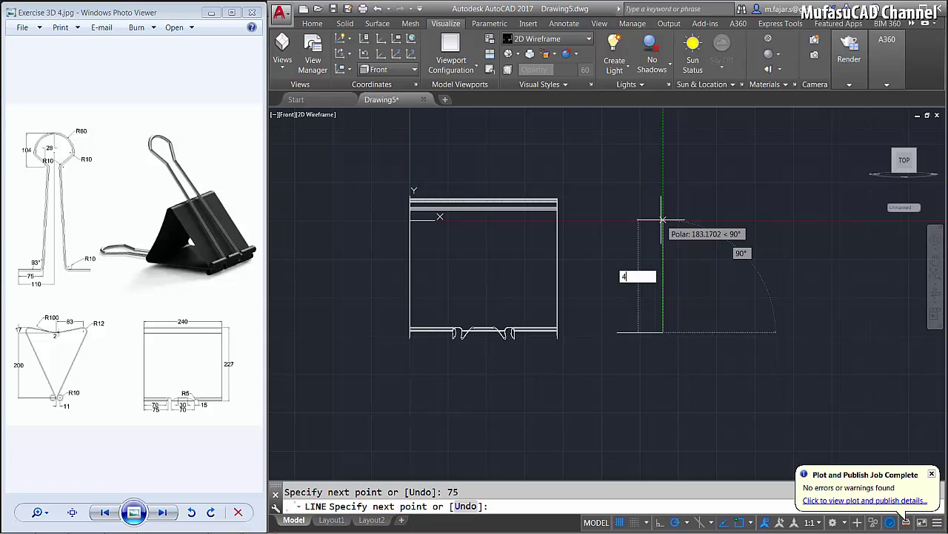
key("Return")
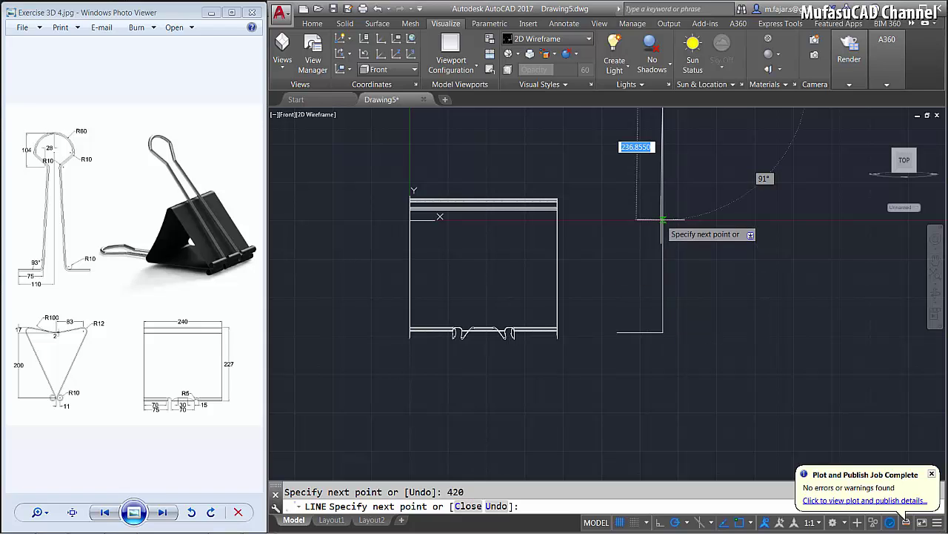
key("Return")
middle_click_drag(692, 229, 659, 292)
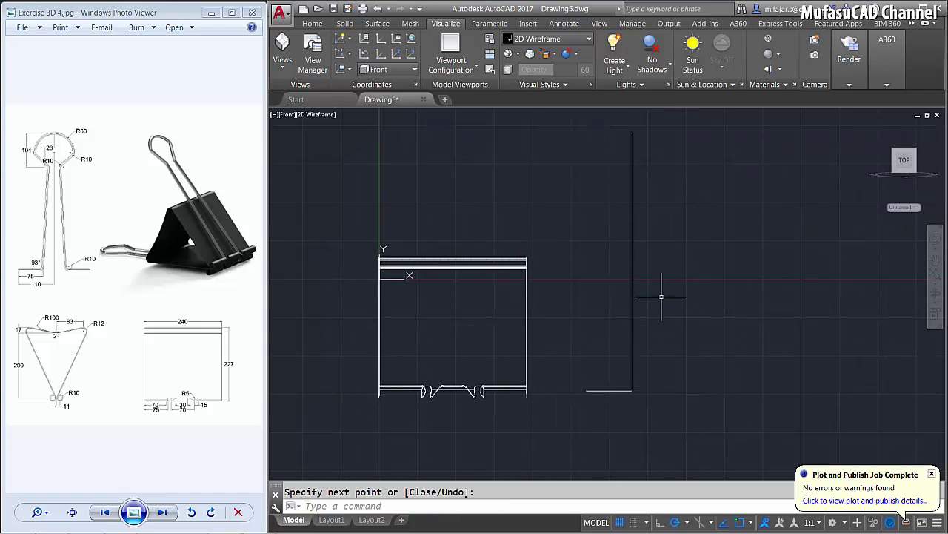
type("M")
Move the vertical upright line 35 units to the right
key("Return")
left_click(697, 297)
left_click(582, 267)
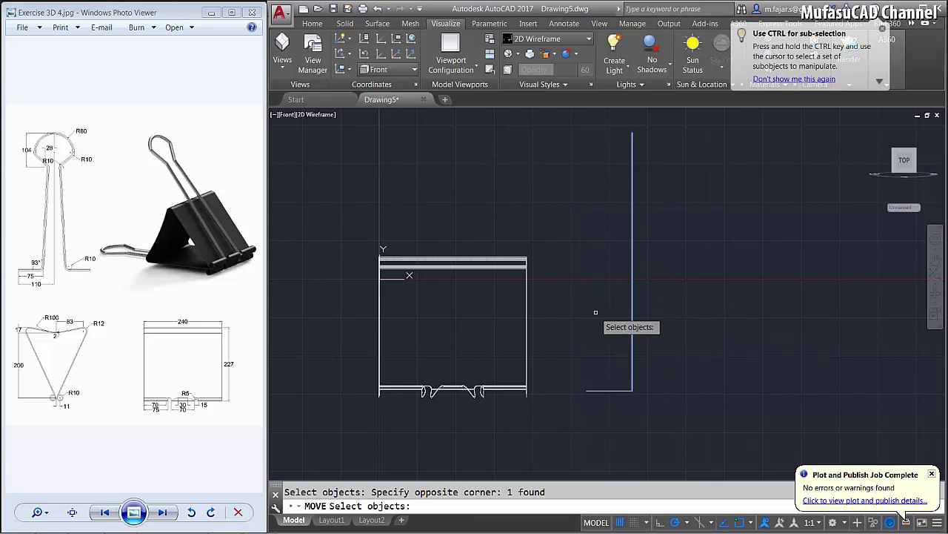
key("Return")
left_click(658, 279)
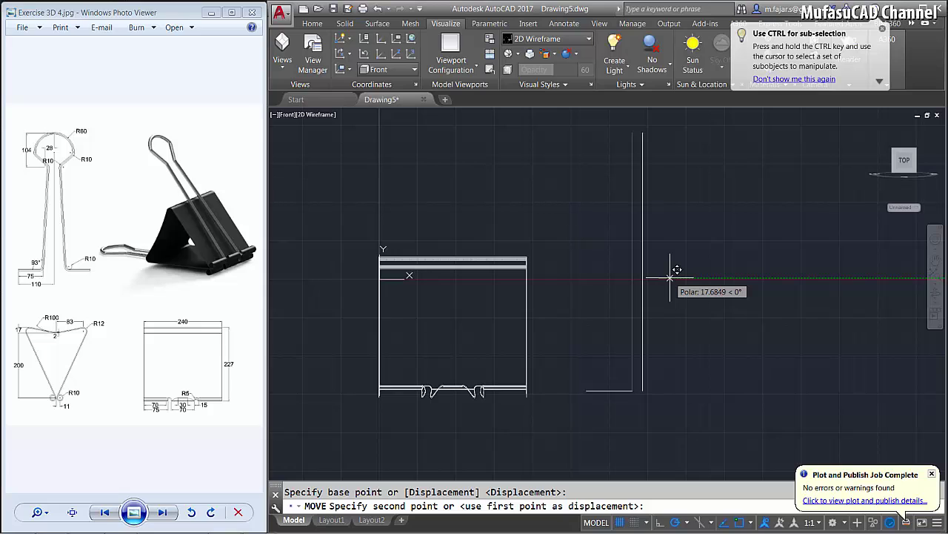
type("35")
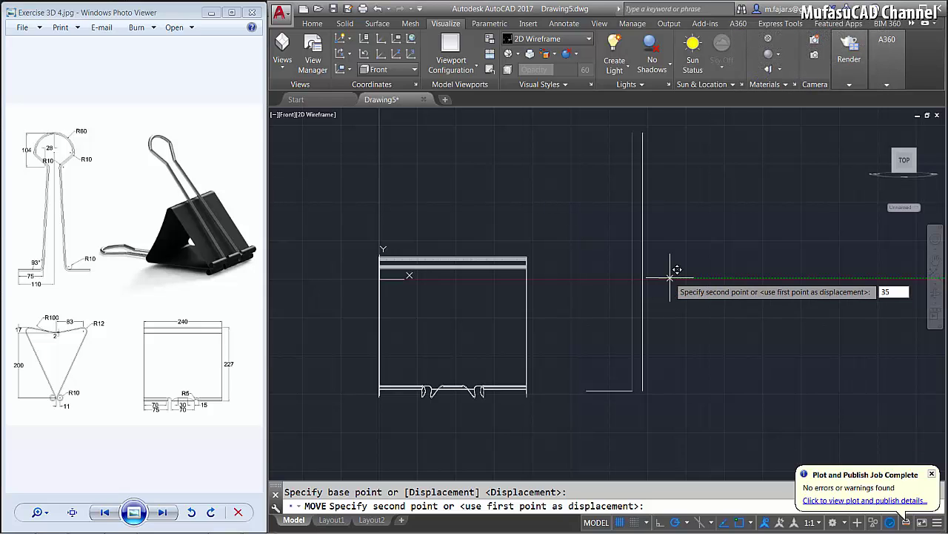
key("Return")
middle_click_drag(688, 279, 666, 326)
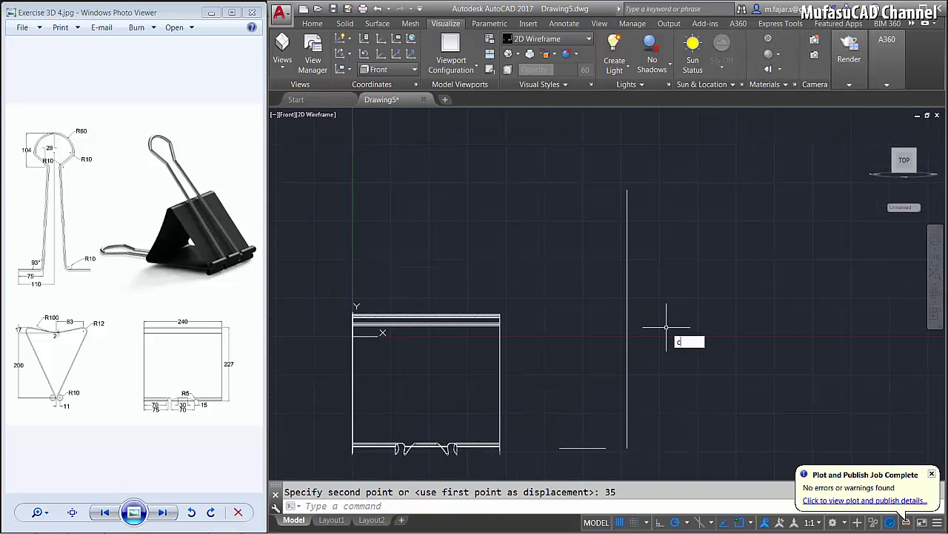
type("c")
key("Return")
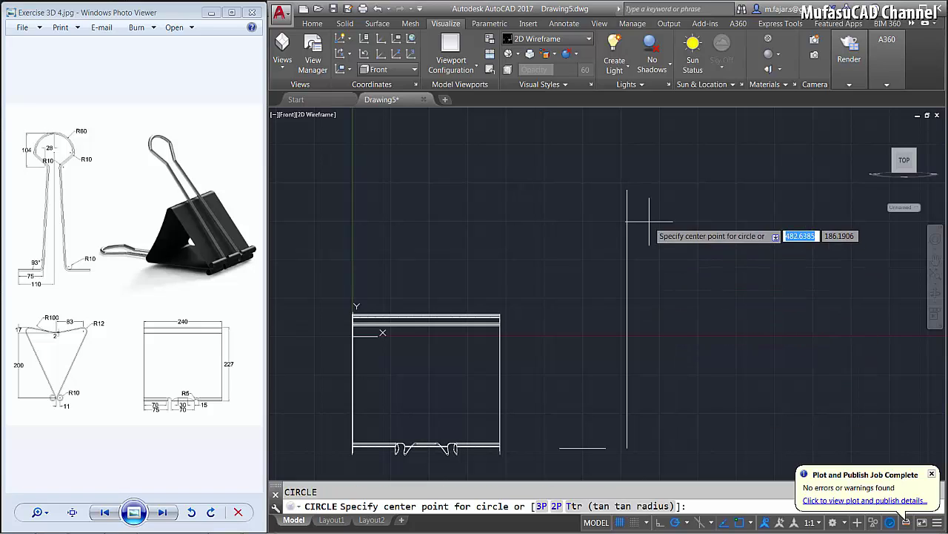
Draw a radius-60 circle and move it onto the upright's top end
left_click(692, 251)
type("60")
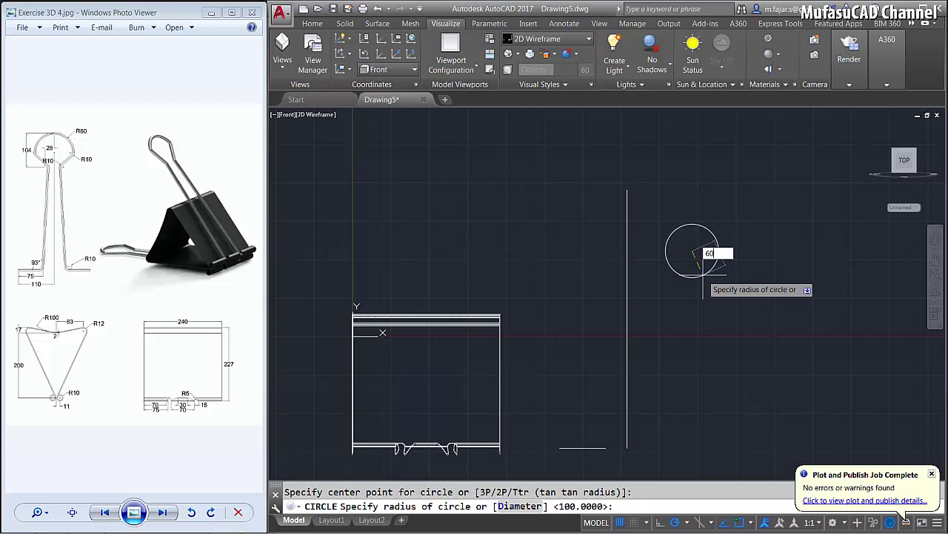
key("Return")
key("Return")
left_click(745, 239)
left_click(684, 269)
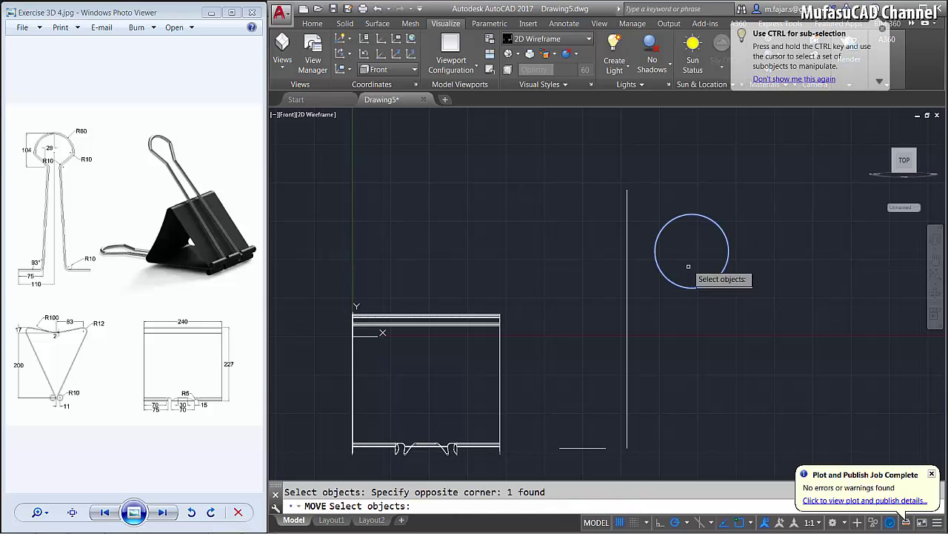
key("Return")
left_click(692, 215)
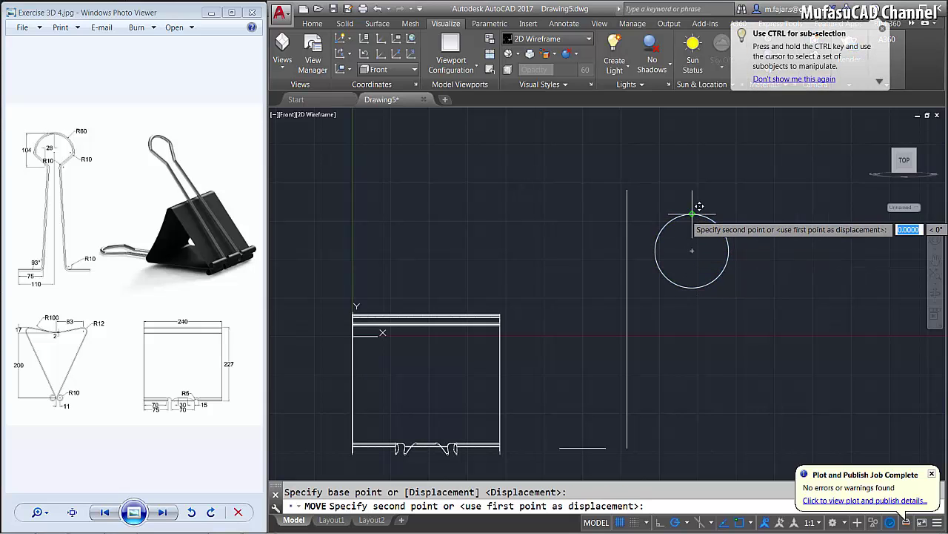
left_click(629, 191)
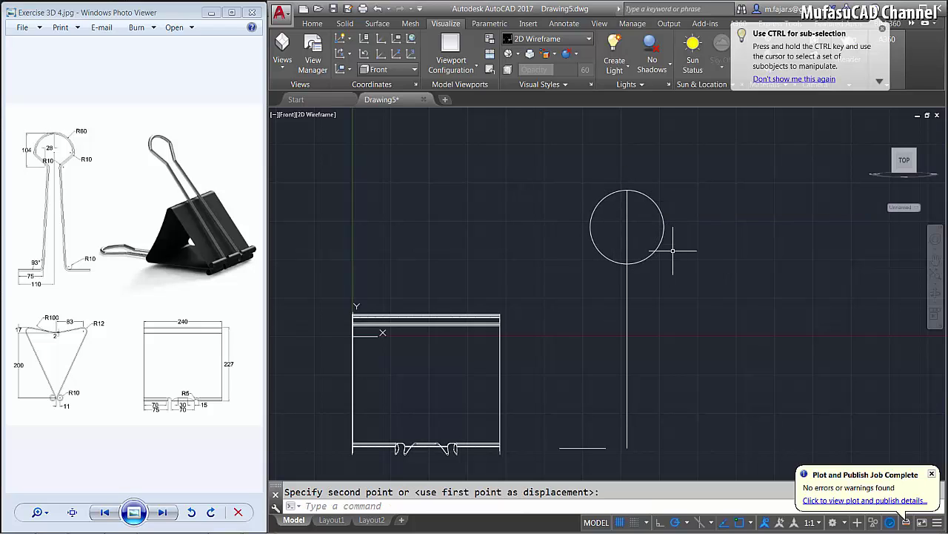
type("C")
Add a radius-10 circle at the big circle's top and move it 104 units down
key("Return")
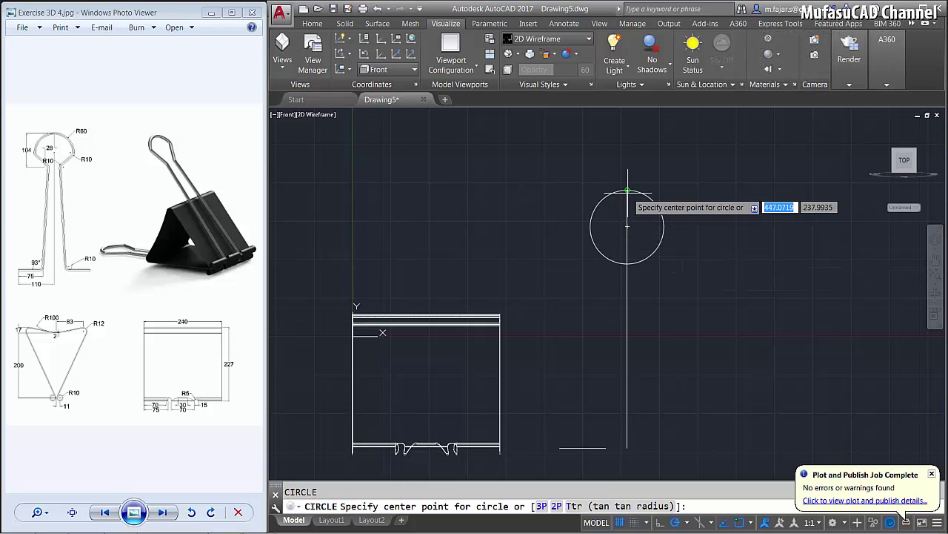
left_click(627, 190)
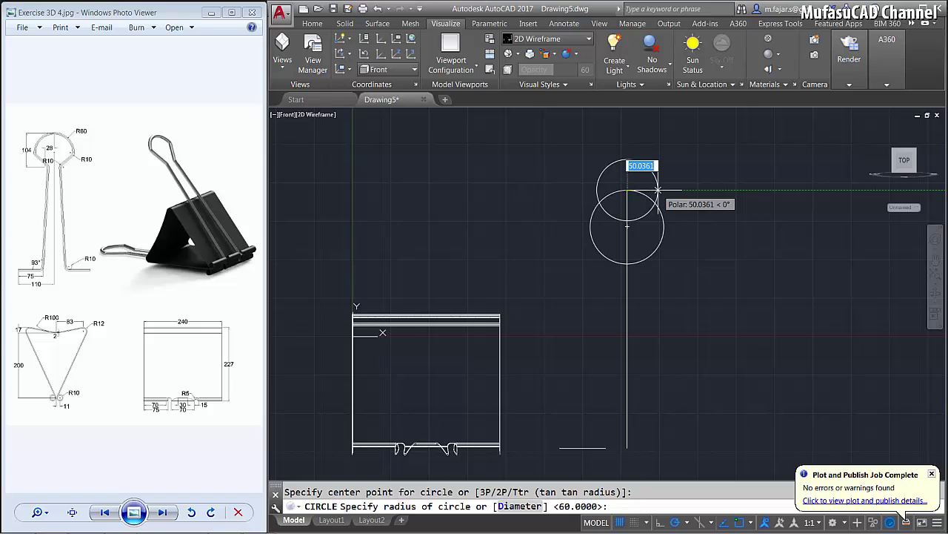
type("10")
key("Return")
type("m")
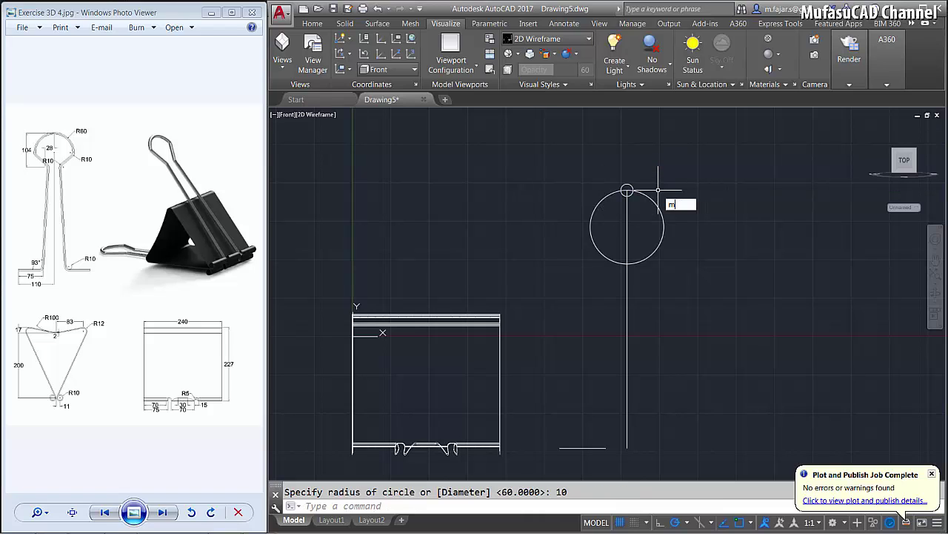
key("Return")
left_click(627, 188)
key("Return")
left_click(627, 190)
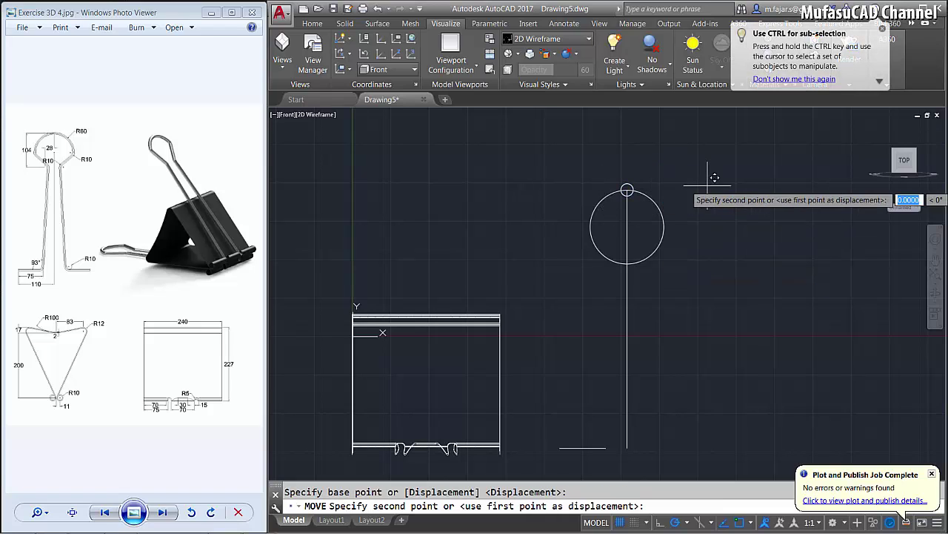
type("1")
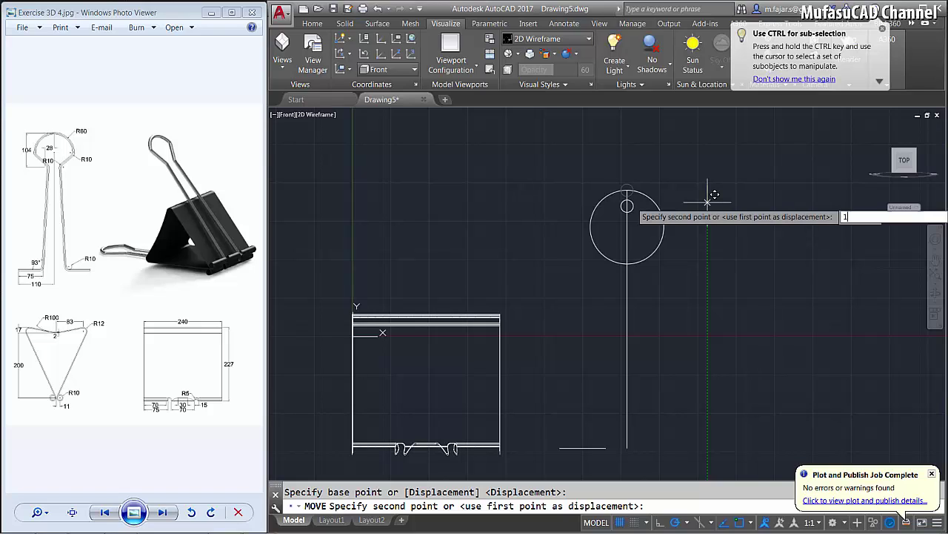
type("04")
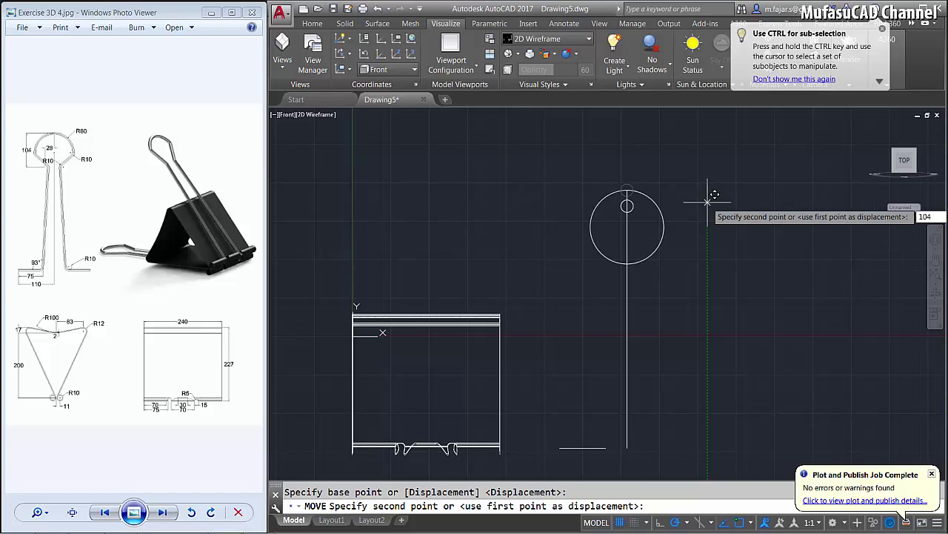
key("Return")
Shift the small circle 28 units to the left
type("m")
key("Return")
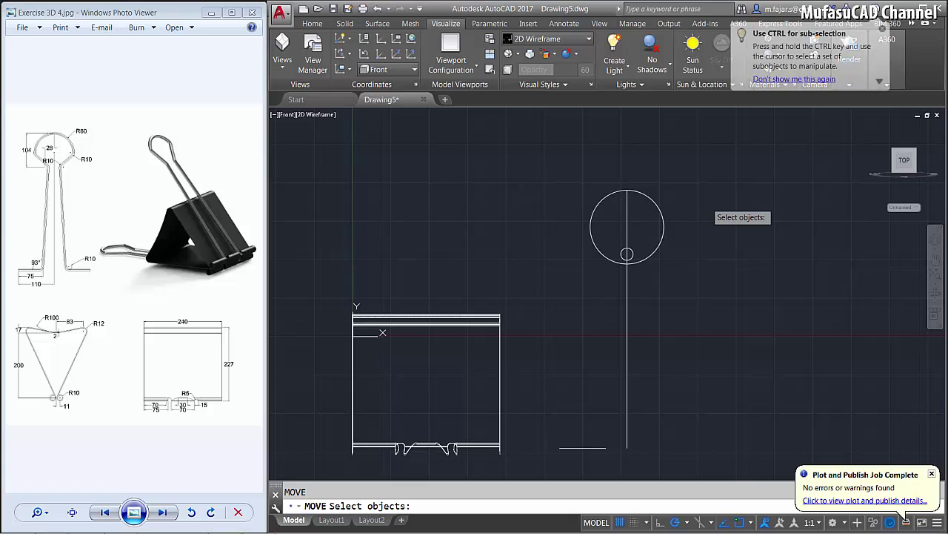
left_click(627, 255)
key("Return")
left_click(720, 276)
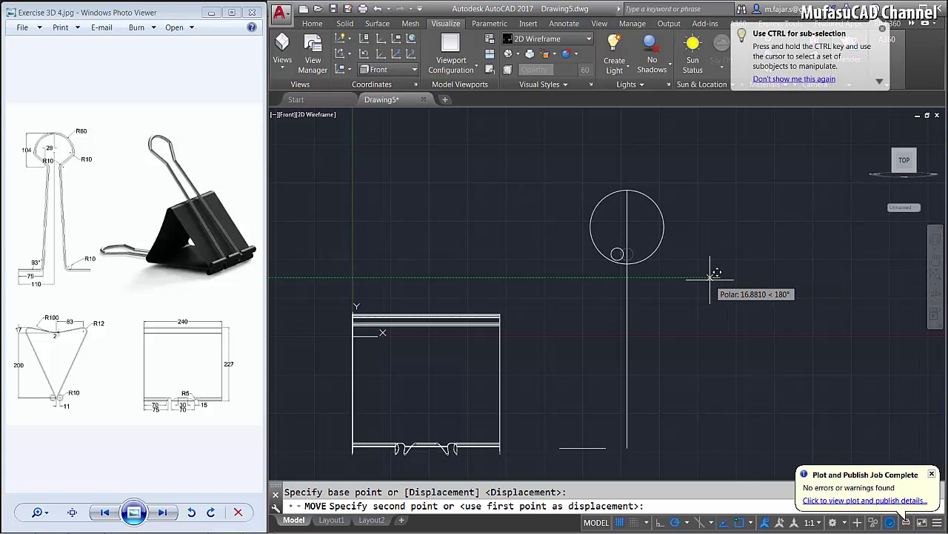
type("2")
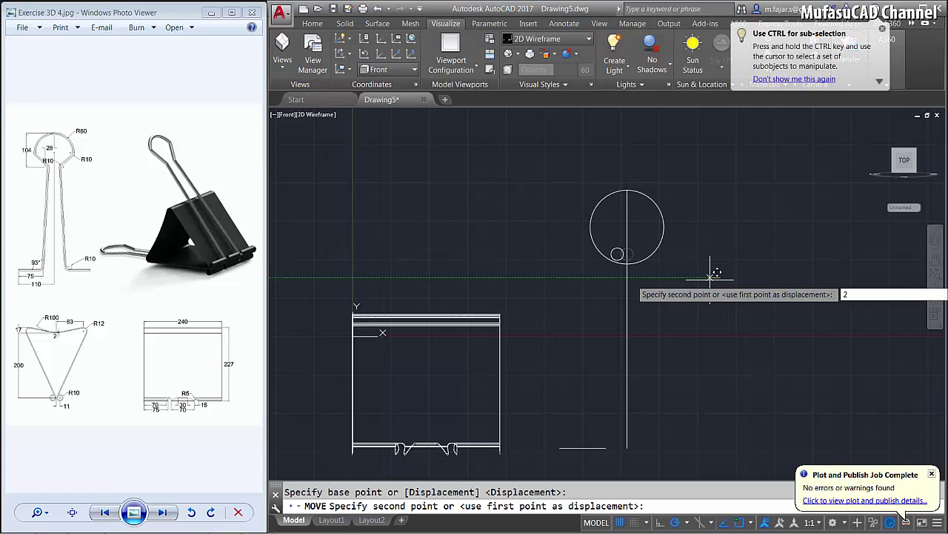
type("8")
key("Return")
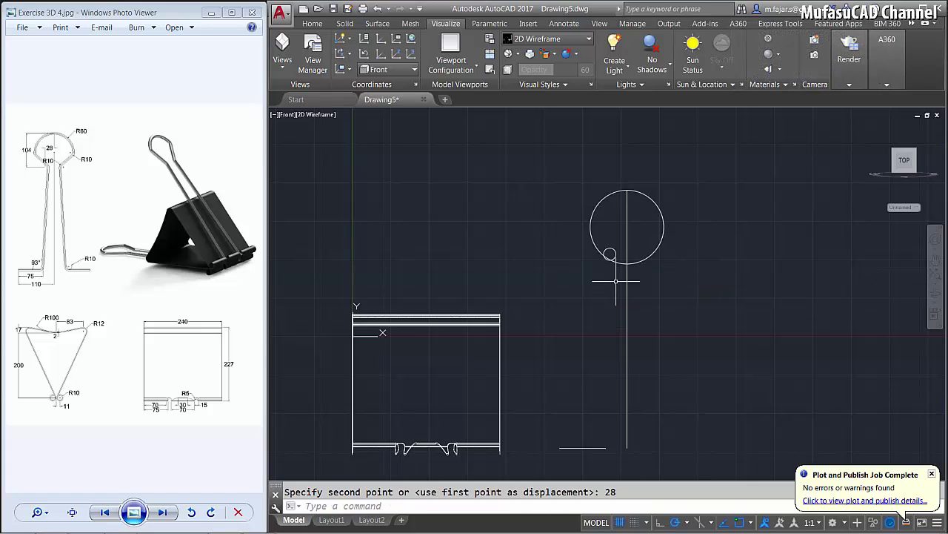
Copy the small circle to a second position at the upper left
scroll(615, 278, "up", 2)
type("o")
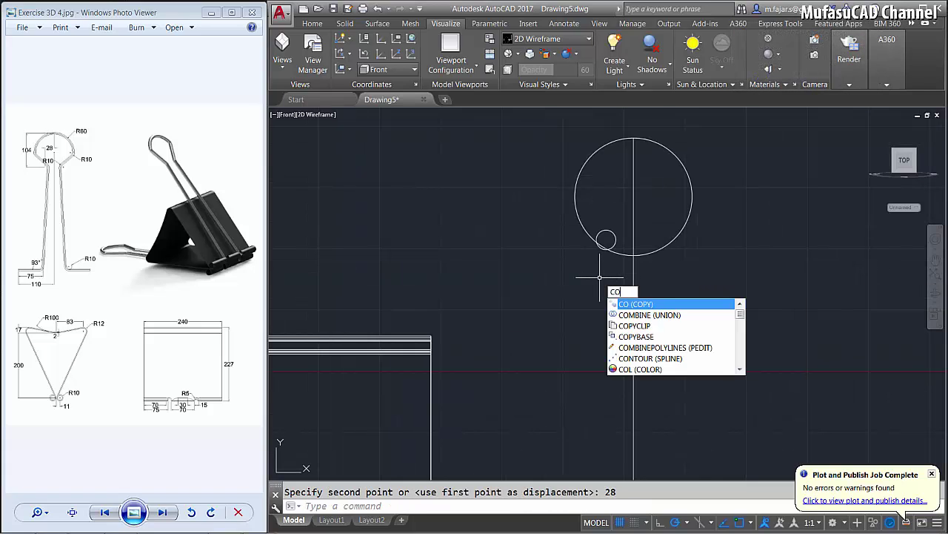
key("Return")
left_click(603, 239)
key("Return")
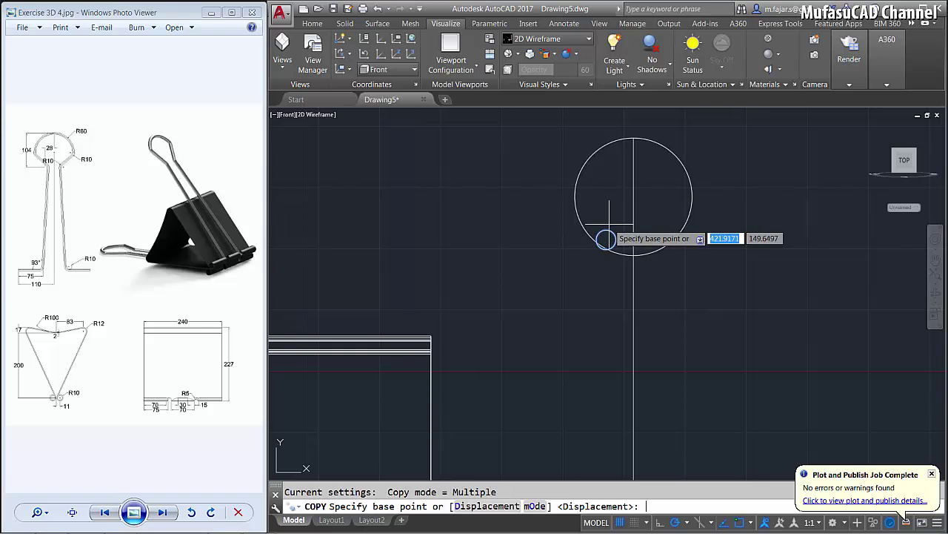
scroll(605, 237, "up", 4)
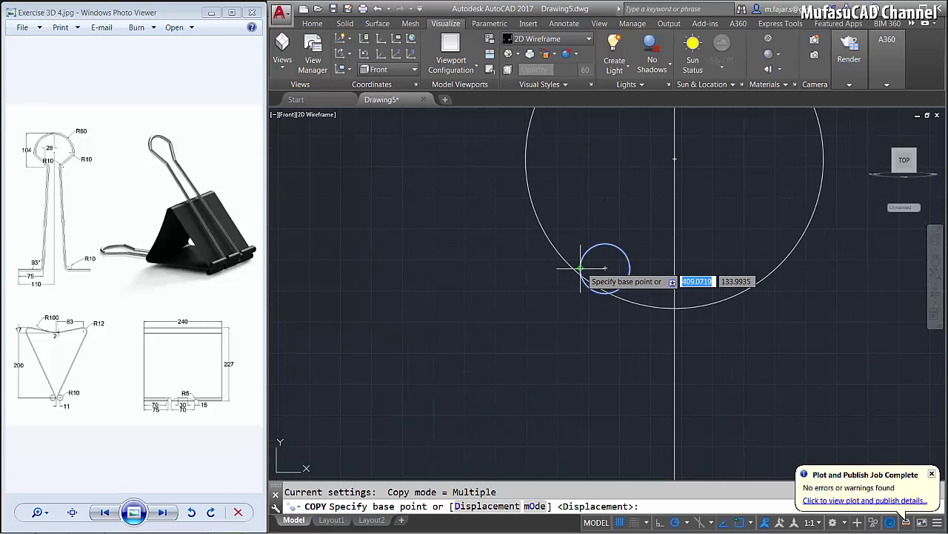
left_click(580, 268)
left_click(527, 153)
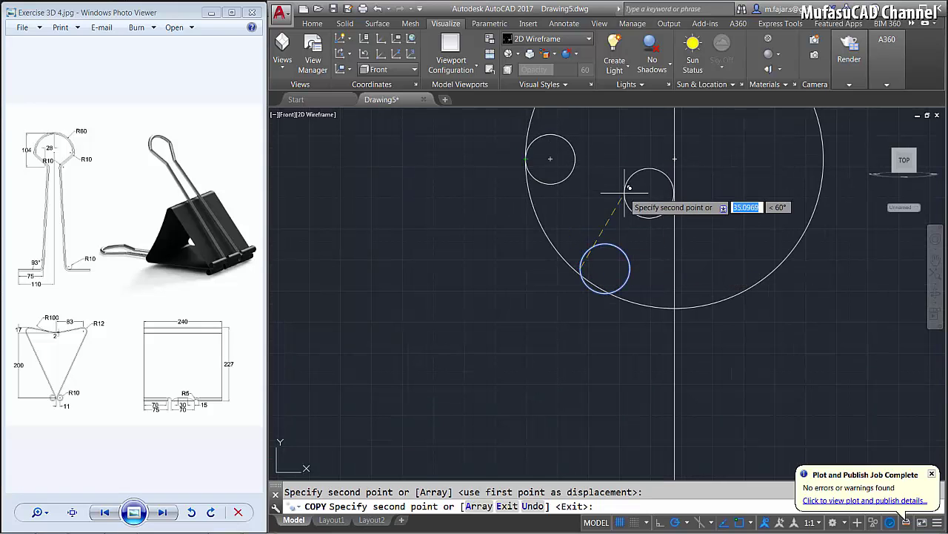
scroll(624, 198, "down", 3)
key("Return")
Trim away the big circle's unwanted arcs between the small circles
type("r")
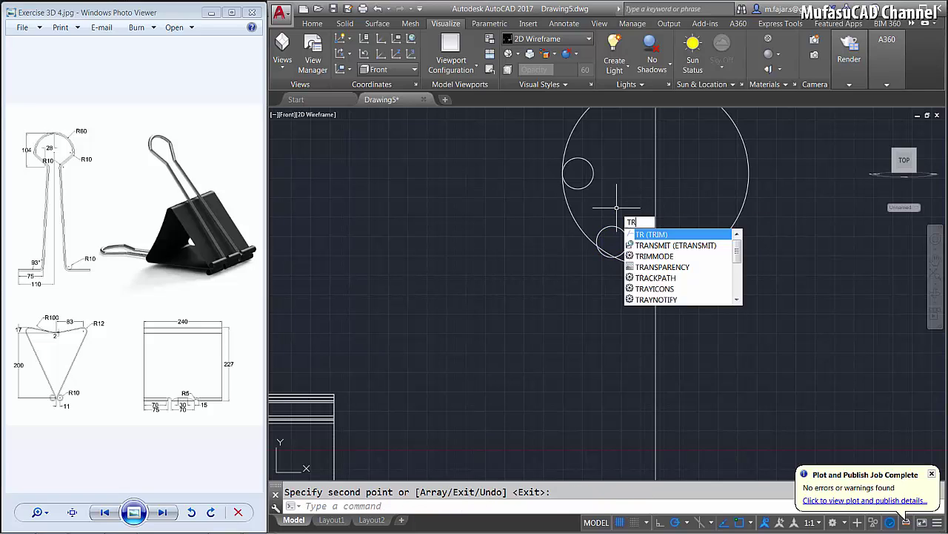
key("Return")
key("Return")
left_click(586, 205)
left_click(567, 214)
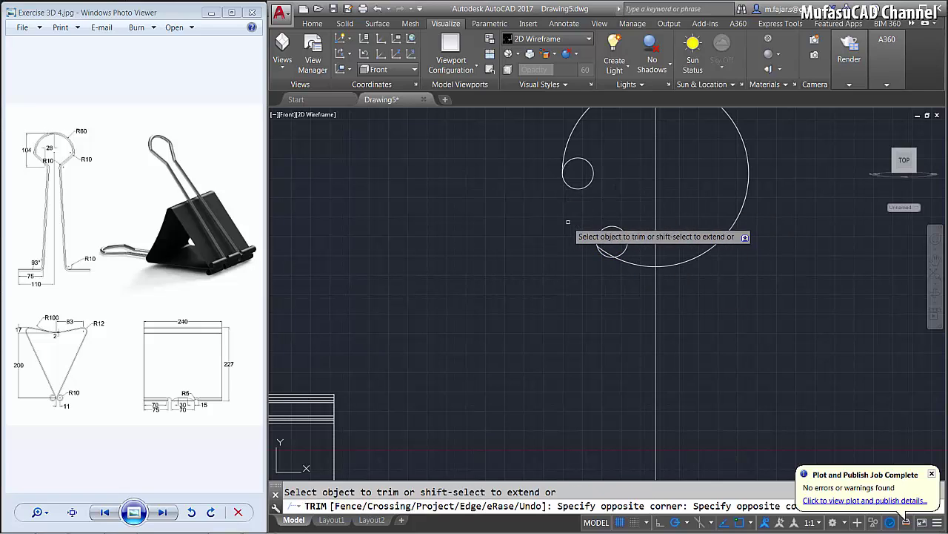
left_click(730, 228)
key("Return")
Delete the leftover arc beside the lower small circle and view the whole clip
left_click(663, 282)
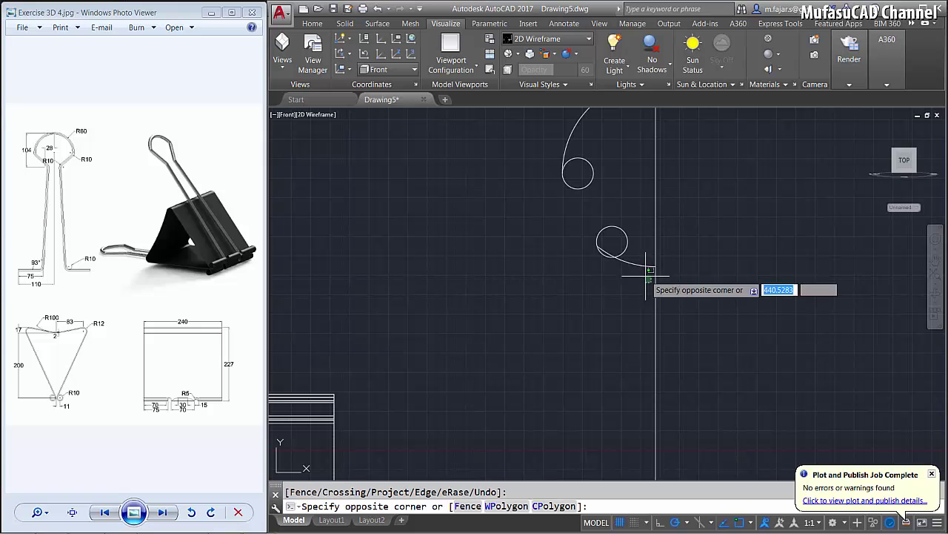
left_click(640, 260)
key("Delete")
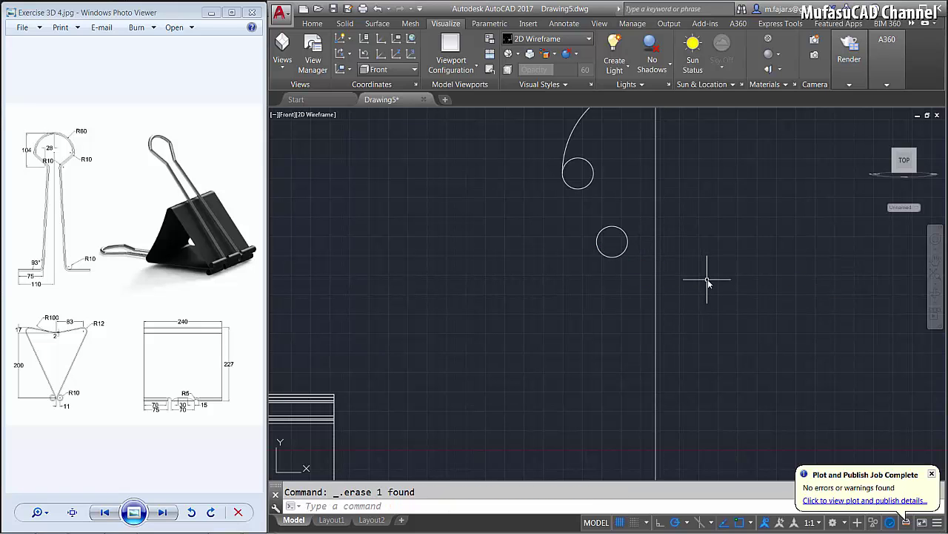
scroll(710, 275, "down", 3)
scroll(710, 275, "down", 2)
mouse_move(689, 267)
middle_mouse_down()
mouse_move(656, 256)
mouse_move(644, 272)
middle_mouse_up()
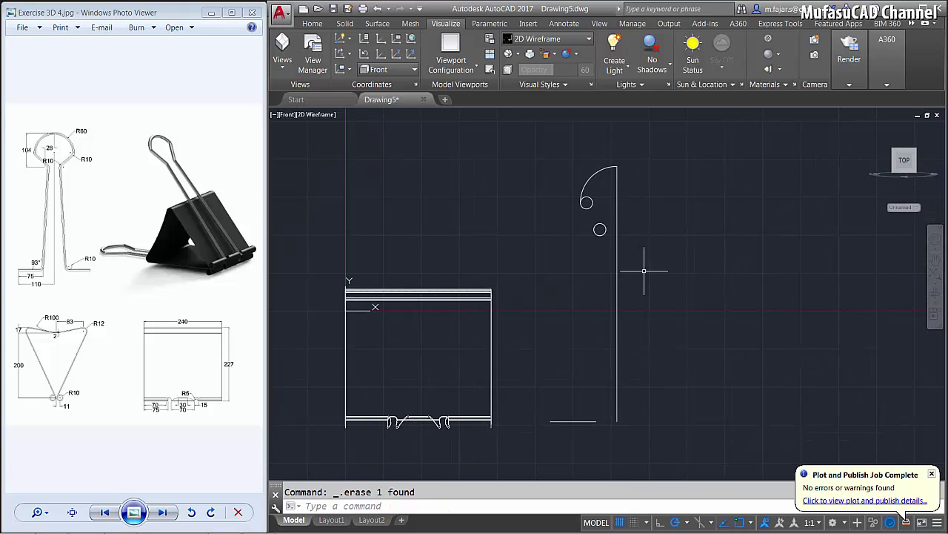
type("L")
Draw a line tangent to both the upper and lower small circles
key("Return")
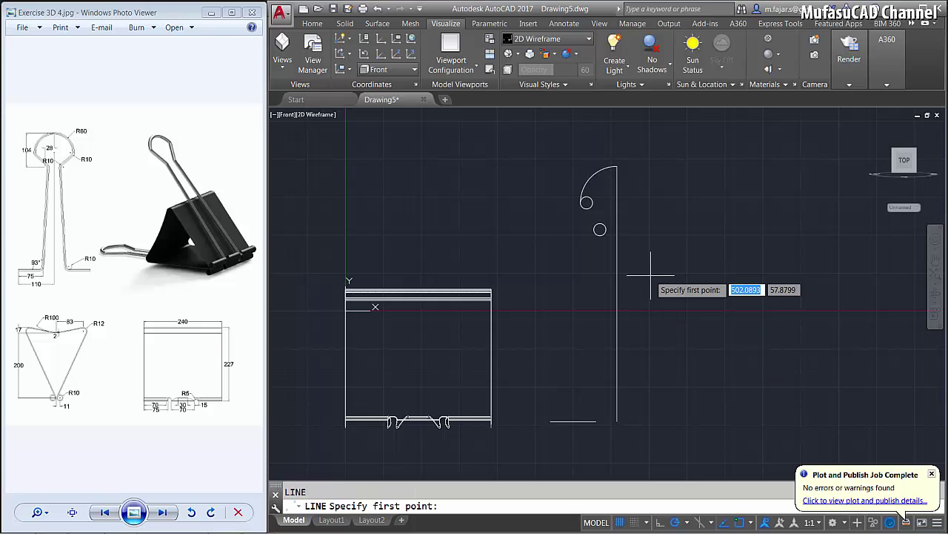
right_click(651, 275, "shift")
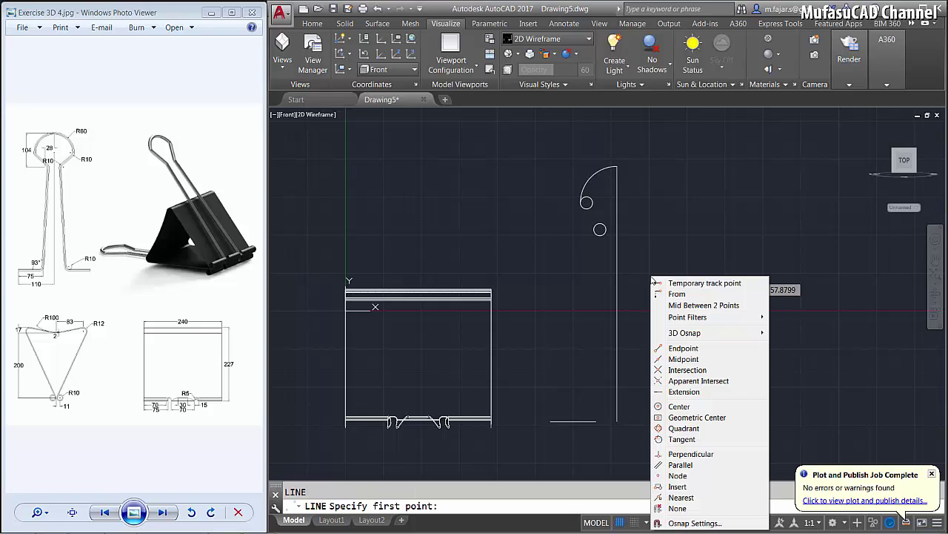
left_click(681, 439)
scroll(601, 251, "up", 3)
scroll(593, 237, "up", 1)
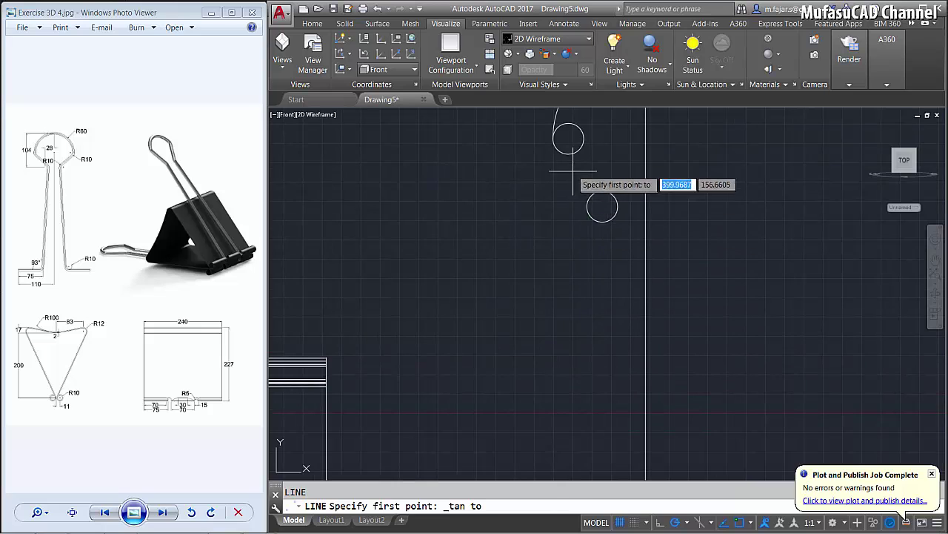
left_click(567, 145)
right_click(570, 230, "shift")
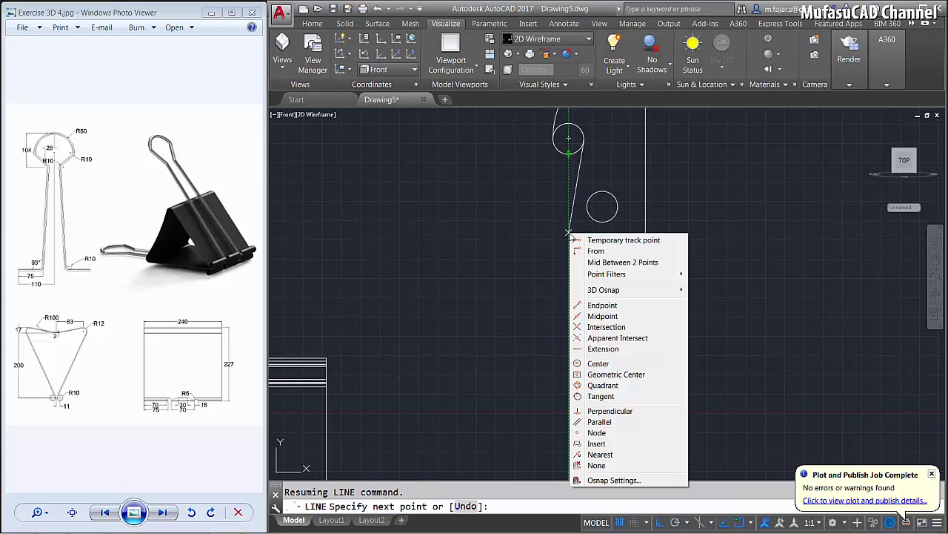
left_click(602, 396)
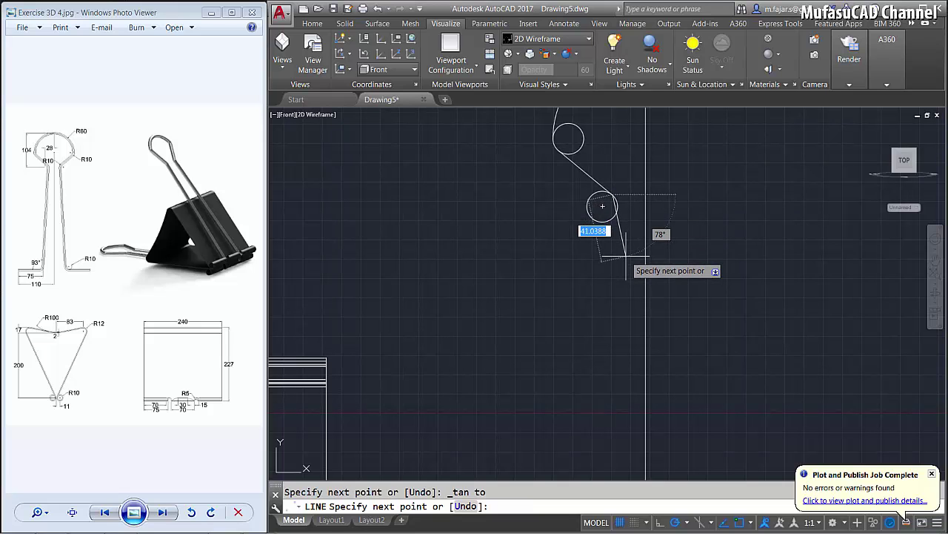
key("Return")
Draw a slanted leg from the base line's end tangent to the lower circle
type("l")
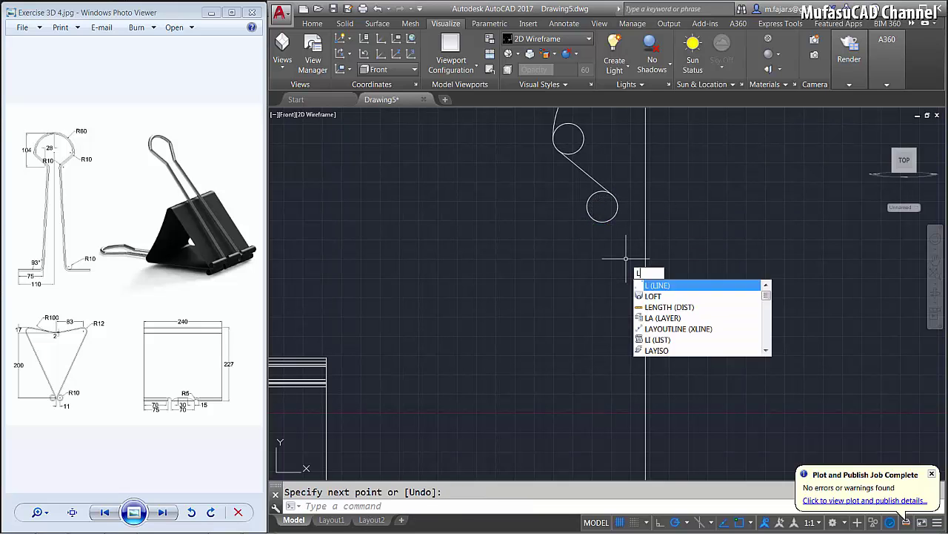
key("Return")
scroll(608, 313, "down", 2)
scroll(579, 333, "down", 2)
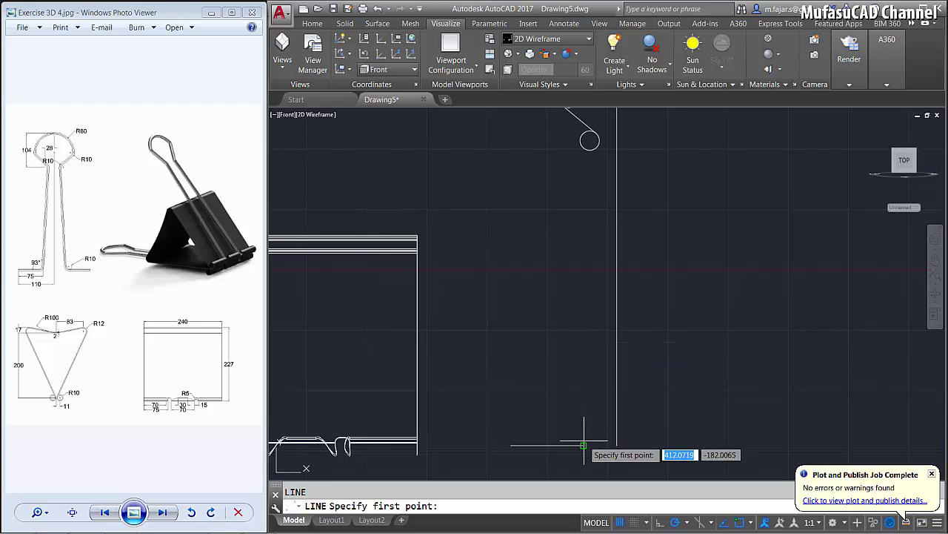
left_click(583, 446)
middle_click_drag(607, 220, 594, 291)
right_click(579, 265, "shift")
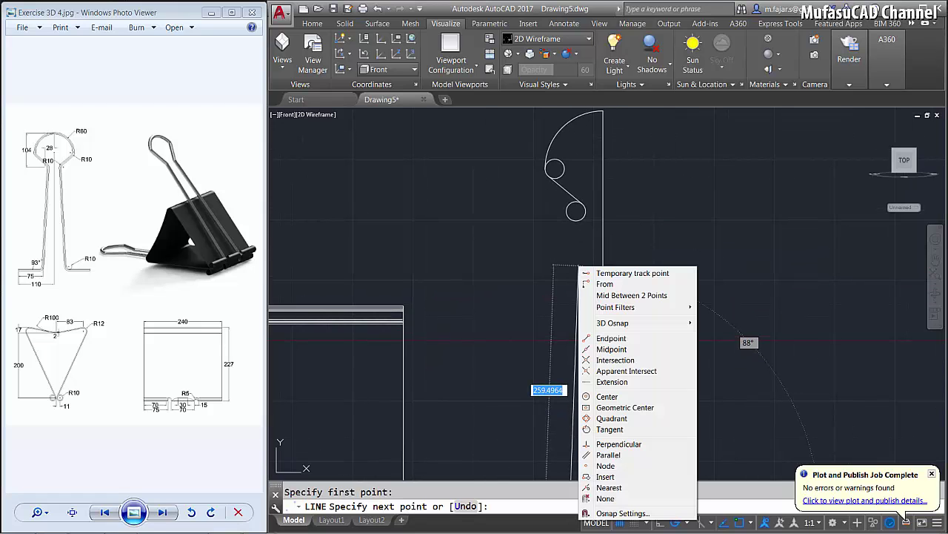
left_click(604, 429)
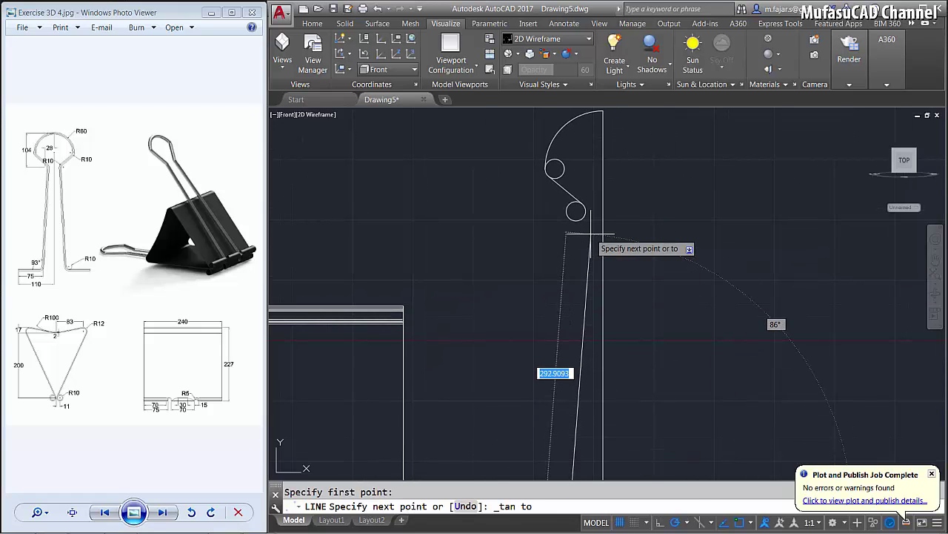
left_click(575, 209)
key("Return")
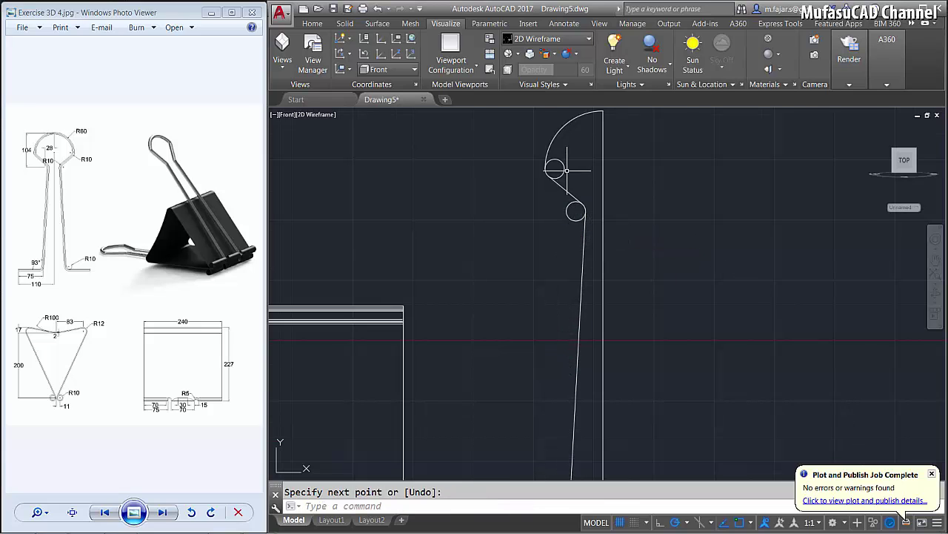
scroll(572, 174, "up", 2)
Trim the excess circle segments around the tangent lines
type("r")
key("Return")
key("Return")
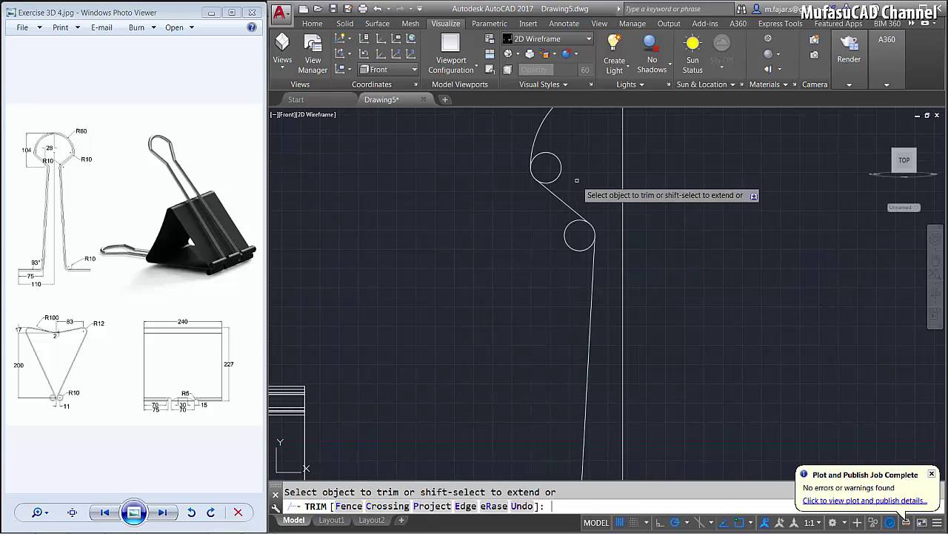
left_click(579, 149)
left_click(556, 159)
left_click(576, 248)
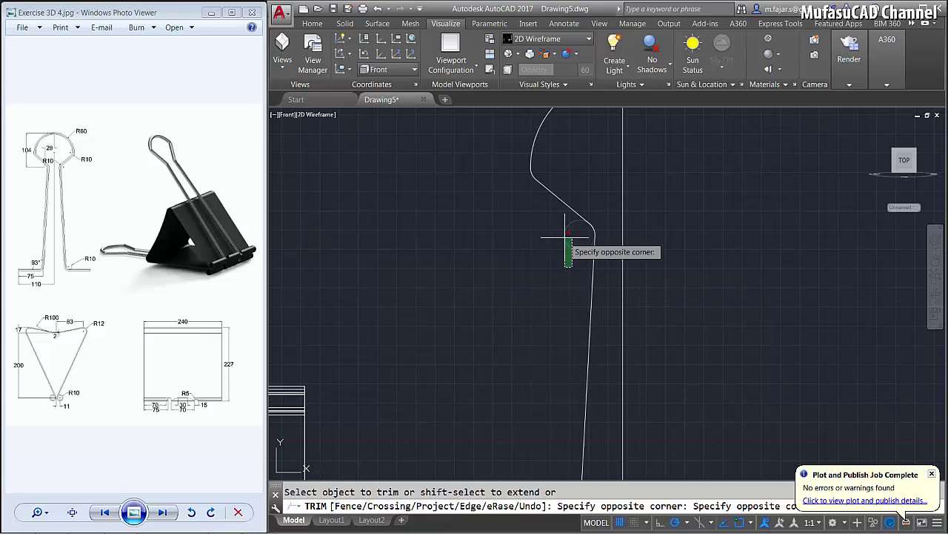
left_click(671, 216)
key("Return")
scroll(672, 226, "down", 3)
Delete the old vertical guide line
middle_click_drag(672, 227, 636, 227)
left_click(635, 201)
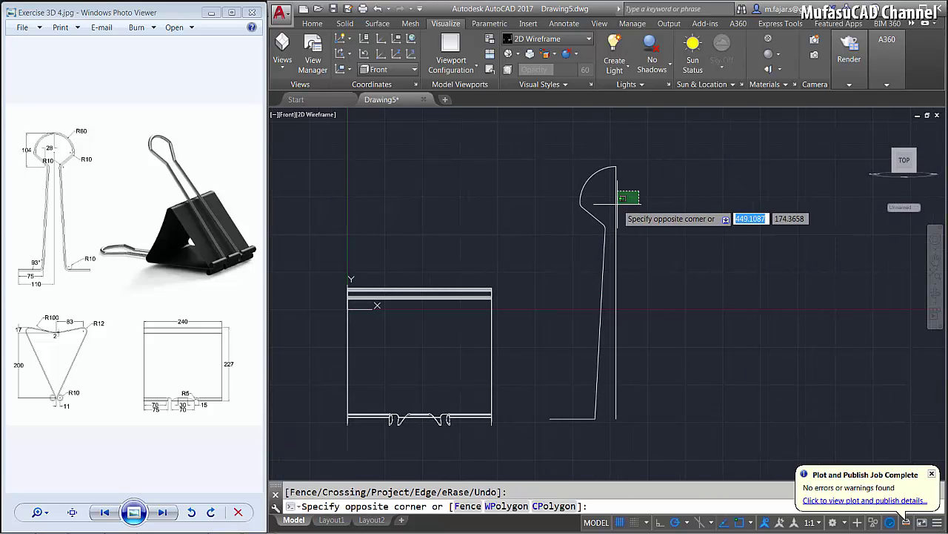
left_click(609, 208)
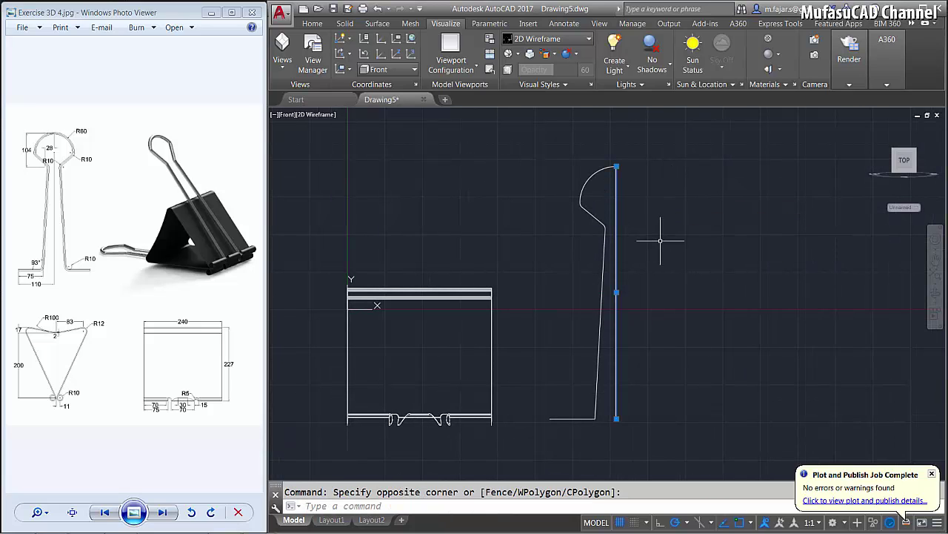
key("Delete")
scroll(650, 284, "up", 1)
scroll(603, 381, "up", 1)
scroll(579, 398, "up", 1)
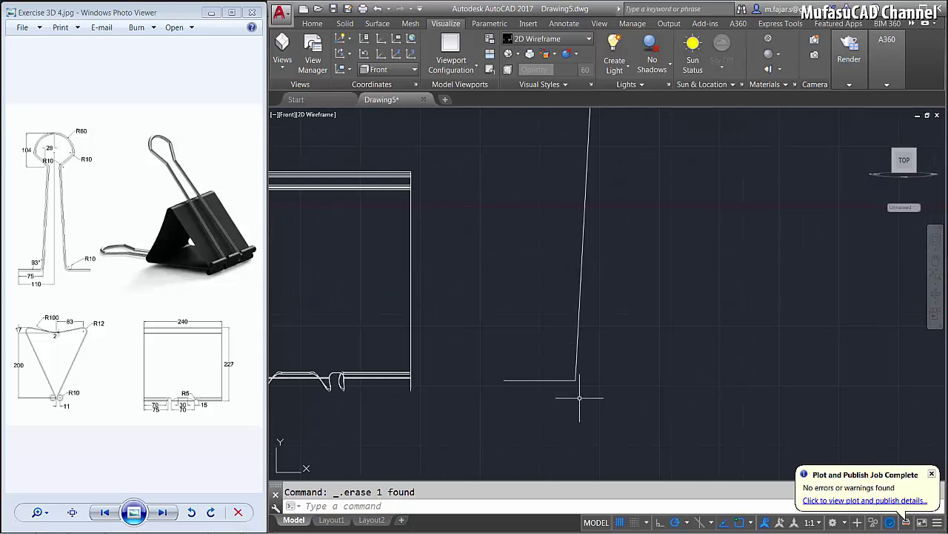
scroll(580, 398, "up", 2)
type("C")
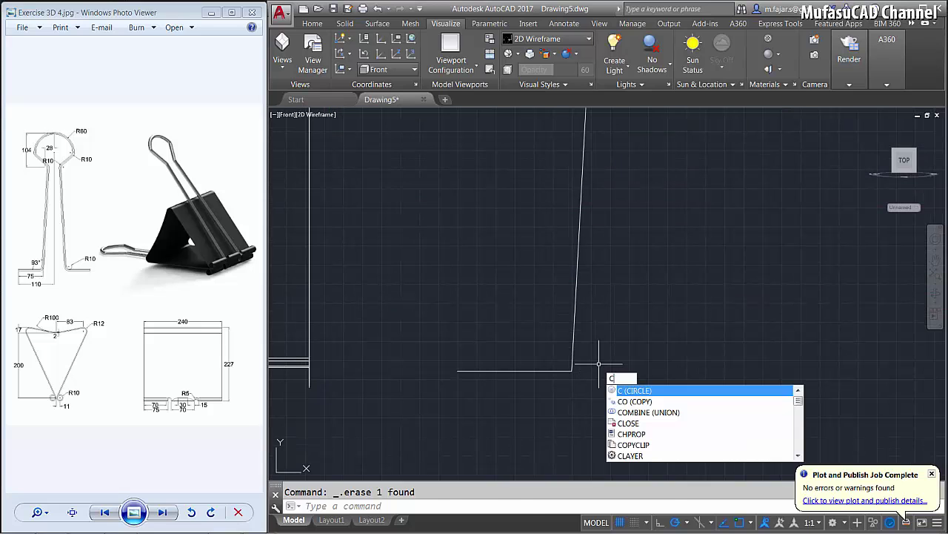
Add a radius-10 circle tangent to the base and leg at the bottom corner
key("Return")
key("Return")
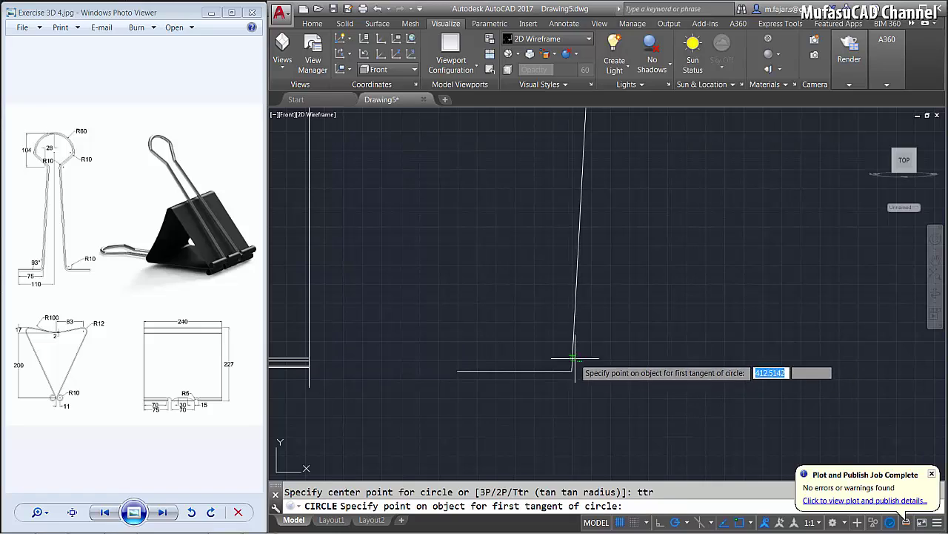
left_click(573, 354)
left_click(556, 371)
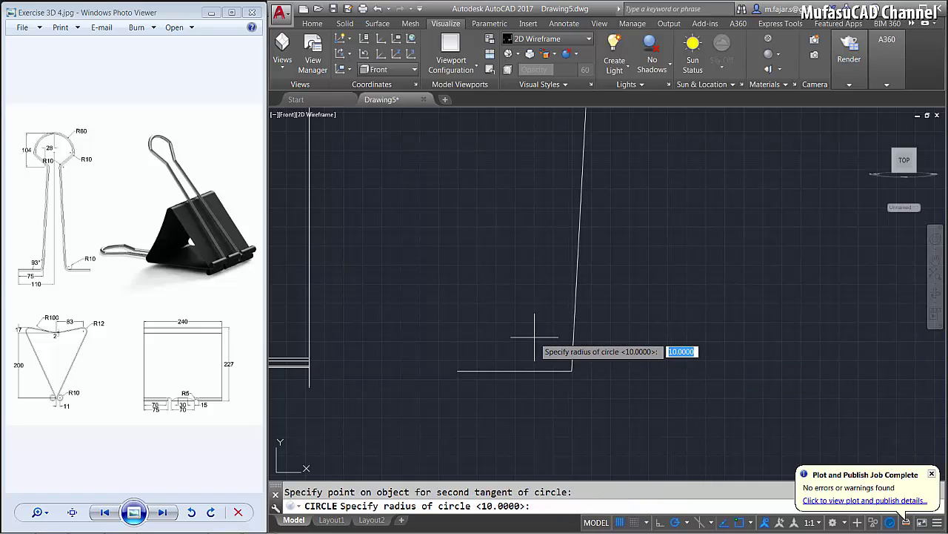
type("10")
key("Return")
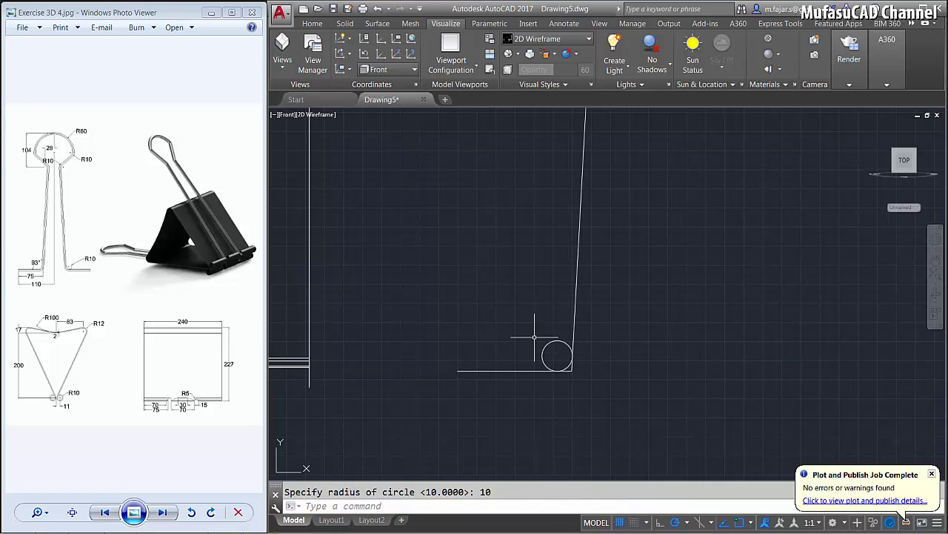
type("tr")
Trim the corner circle and lines into a radius-10 rounded corner
key("Return")
left_click(567, 330)
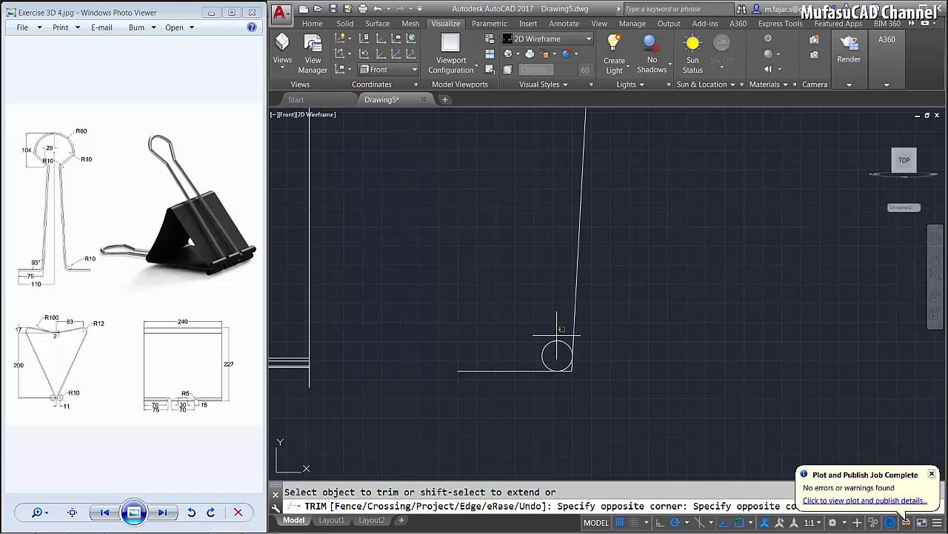
left_click(545, 363)
scroll(575, 374, "up", 2)
left_click(575, 375)
left_click(552, 340)
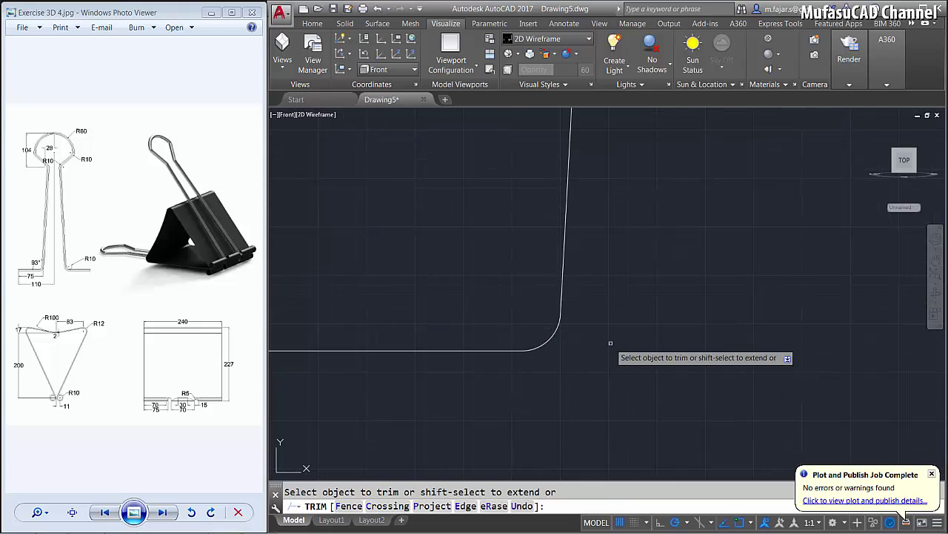
key("Return")
scroll(650, 341, "down", 2)
scroll(650, 341, "down", 2)
middle_click_drag(670, 313, 621, 380)
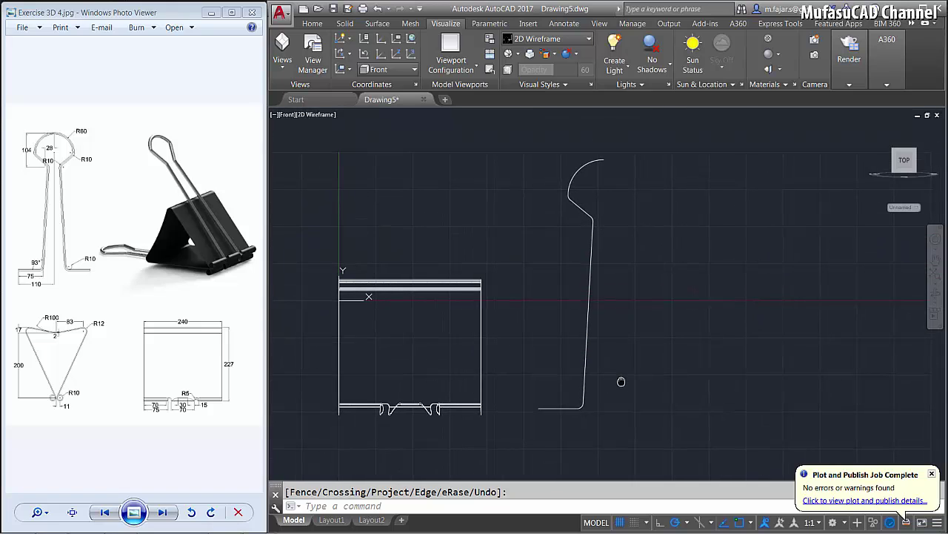
Mirror the half handle profile to create the symmetric other half
type("i")
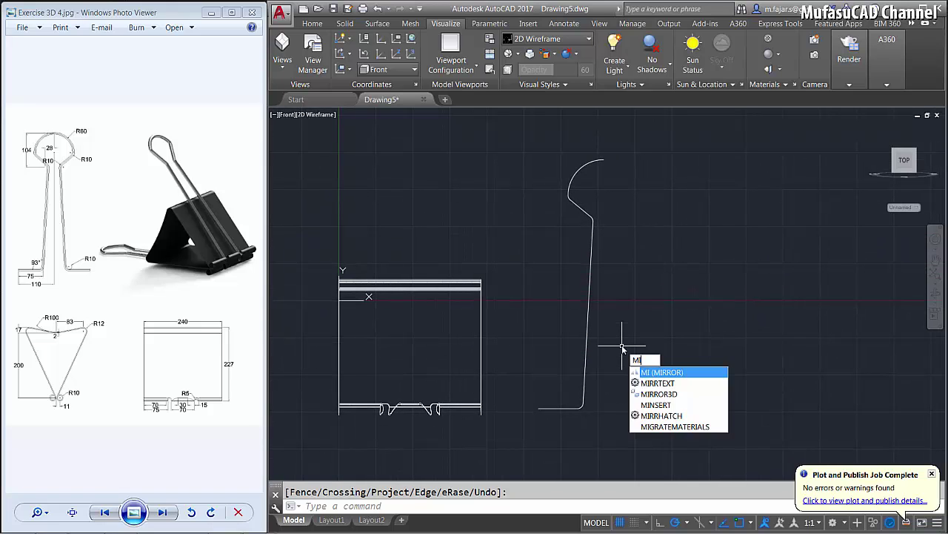
key("Return")
left_click(637, 134)
left_click(531, 425)
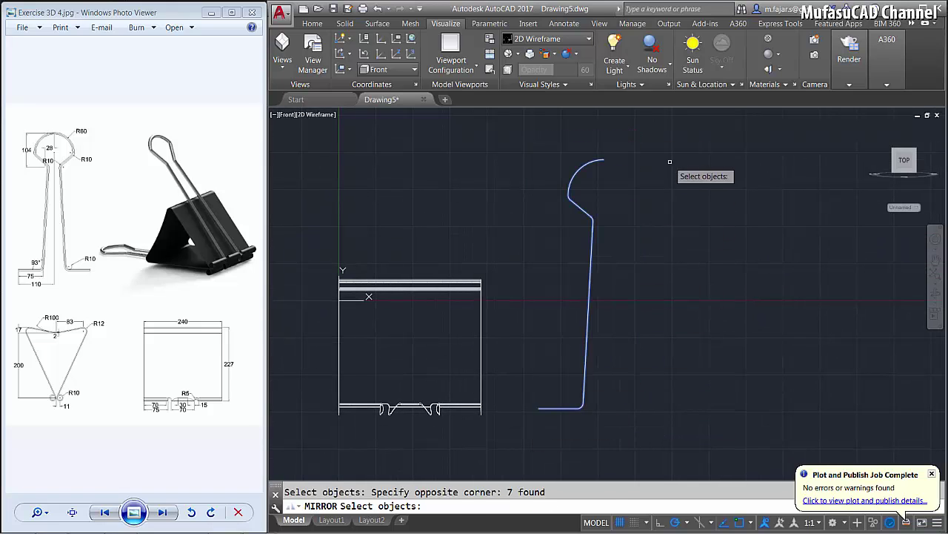
key("Return")
left_click(602, 159)
left_click(603, 172)
type("J")
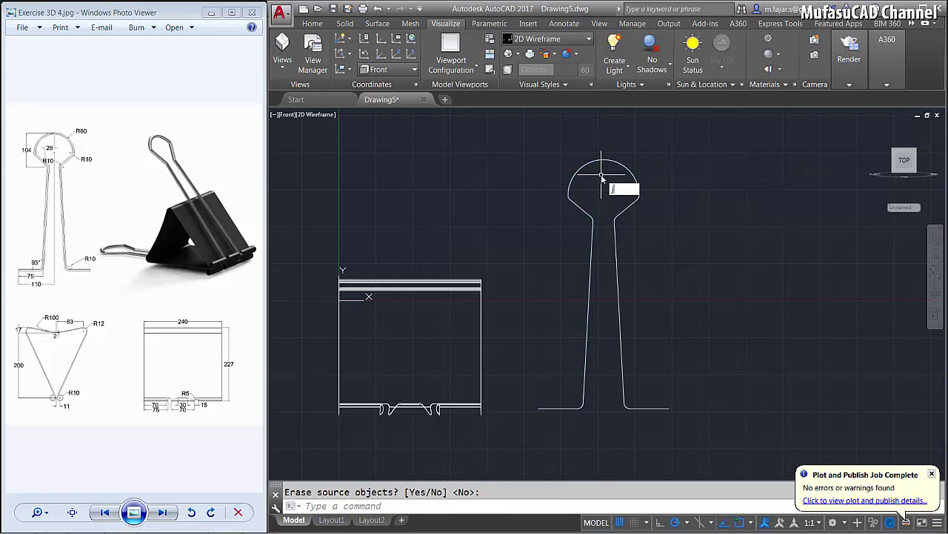
Join all handle outline pieces into polylines with a crossing window
key("Return")
left_click(716, 149)
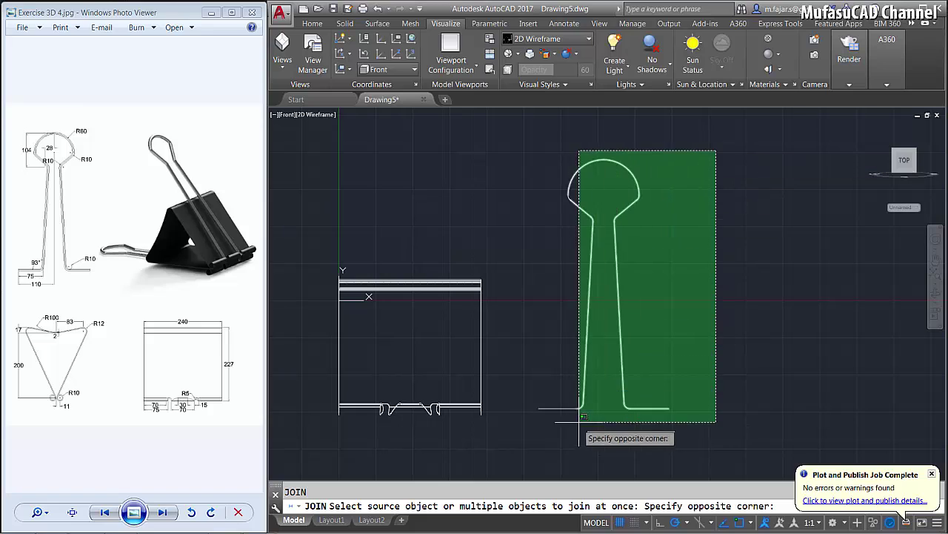
left_click(522, 435)
key("Return")
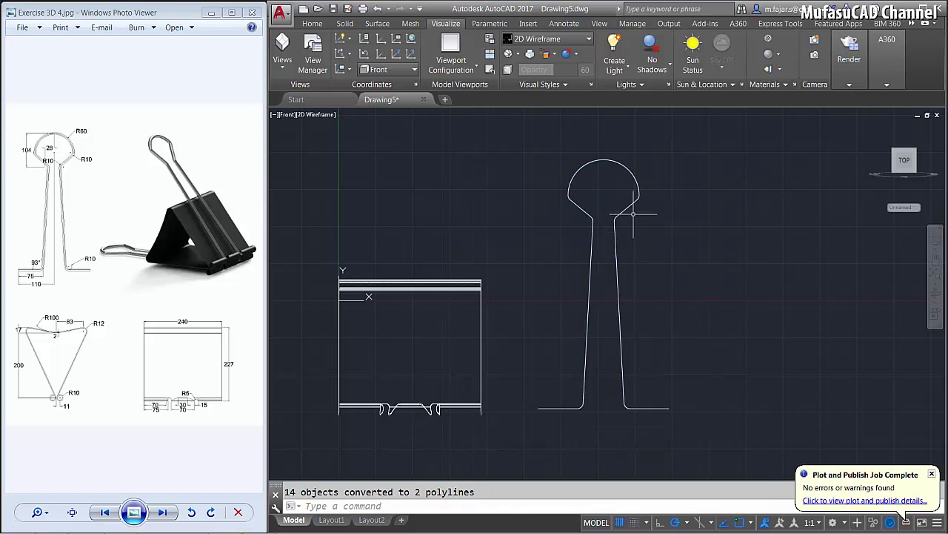
left_click(629, 207)
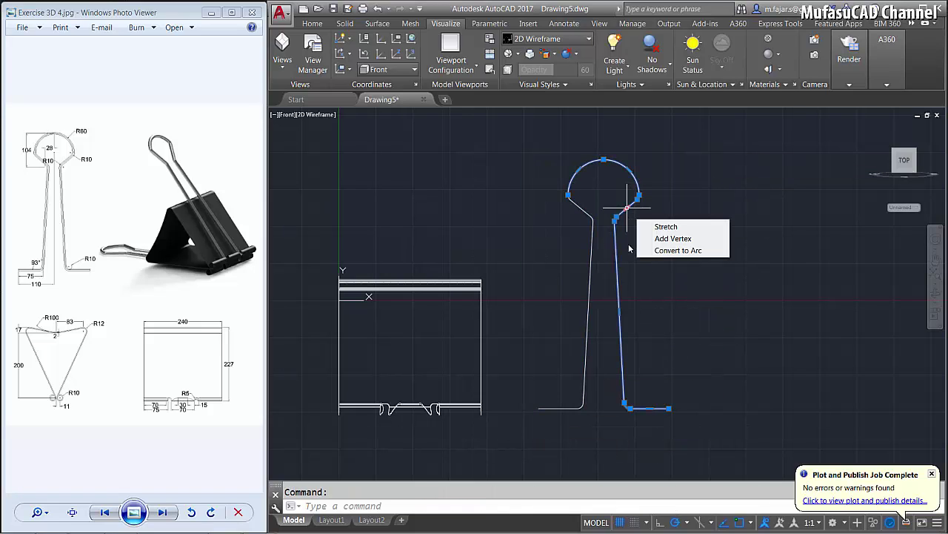
Join the two remaining polylines into one and check the result
type("j")
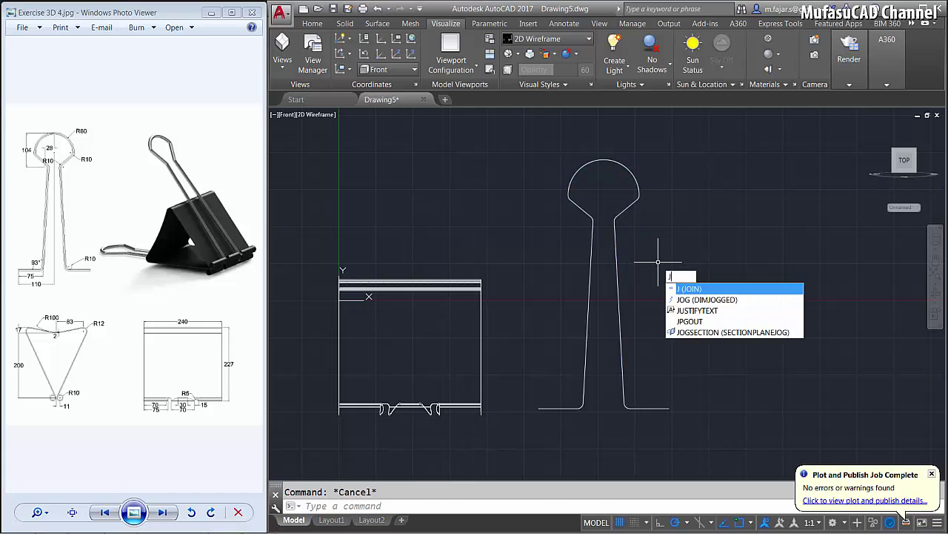
key("Return")
left_click(666, 205)
left_click(587, 249)
key("Return")
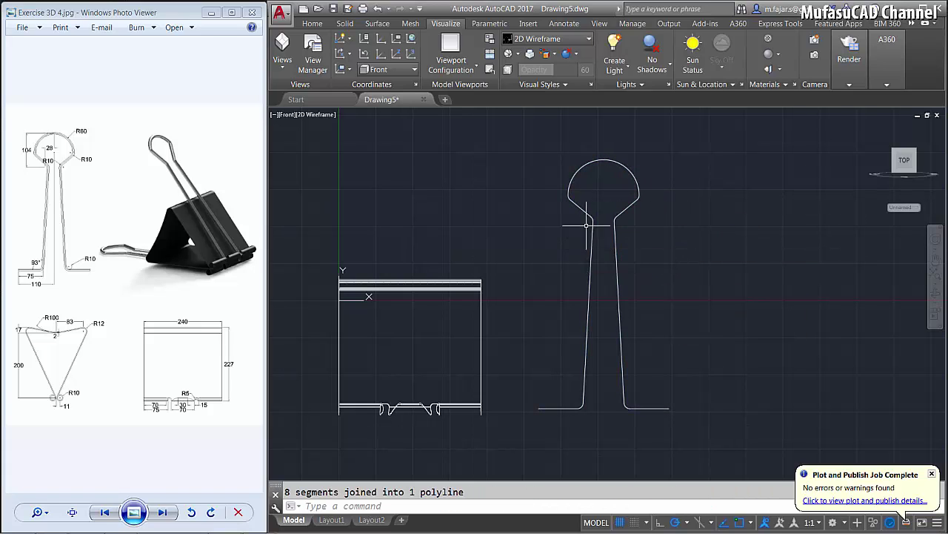
left_click(587, 237)
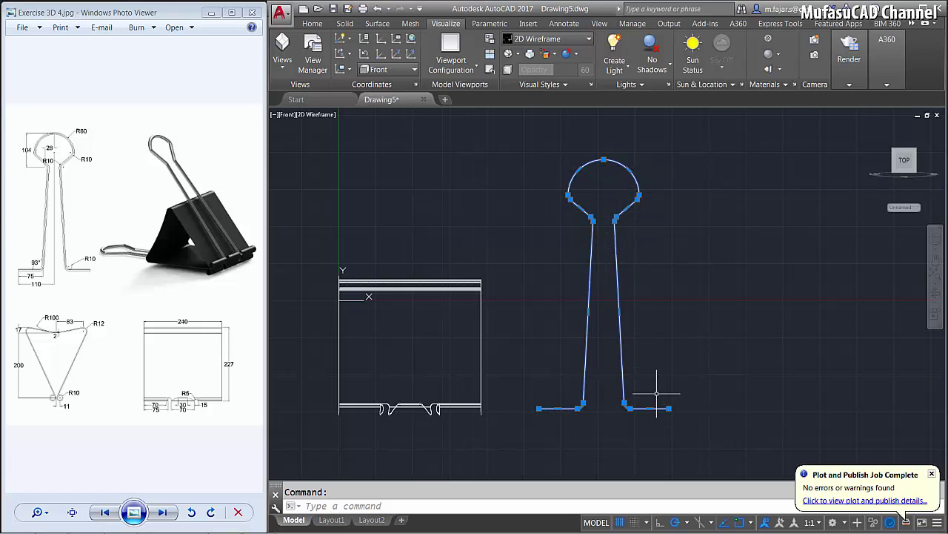
key("Escape")
middle_click_drag(645, 333, 659, 305)
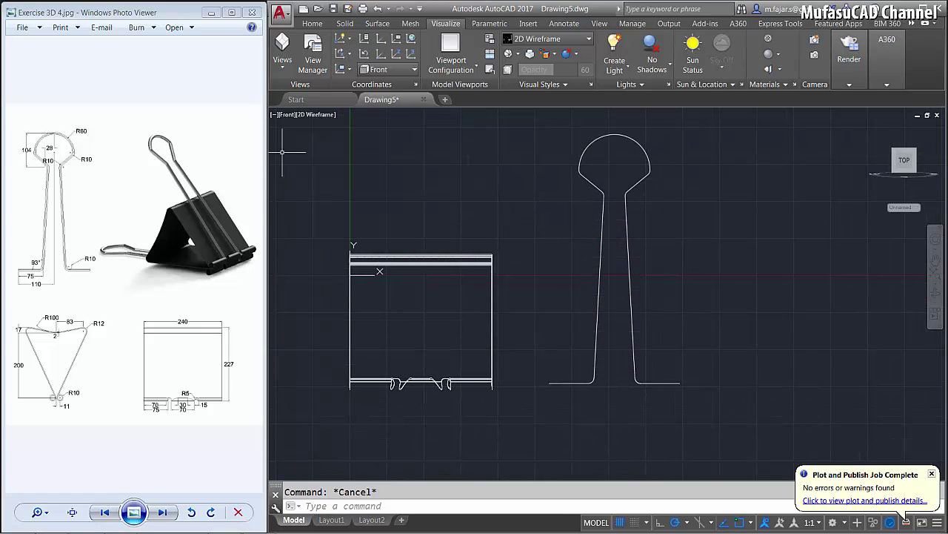
In Left view, draw a radius-6 circle centred on the handle wire's end
left_click(286, 116)
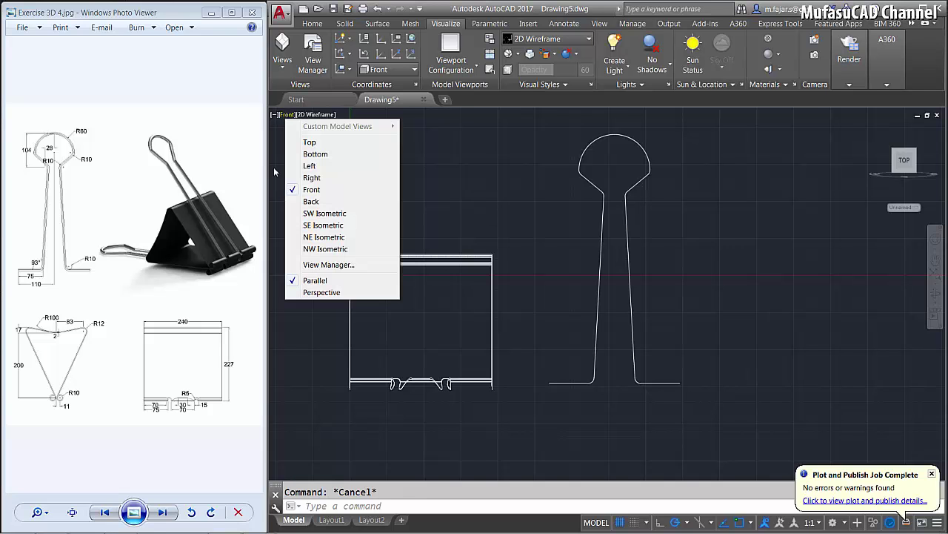
left_click(309, 166)
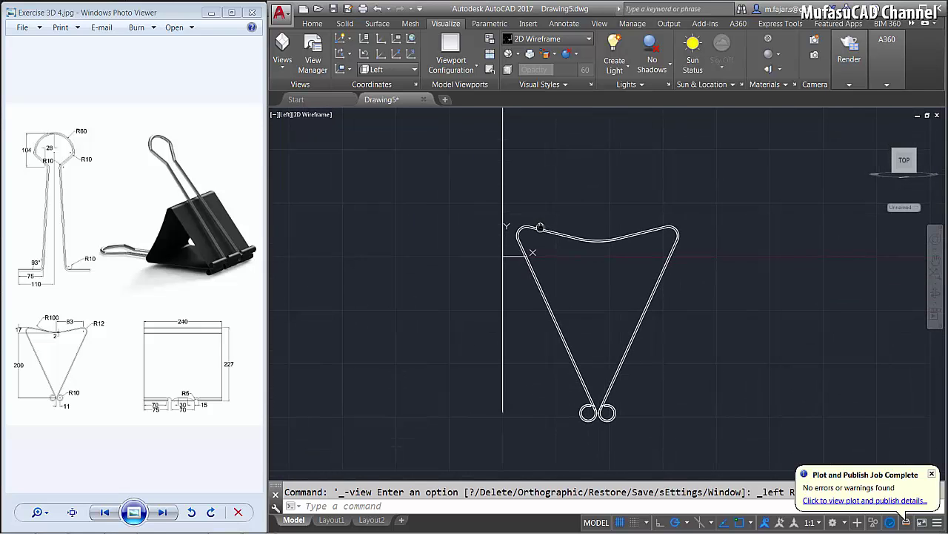
mouse_move(540, 360)
middle_mouse_down("shift")
mouse_move(577, 328)
mouse_move(575, 338)
mouse_move(491, 349)
mouse_move(526, 264)
middle_mouse_up("shift")
scroll(424, 358, "up", 5)
middle_click_drag(424, 358, 494, 348)
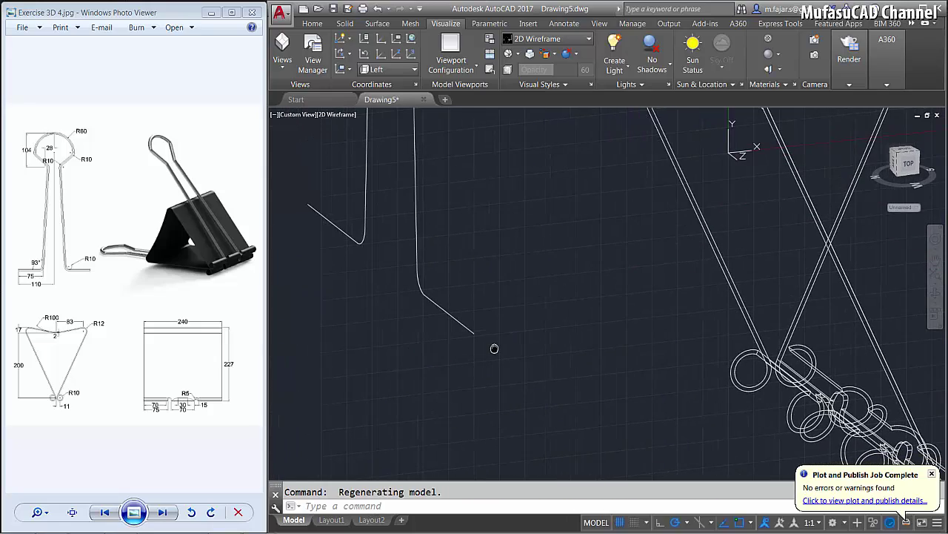
type("c")
key("Return")
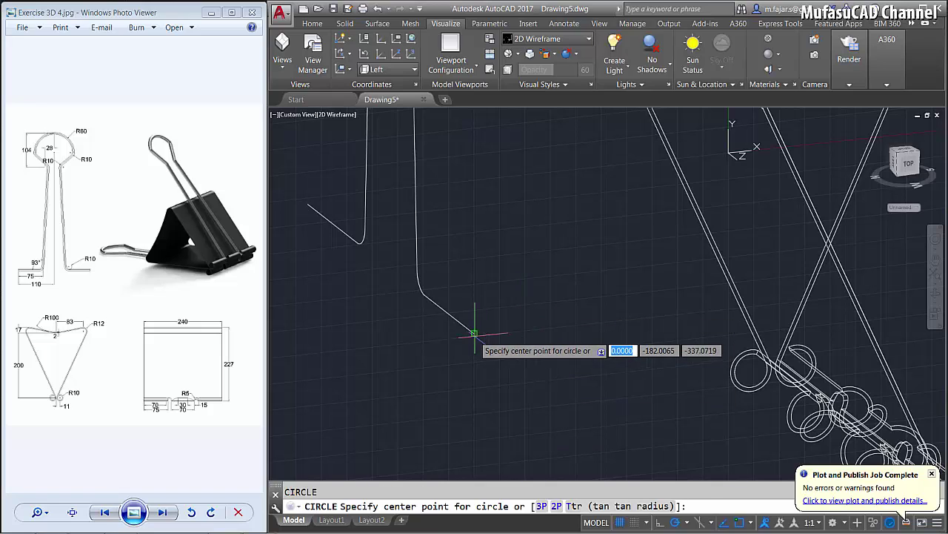
left_click(474, 332)
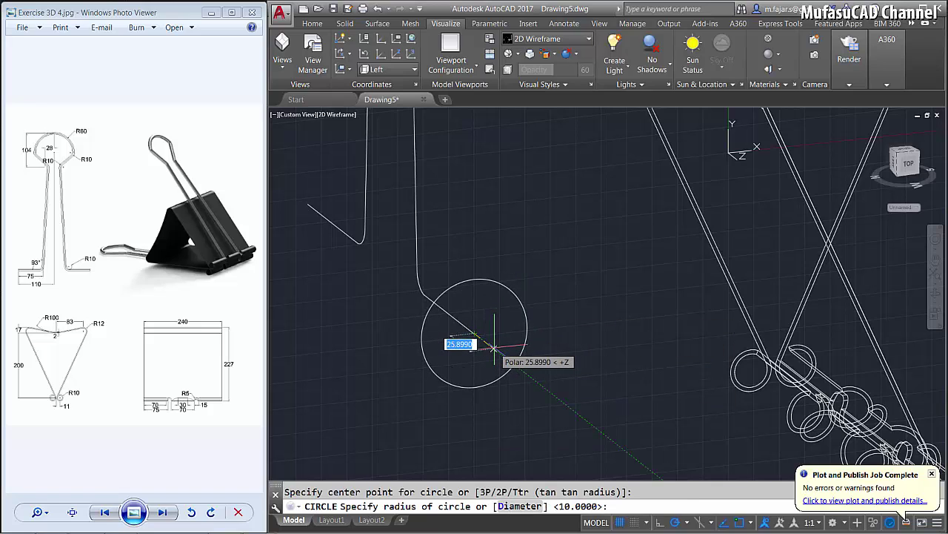
type("6")
key("Return")
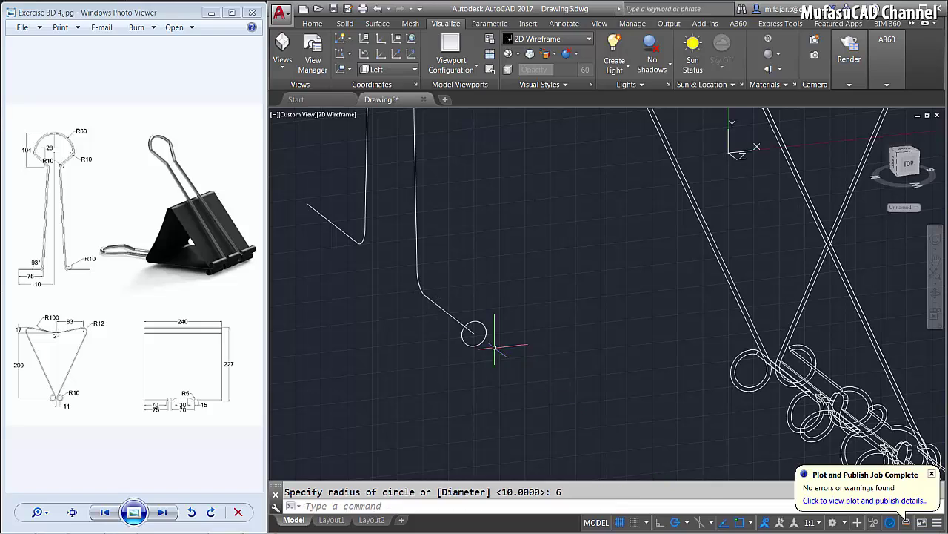
Extrude the circle along the handle wire path (EXT, Path) into a solid rod
type("EX")
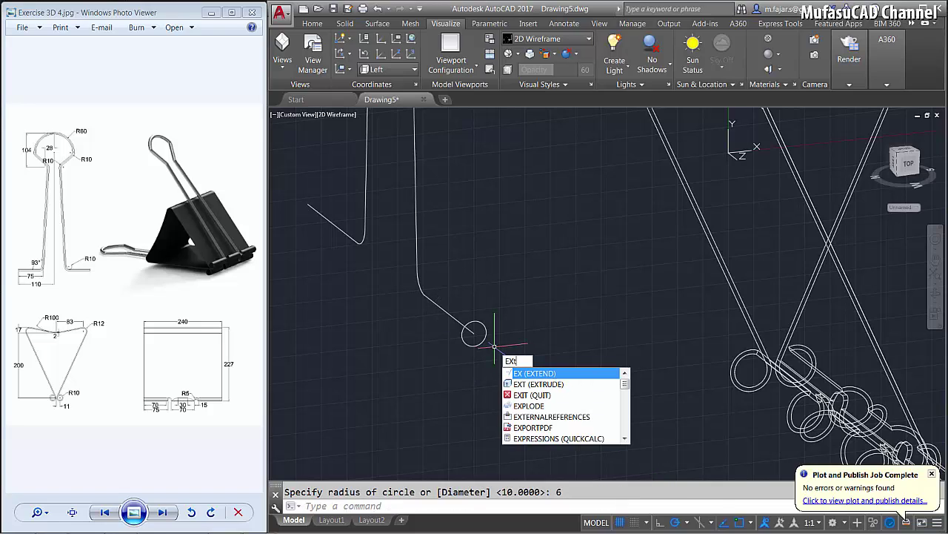
type("T")
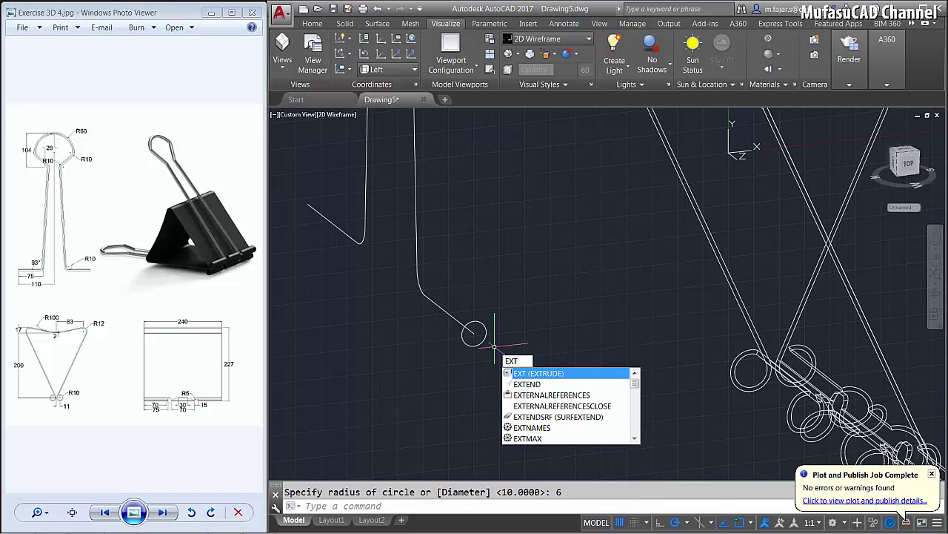
key("Return")
left_click(474, 334)
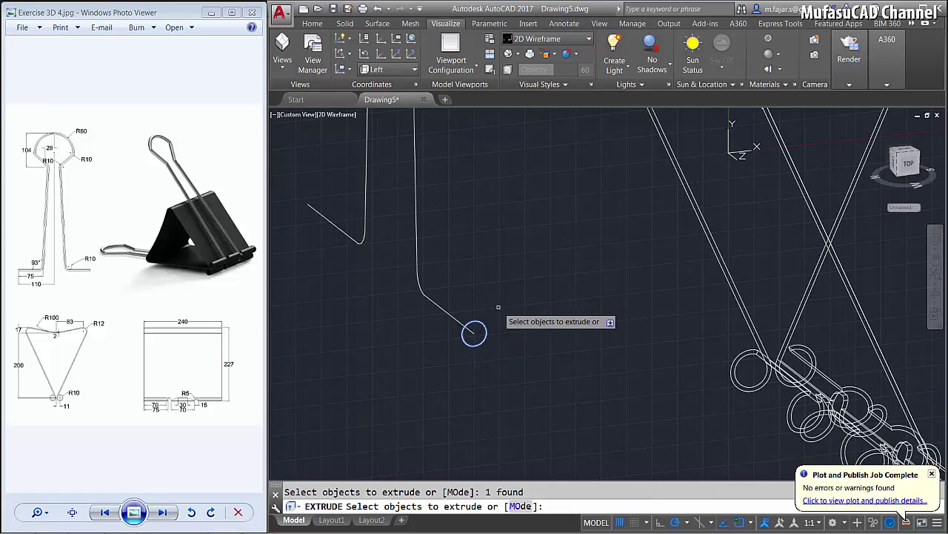
key("Return")
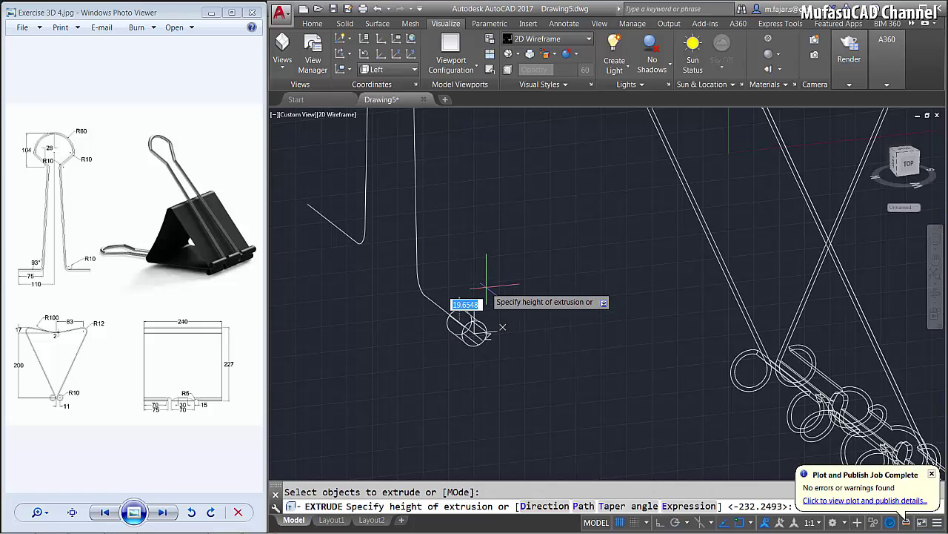
key("Return")
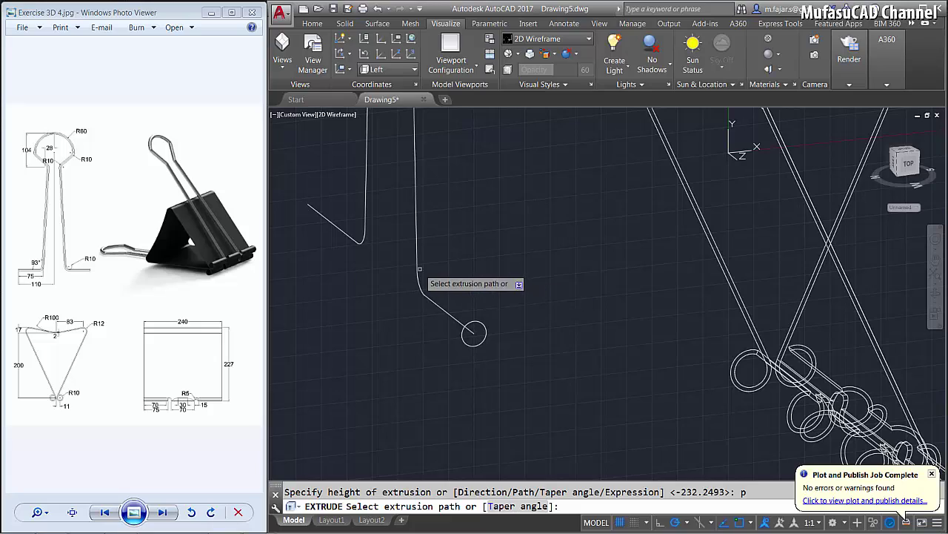
left_click(418, 262)
scroll(502, 264, "down", 3)
scroll(544, 286, "down", 3)
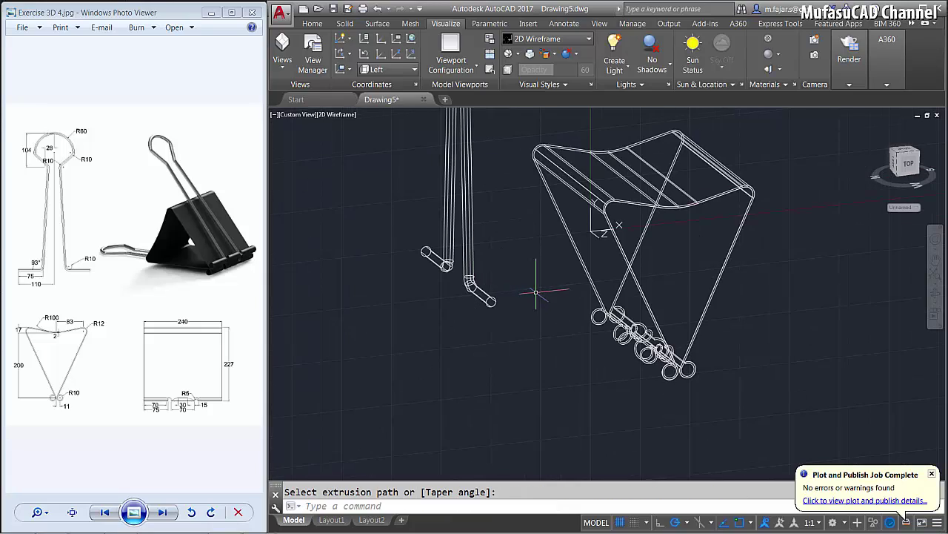
scroll(557, 303, "down", 2)
scroll(628, 298, "down", 2)
middle_click_drag(599, 311, 570, 304, "shift")
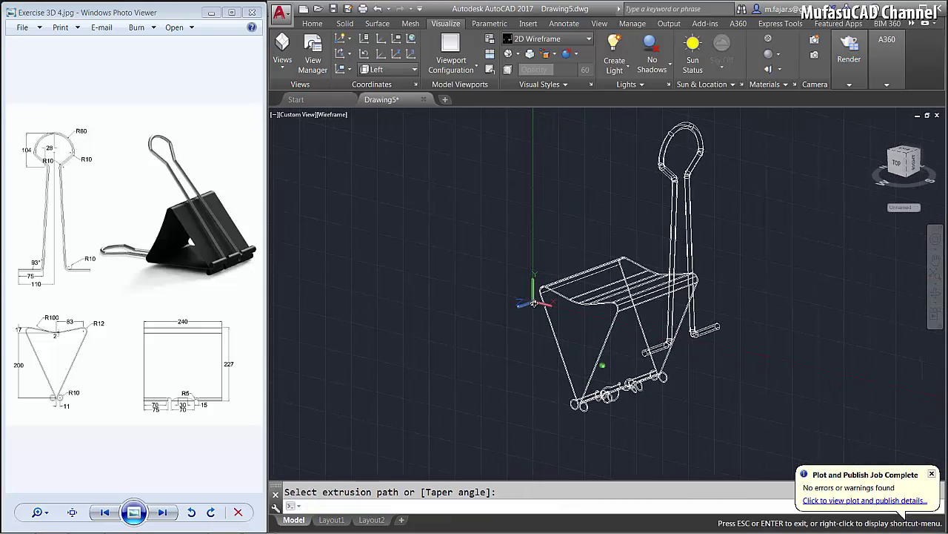
scroll(625, 312, "up", 4)
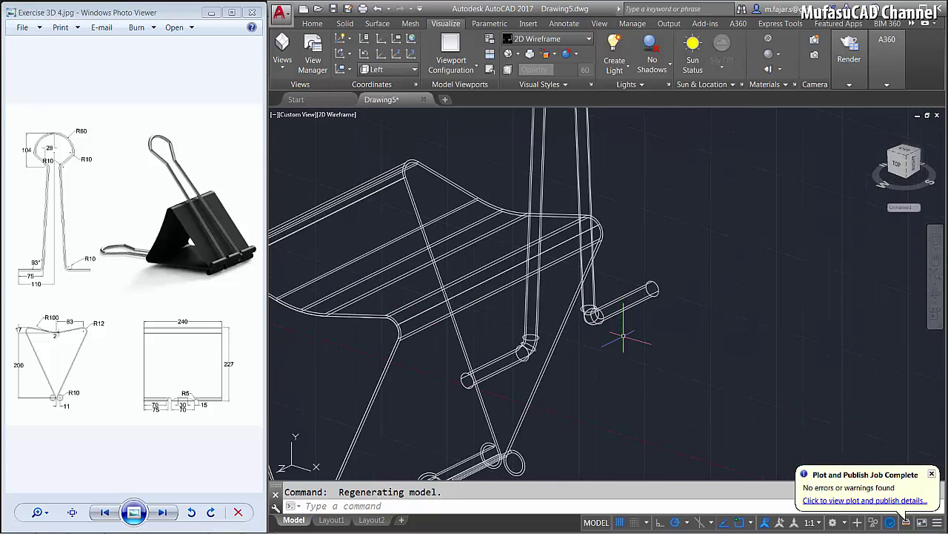
type("m")
Move the two clip legs from one peg end to the other peg
key("Return")
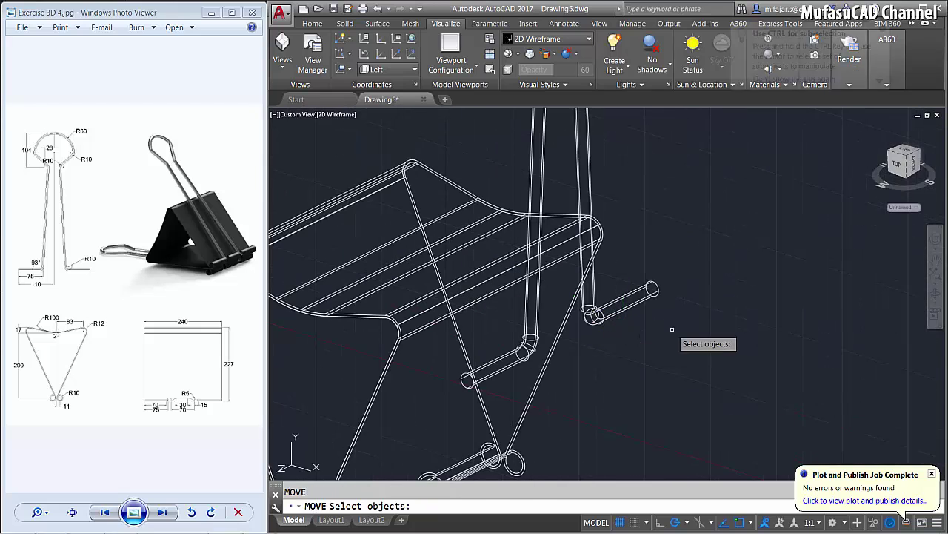
left_click(673, 330)
left_click(582, 112)
key("Return")
scroll(463, 385, "up", 3)
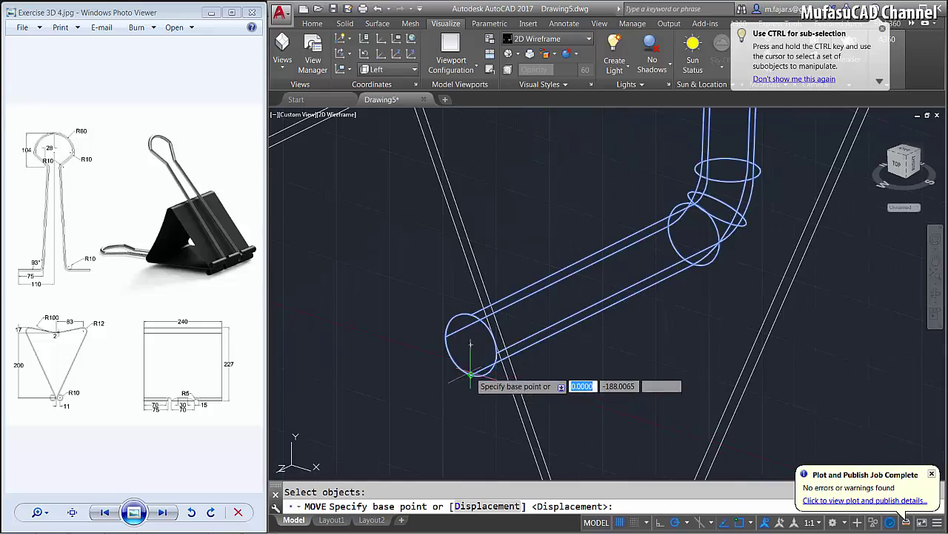
left_click(469, 343)
scroll(489, 344, "down", 3)
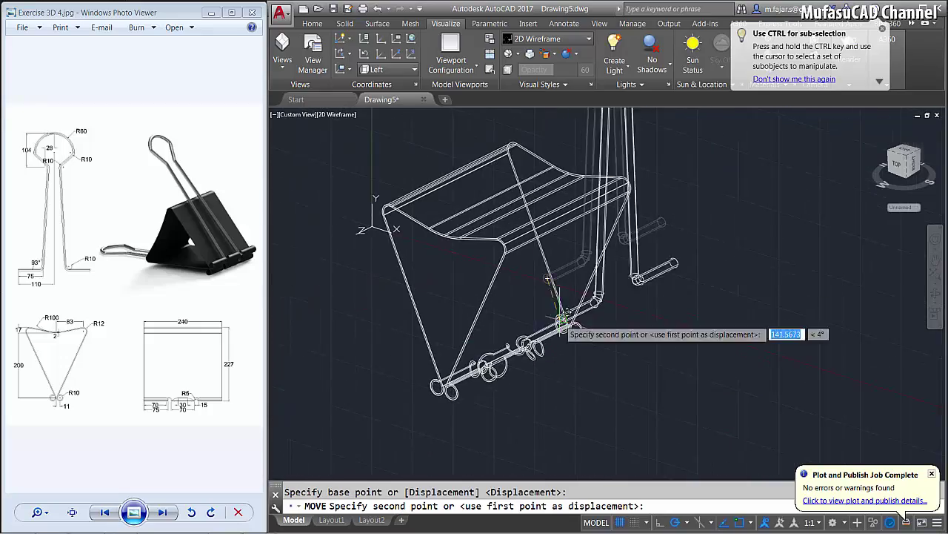
scroll(512, 356, "up", 4)
scroll(509, 378, "down", 2)
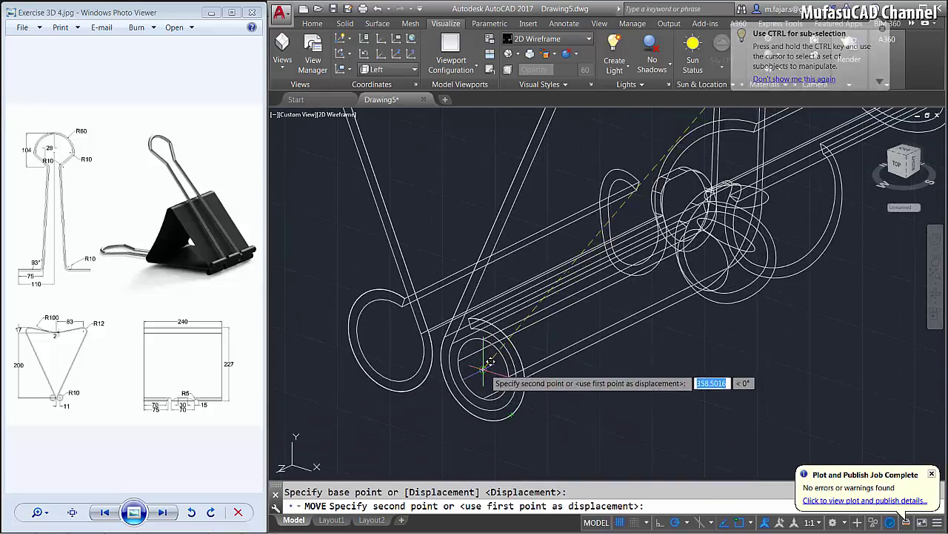
left_click(485, 375)
scroll(571, 374, "down", 2)
key("ctrl+z")
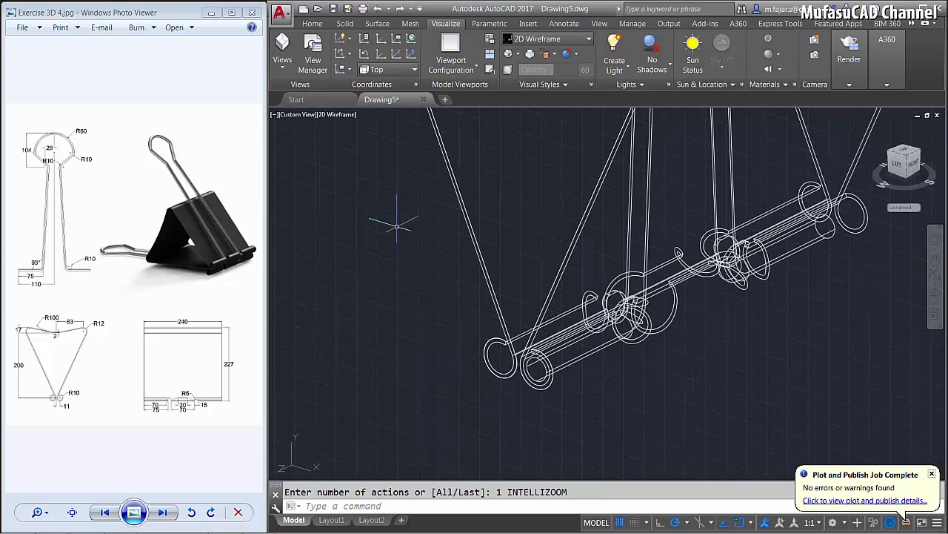
Switch to the Front view with the clip centred
left_click(295, 116)
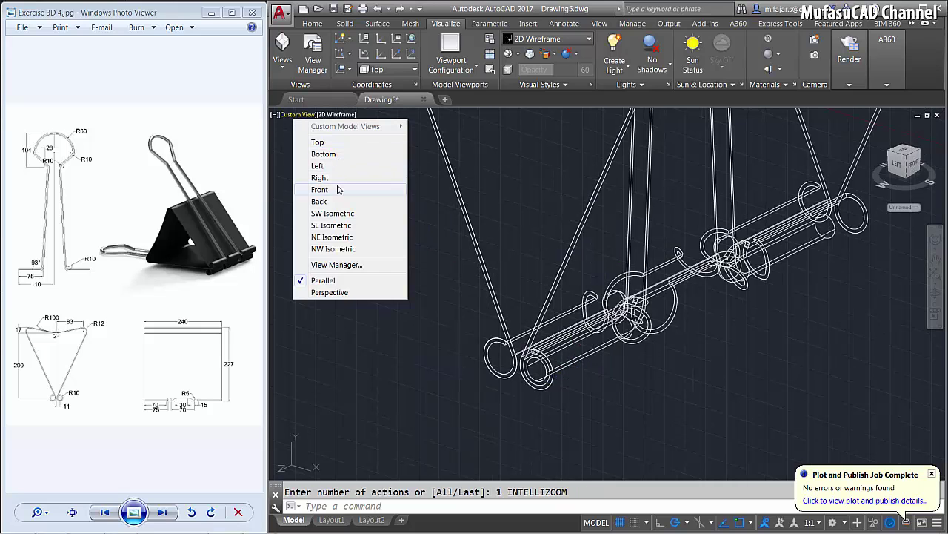
left_click(337, 189)
scroll(669, 211, "down", 2)
middle_click_drag(669, 211, 544, 238)
scroll(554, 241, "up", 2)
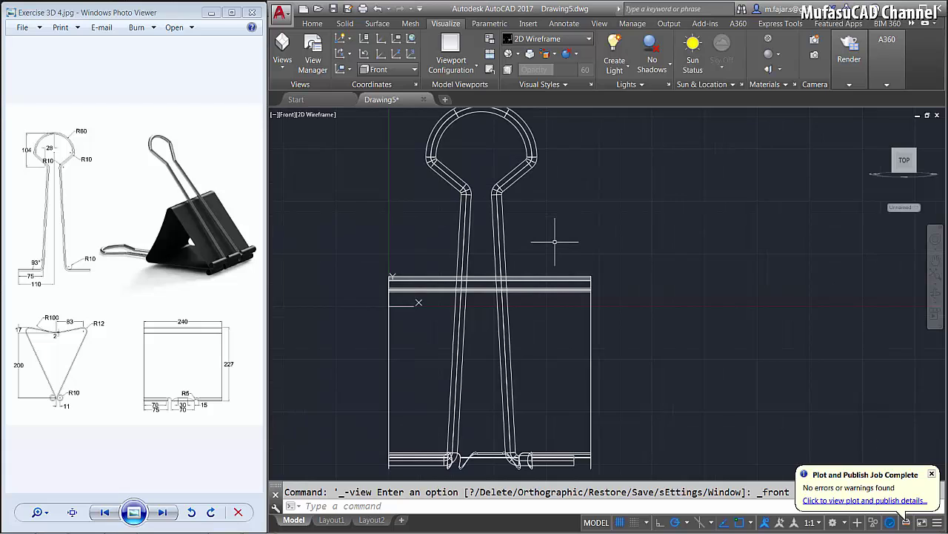
Move the whole wire handle 10 units sideways over the clip body
type("m")
key("Return")
left_click_drag(557, 212, 491, 244)
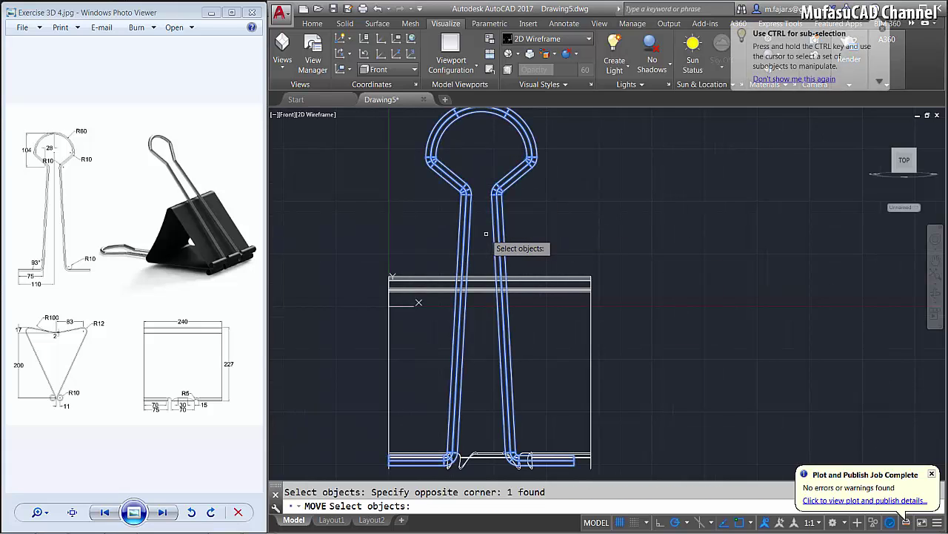
key("Return")
left_click(559, 211)
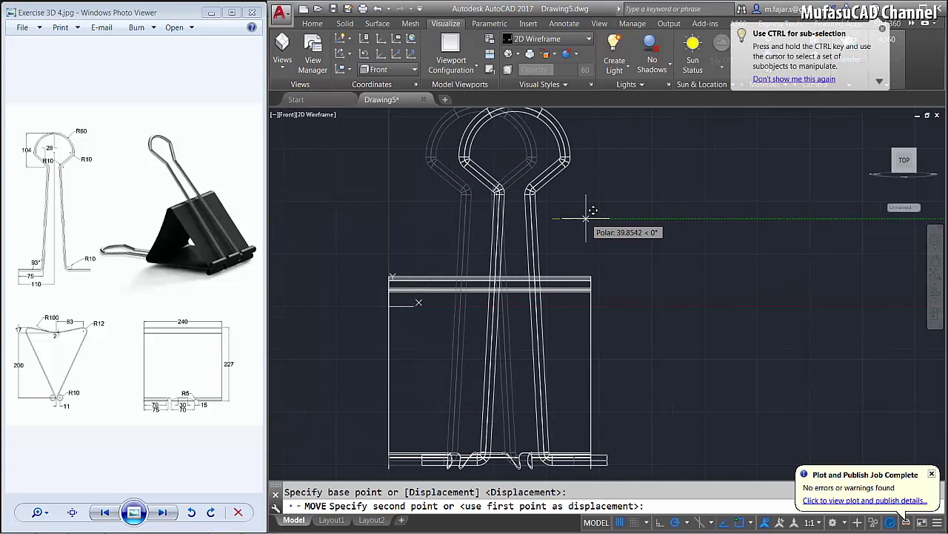
type("10")
key("Return")
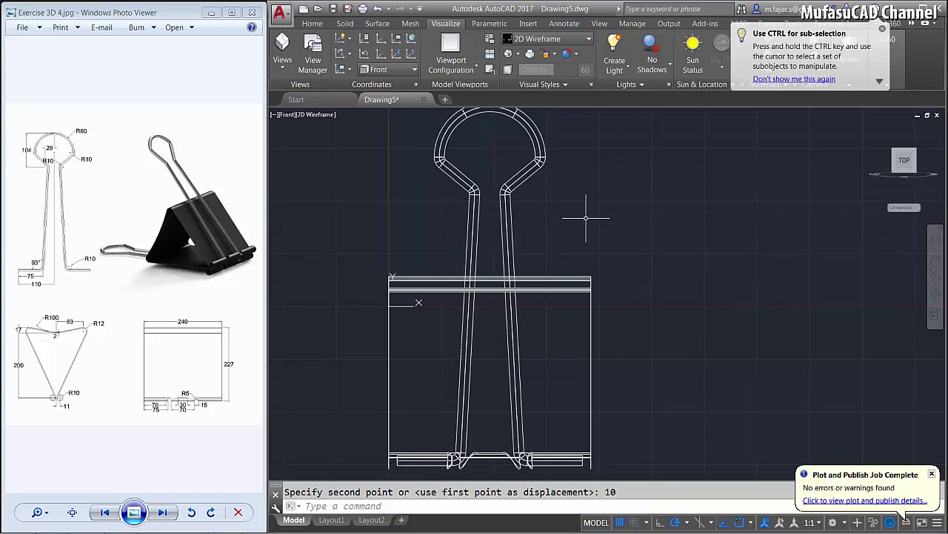
scroll(526, 377, "up", 3)
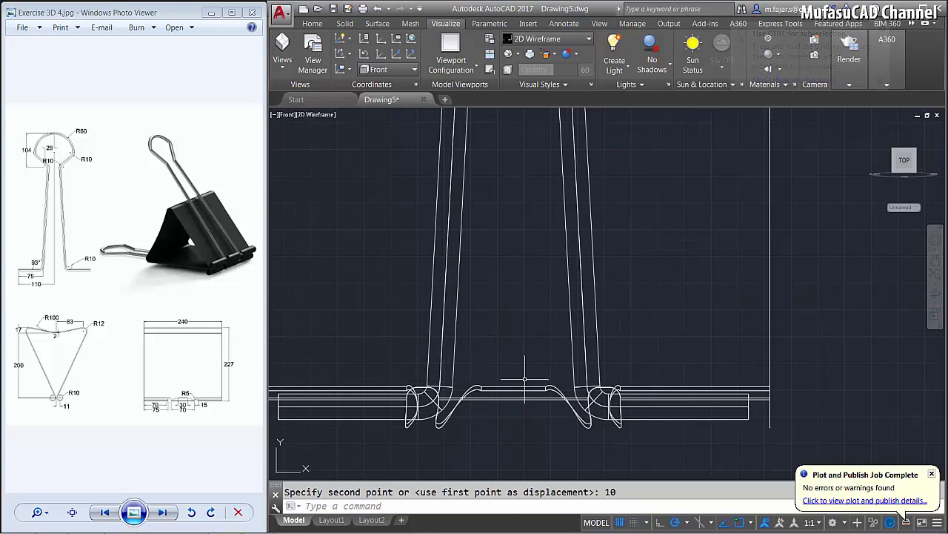
scroll(525, 377, "down", 3)
scroll(526, 377, "down", 1)
scroll(561, 358, "up", 1)
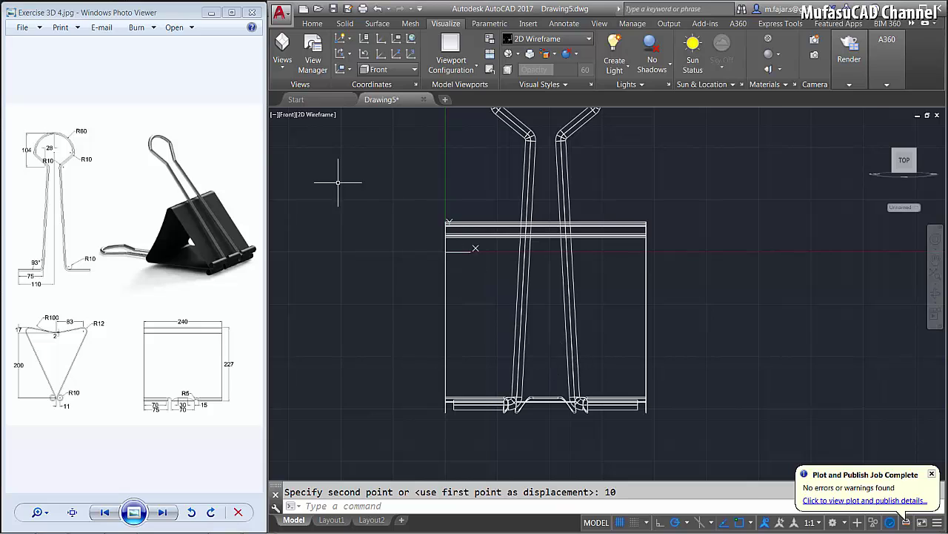
In Left view, rotate the vertical handle arm -24° about its bottom loop
left_click(291, 117)
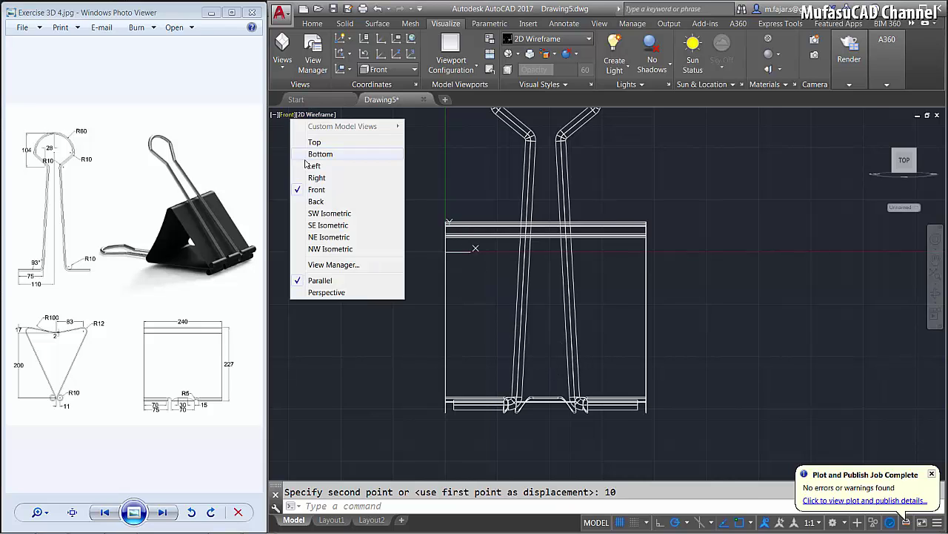
left_click(316, 162)
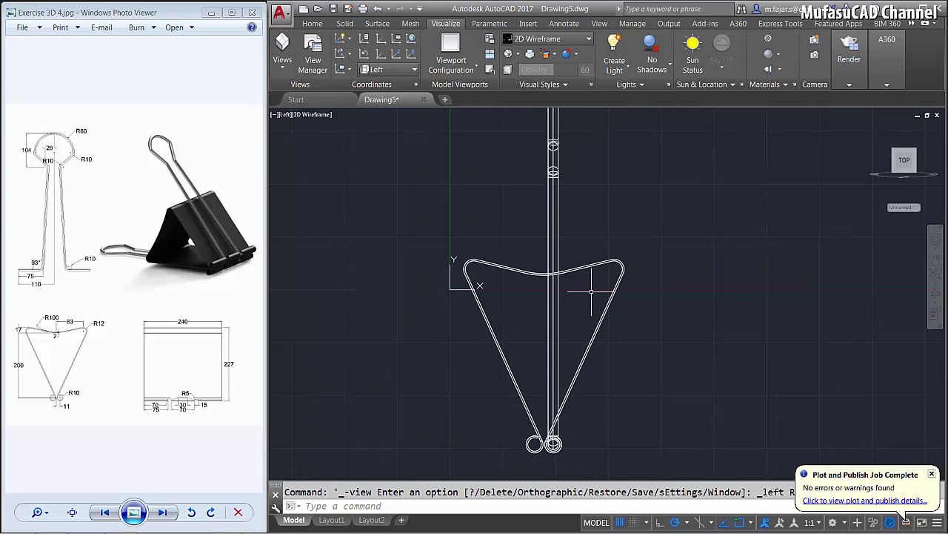
type("ro")
key("Return")
left_click(601, 215)
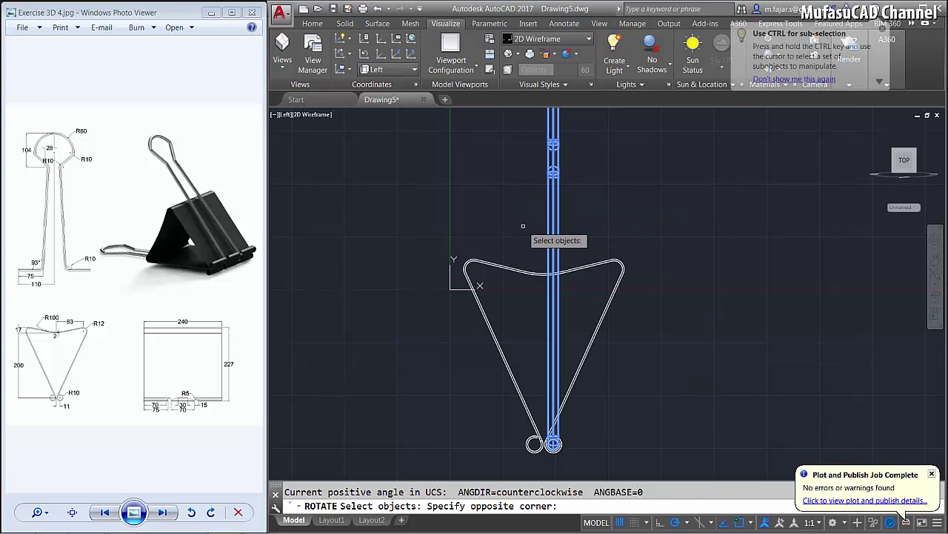
left_click(522, 225)
key("Return")
scroll(567, 463, "up", 4)
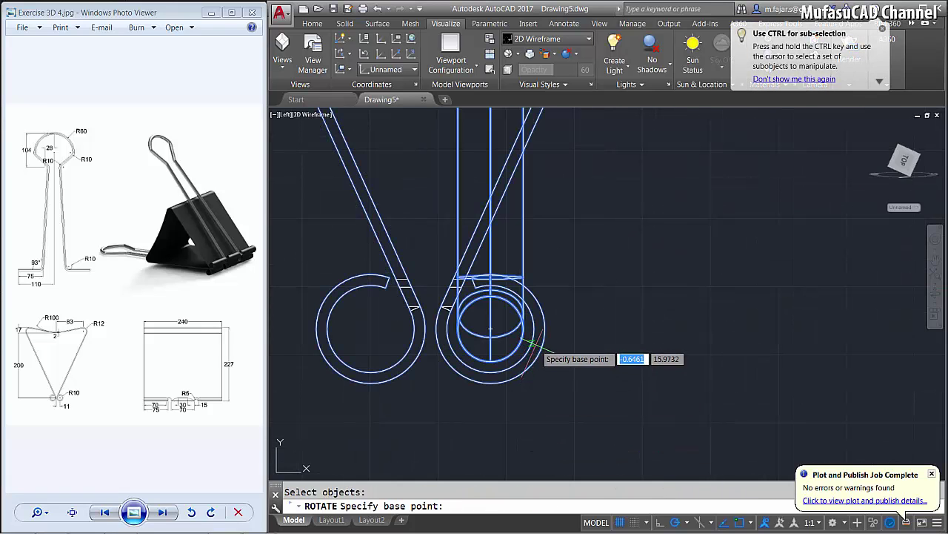
left_click(490, 327)
scroll(606, 326, "down", 5)
middle_click_drag(637, 300, 568, 366)
type("-24")
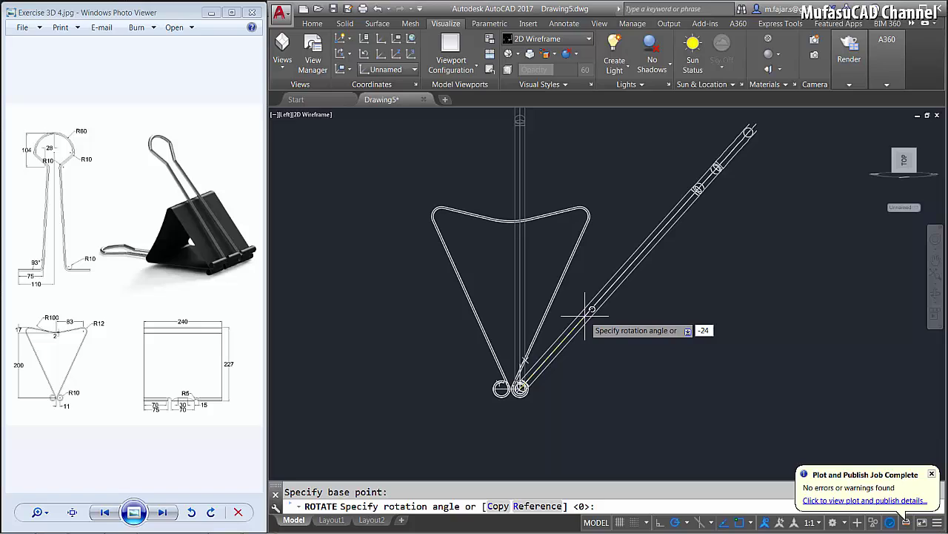
key("Return")
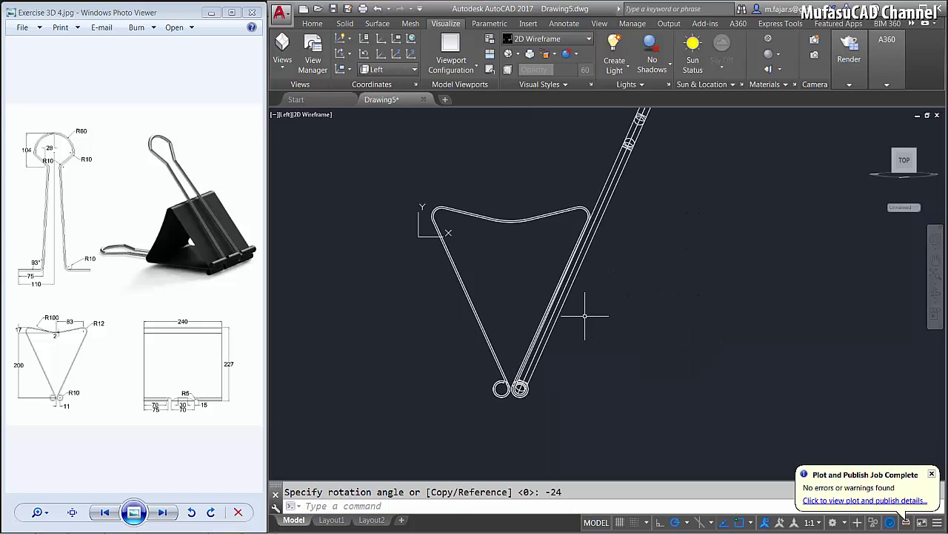
Mirror the tilted arm about the vertical centre line, keeping the original
type("mi")
key("Return")
left_click(637, 175)
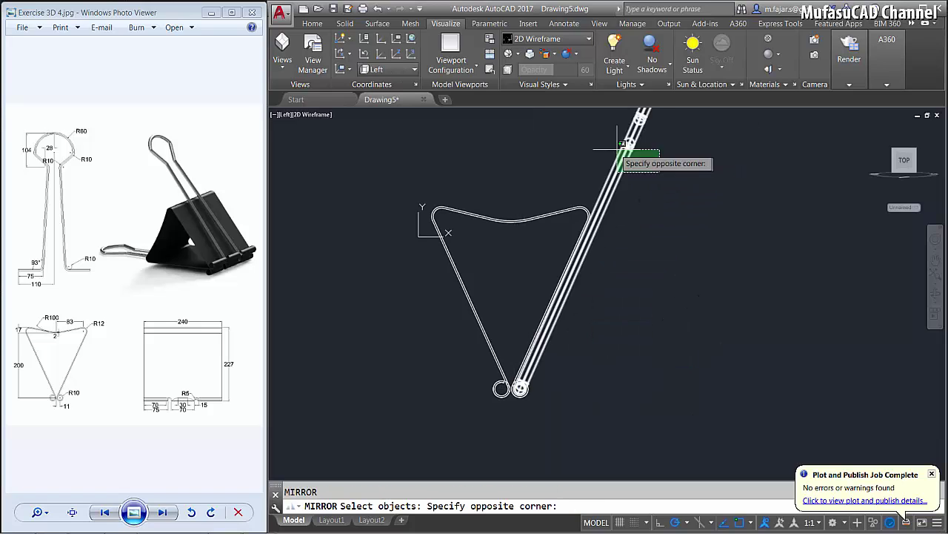
left_click(612, 201)
key("Return")
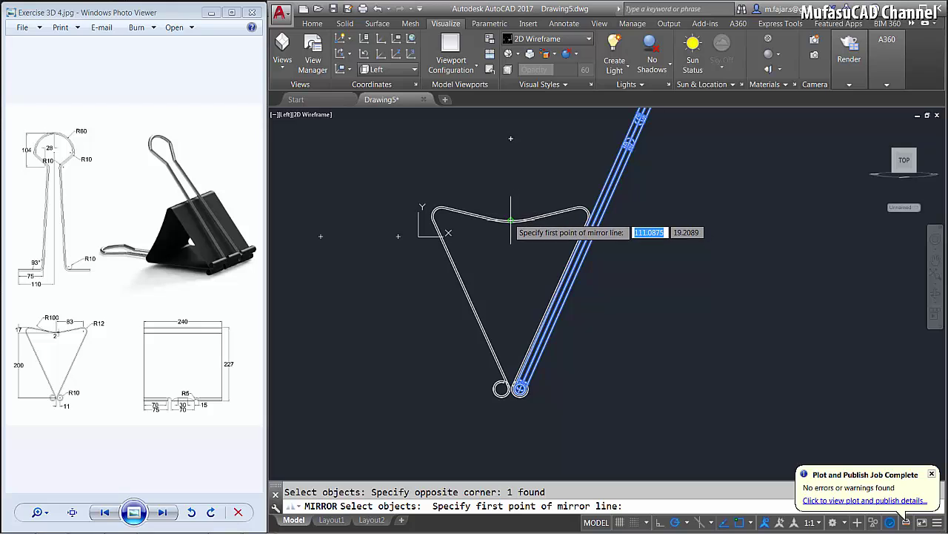
left_click(513, 210)
left_click(508, 201)
key("Return")
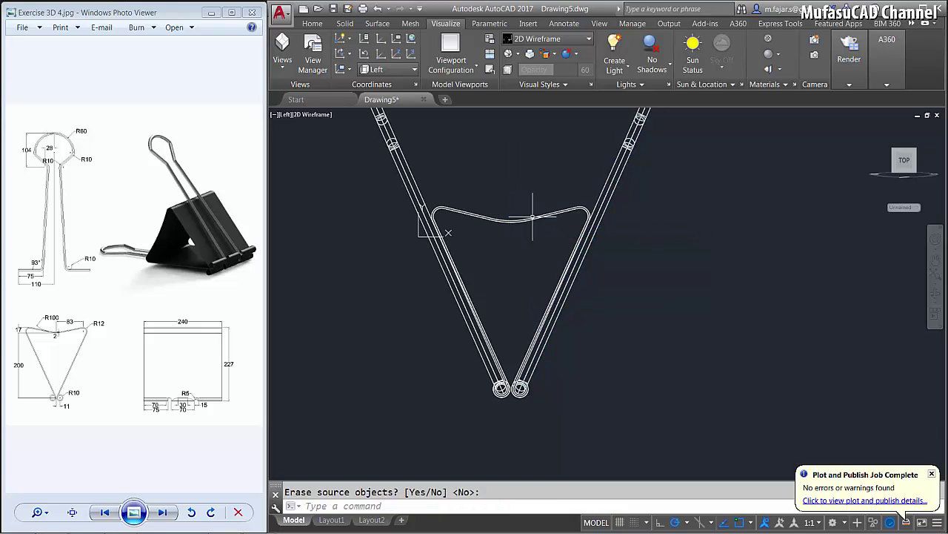
scroll(508, 202, "down", 5)
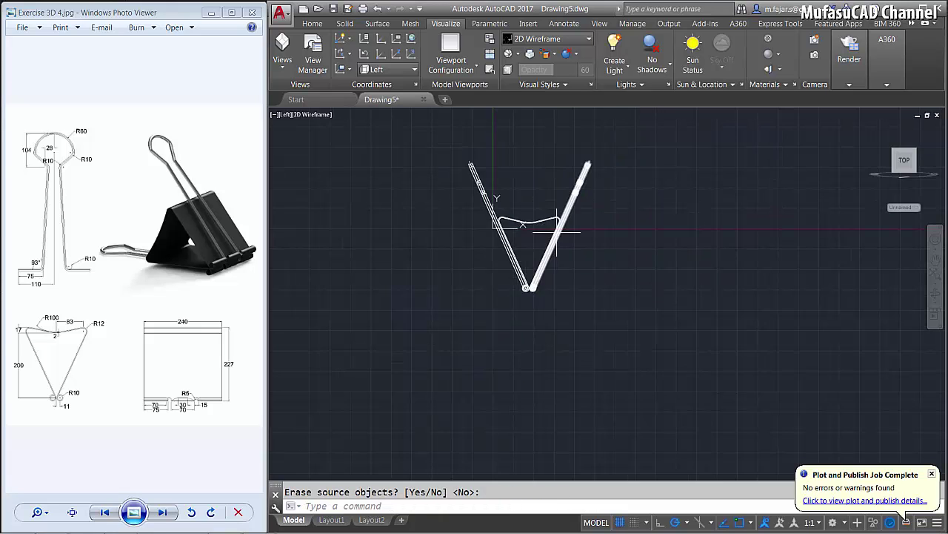
left_click(312, 115)
Show the clip in Realistic visual style from an orbited 3D angle
left_click(339, 178)
mouse_move(453, 233)
middle_mouse_down("shift")
mouse_move(559, 309)
mouse_move(588, 285)
middle_mouse_up("shift")
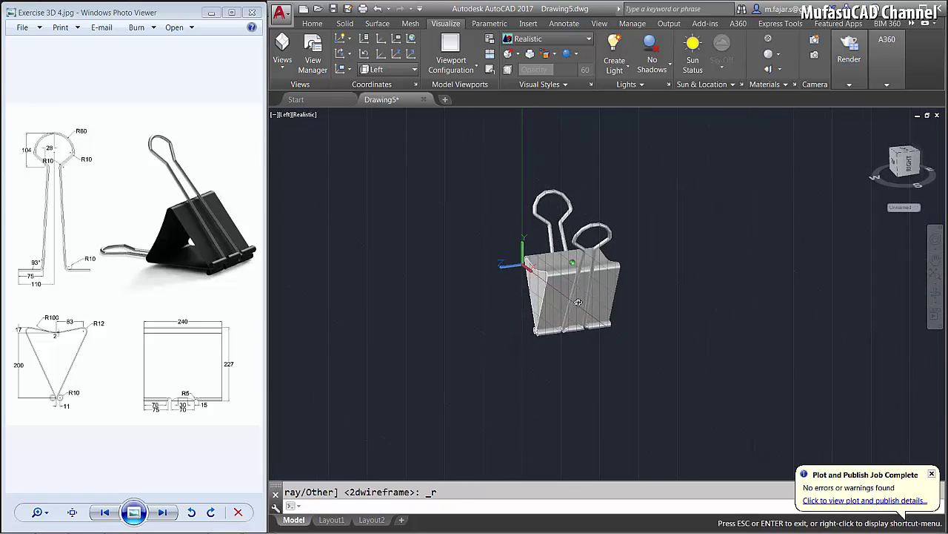
scroll(587, 285, "up", 3)
scroll(588, 286, "down", 2)
scroll(588, 285, "up", 1)
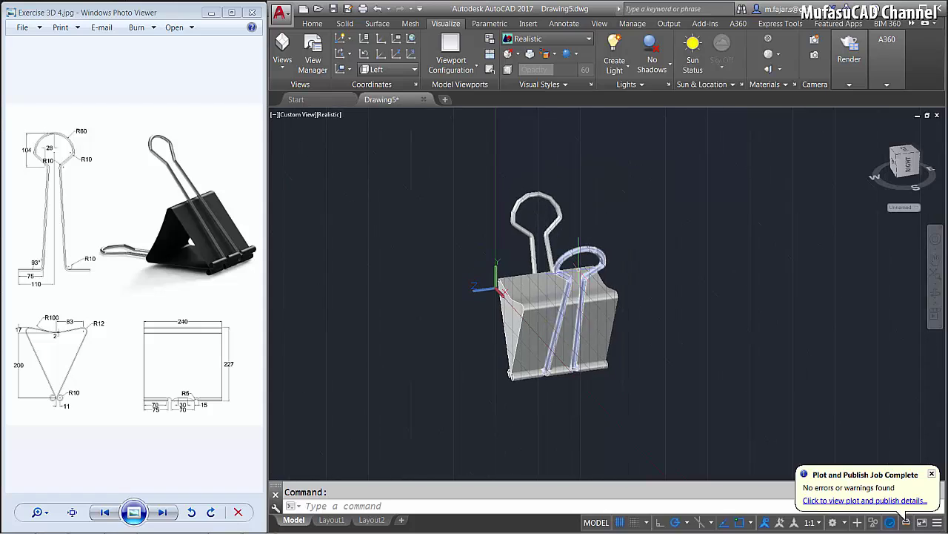
scroll(585, 278, "up", 1)
scroll(582, 267, "up", 1)
scroll(576, 253, "down", 1)
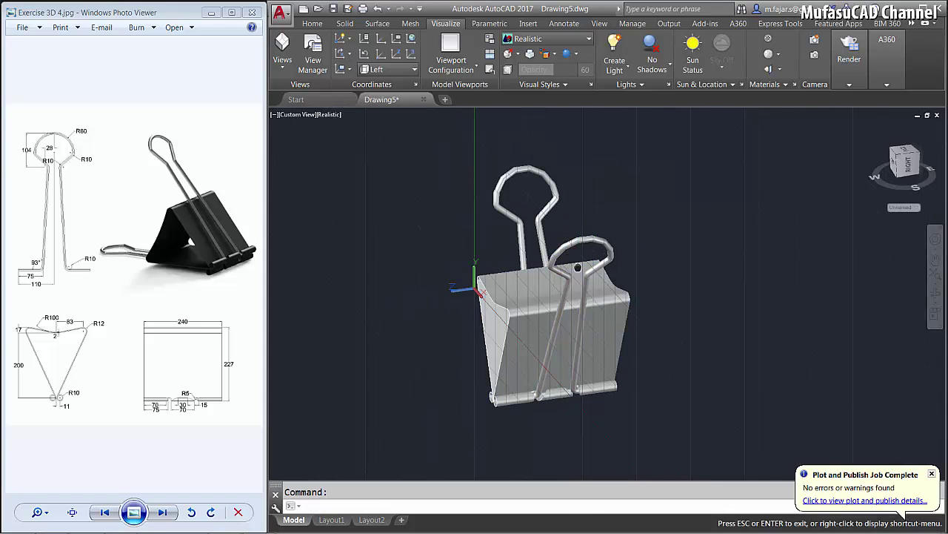
middle_click_drag(577, 253, 543, 253, "shift")
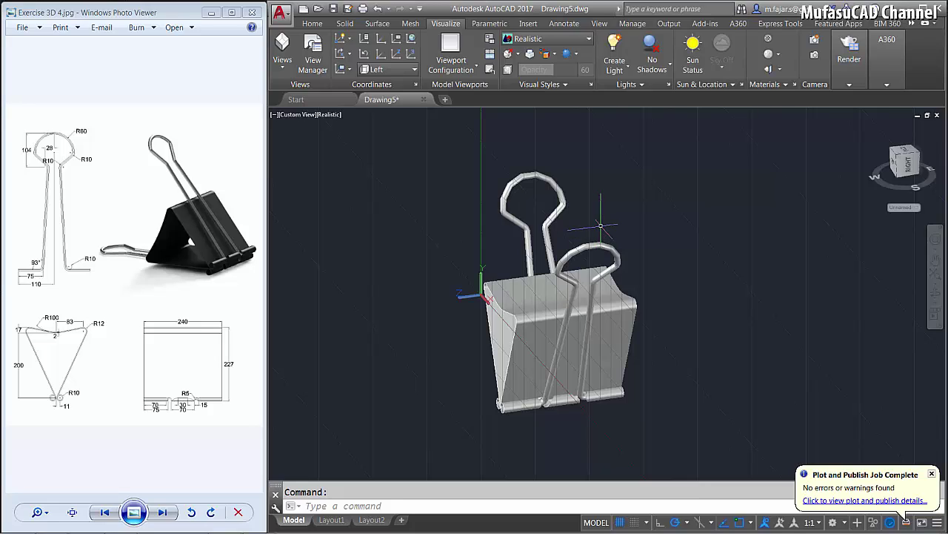
Set FACETRES to 10 for smoother curved surfaces
type("l")
type("FACE")
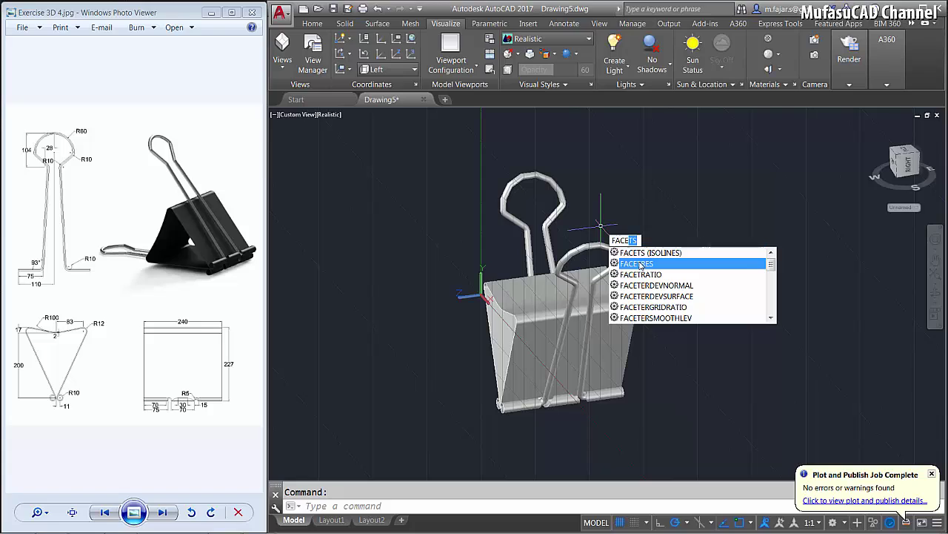
left_click(640, 264)
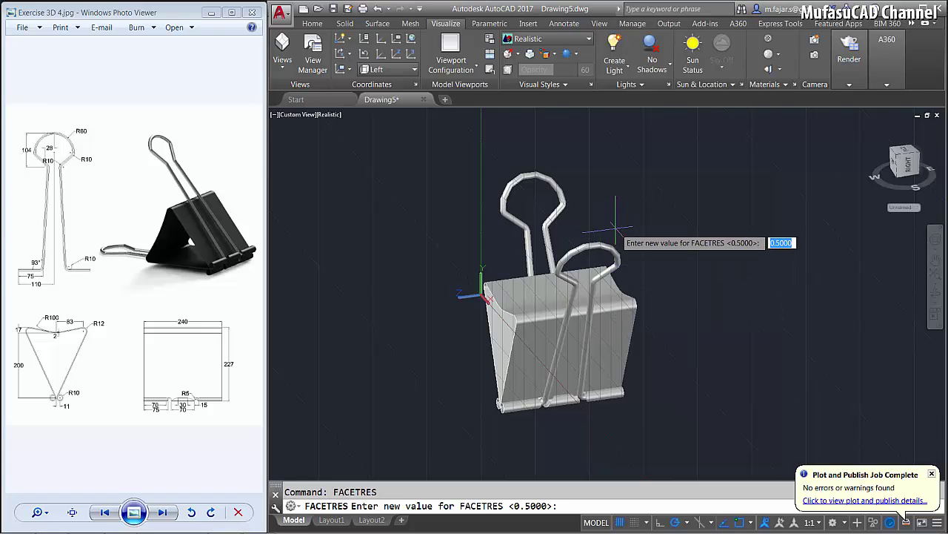
type("10")
key("Return")
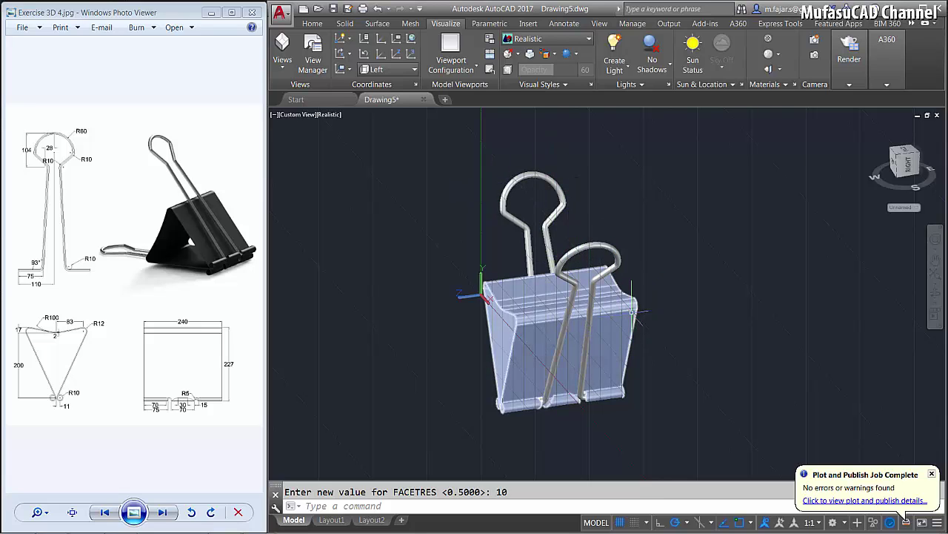
middle_click_drag(624, 331, 650, 225, "shift")
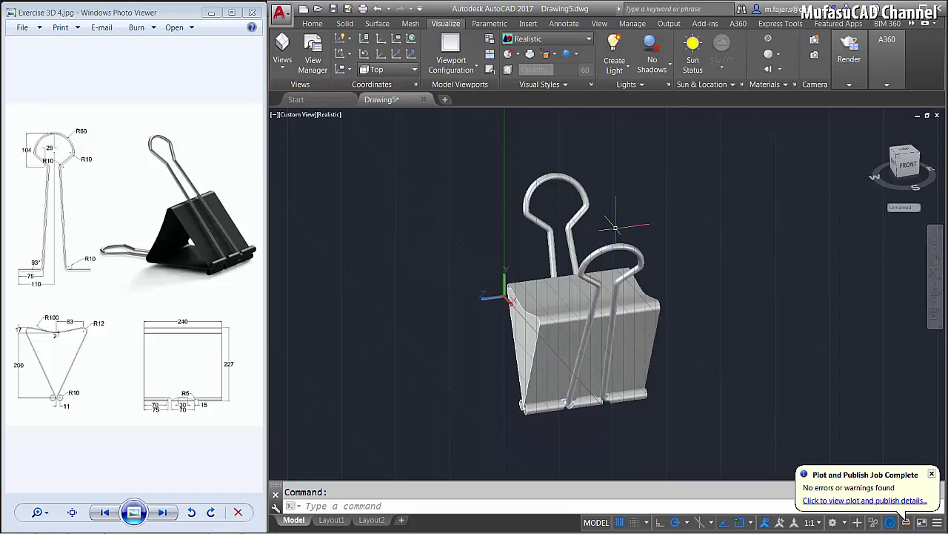
Switch to 2D Wireframe and the Top view, zoomed out
left_click(323, 117)
left_click(343, 144)
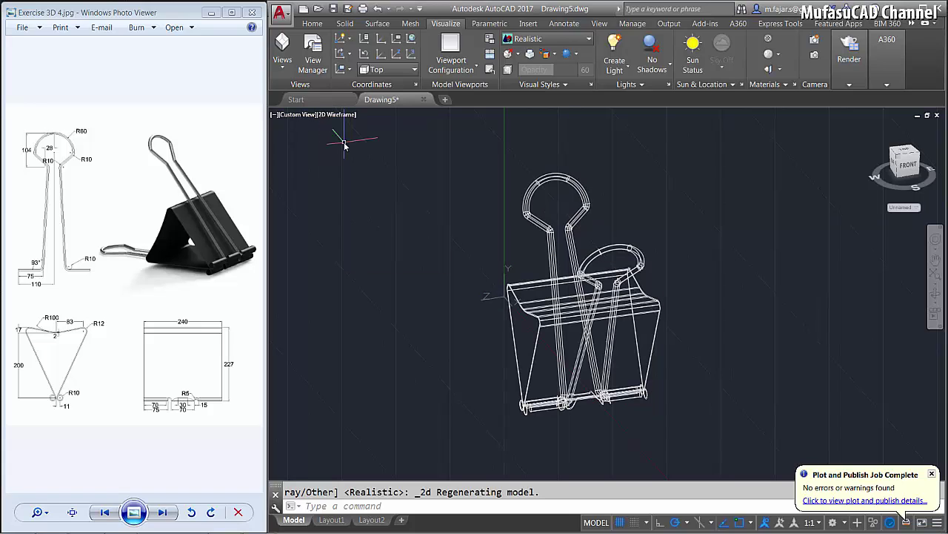
left_click(297, 117)
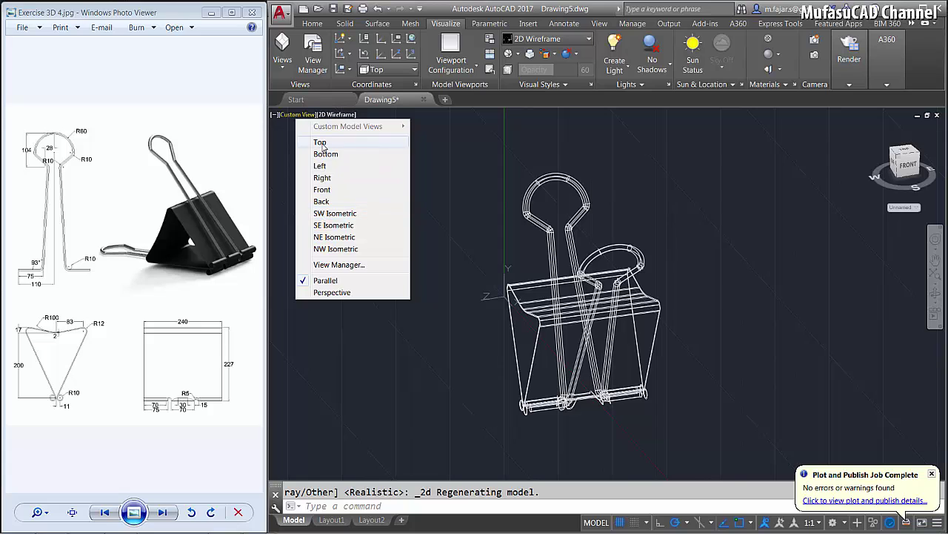
left_click(320, 141)
scroll(616, 272, "down", 5)
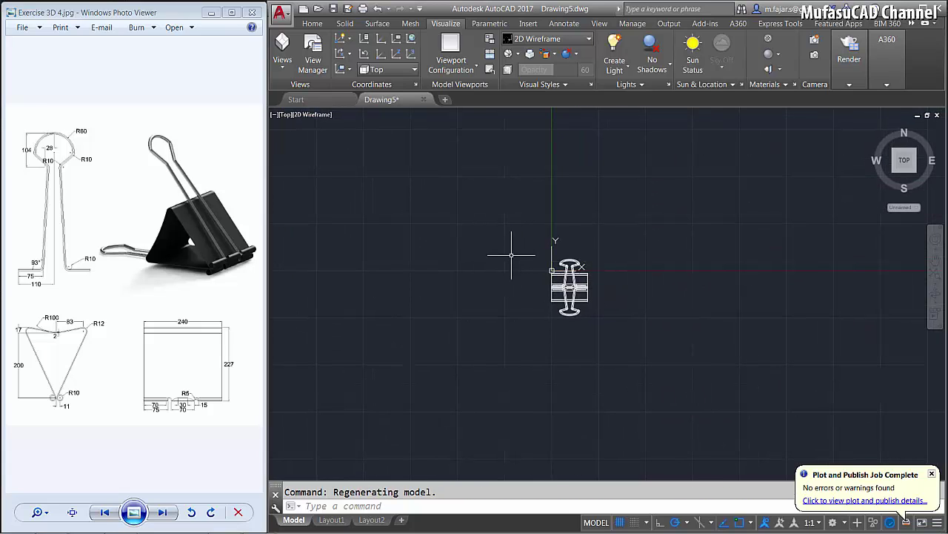
Draw a planar surface by two opposite corners surrounding the clip
type("pa")
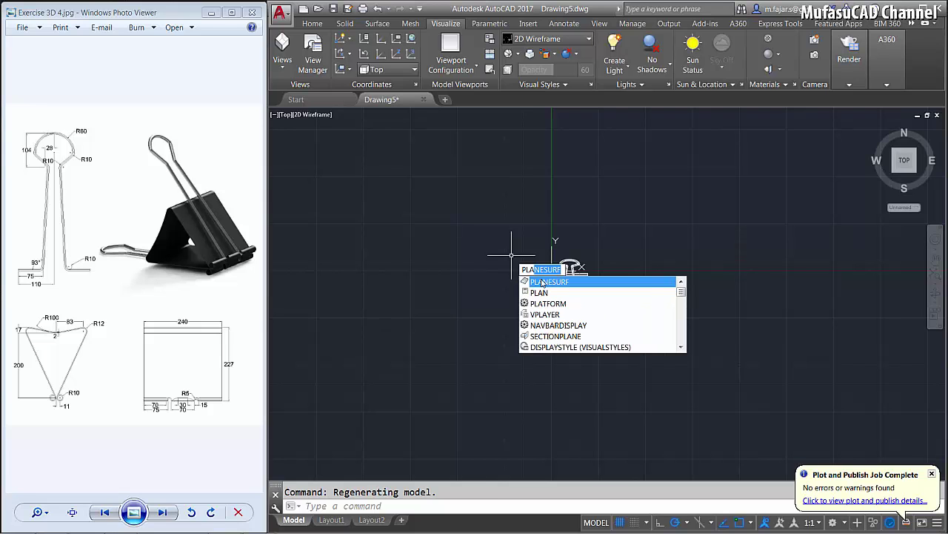
left_click(559, 283)
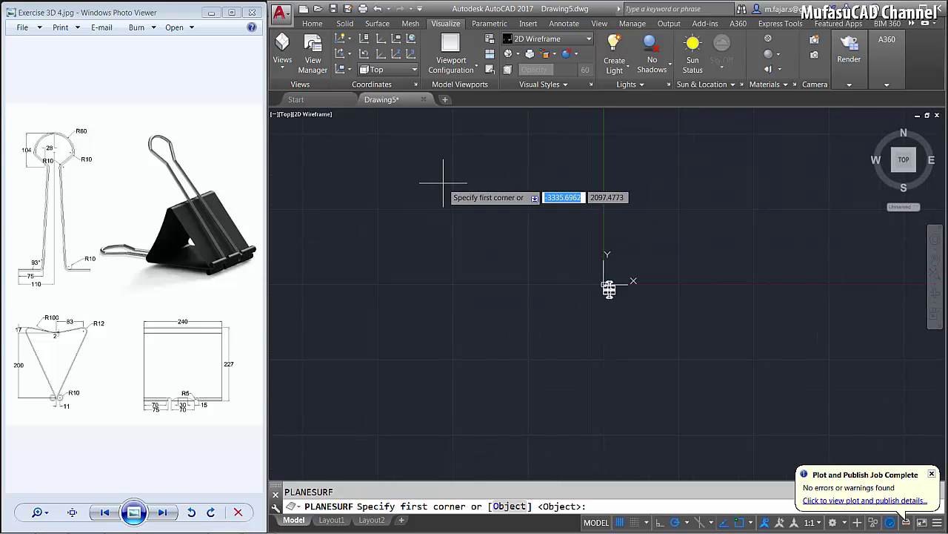
left_click(466, 179)
left_click(761, 406)
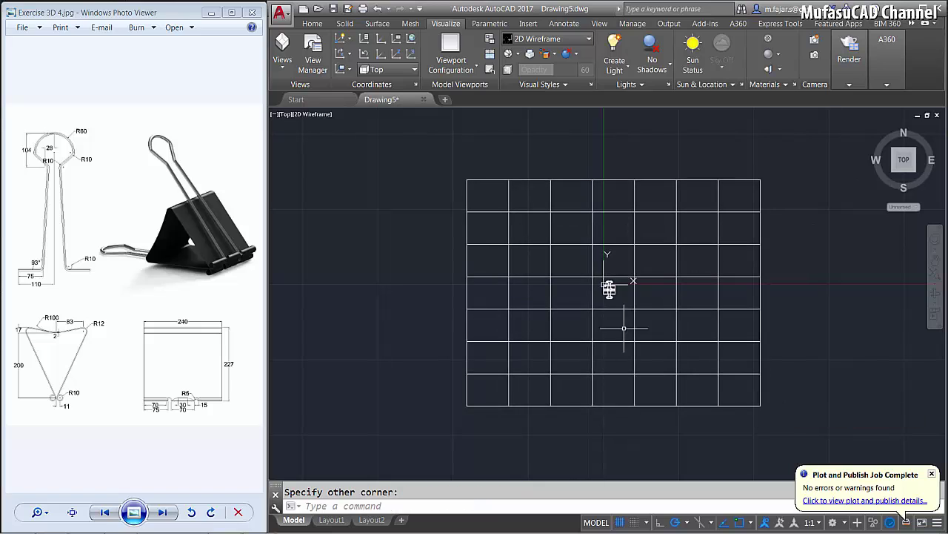
left_click(284, 116)
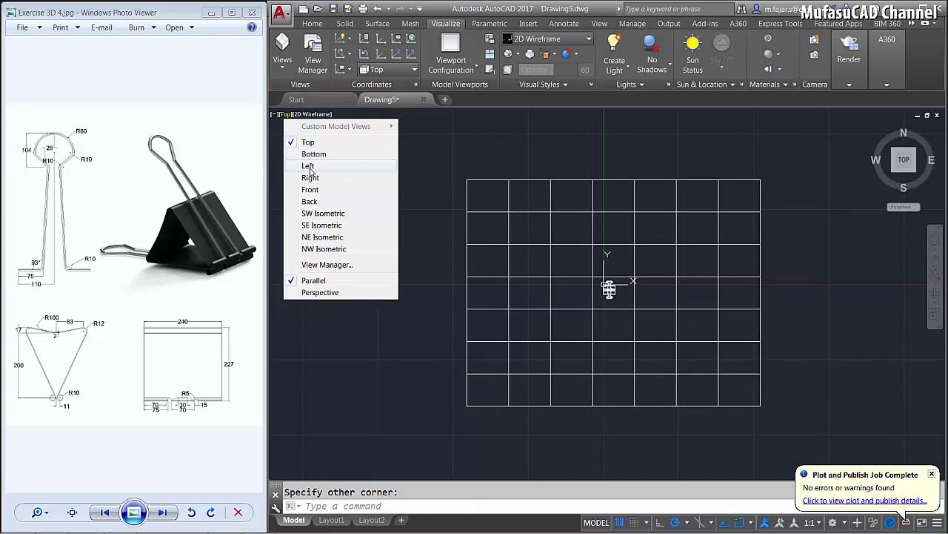
In Left view, move the crossing-selected clip profile straight up onto the body
left_click(310, 171)
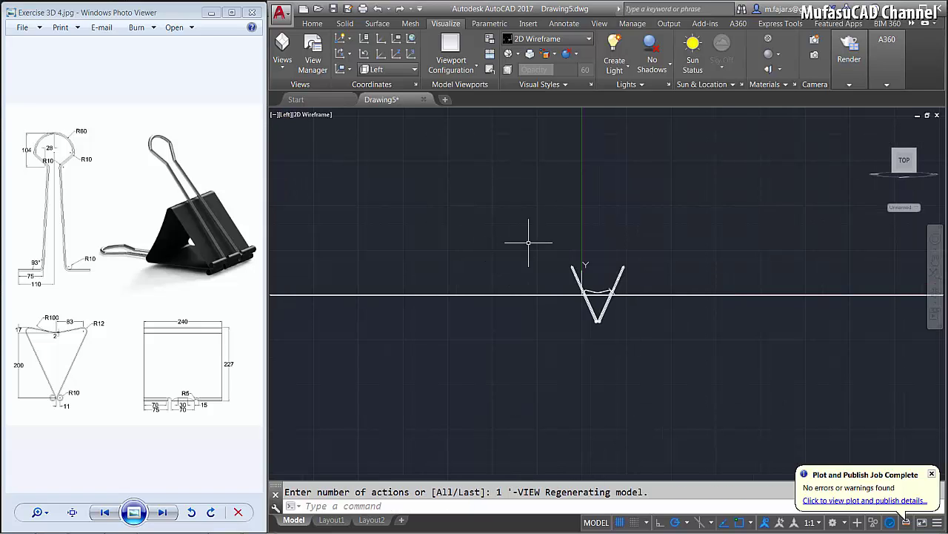
left_click(629, 328)
left_click(565, 311)
scroll(618, 318, "up", 2)
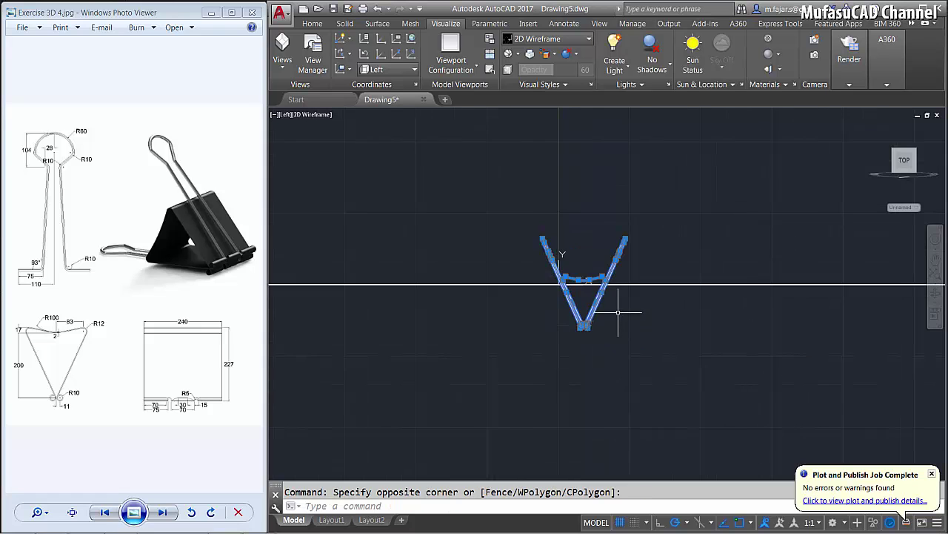
scroll(603, 324, "up", 4)
type("m")
key("Return")
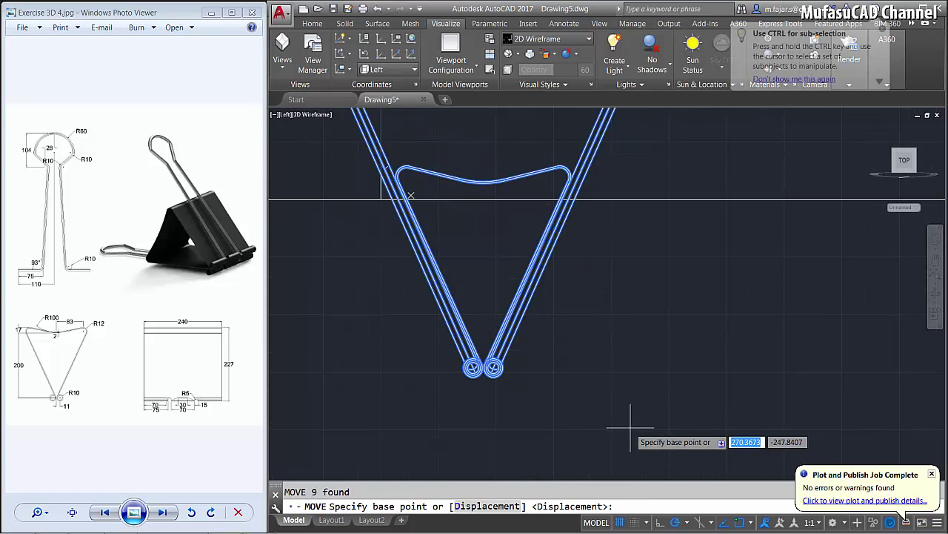
left_click(631, 426)
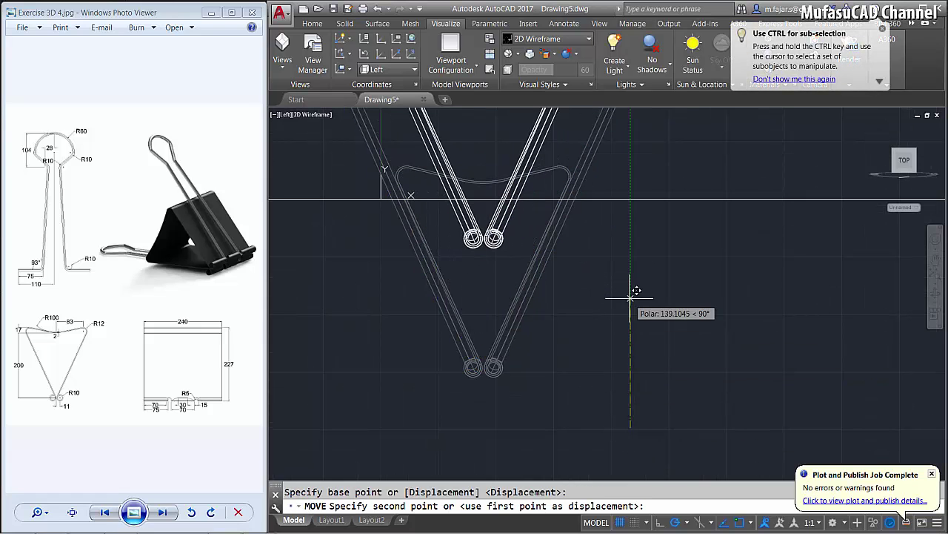
left_click(630, 244)
scroll(631, 245, "down", 2)
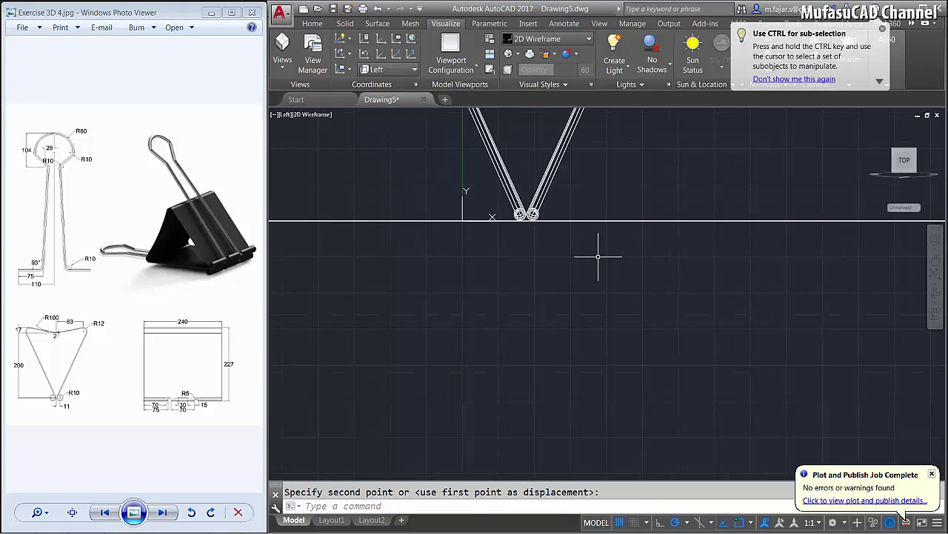
scroll(600, 254, "down", 2)
Rotate the four handle wires about the left loop's centre to fold the handle back
type("ro")
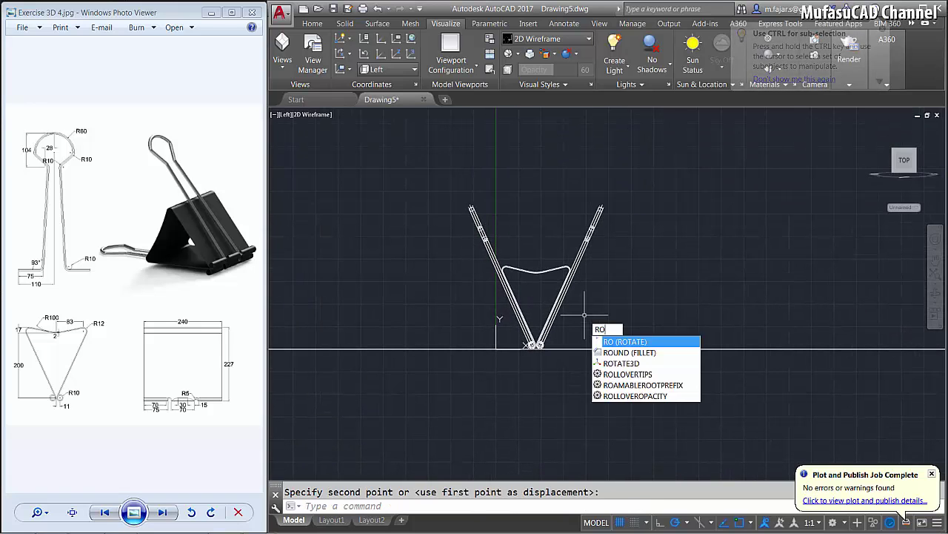
key("Return")
left_click(634, 197)
left_click(430, 309)
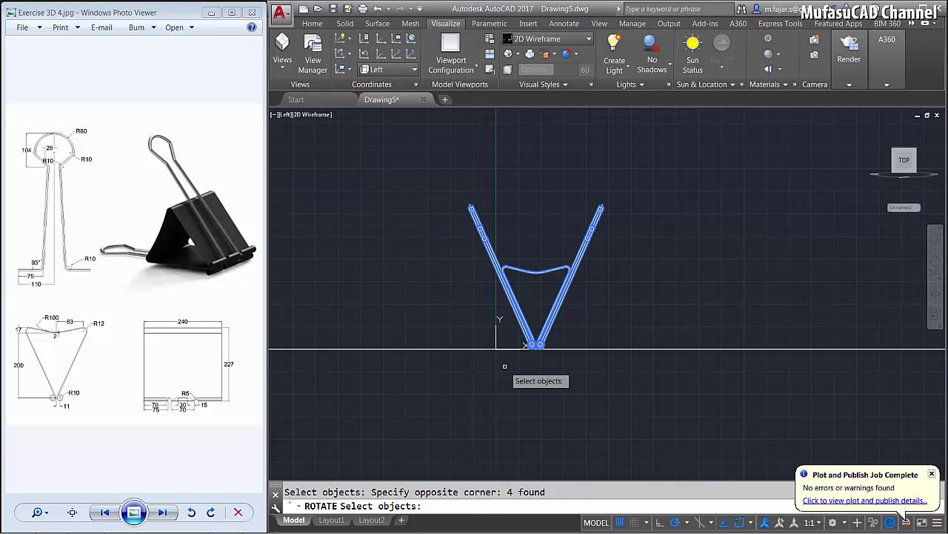
key("Return")
scroll(521, 363, "up", 2)
scroll(522, 319, "up", 2)
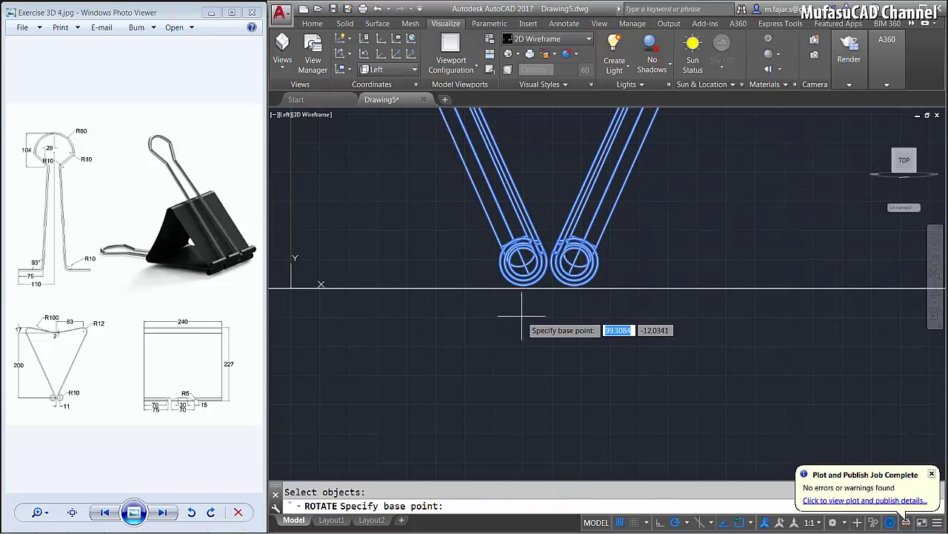
left_click(526, 260)
scroll(652, 207, "down", 2)
scroll(662, 180, "down", 2)
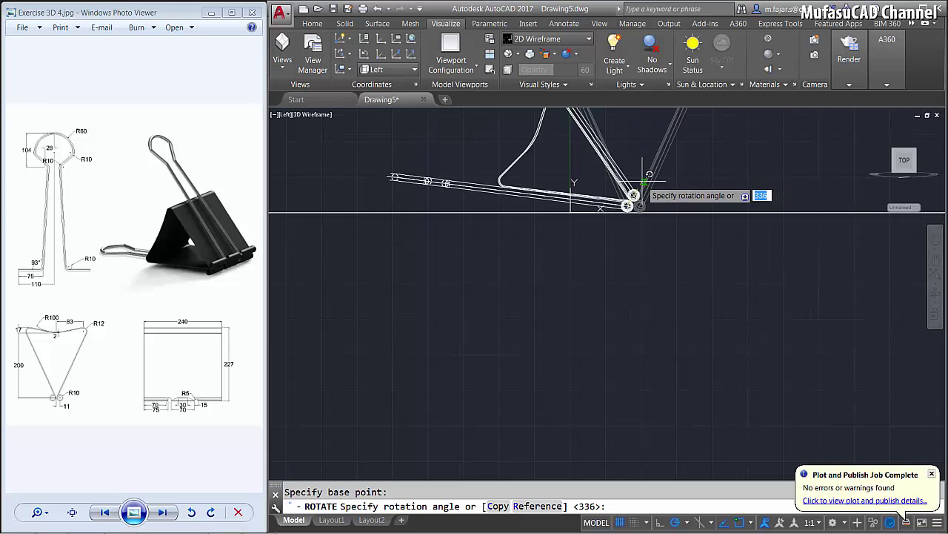
left_click(663, 125)
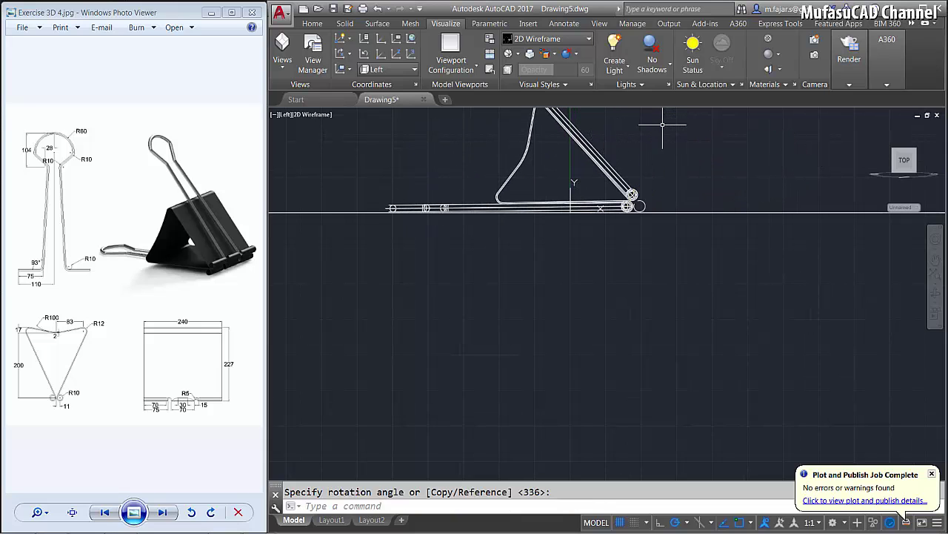
scroll(426, 196, "up", 1)
Recentre the clip and switch the viewport to Realistic shading
scroll(662, 250, "down", 2)
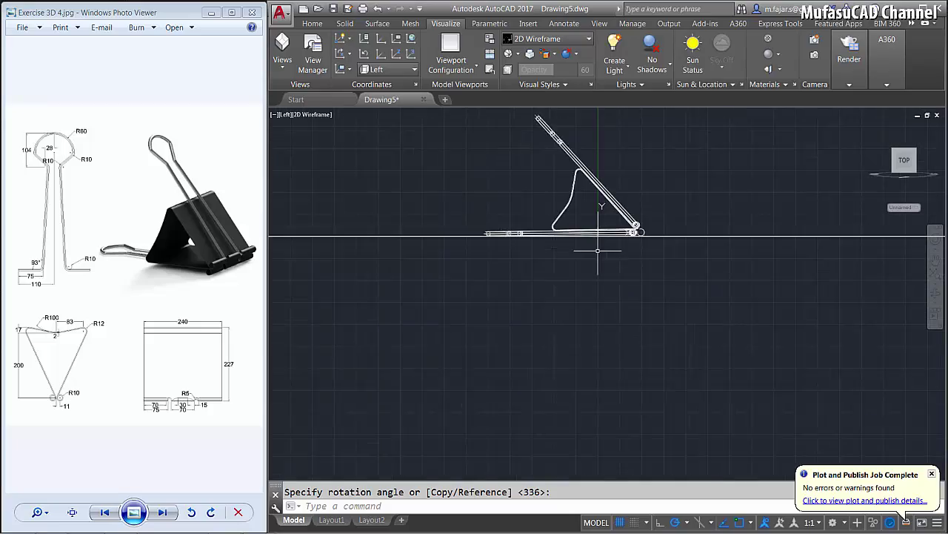
mouse_move(663, 249)
middle_mouse_down()
mouse_move(593, 263)
mouse_move(669, 266)
mouse_move(444, 301)
mouse_move(665, 269)
middle_mouse_up()
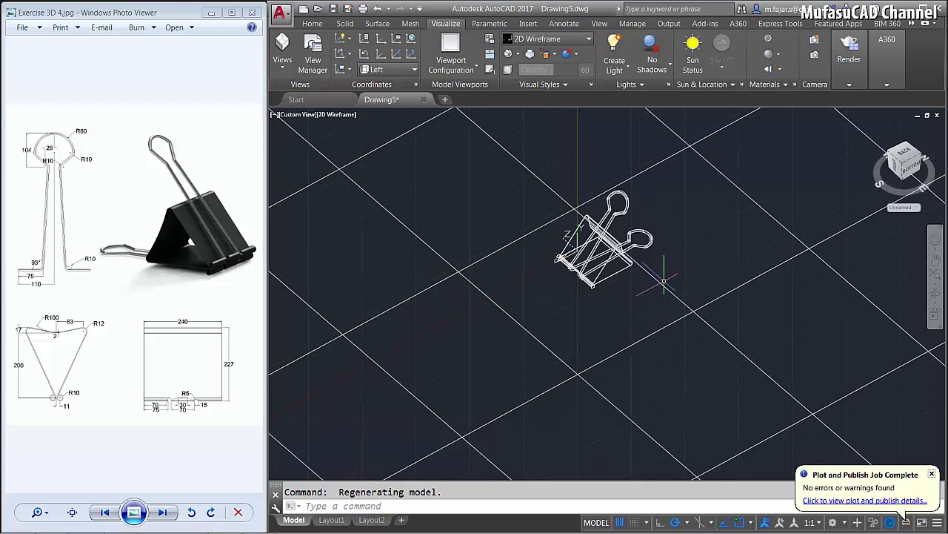
left_click(337, 115)
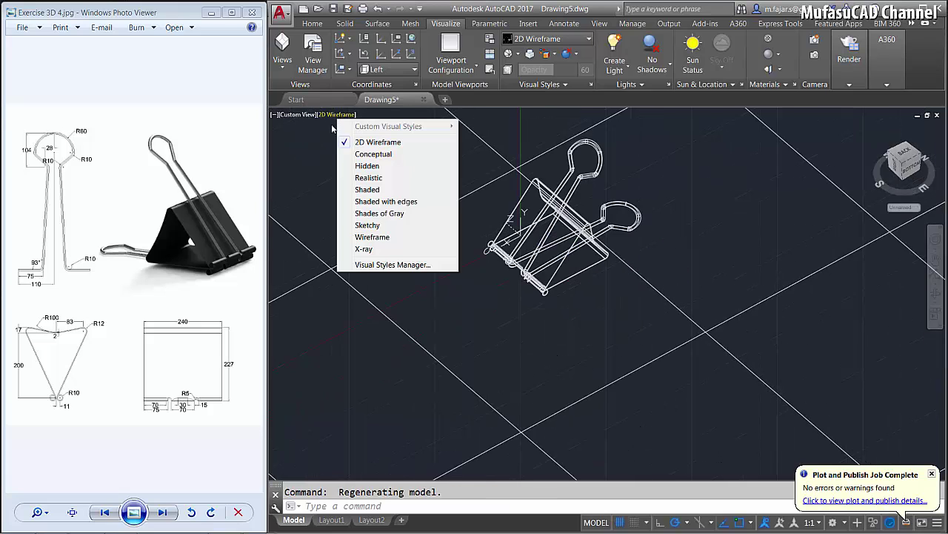
left_click(369, 177)
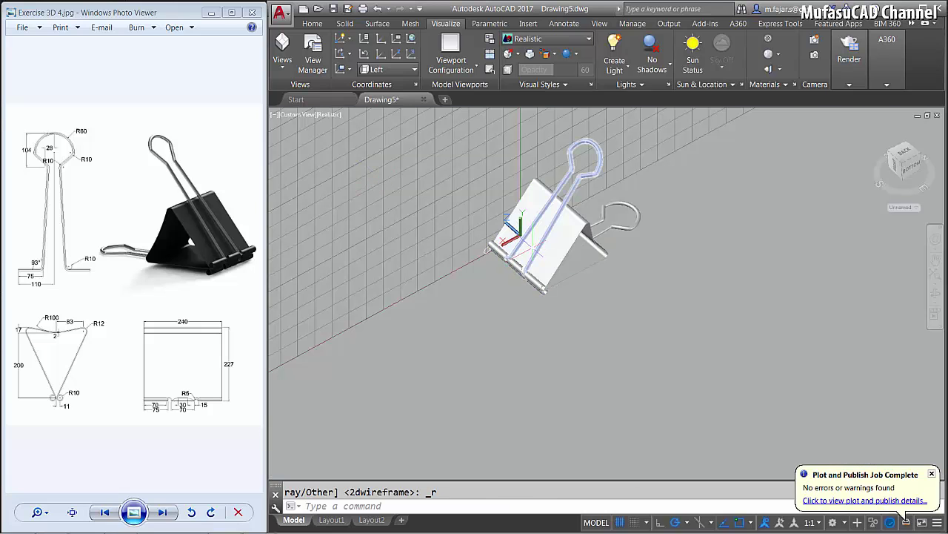
Orbit to a close frontal view of the clip and open the Materials Browser with RMAT
mouse_move(519, 273)
middle_mouse_down("shift")
mouse_move(629, 243)
mouse_move(667, 197)
mouse_move(655, 201)
middle_mouse_up("shift")
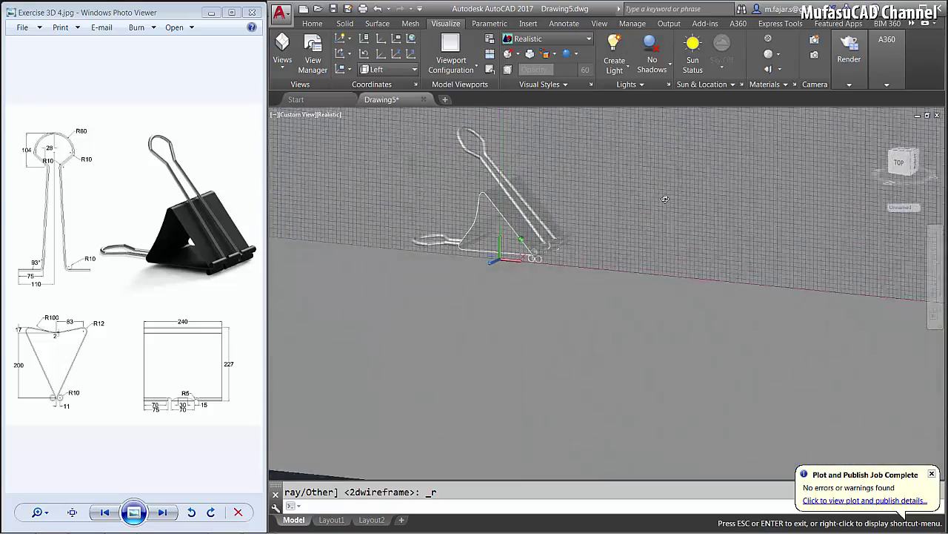
key("Escape")
scroll(608, 254, "up", 3)
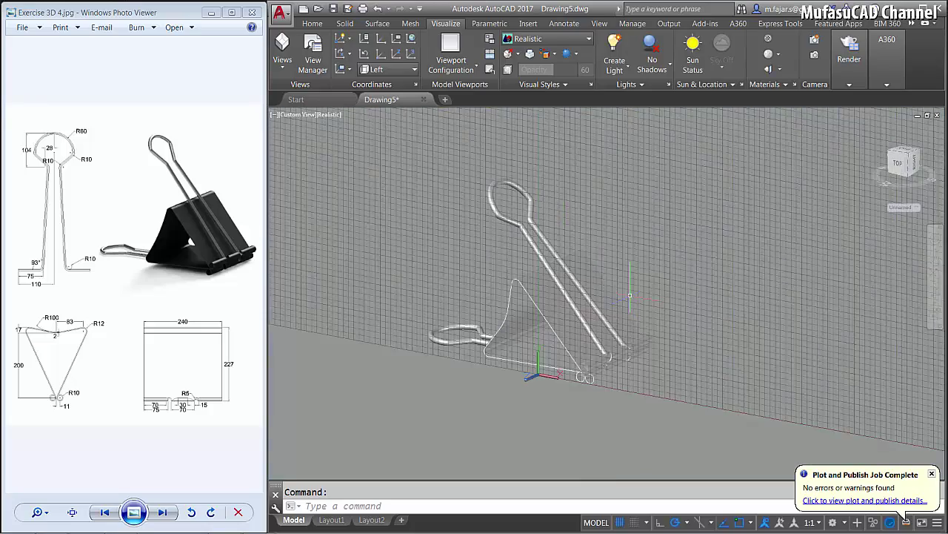
scroll(629, 294, "up", 3)
middle_click_drag(629, 295, 678, 235, "shift")
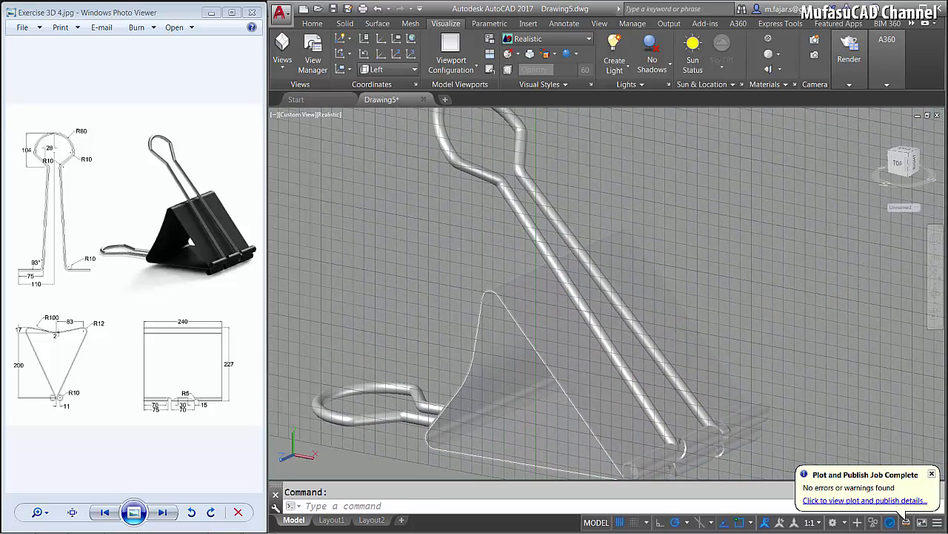
type("rmat")
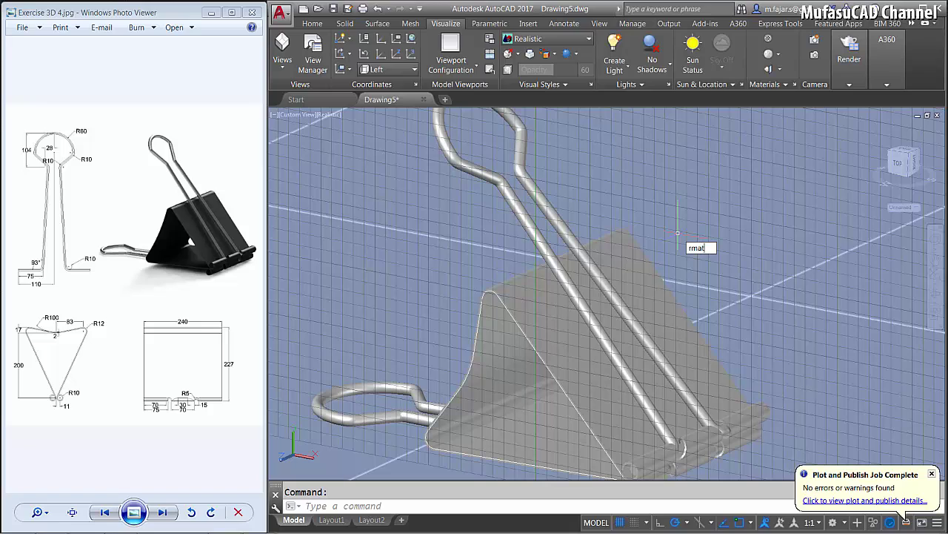
key("Return")
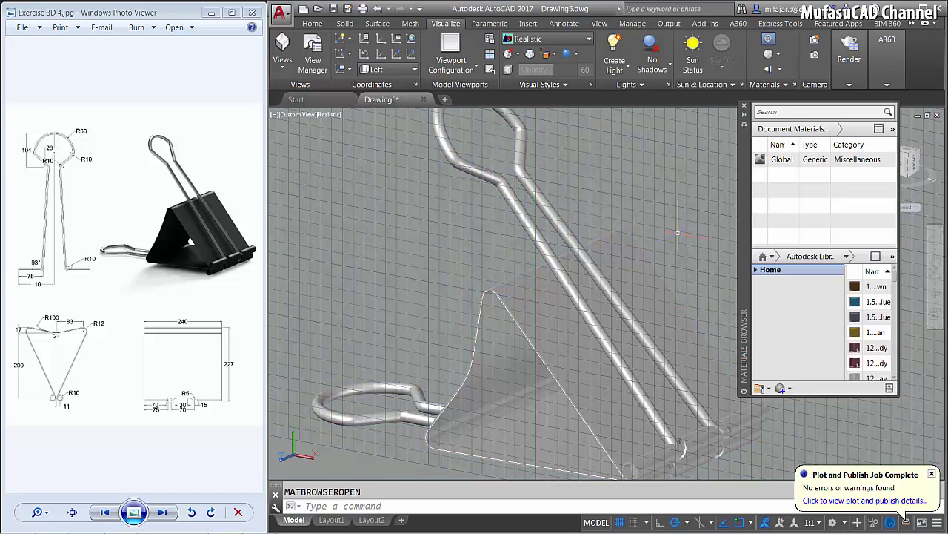
Browse Home > Autodesk Library > Metal > Steel, enlarging the palette and widening the Name column
left_click(758, 270)
left_click(764, 291)
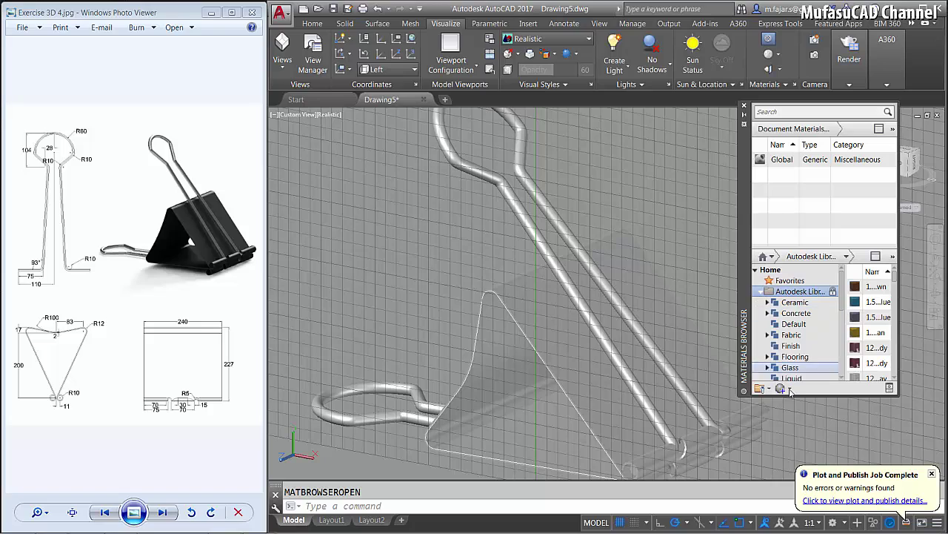
left_click_drag(808, 397, 809, 464)
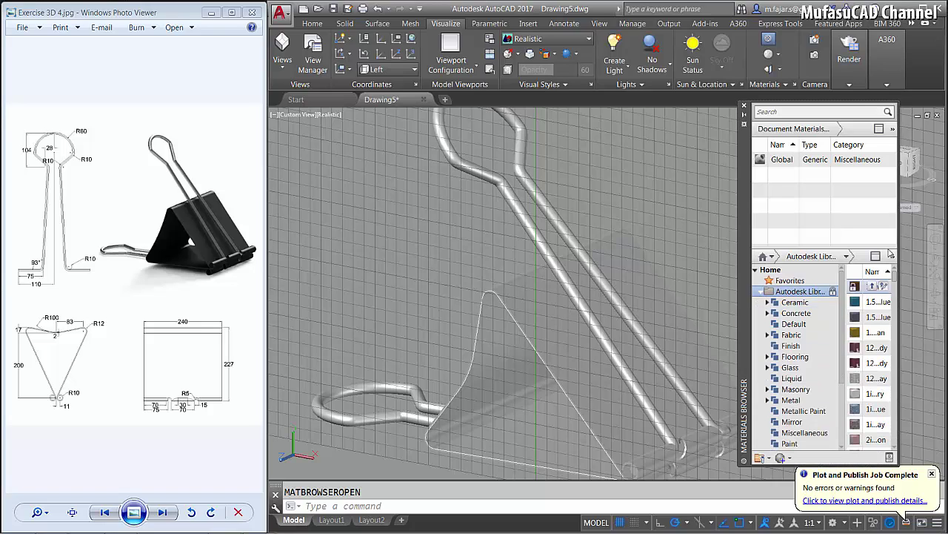
left_click_drag(902, 236, 919, 236)
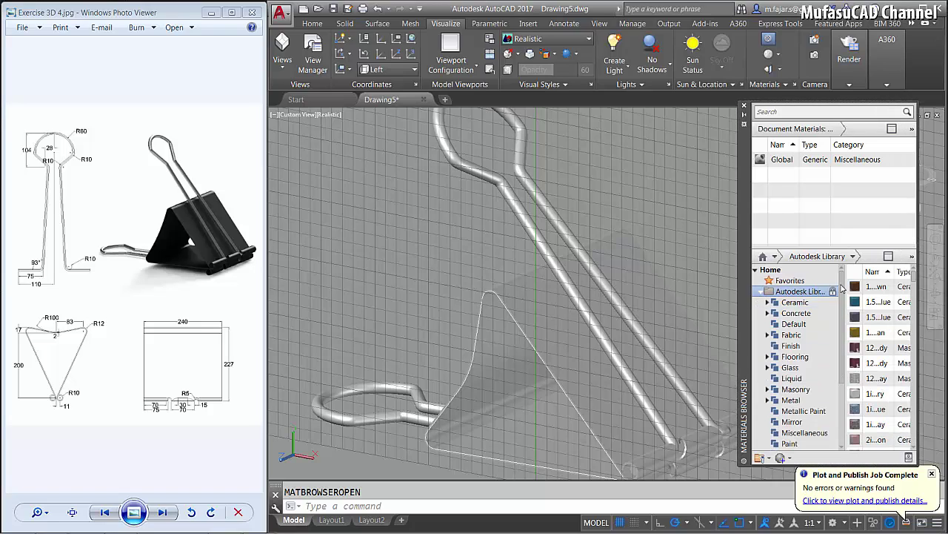
left_click(768, 401)
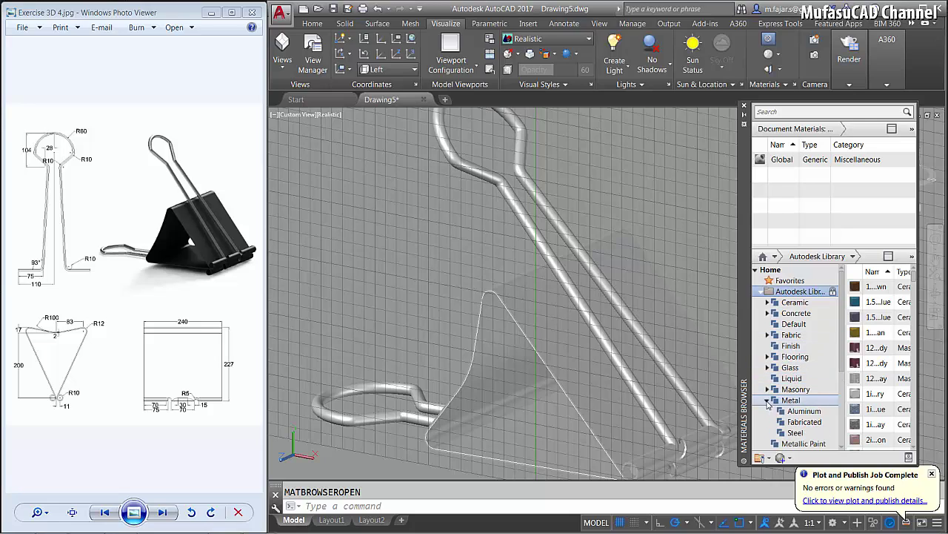
left_click(796, 433)
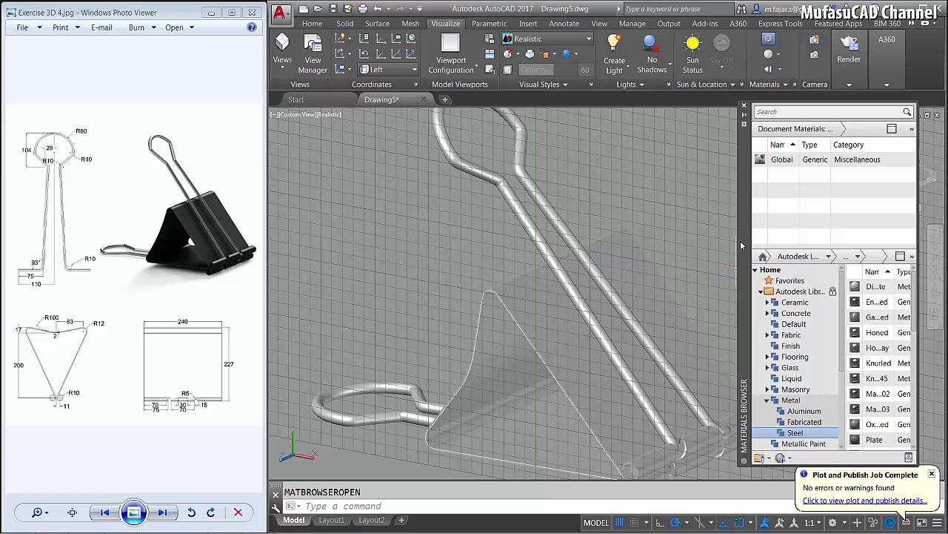
left_click_drag(741, 245, 672, 243)
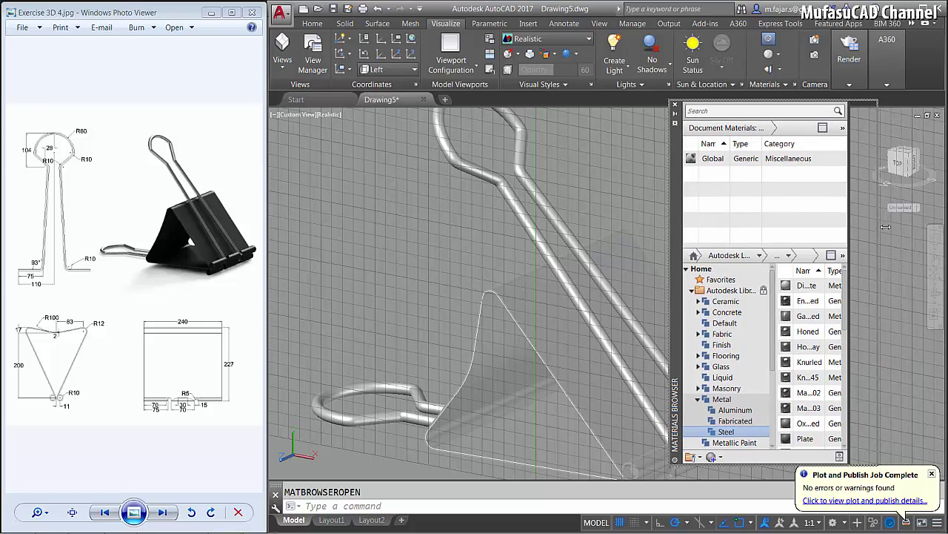
left_click_drag(851, 228, 895, 229)
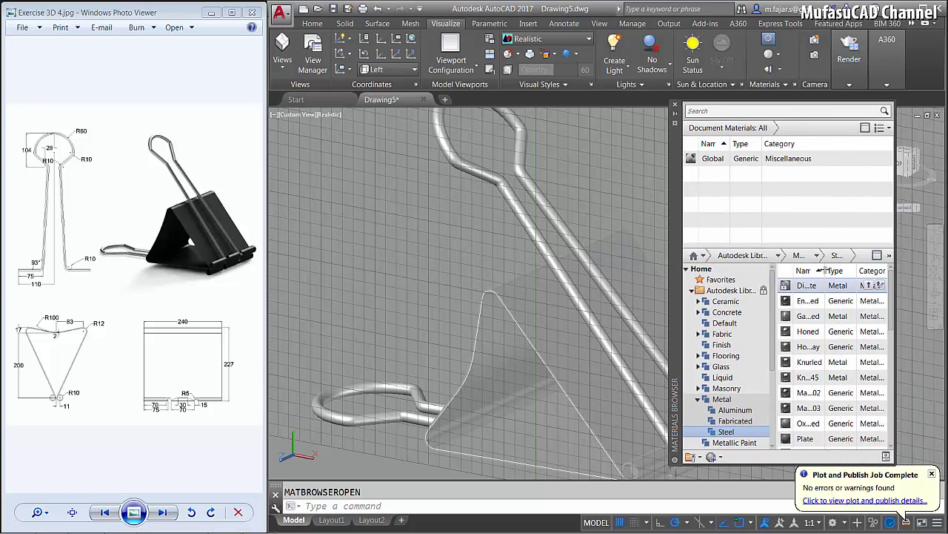
left_click_drag(820, 270, 855, 269)
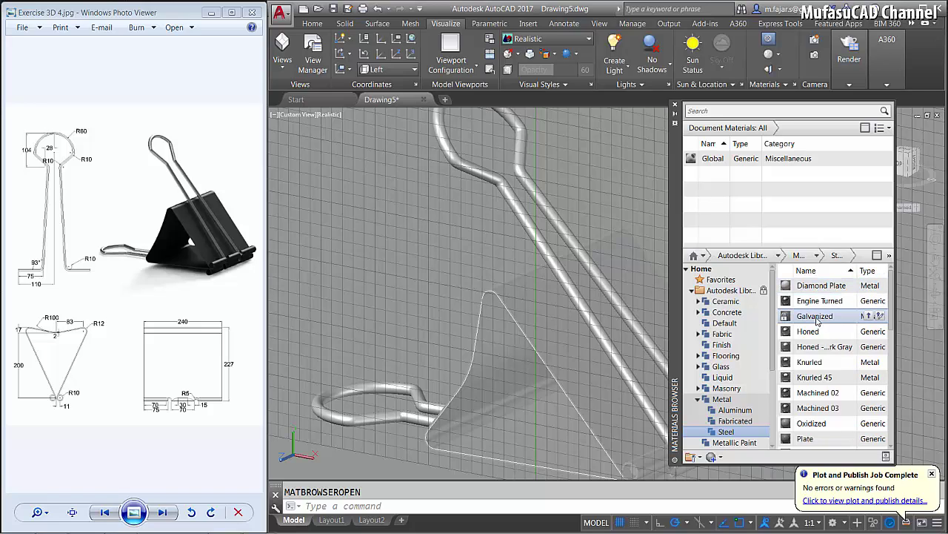
Select the clip's wire handles and assign them the Galvanized steel material
left_click(630, 311)
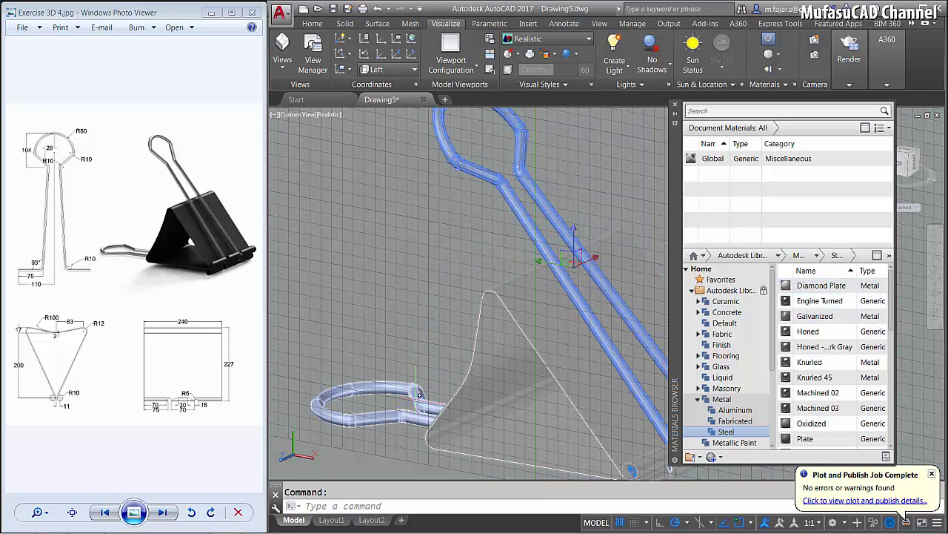
left_click(401, 404)
left_click(658, 378)
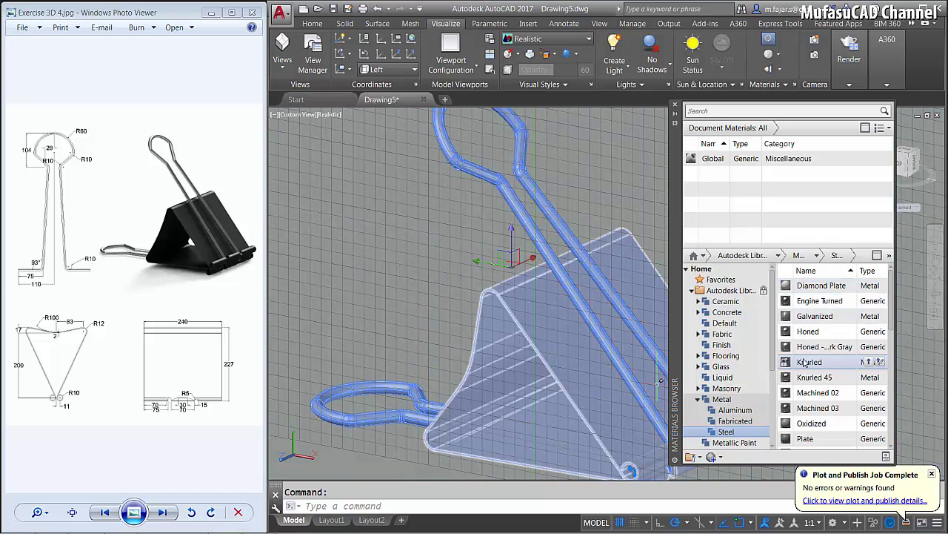
right_click(821, 320)
left_click(865, 324)
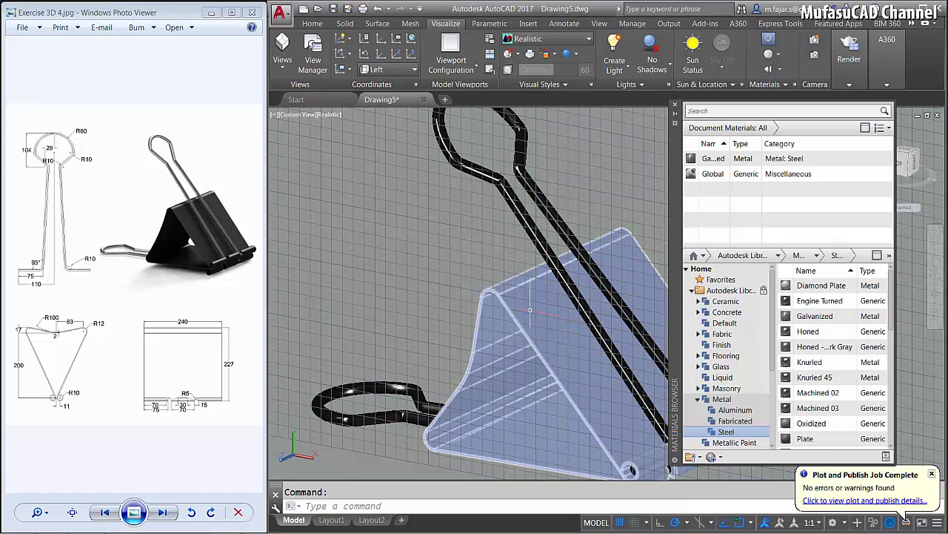
Assign the library's Satin steel material to the triangular clip body
left_click(530, 310)
left_click_drag(893, 319, 899, 389)
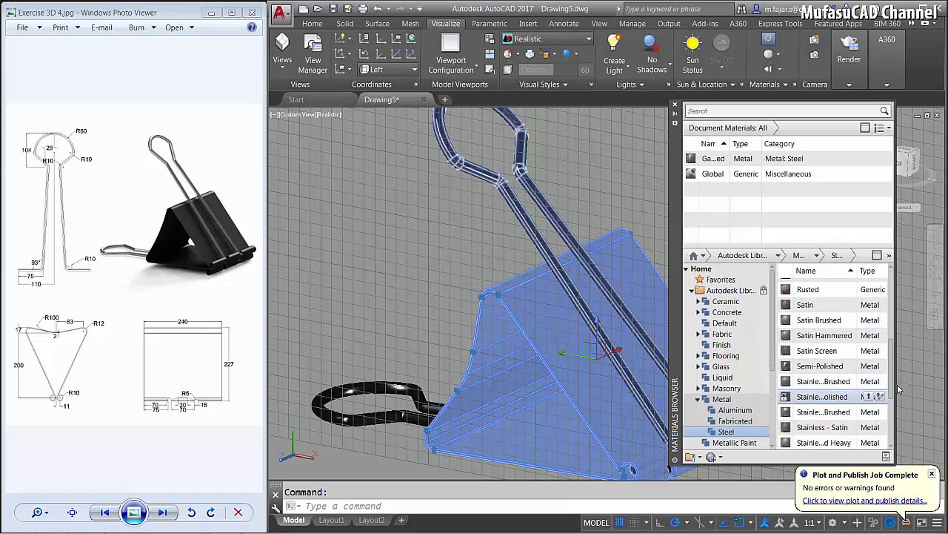
right_click(807, 308)
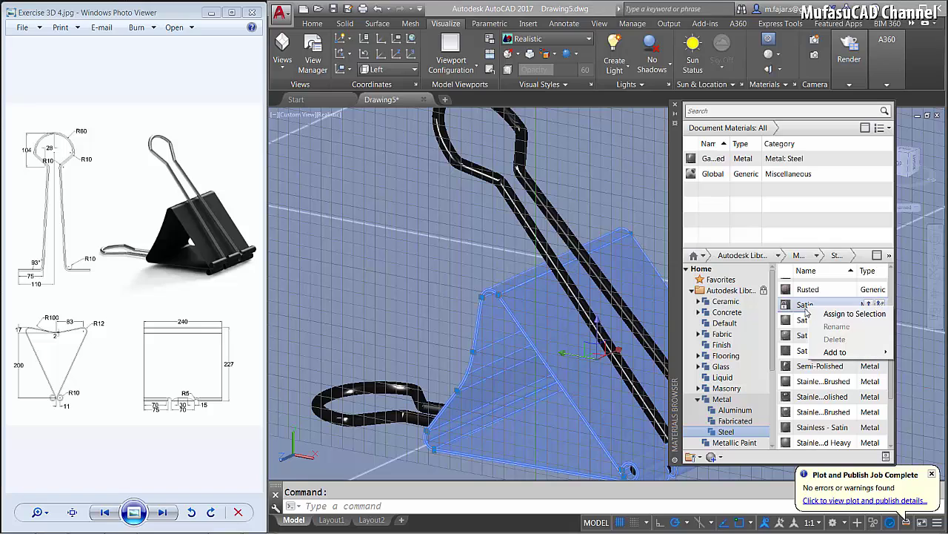
left_click(845, 314)
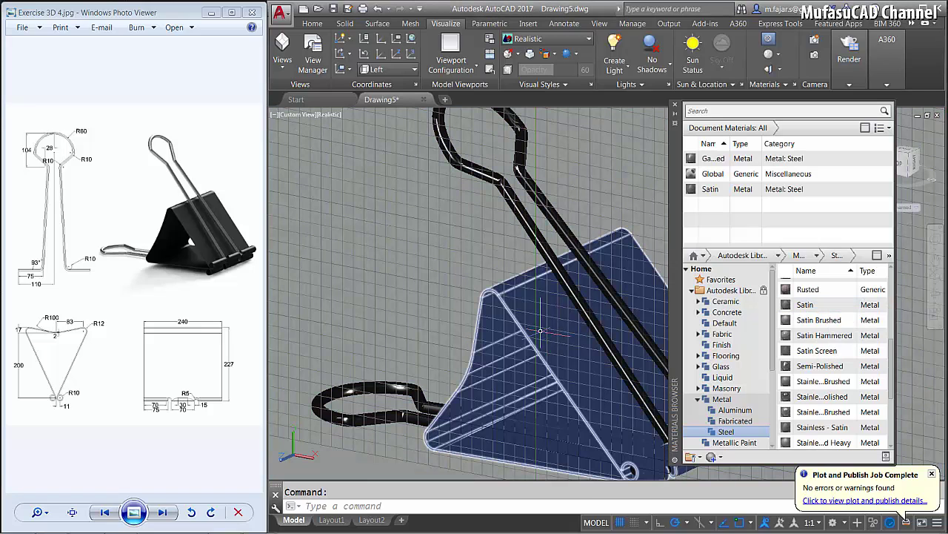
Edit Satin to the Chrome metal type with a dark grey RGB 69,69,69 tint
double_click(713, 190)
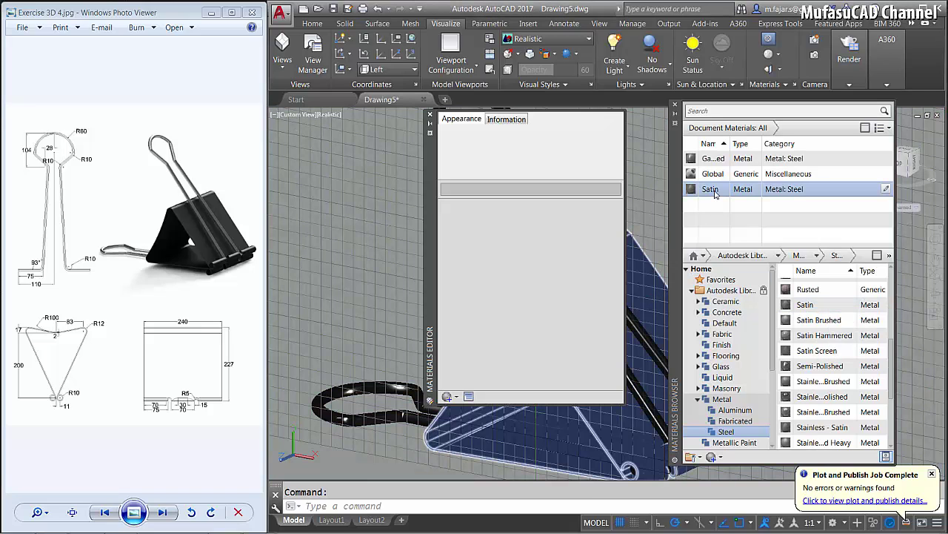
left_click(549, 220)
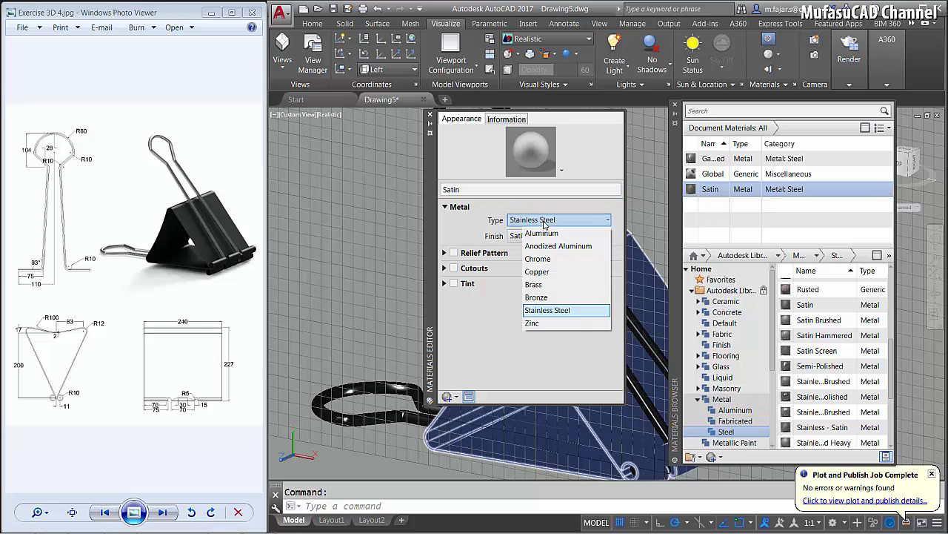
left_click(536, 259)
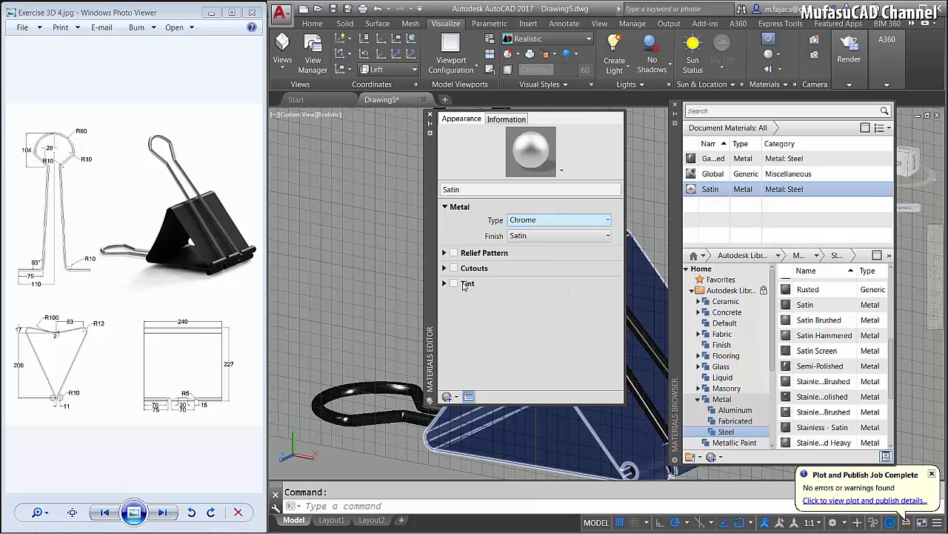
left_click(454, 283)
left_click(542, 298)
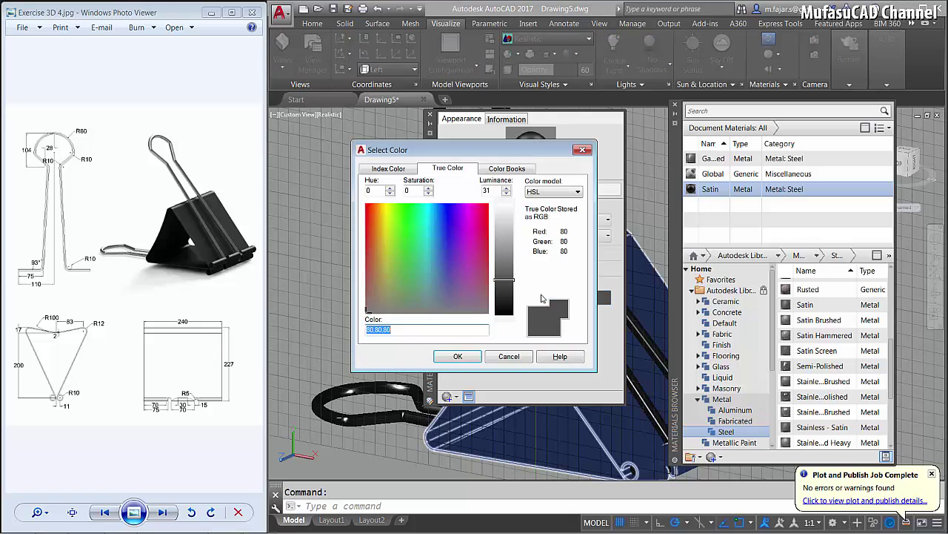
left_click(506, 283)
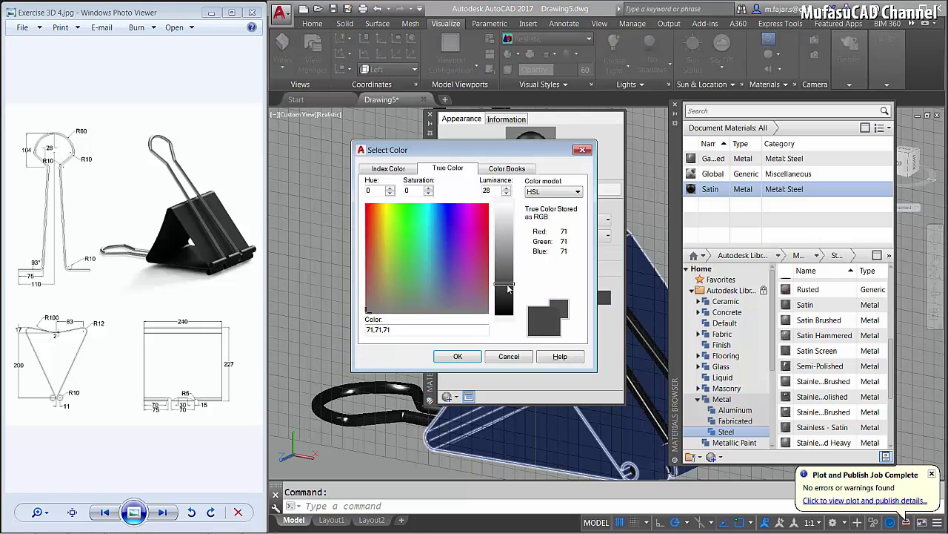
left_click(458, 357)
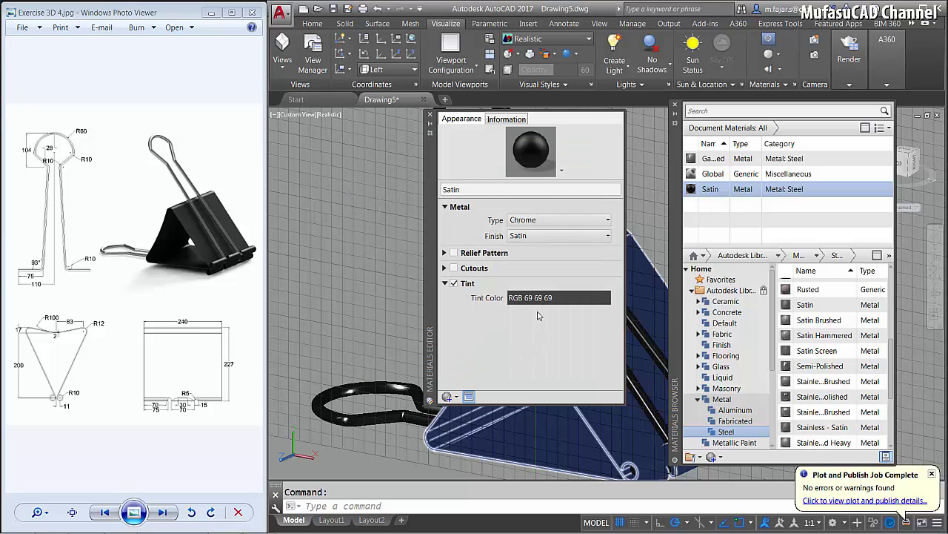
left_click(431, 117)
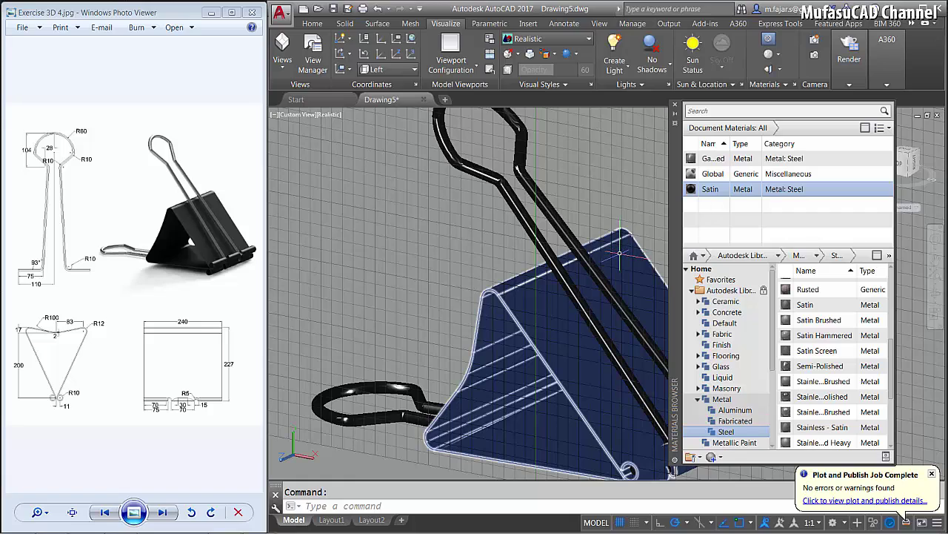
Switch the viewport to full shadows and turn the render environment on
key("Escape")
left_click(652, 63)
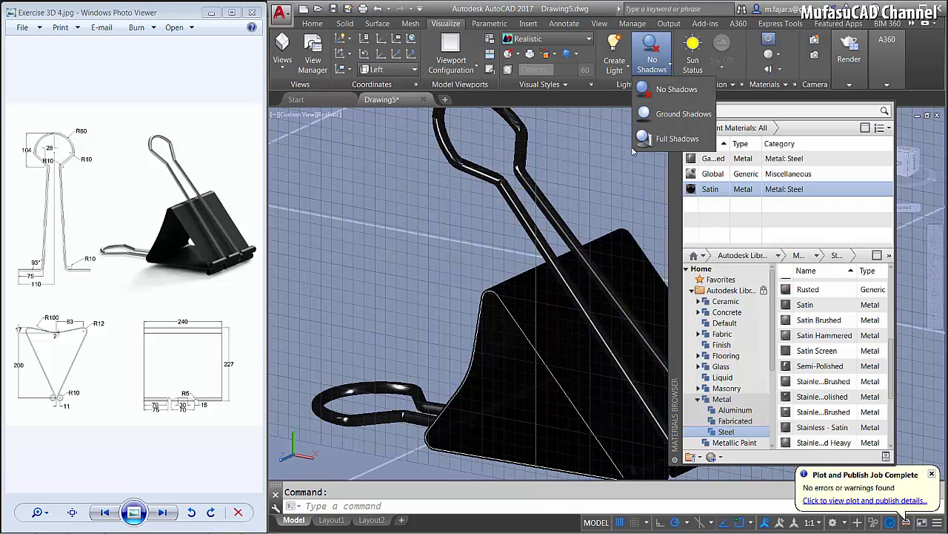
left_click(670, 138)
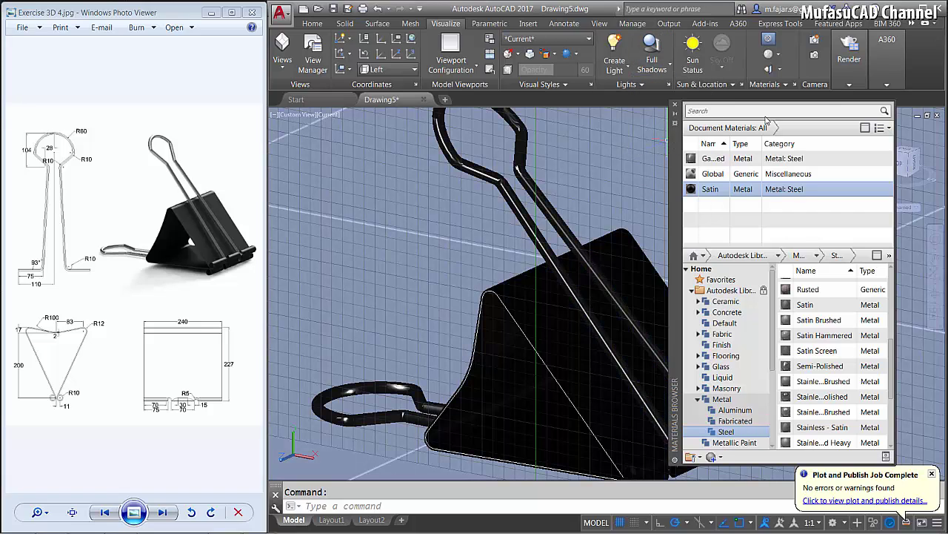
left_click(850, 84)
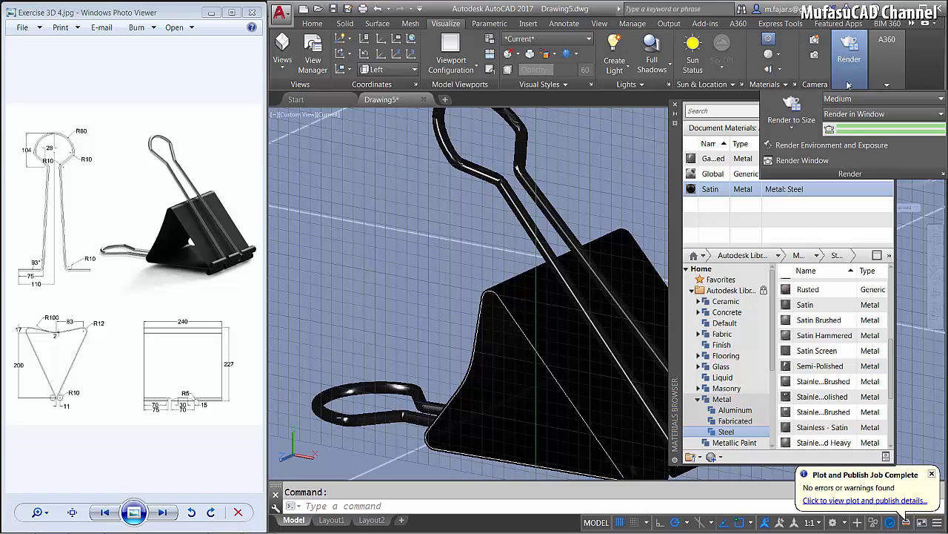
left_click(800, 145)
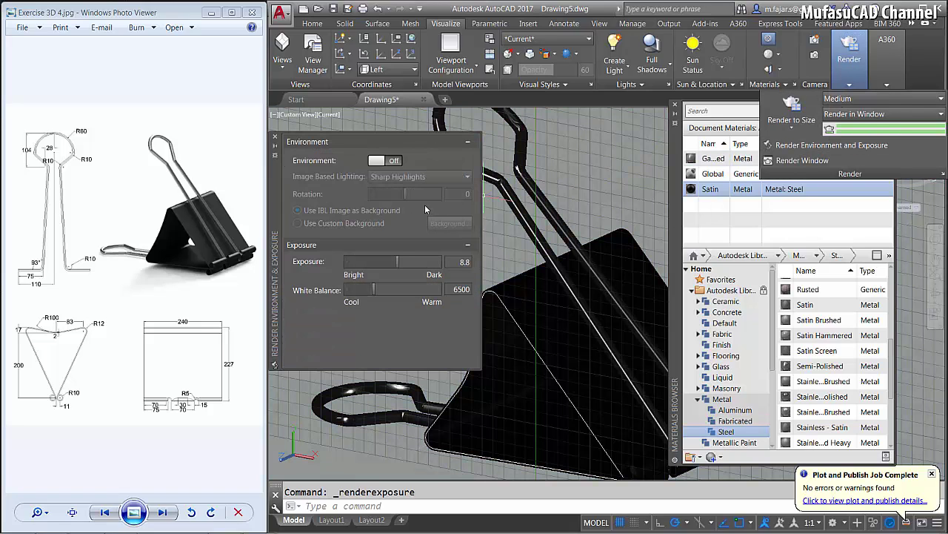
left_click(399, 161)
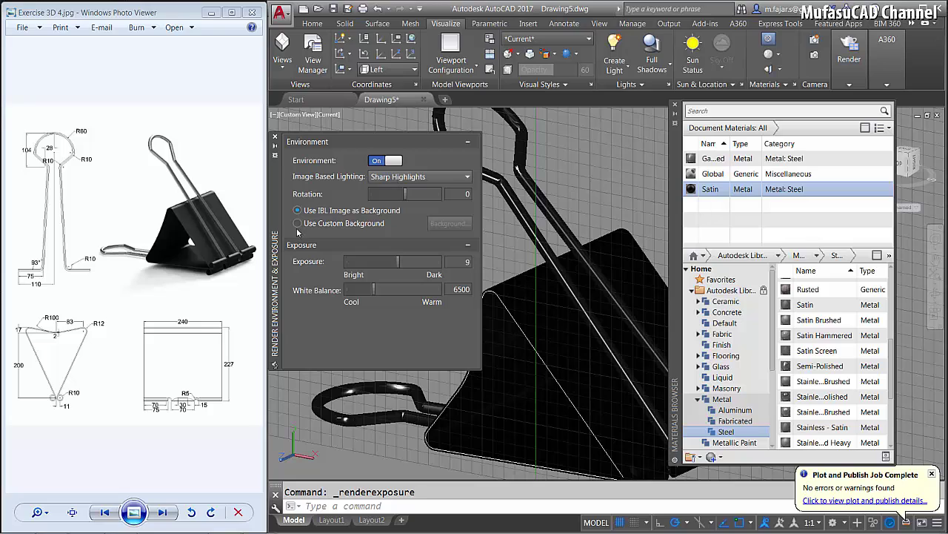
Give the render environment a custom solid white background
left_click(297, 223)
left_click(450, 224)
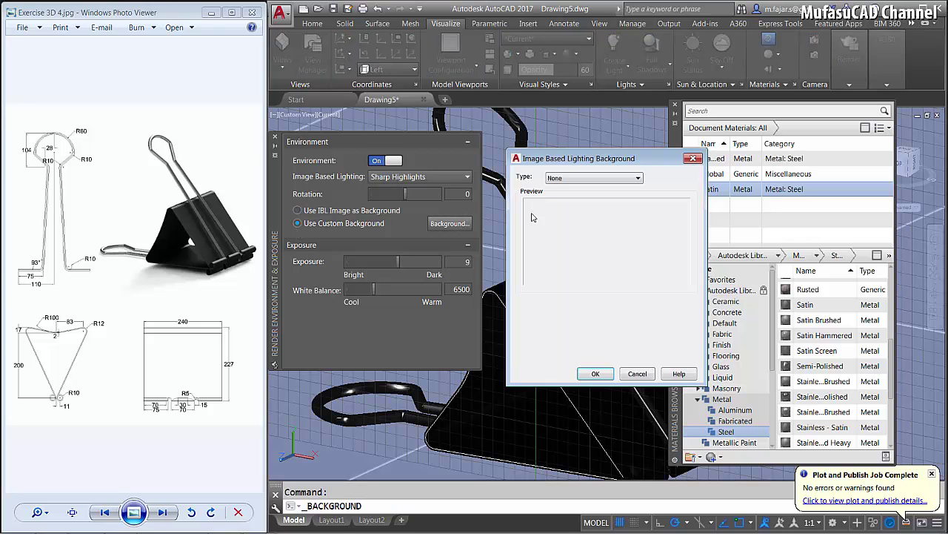
left_click(597, 178)
left_click(586, 196)
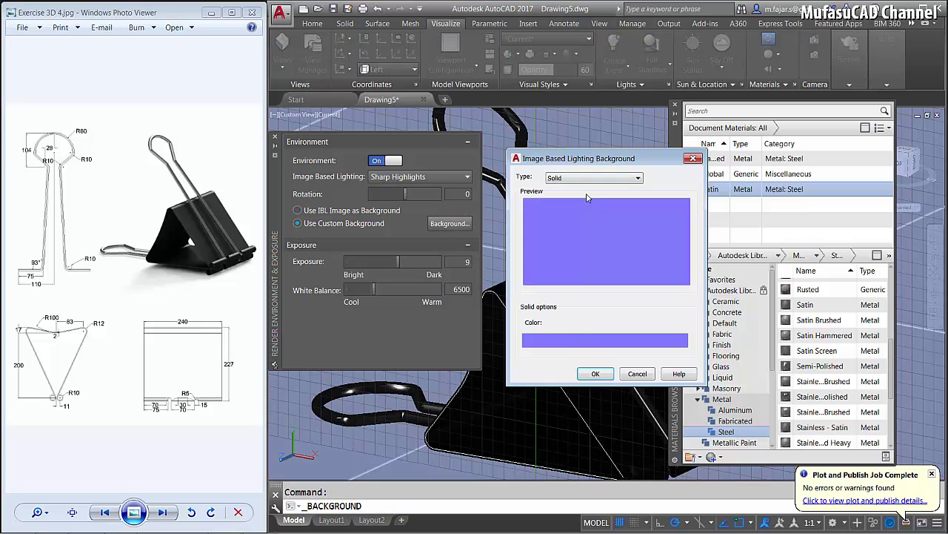
left_click(569, 339)
left_click(504, 205)
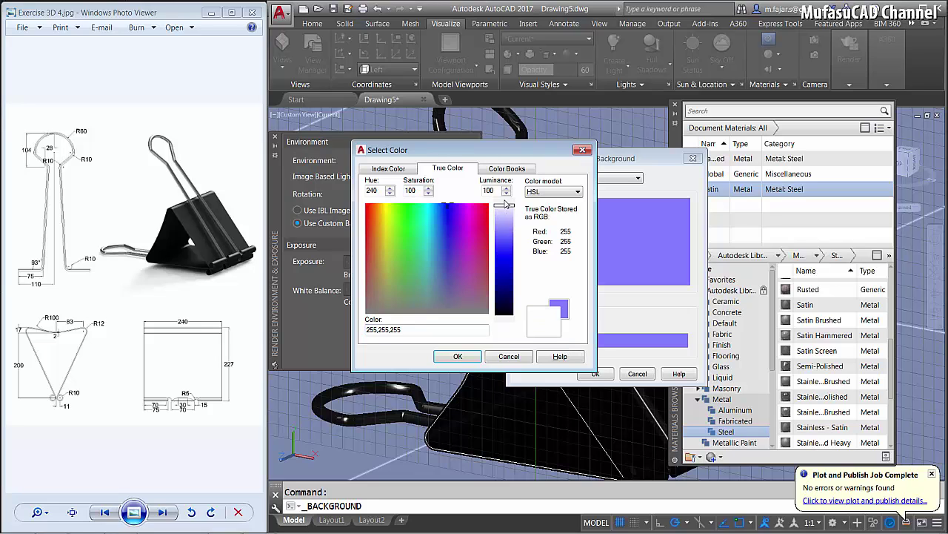
left_click(476, 358)
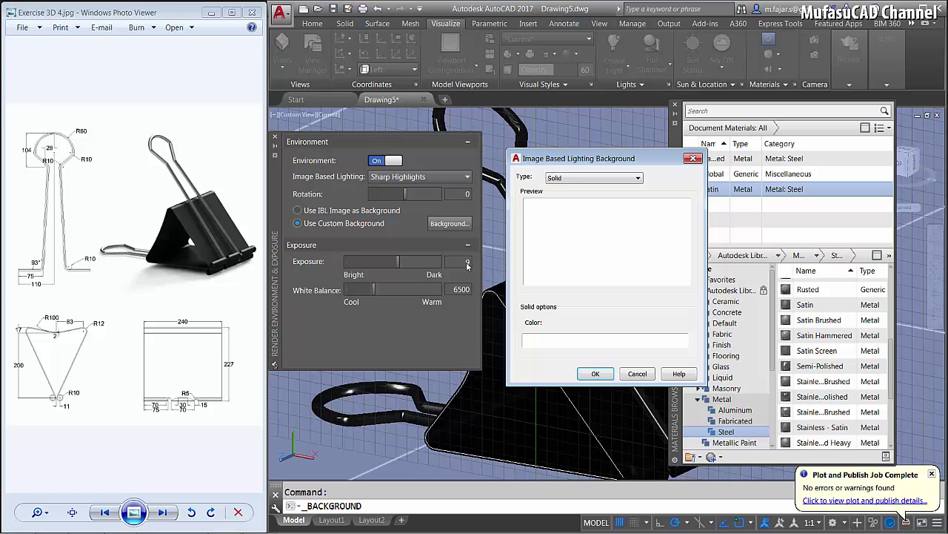
left_click(595, 375)
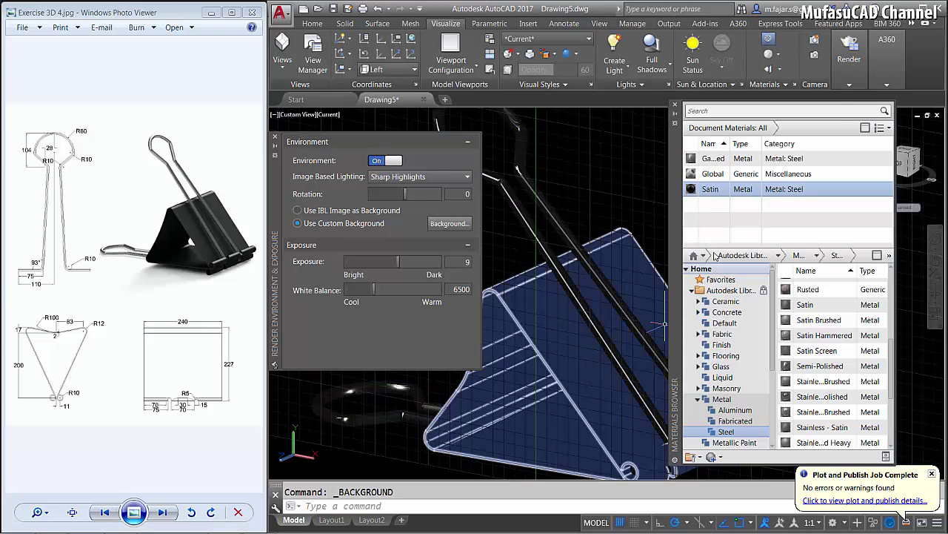
left_click(848, 86)
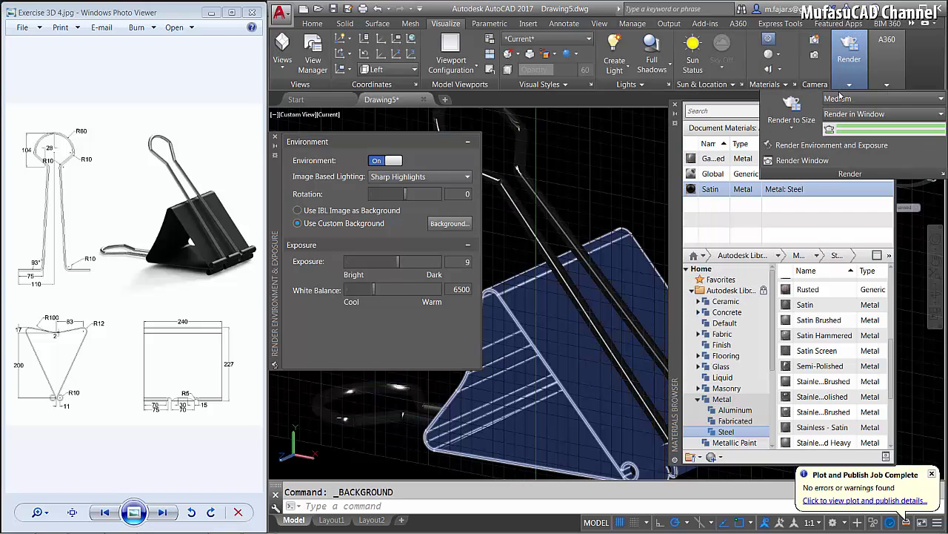
Change the render preset from Medium to High and render the clip to size
left_click(836, 100)
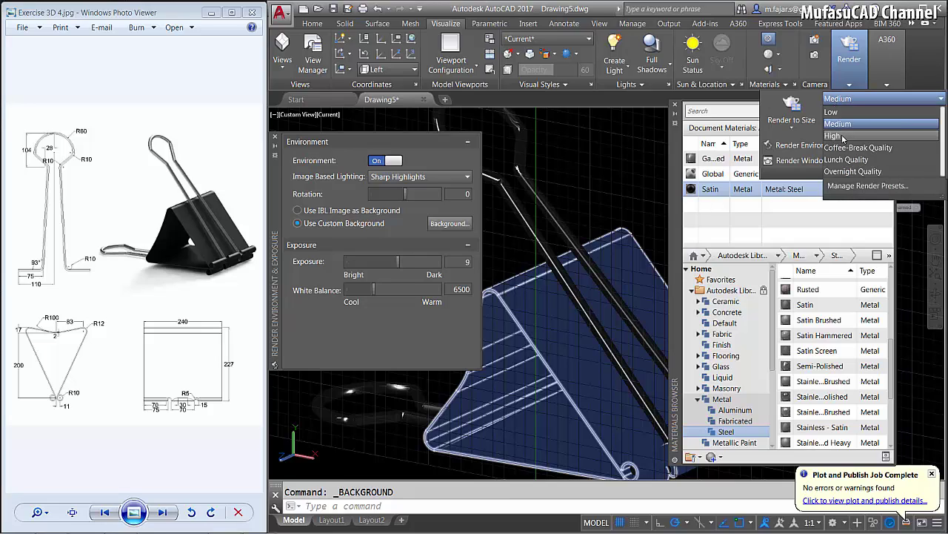
left_click(834, 136)
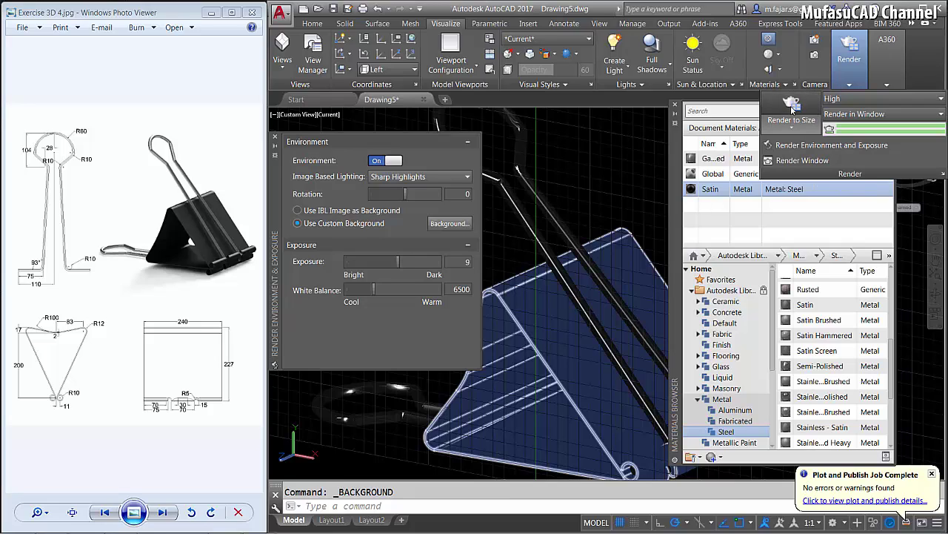
left_click(792, 108)
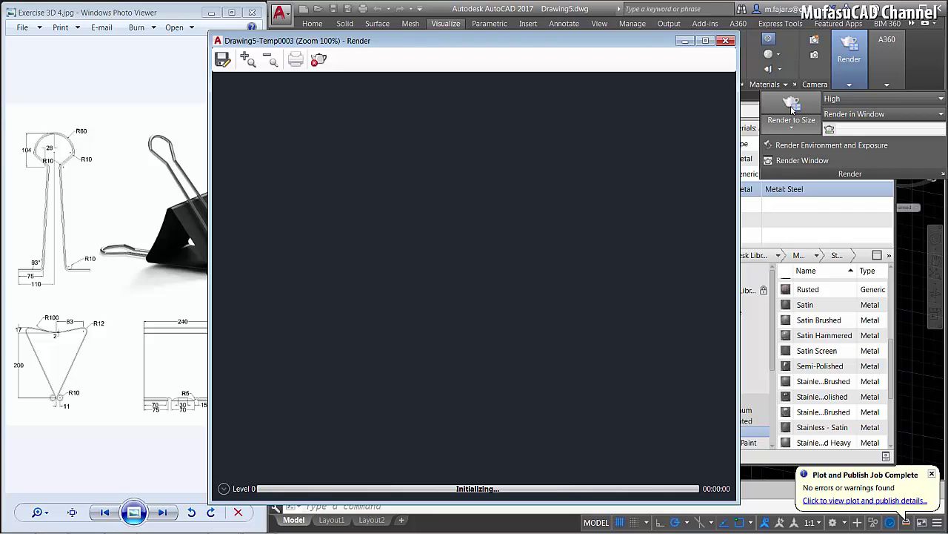